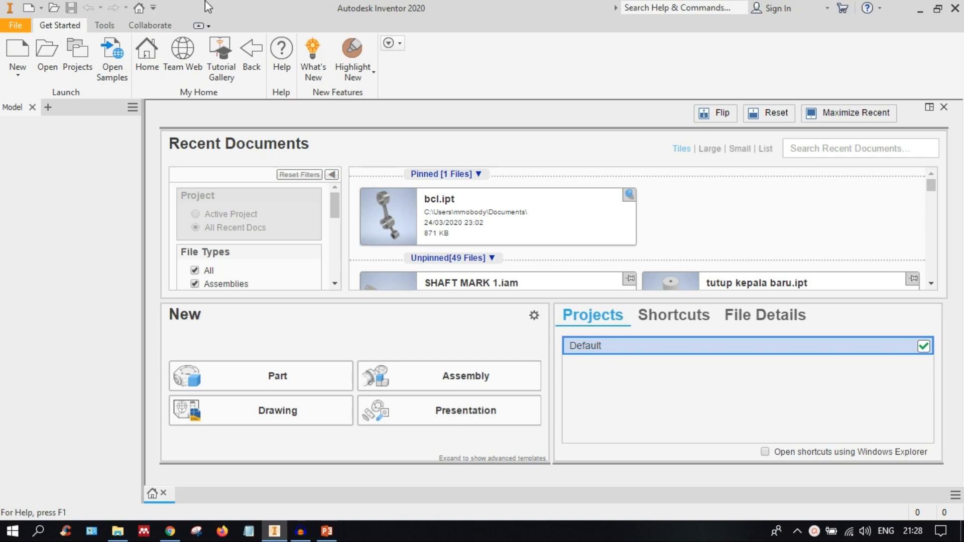
Step: Create a new assembly from the metric Standard (mm).iam template
left_click(27, 74)
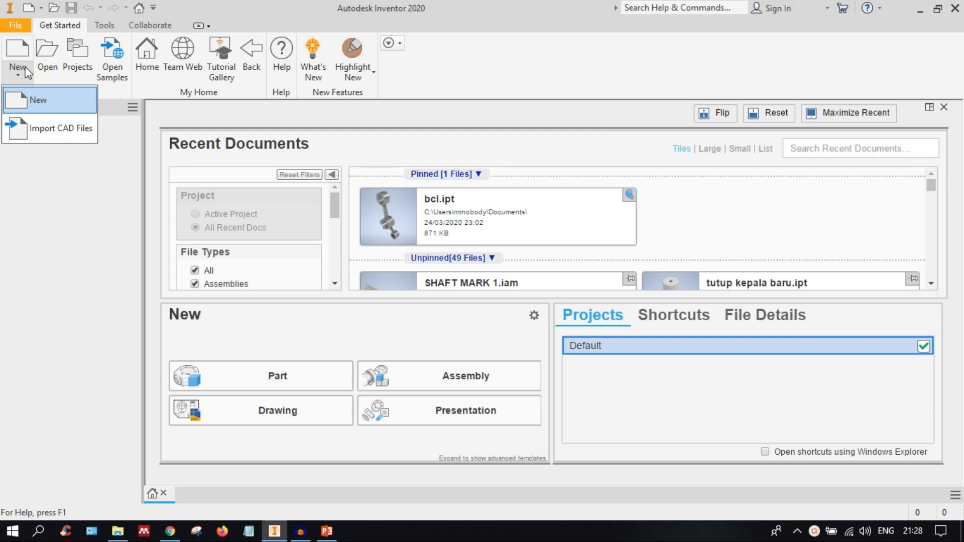
left_click(50, 100)
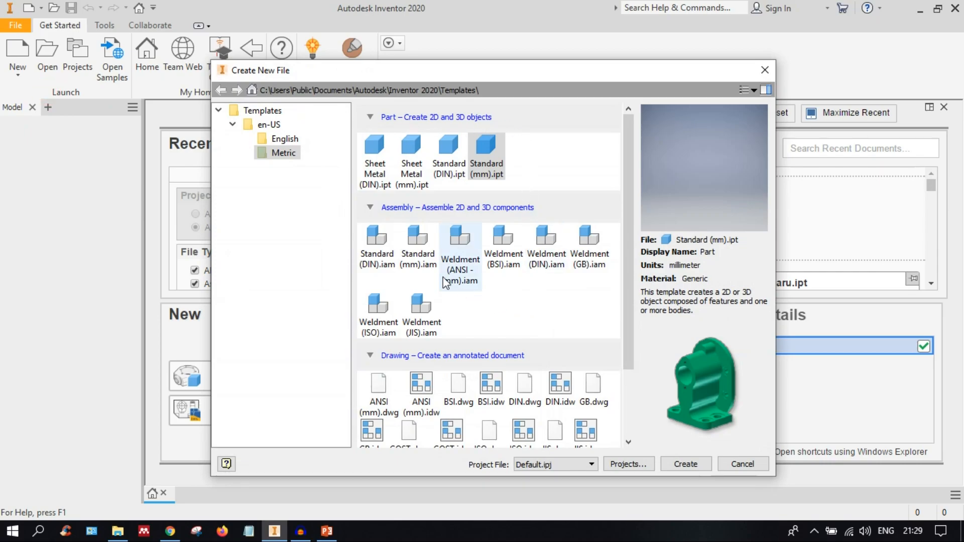
double_click(425, 253)
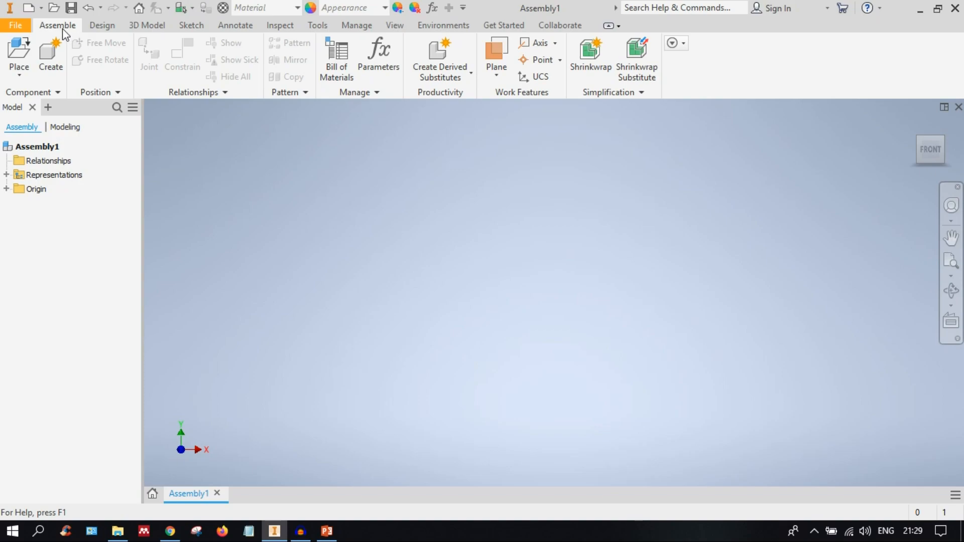
left_click(97, 27)
left_click(146, 26)
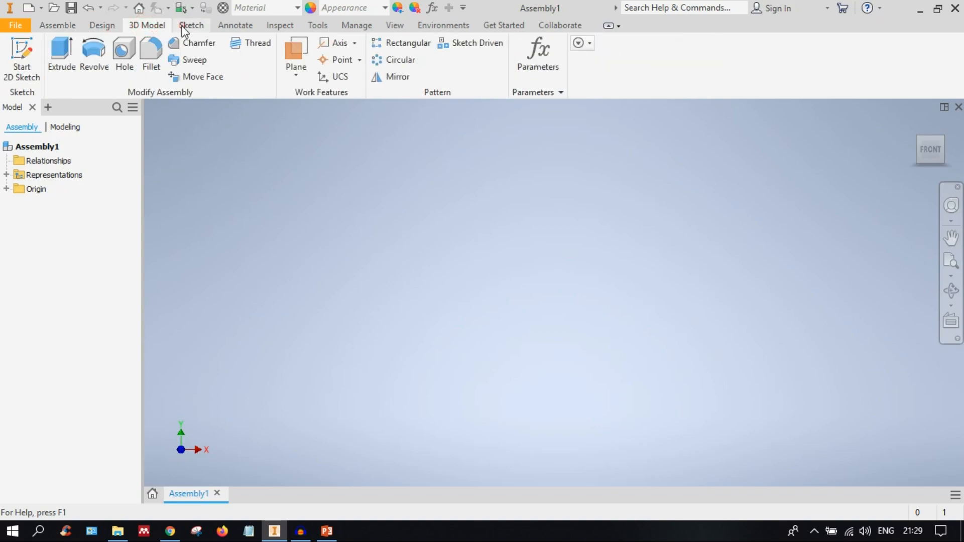
left_click(192, 26)
Step: Start the Shaft design generator and agree to save the assembly first
left_click(111, 25)
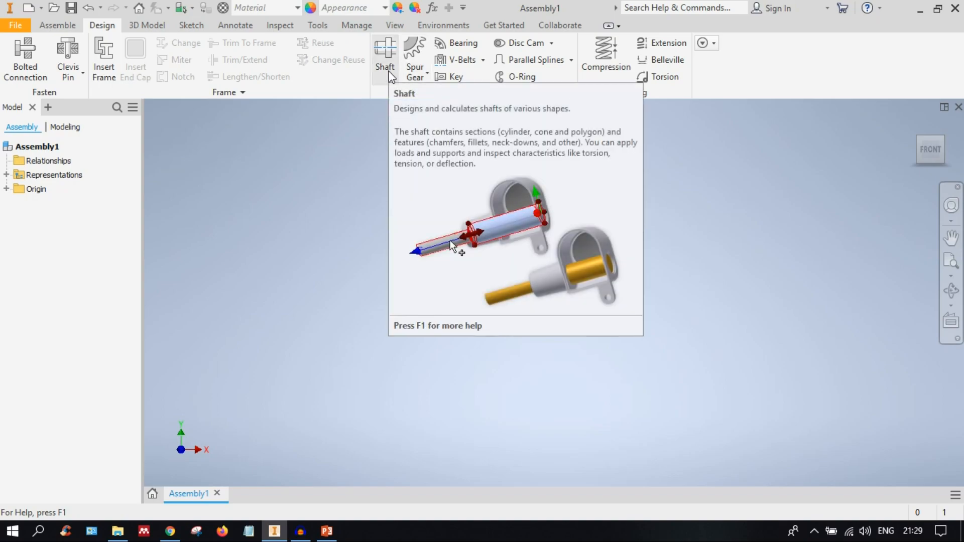
left_click(391, 76)
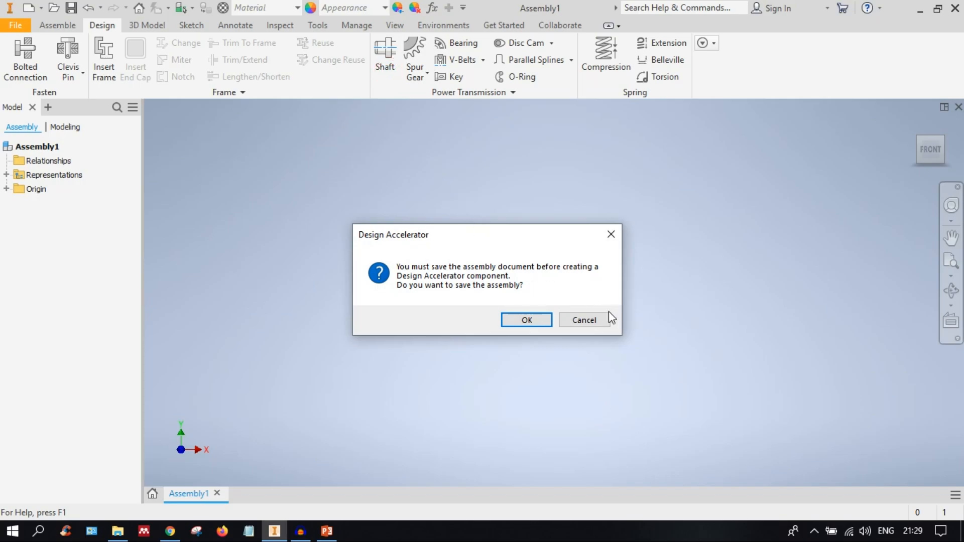
left_click(526, 320)
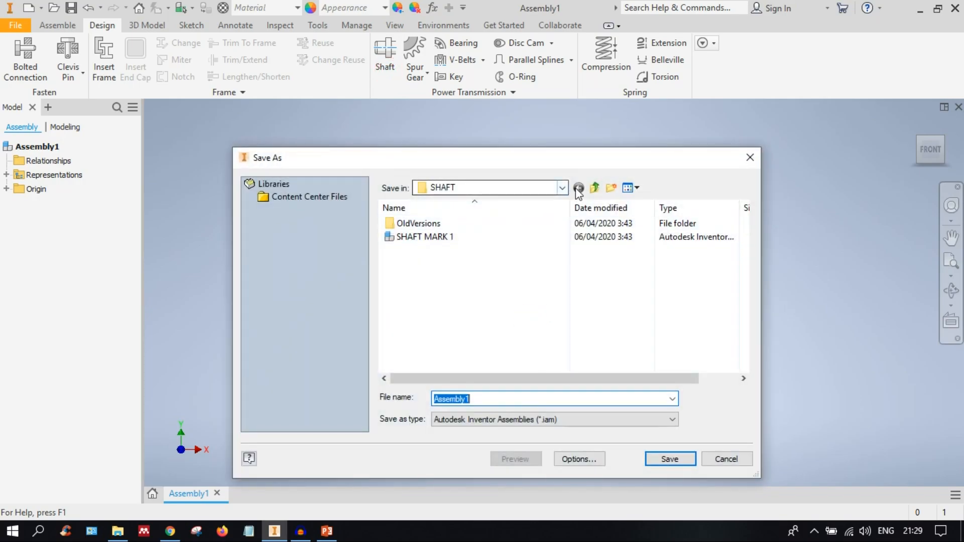
Step: Create a folder named POROS NEW inside the 2 INVENTOR folder and open it as the save location
left_click(591, 191)
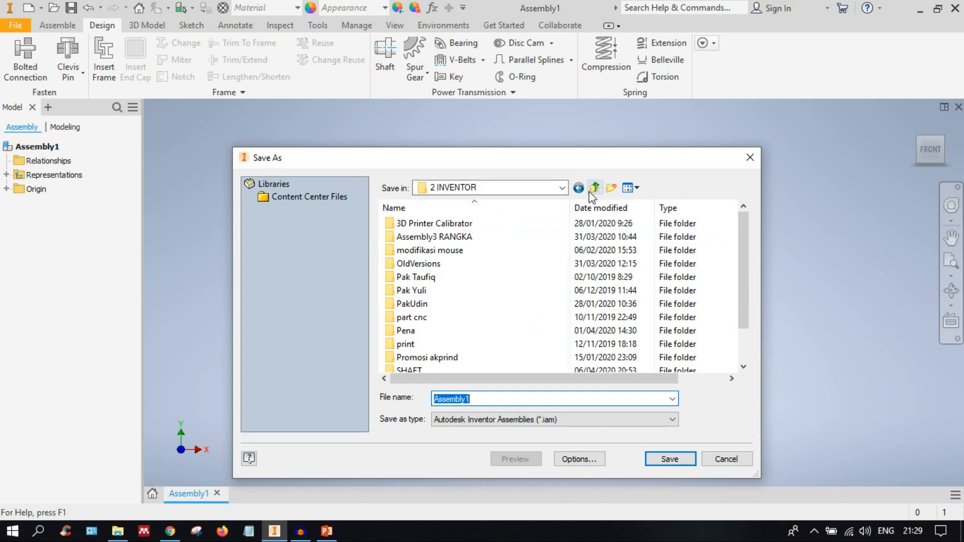
scroll(562, 269, "down", 1)
scroll(557, 241, "up", 1)
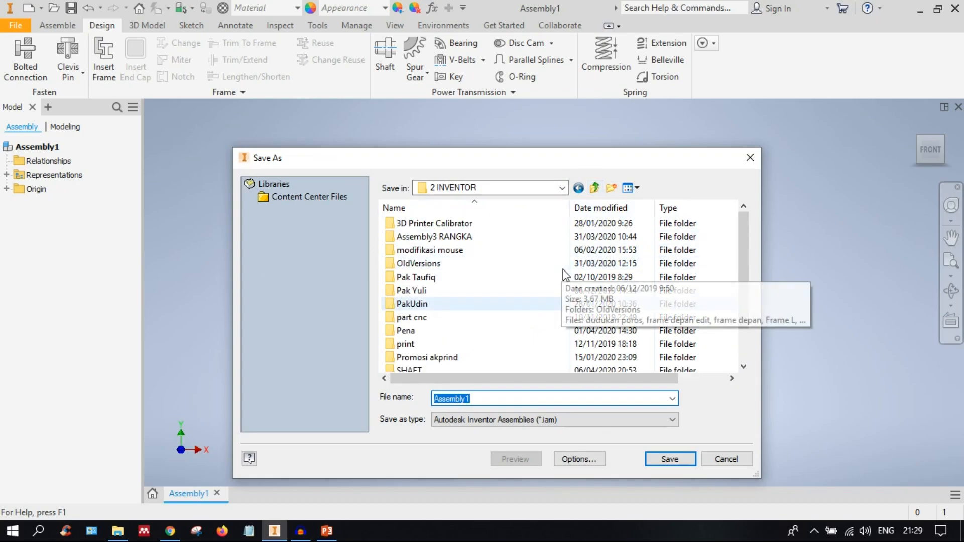
left_click(611, 188)
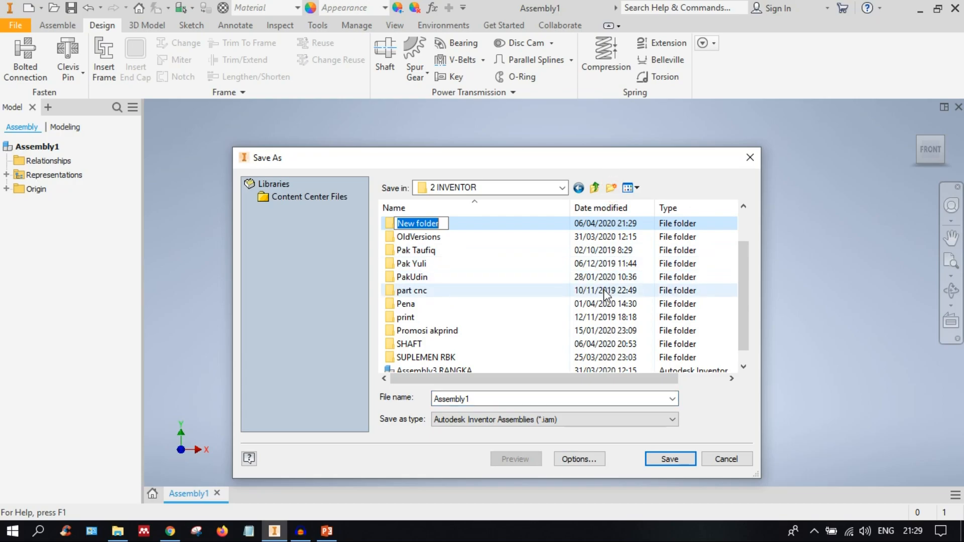
type("POROS")
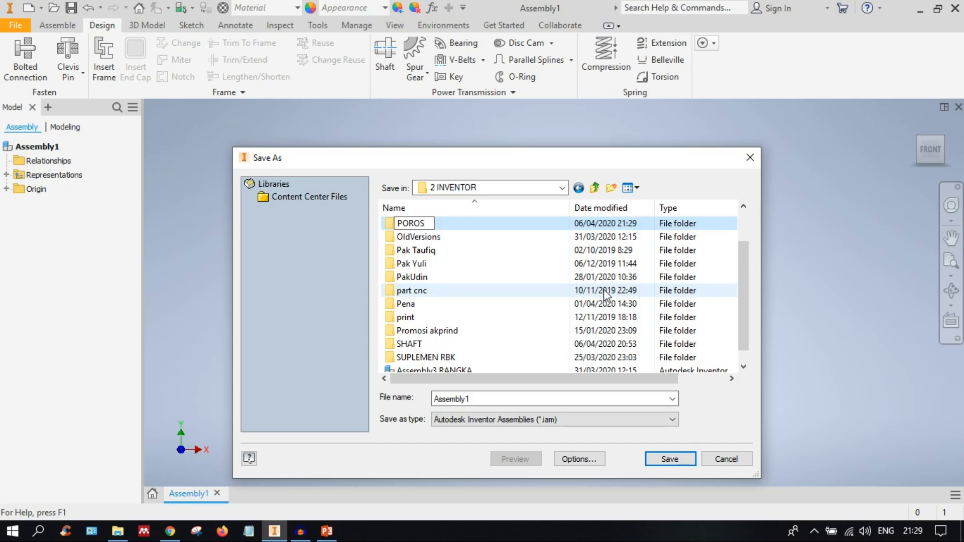
type(" NEW")
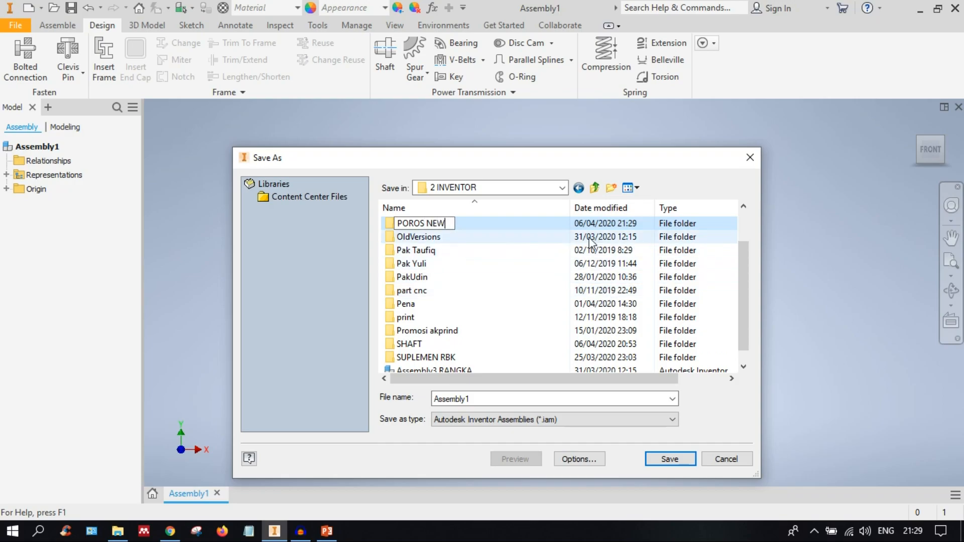
double_click(522, 224)
Step: Save the assembly under the file name poros mark 1
double_click(495, 399)
type("poros mark 1")
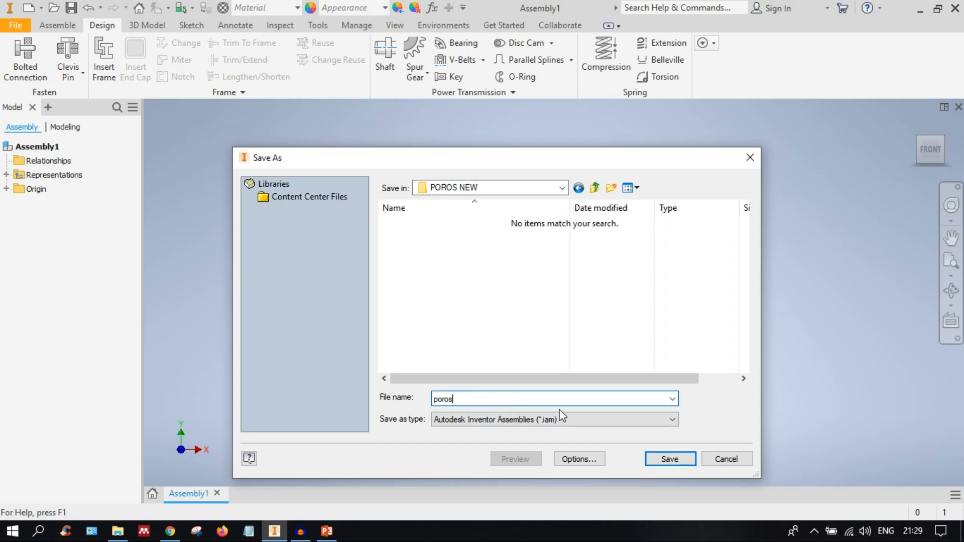
left_click(663, 458)
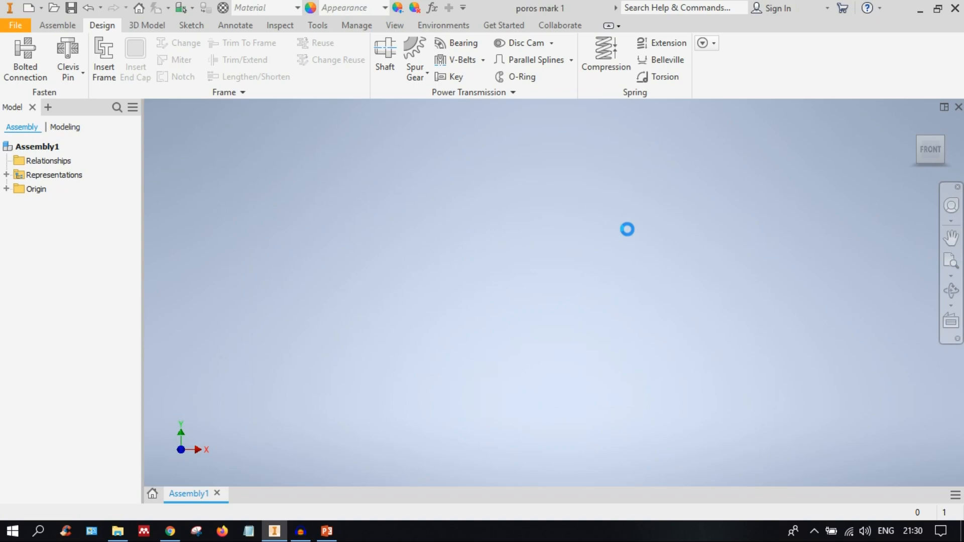
Step: Insert another 290 x 728 cylinder section after the shaft's first section
scroll(536, 203, "down", 10)
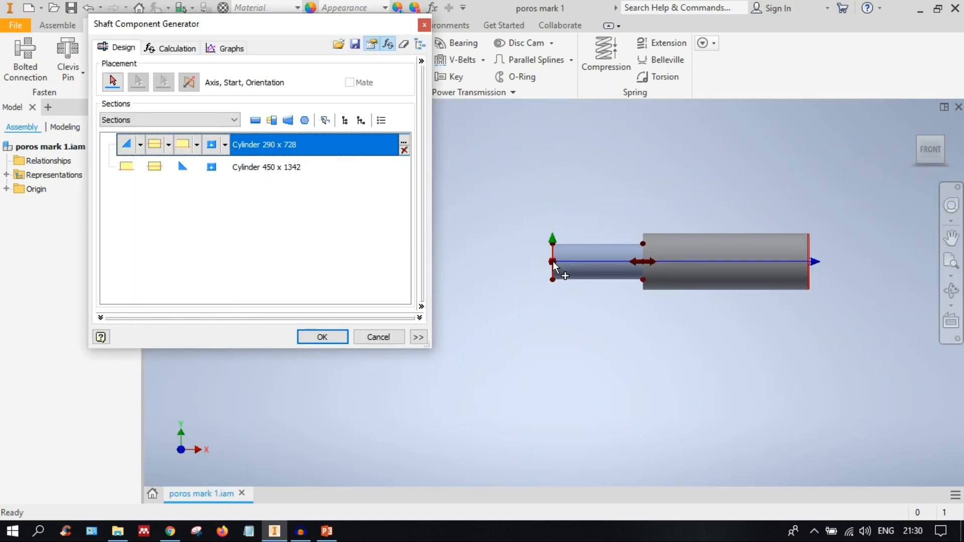
scroll(552, 266, "up", 3)
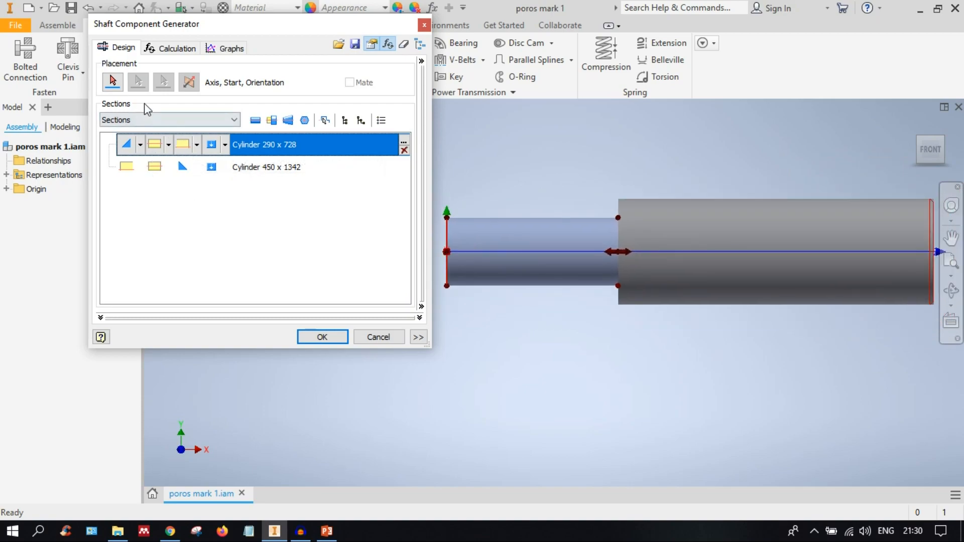
left_click_drag(175, 27, 187, 120)
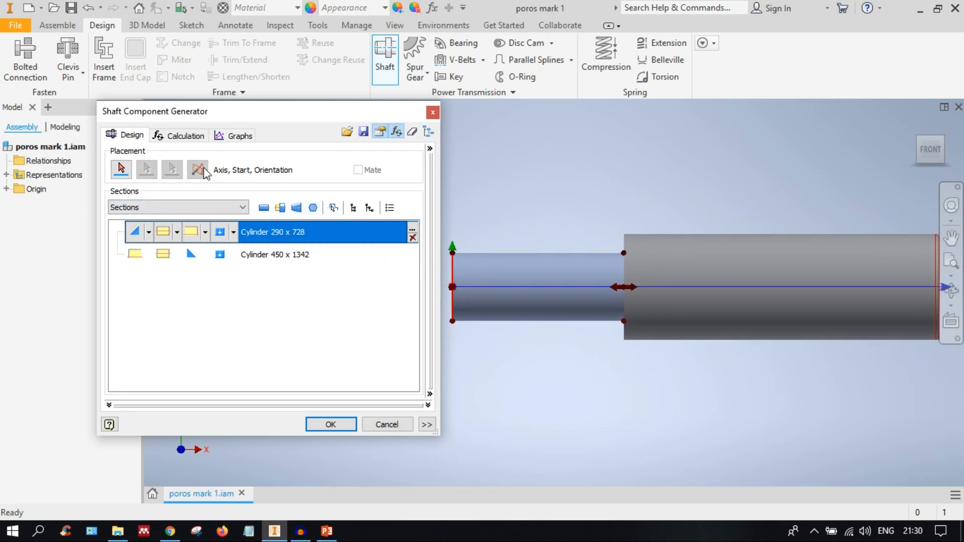
left_click(585, 301)
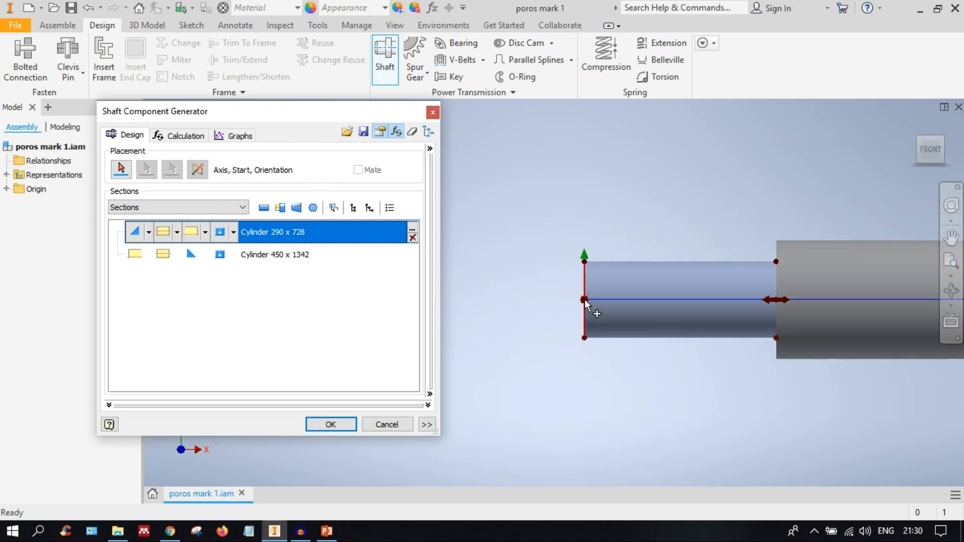
left_click(173, 210)
left_click(183, 210)
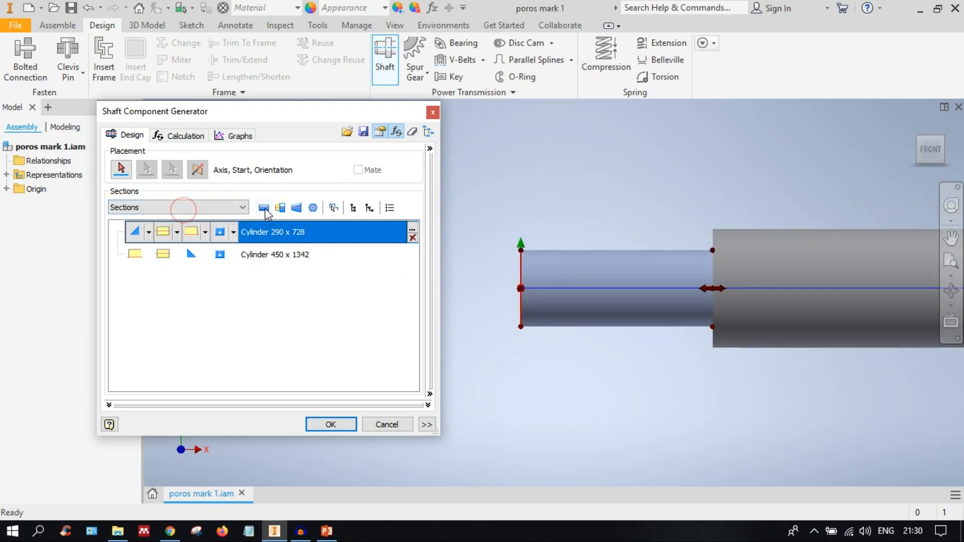
left_click(264, 208)
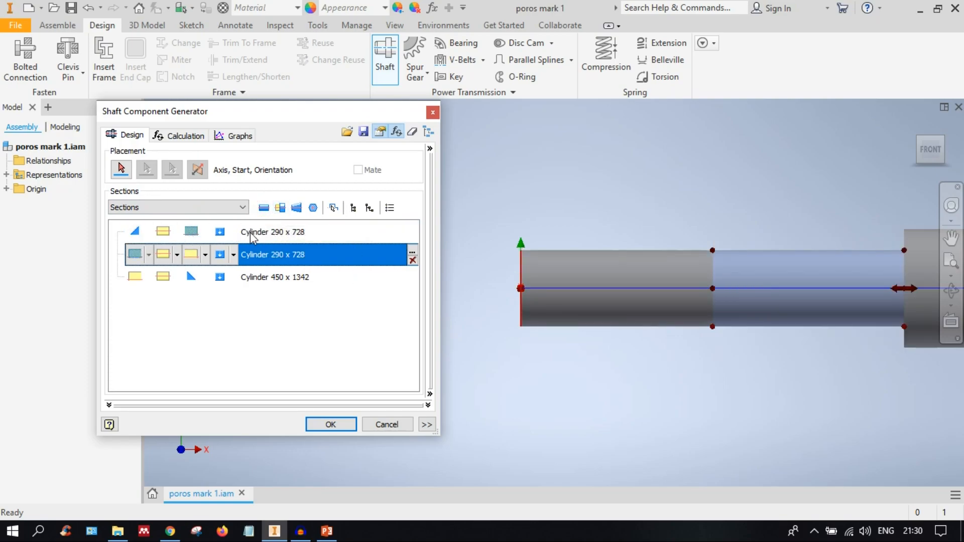
left_click(136, 232)
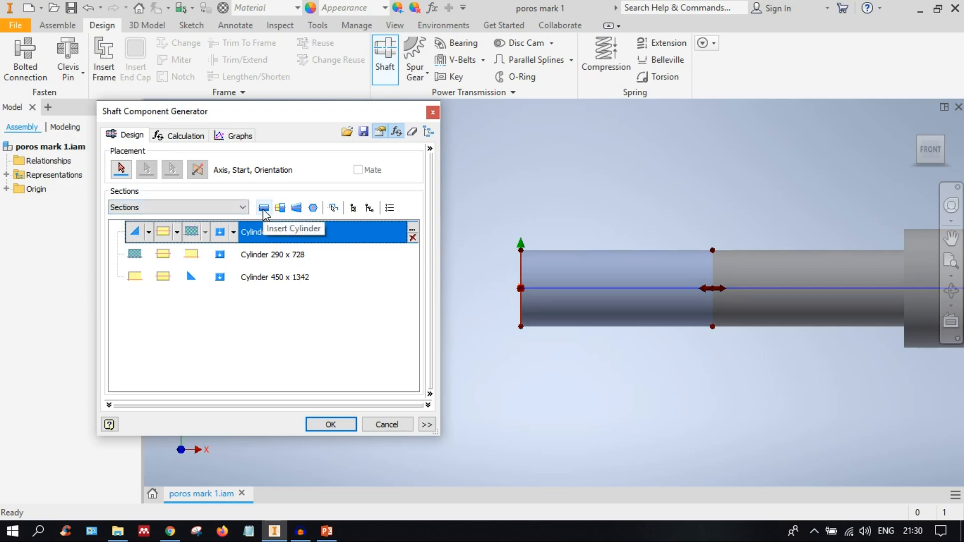
left_click(281, 209)
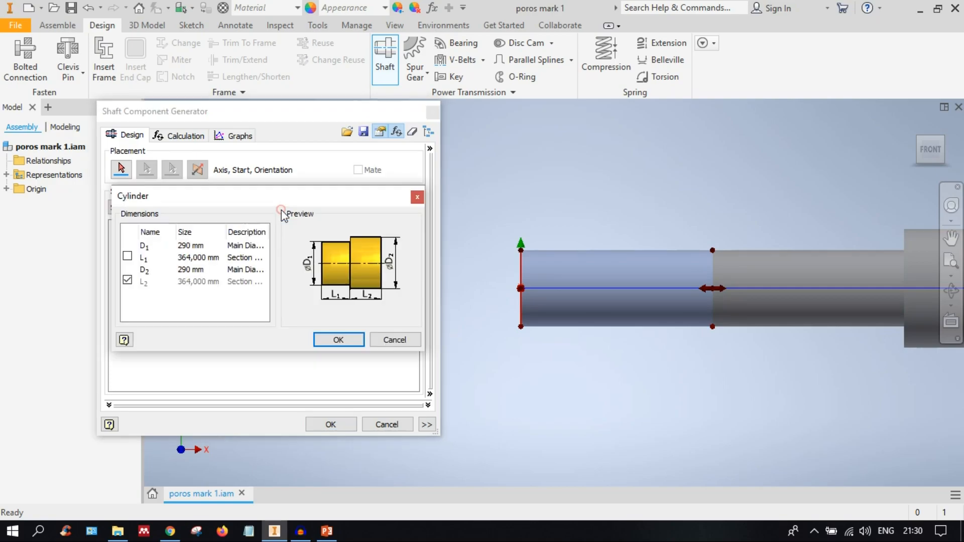
left_click(395, 341)
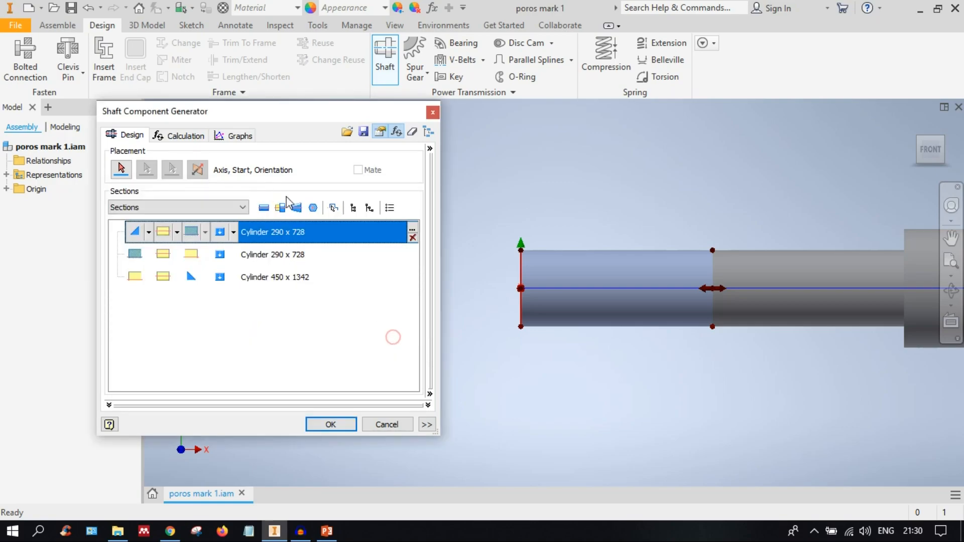
Step: Insert a 290/290 x 728 cone section after the first cylinder of the shaft
left_click(296, 207)
scroll(665, 284, "up", 2)
middle_click_drag(674, 283, 440, 294)
scroll(619, 284, "up", 2)
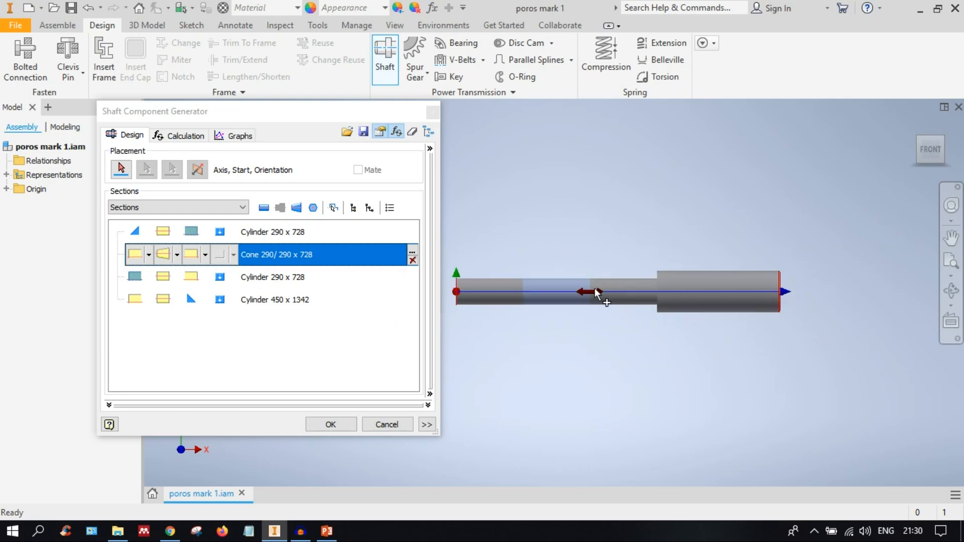
middle_click_drag(603, 288, 680, 282)
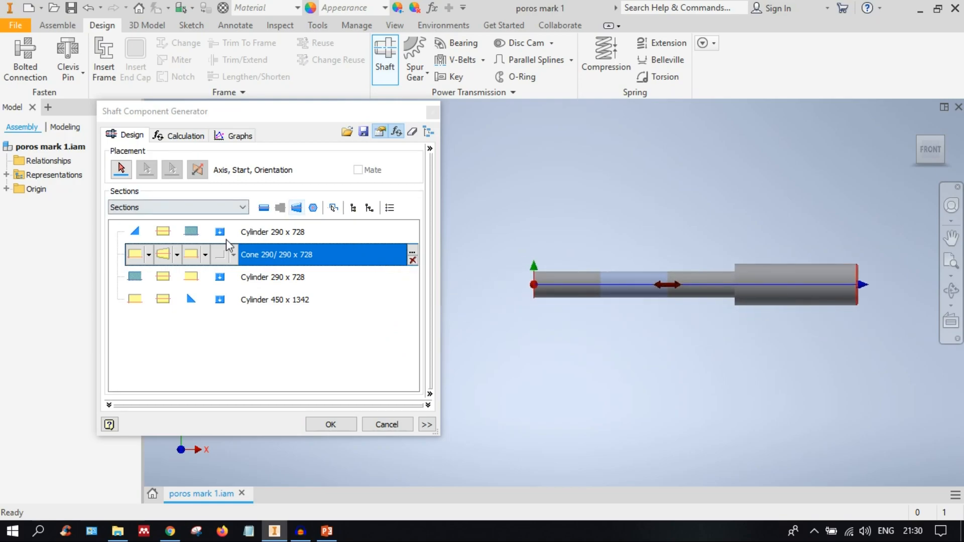
Step: Delete the cone and both 290 x 728 cylinder sections, keeping only the 450 x 1342 cylinder
left_click(412, 260)
left_click(412, 238)
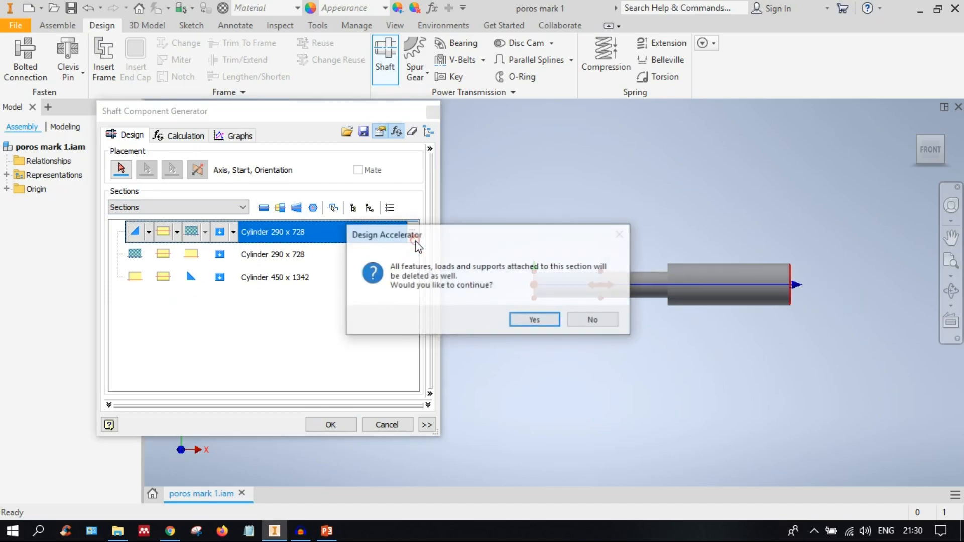
left_click(535, 320)
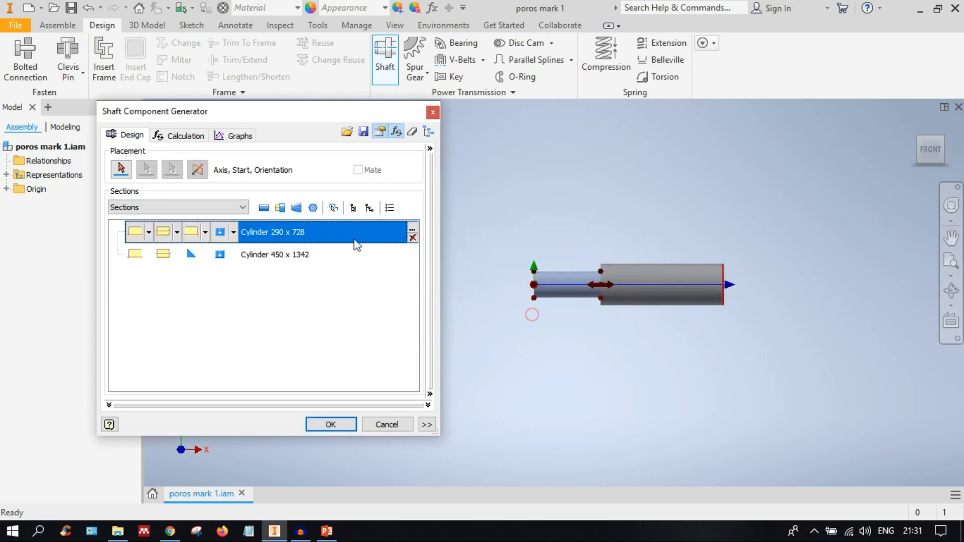
left_click(412, 237)
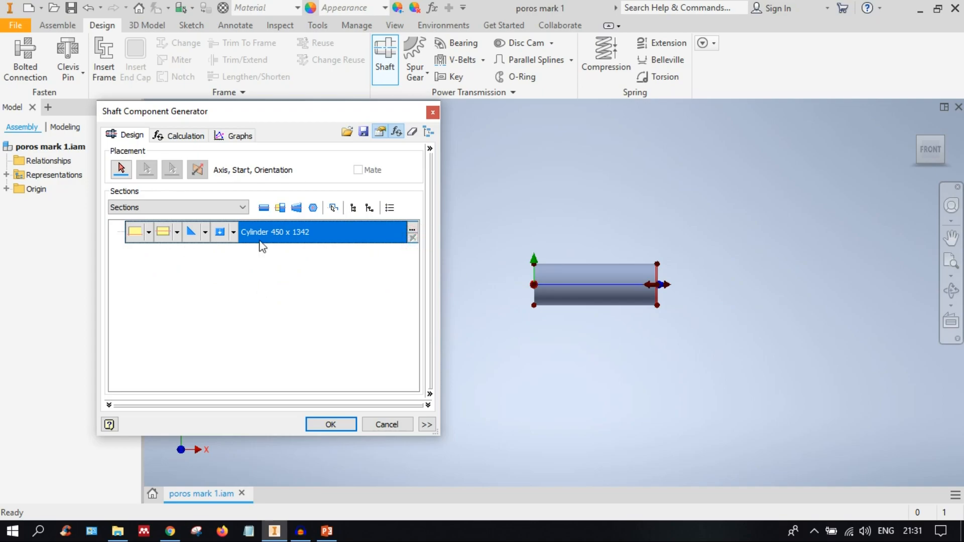
left_click_drag(263, 117, 277, 124)
scroll(564, 285, "up", 5)
scroll(565, 285, "down", 2)
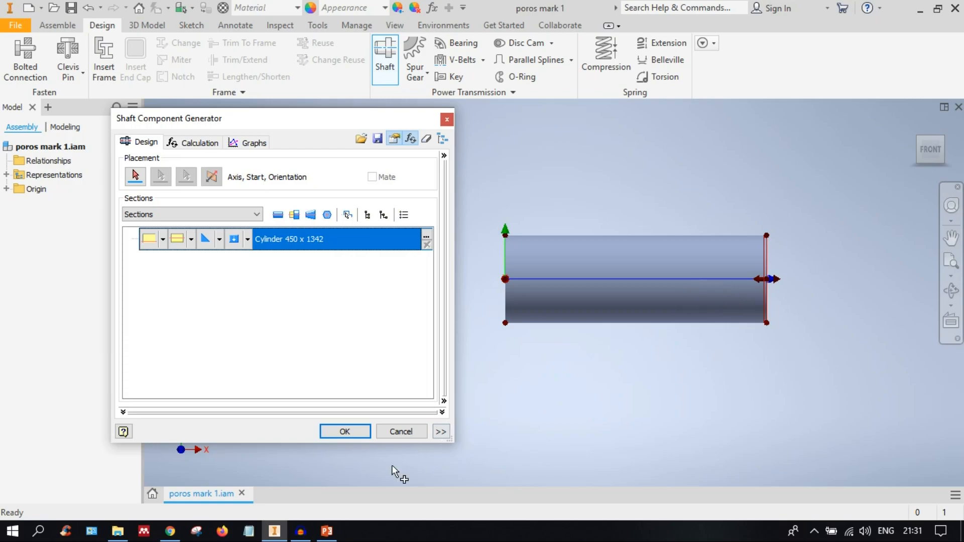
Step: Switch to the PowerPoint presentation, move the first slide's drawing towards the slide centre and examine the main drive shaft up close
left_click(327, 531)
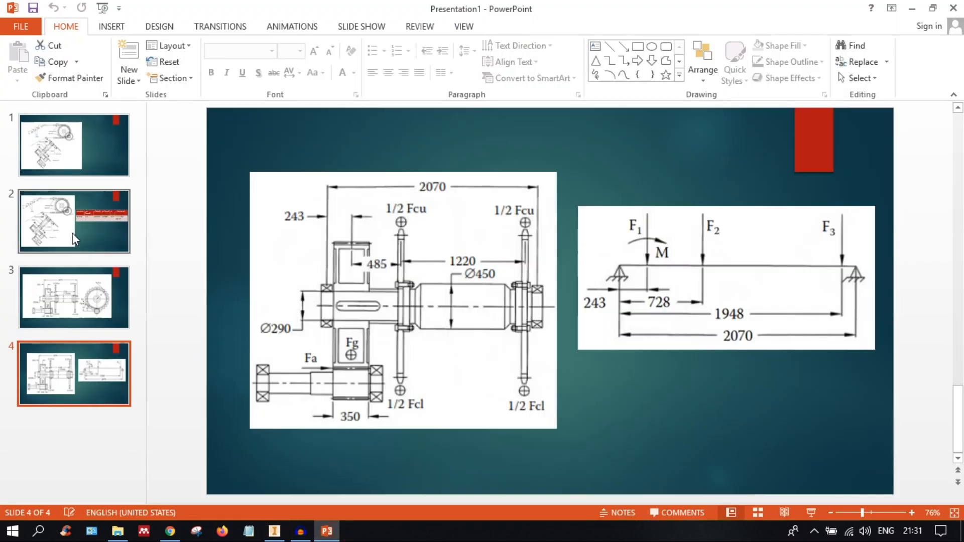
left_click(63, 151)
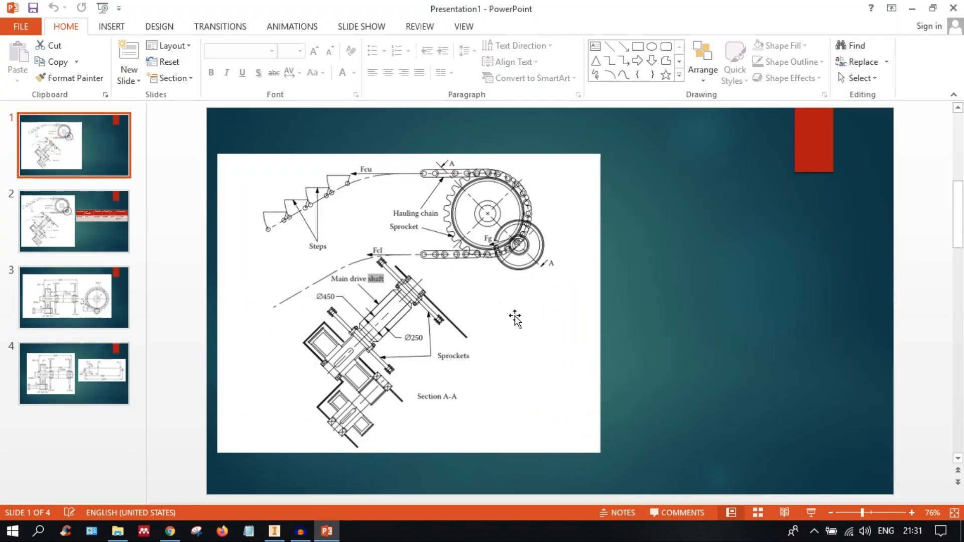
left_click(477, 310)
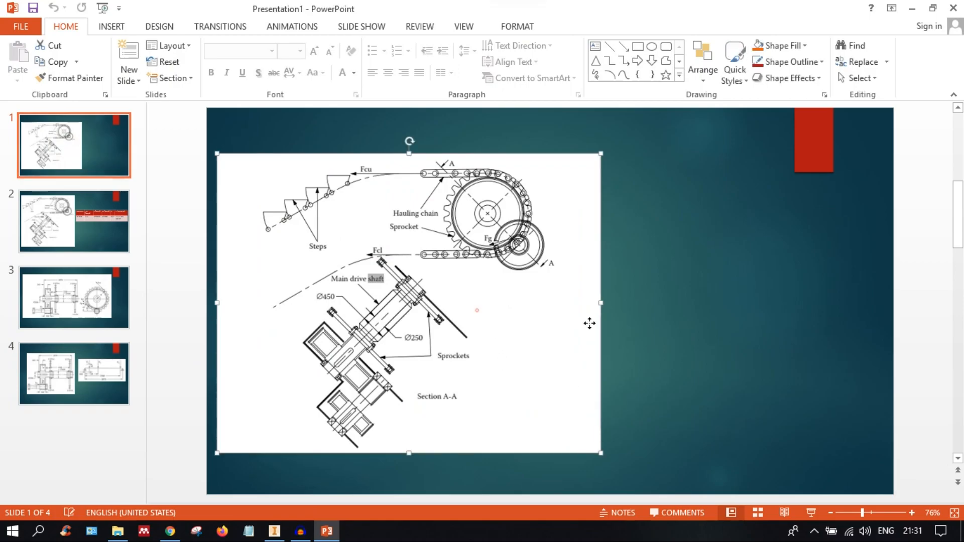
left_click_drag(589, 323, 695, 331)
scroll(583, 296, "up", 5, "ctrl")
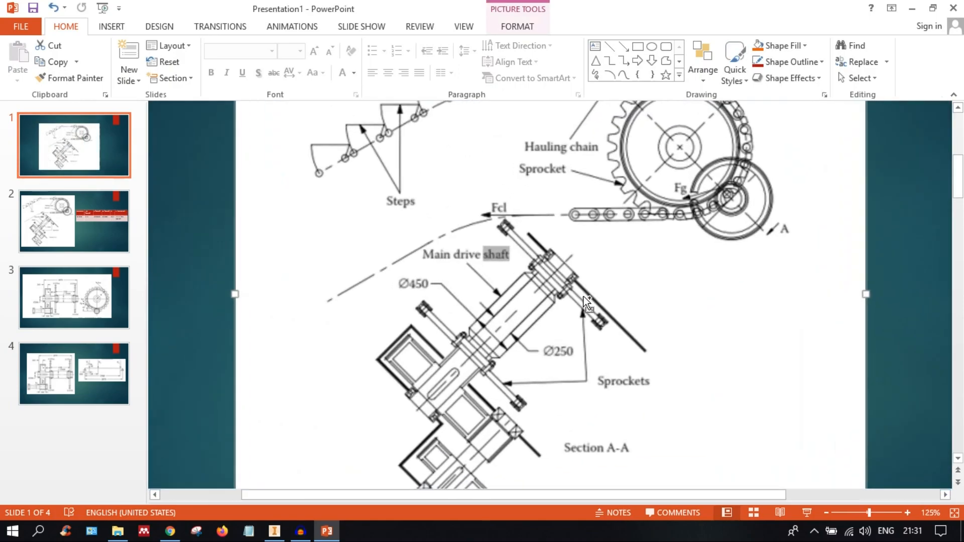
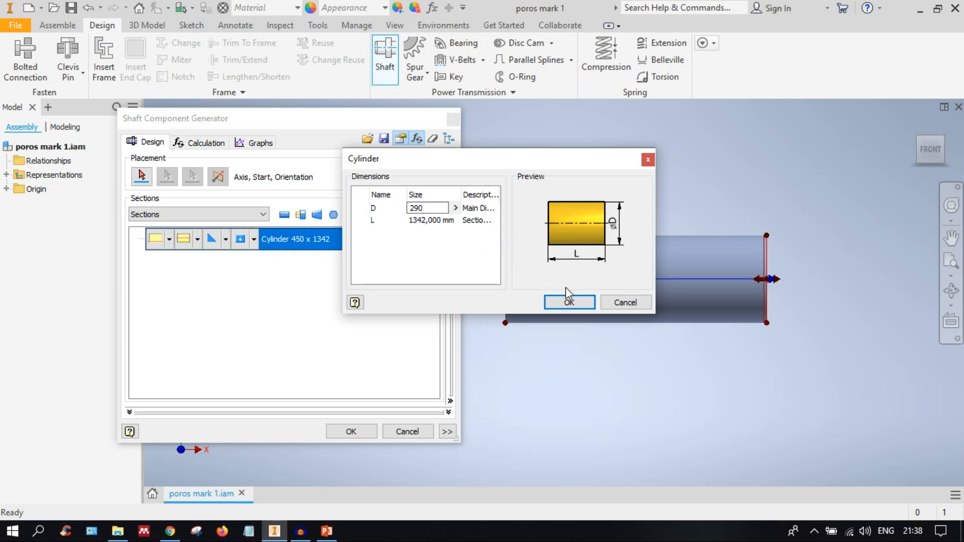
Step: Check the shaft dimensions on slide 4 in PowerPoint, return to Inventor and resize the cylinder section to 290 x 728
left_click(327, 531)
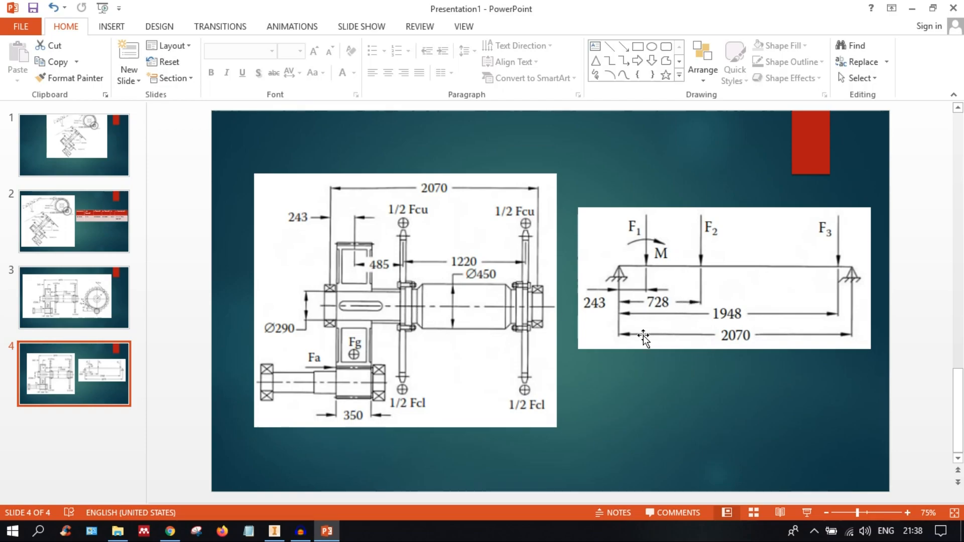
key("alt+Tab")
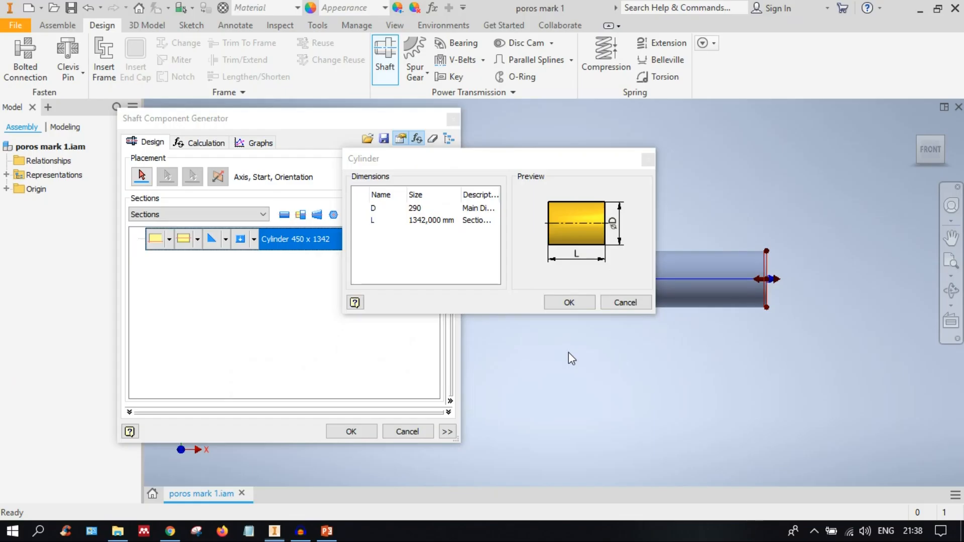
left_click(421, 217)
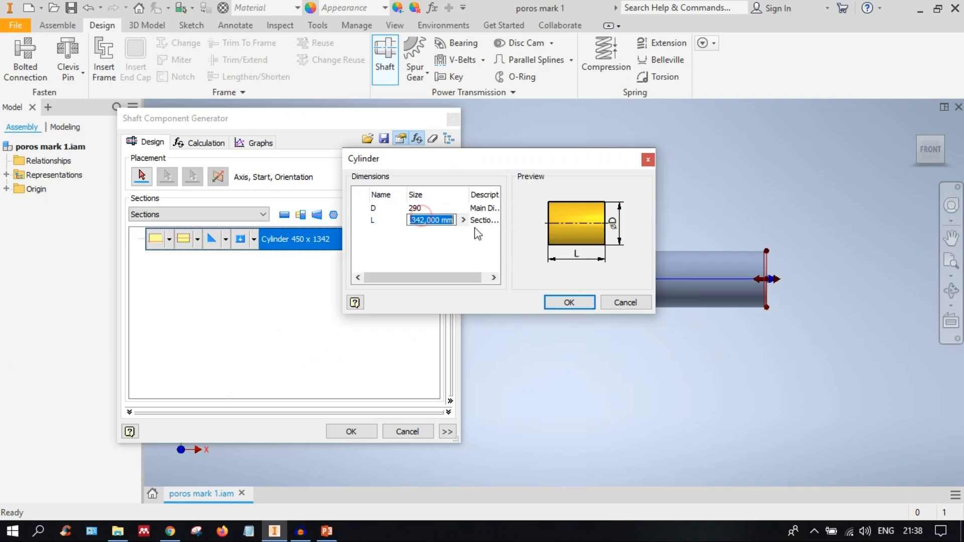
type("728")
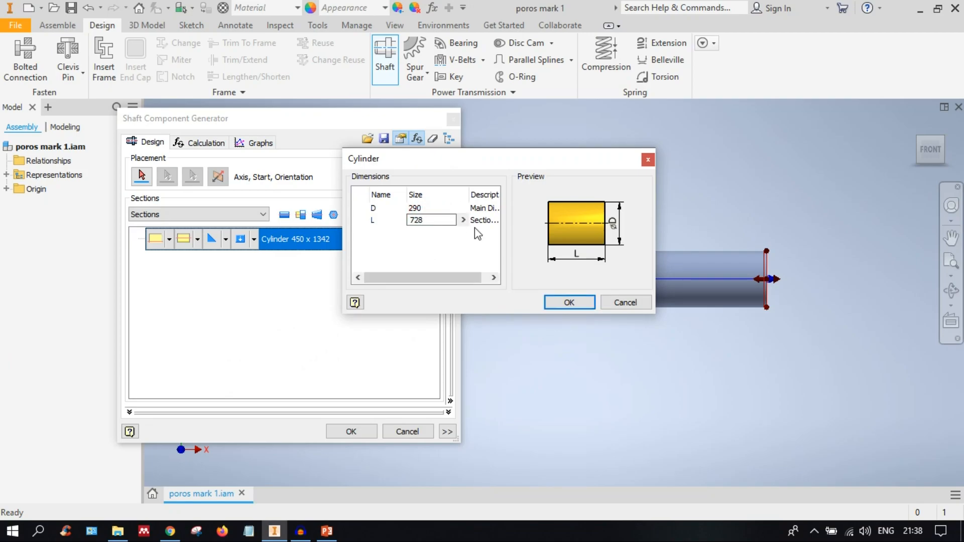
left_click(553, 304)
scroll(535, 278, "down", 3)
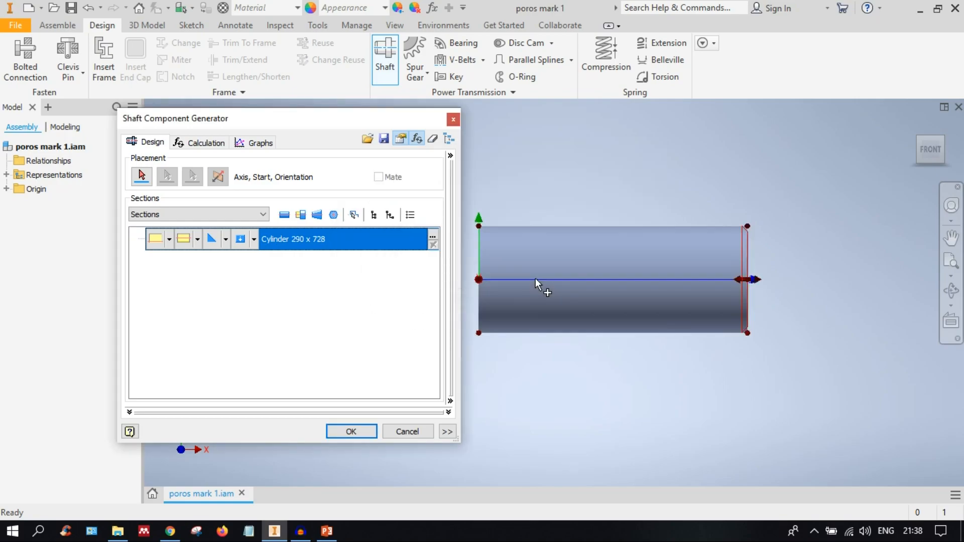
middle_click_drag(541, 273, 561, 248)
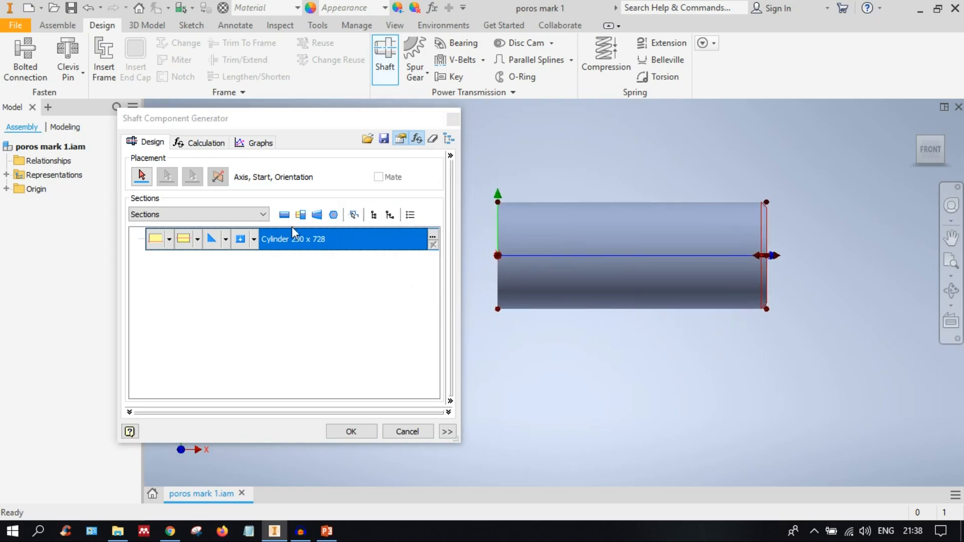
Step: Chamfer the first edge of the 290 x 728 cylinder with a 15 mm distance at 45 degrees
left_click(171, 240)
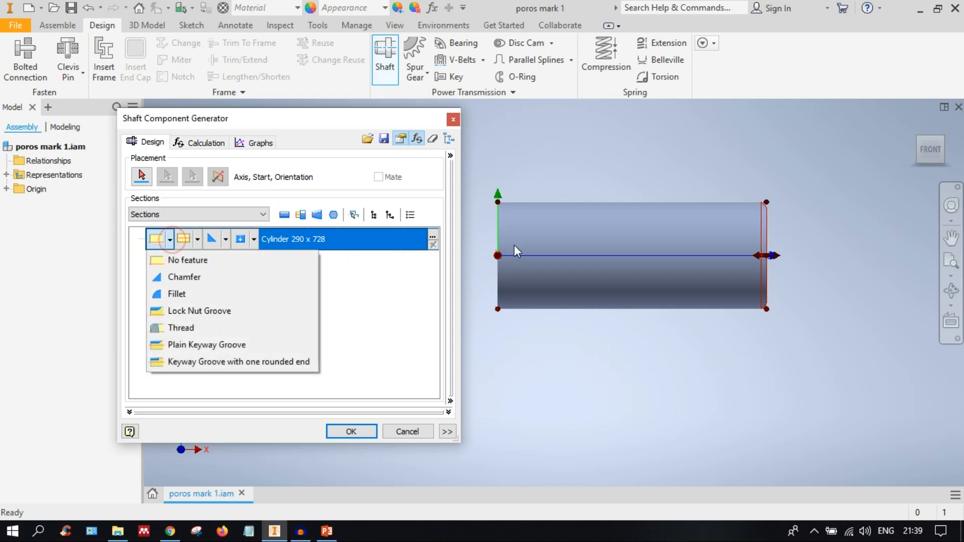
left_click(919, 140)
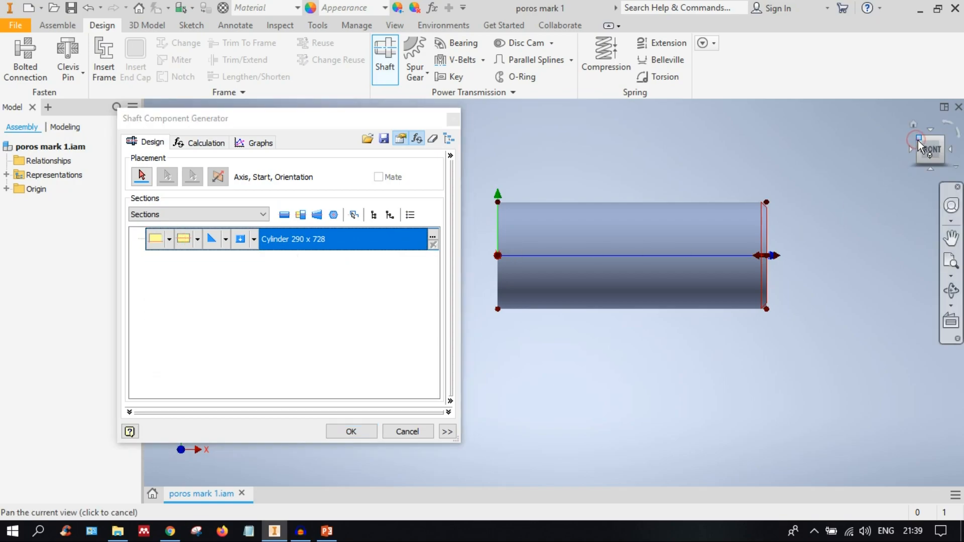
left_click(917, 141)
middle_click_drag(694, 295, 833, 245)
scroll(591, 302, "down", 3)
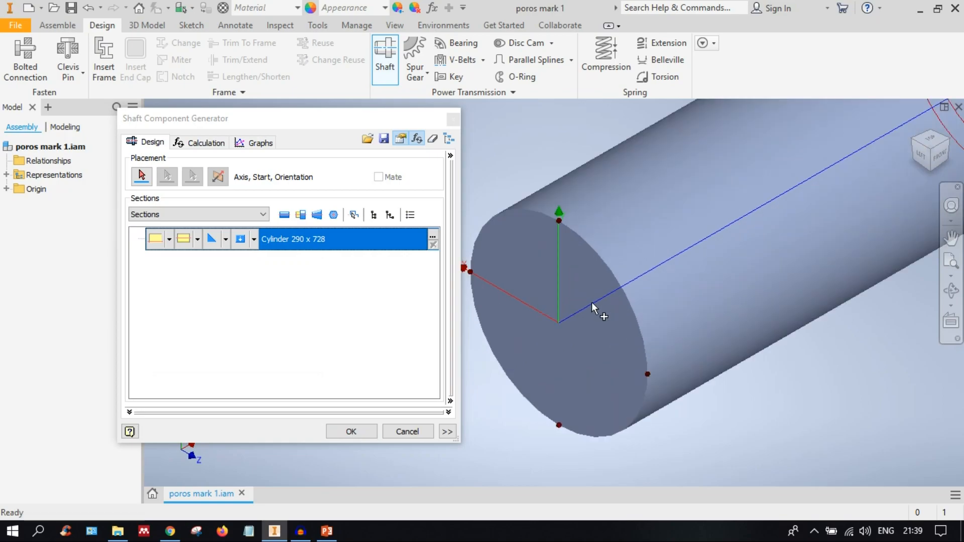
scroll(591, 302, "up", 3)
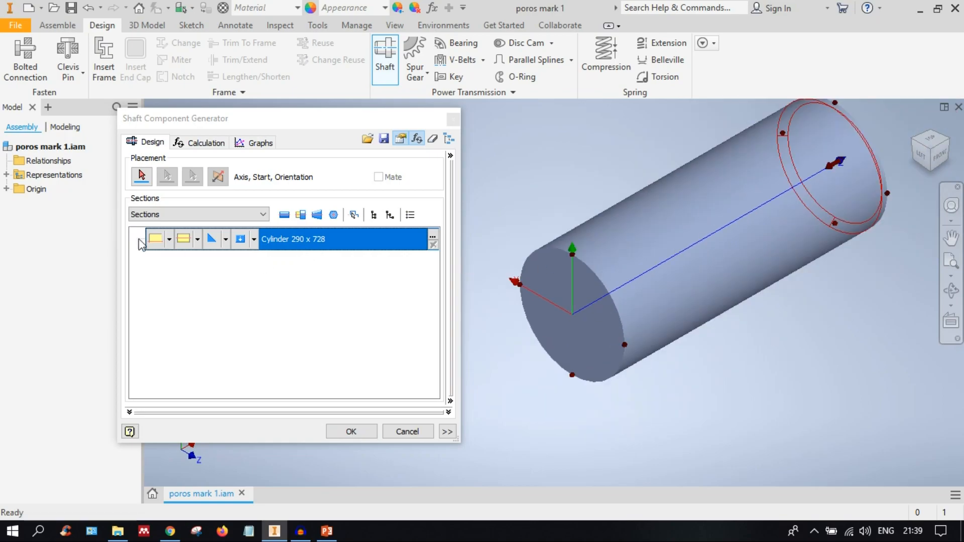
left_click(169, 240)
left_click(181, 276)
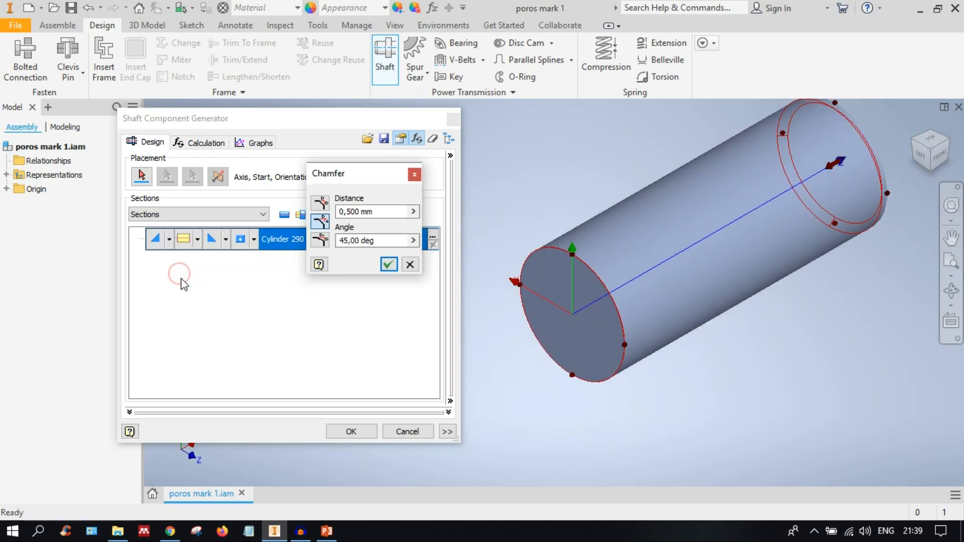
left_click(373, 211)
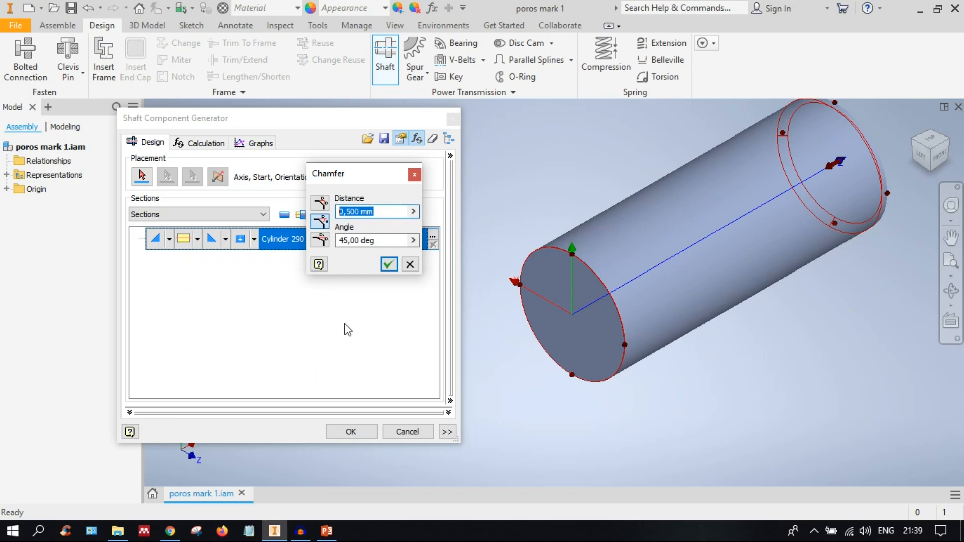
type("15")
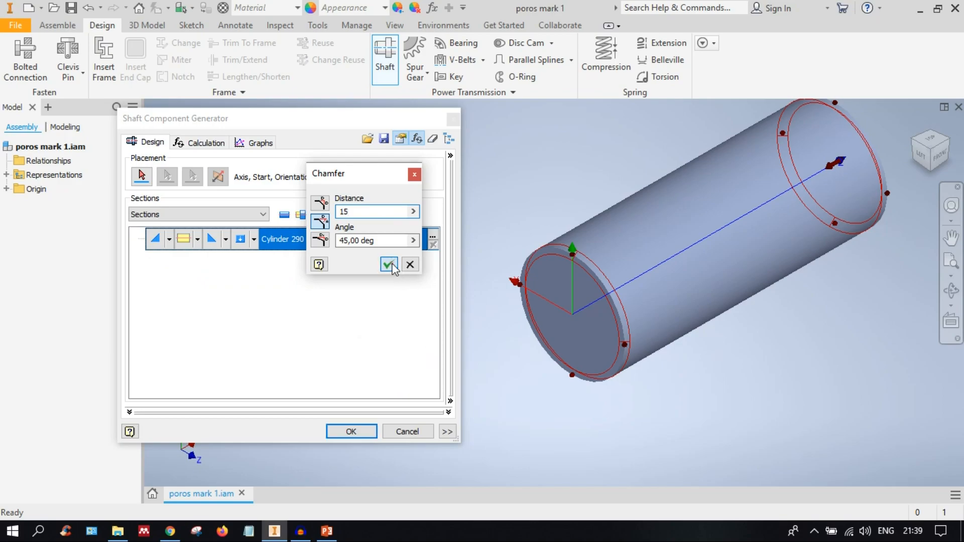
left_click(389, 264)
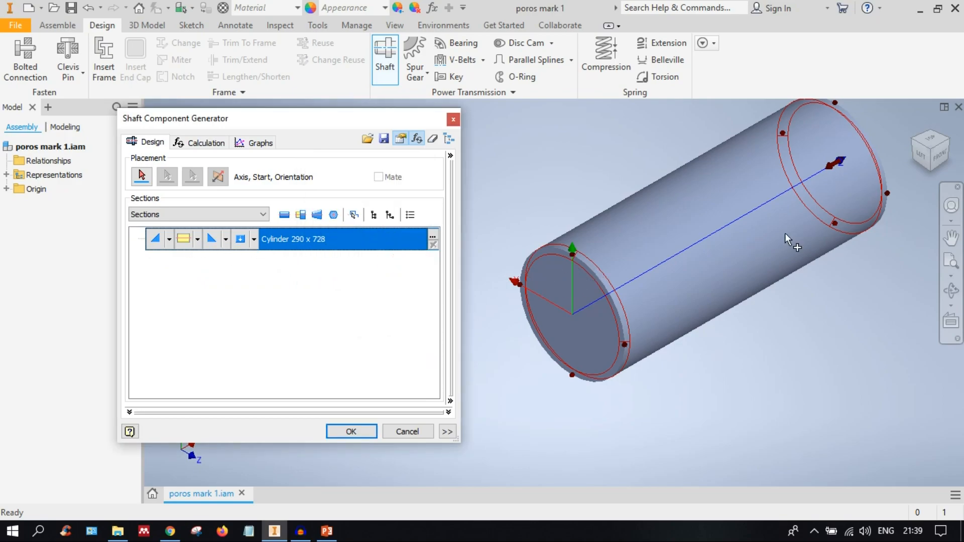
Step: Examine the first-edge chamfer from the front and replace it with a fillet of 5 mm radius
left_click_drag(938, 156, 859, 176)
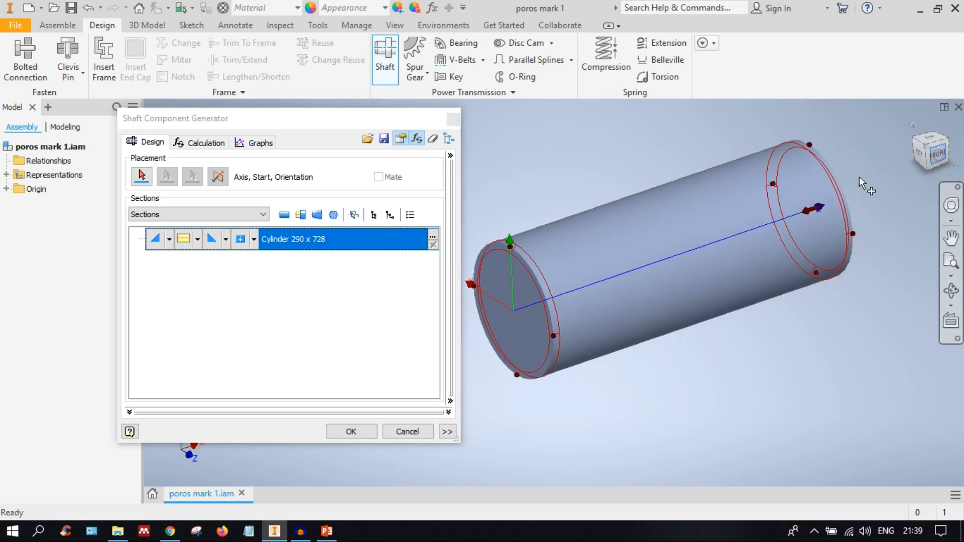
middle_click_drag(546, 298, 793, 324)
scroll(610, 276, "down", 6)
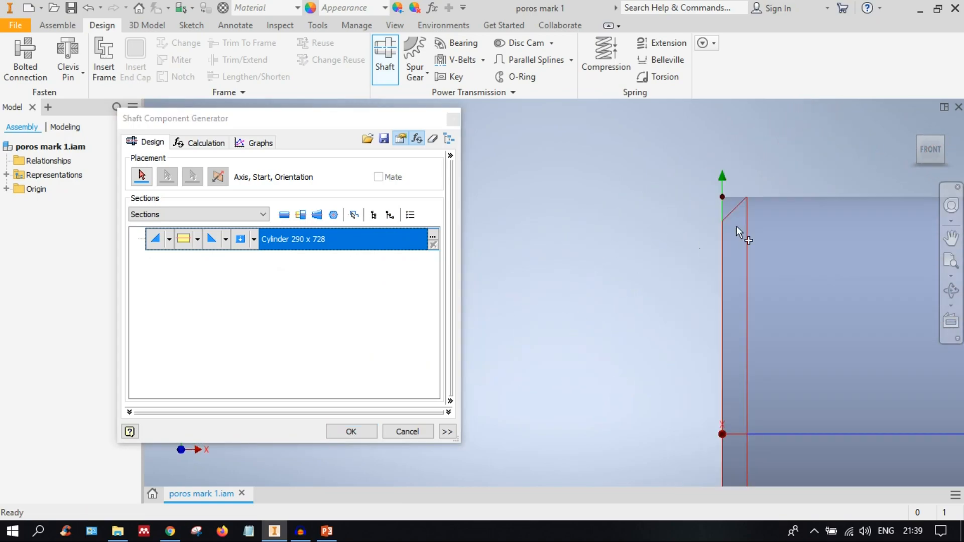
middle_click_drag(736, 226, 625, 224)
scroll(642, 213, "down", 3)
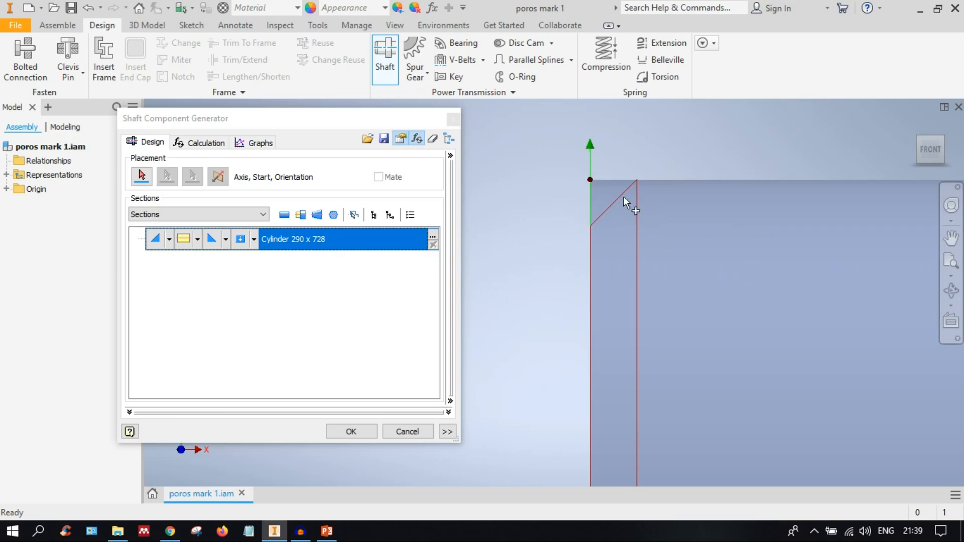
left_click(170, 245)
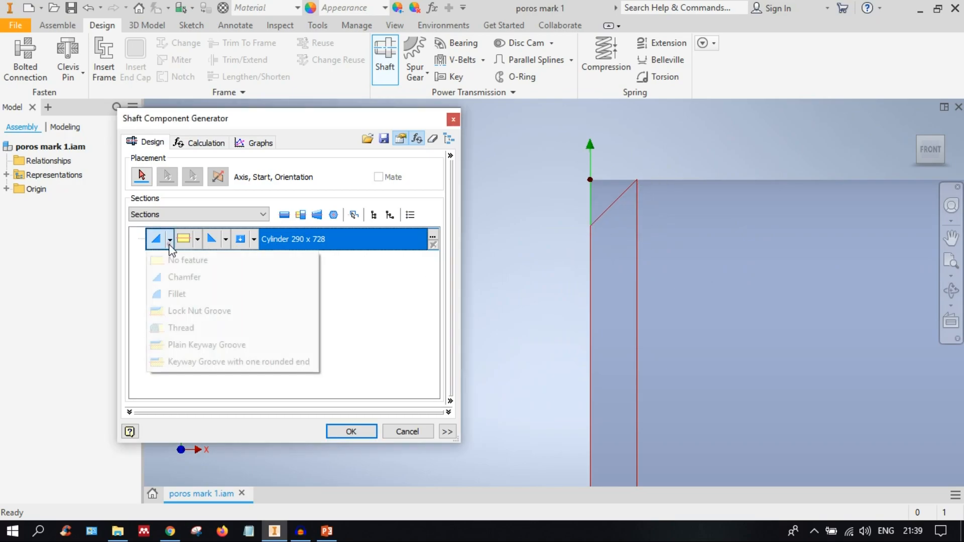
left_click(195, 294)
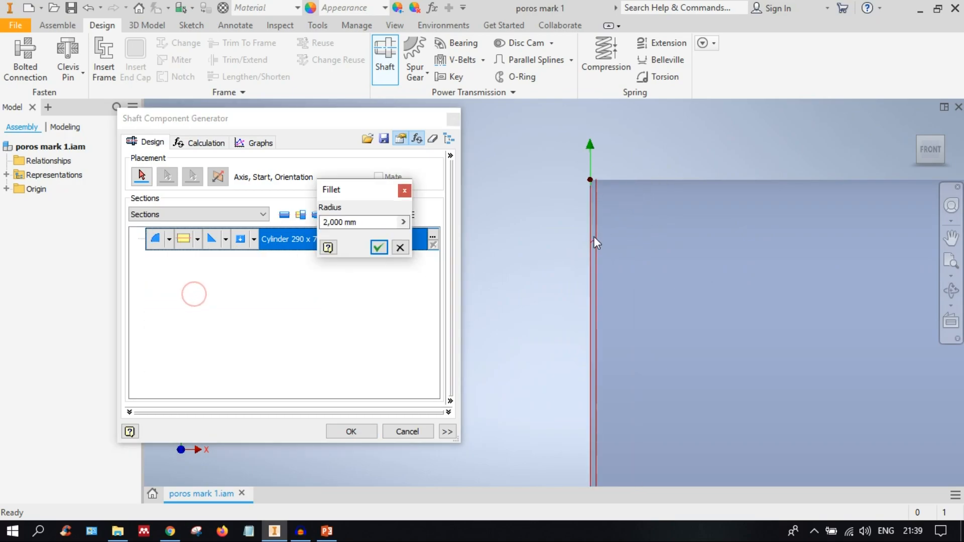
double_click(365, 222)
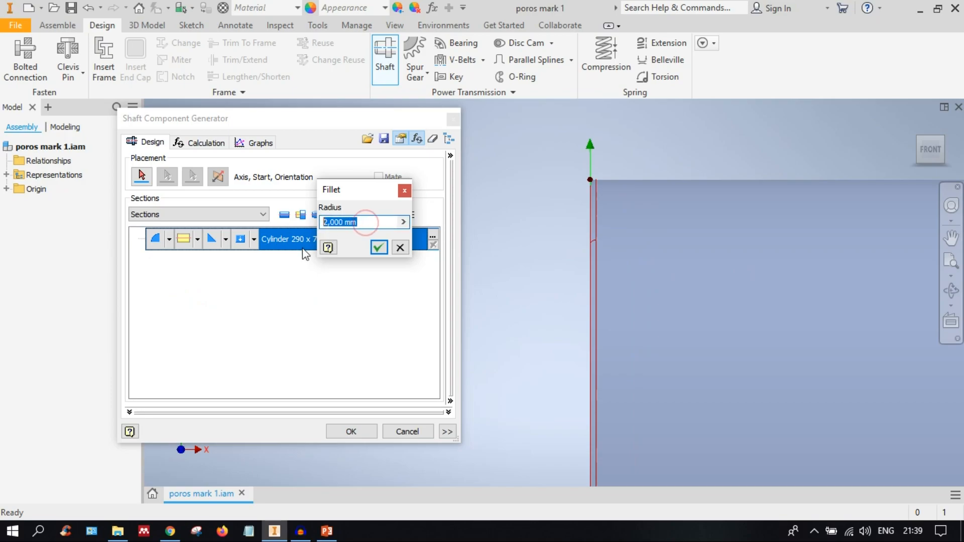
type("5")
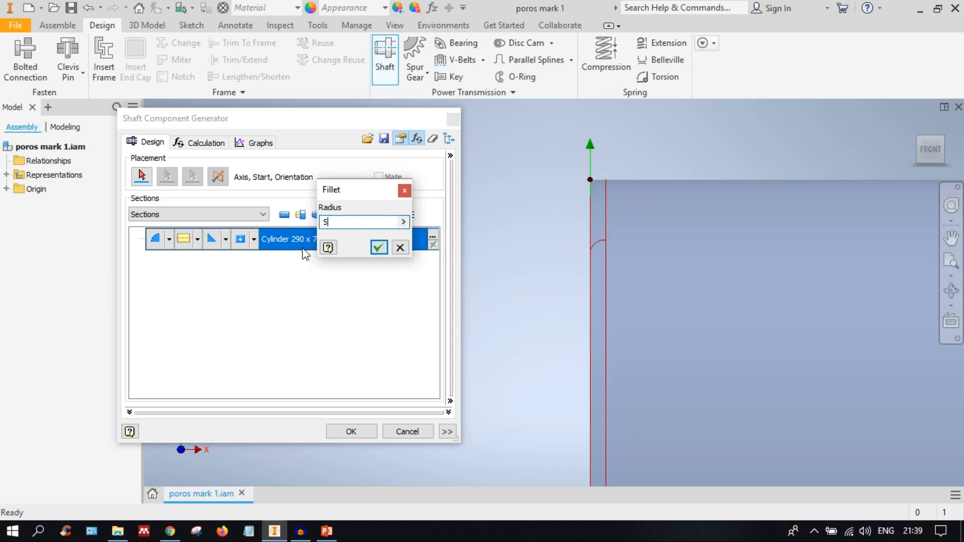
left_click(379, 247)
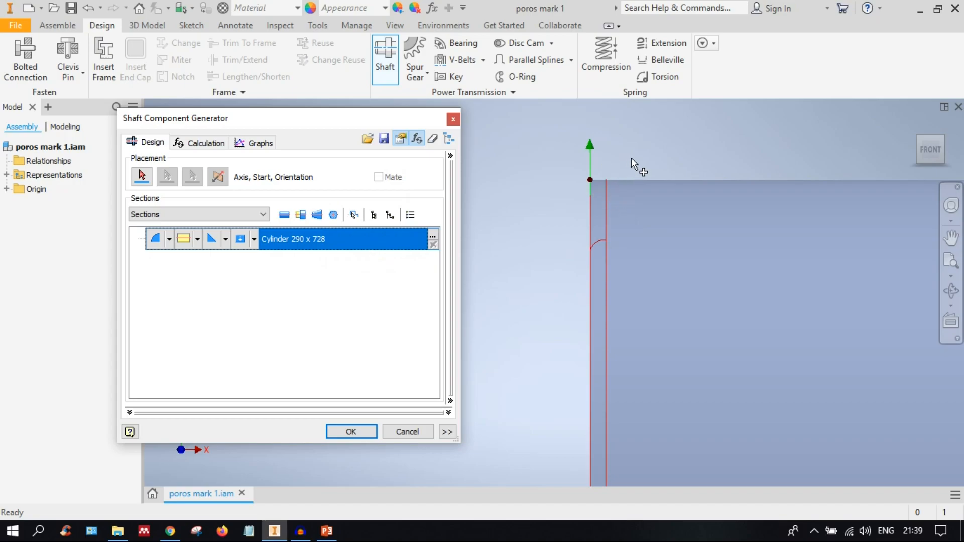
Step: Inspect the fillet on the cylinder's first edge and reset that edge to No feature
scroll(655, 199, "down", 2)
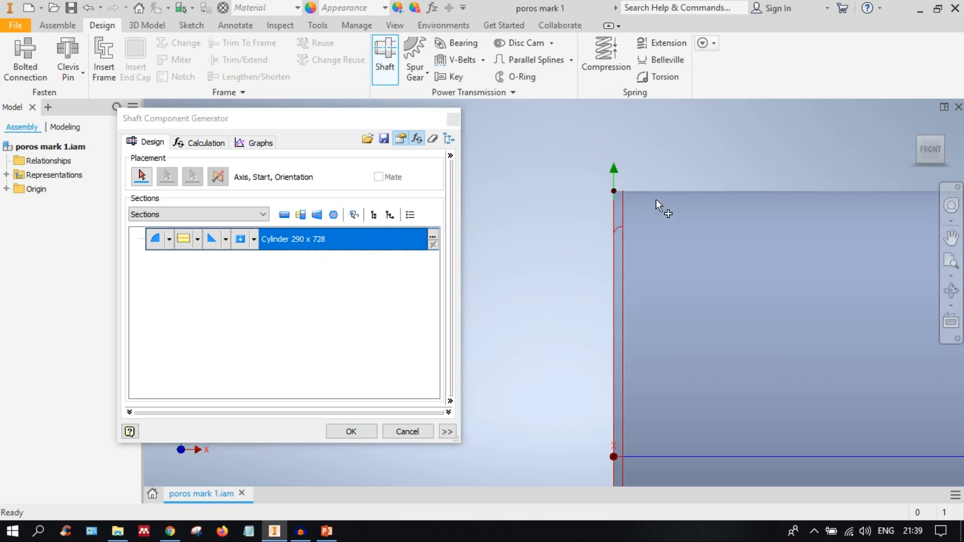
left_click(913, 134)
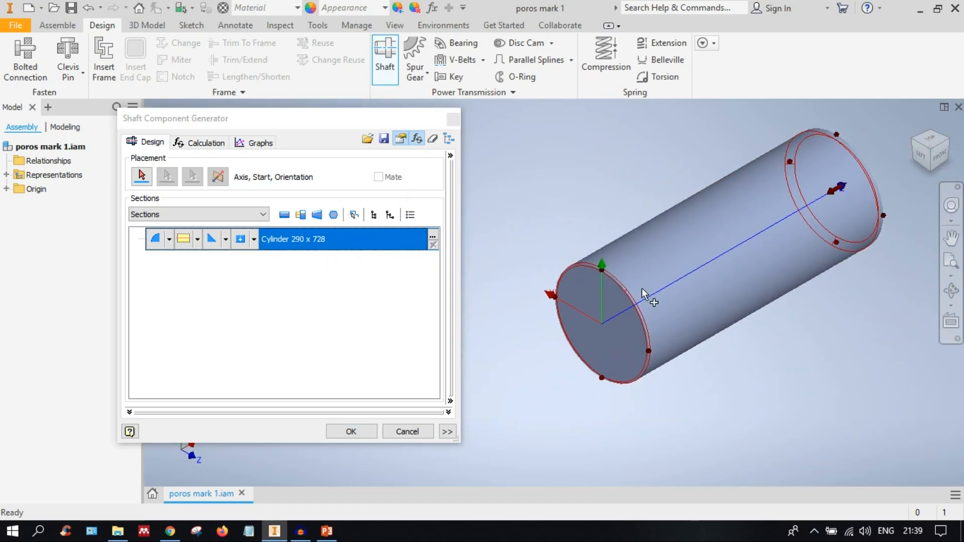
scroll(627, 284, "up", 4)
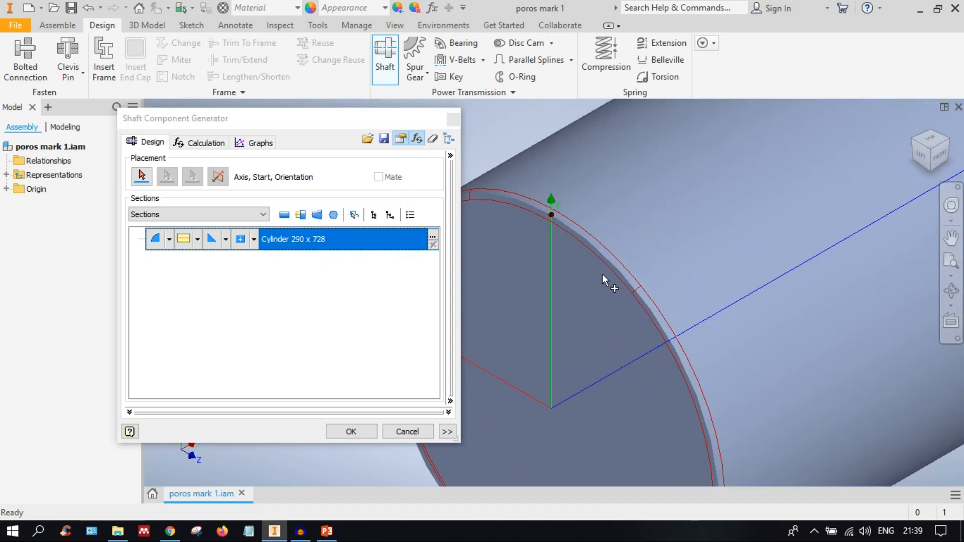
left_click(936, 160)
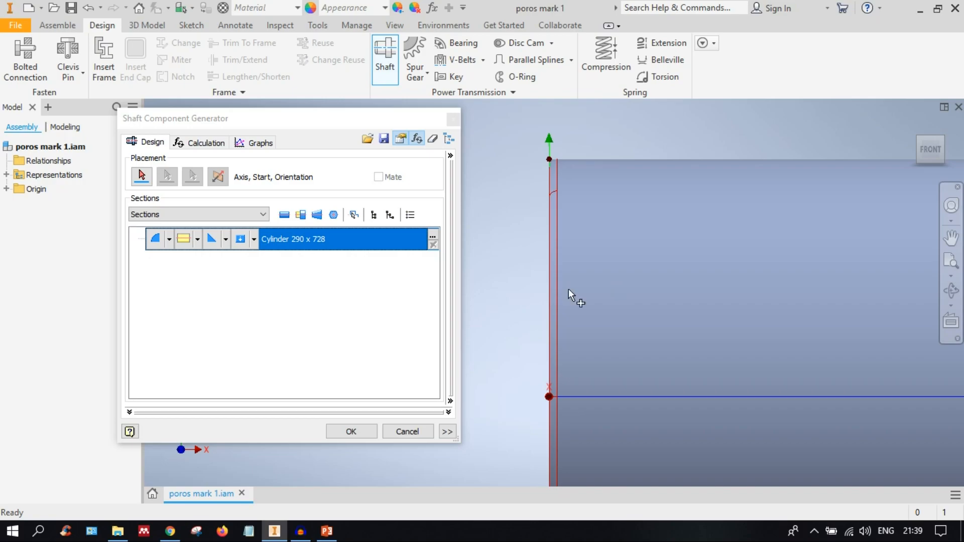
left_click(168, 244)
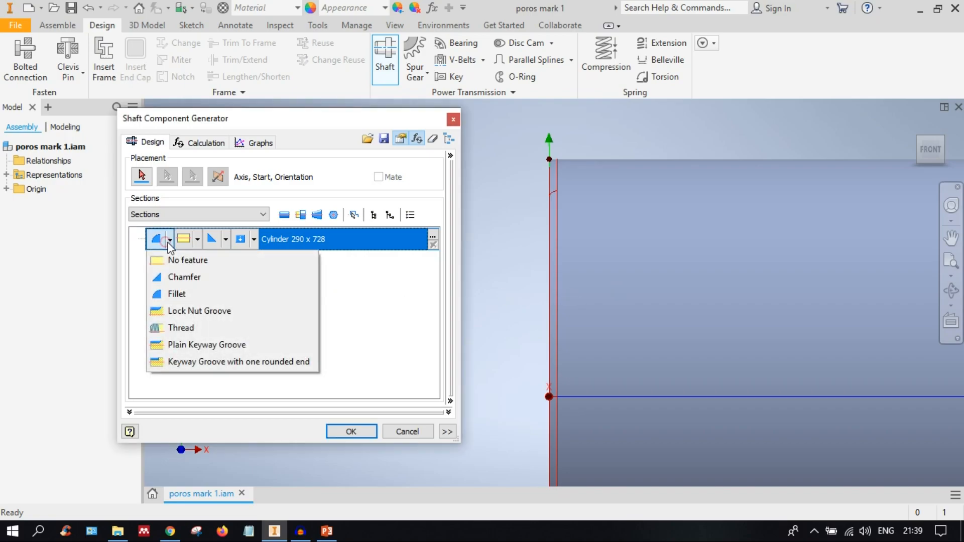
left_click(186, 258)
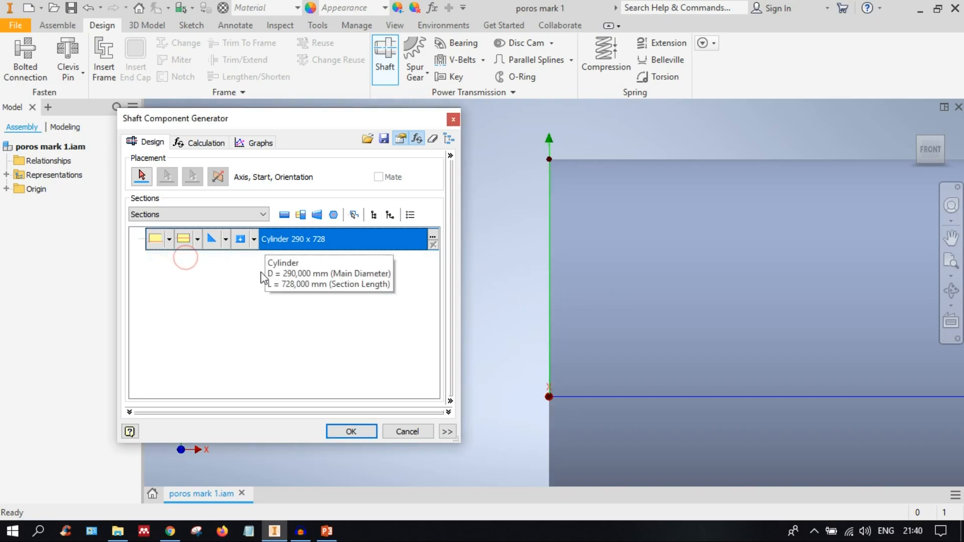
left_click(197, 240)
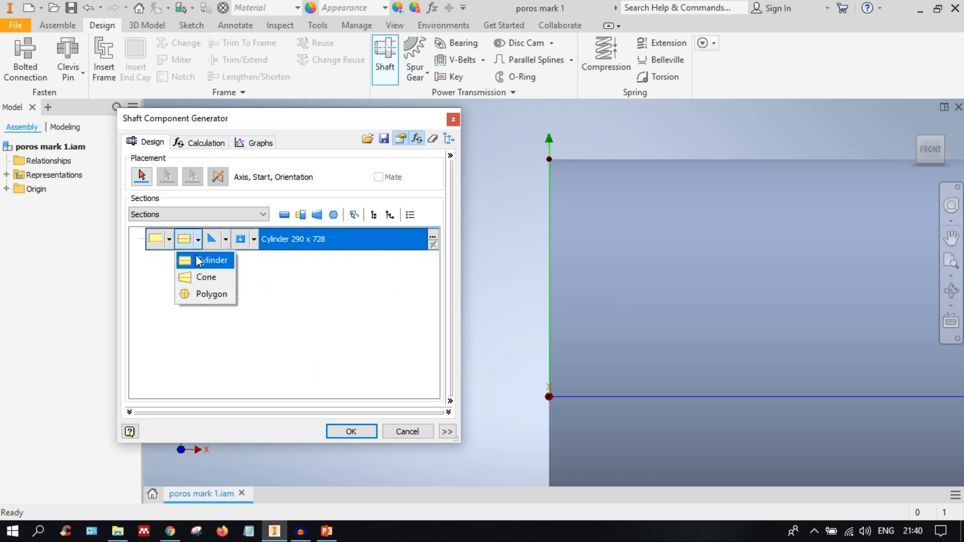
left_click(924, 143)
left_click(918, 138)
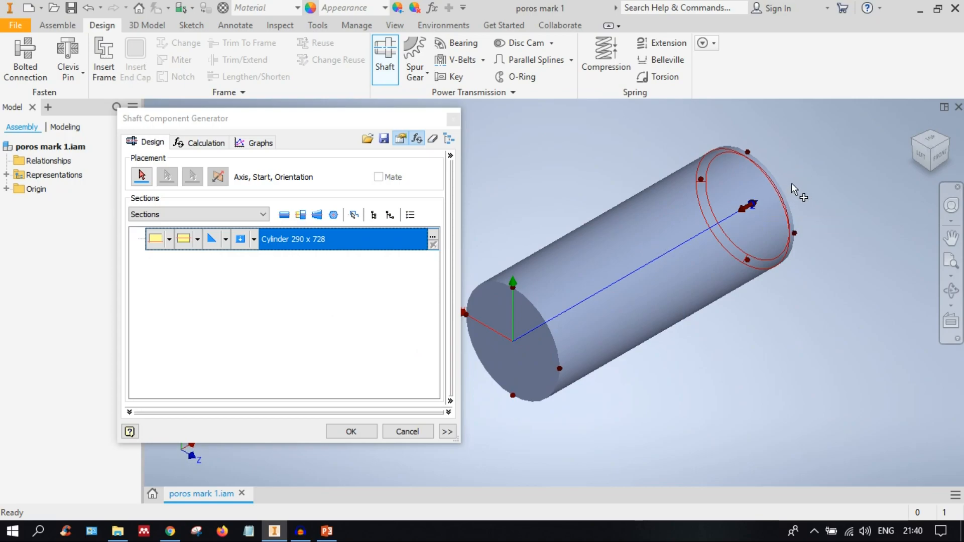
Step: Move the Shaft Component Generator dialog higher and remove the chamfer from the cylinder's second edge with No feature
left_click_drag(356, 123, 381, 74)
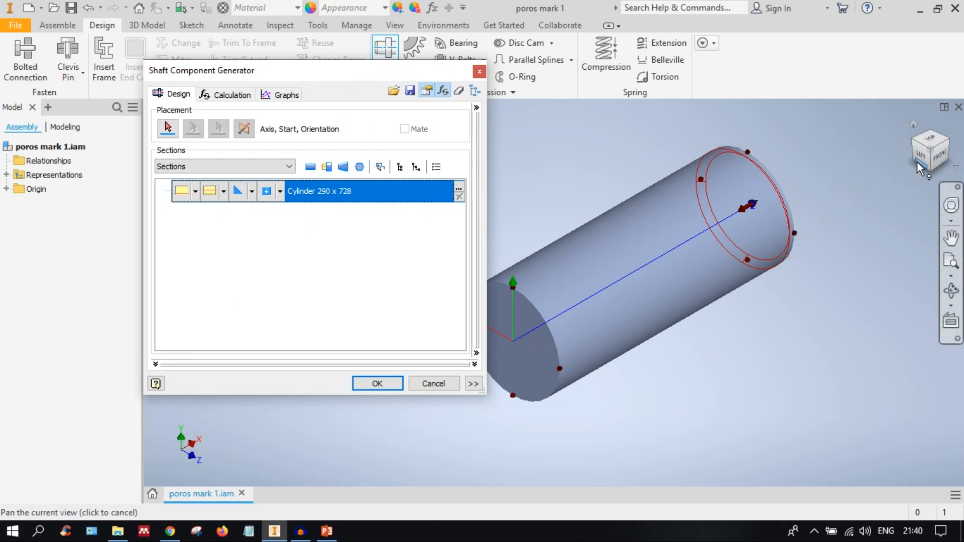
left_click(938, 157)
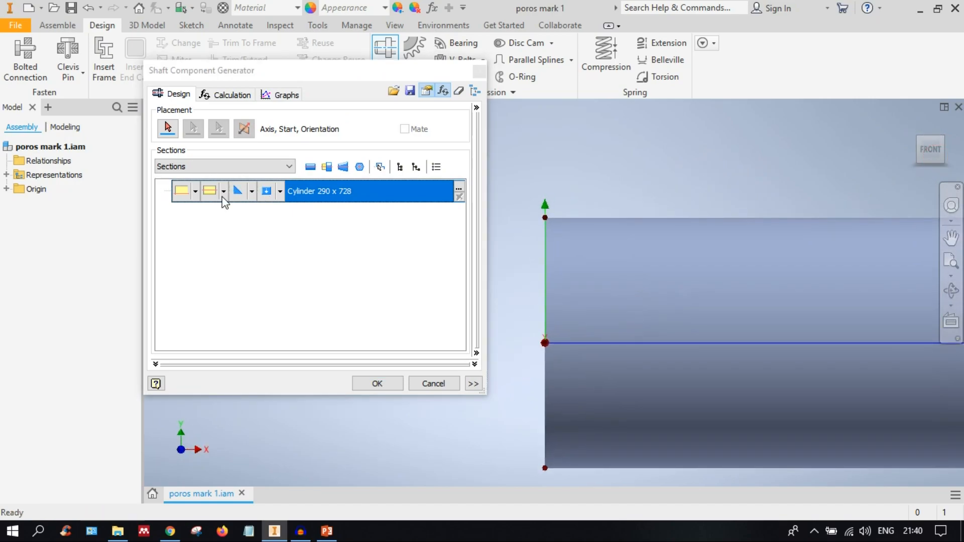
left_click(223, 195)
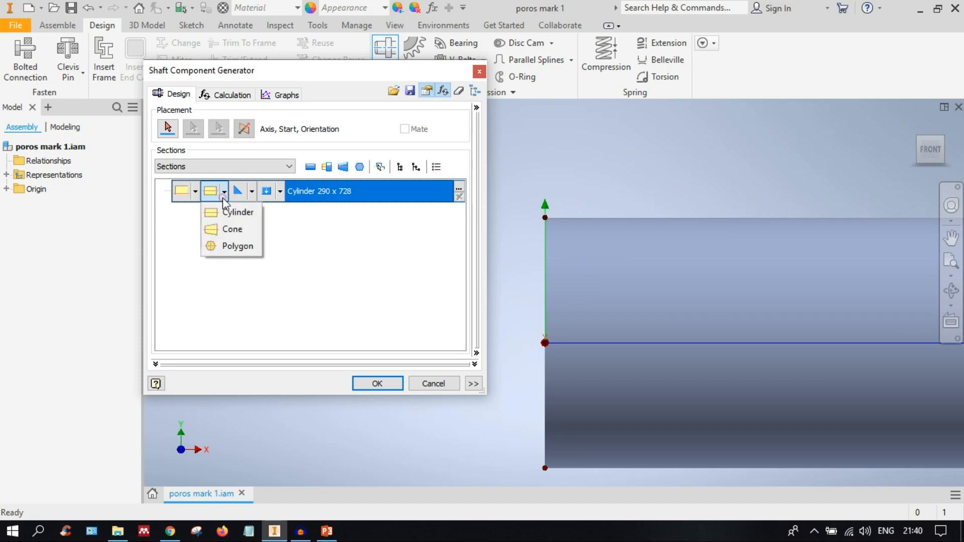
left_click(251, 191)
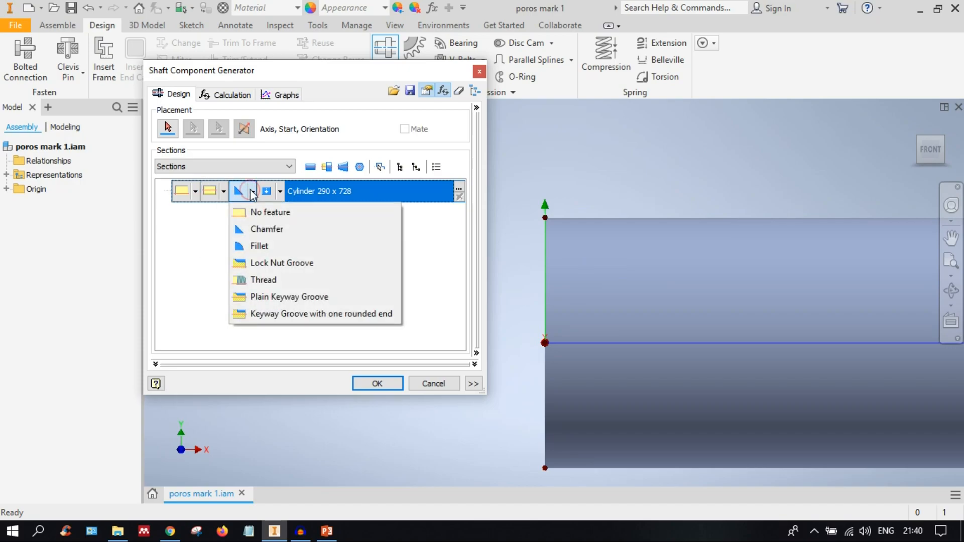
left_click(290, 212)
scroll(746, 248, "down", 5)
middle_click_drag(746, 248, 551, 248)
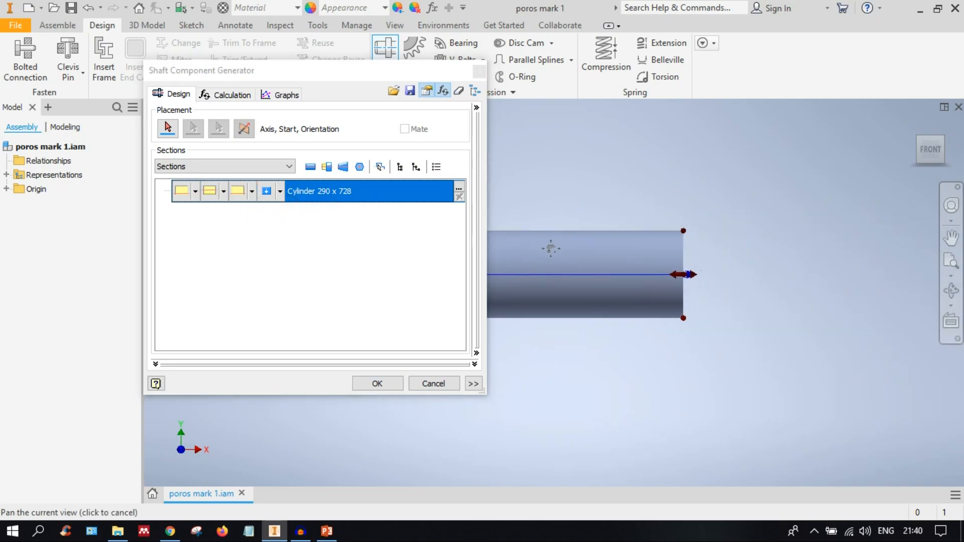
scroll(660, 249, "up", 4)
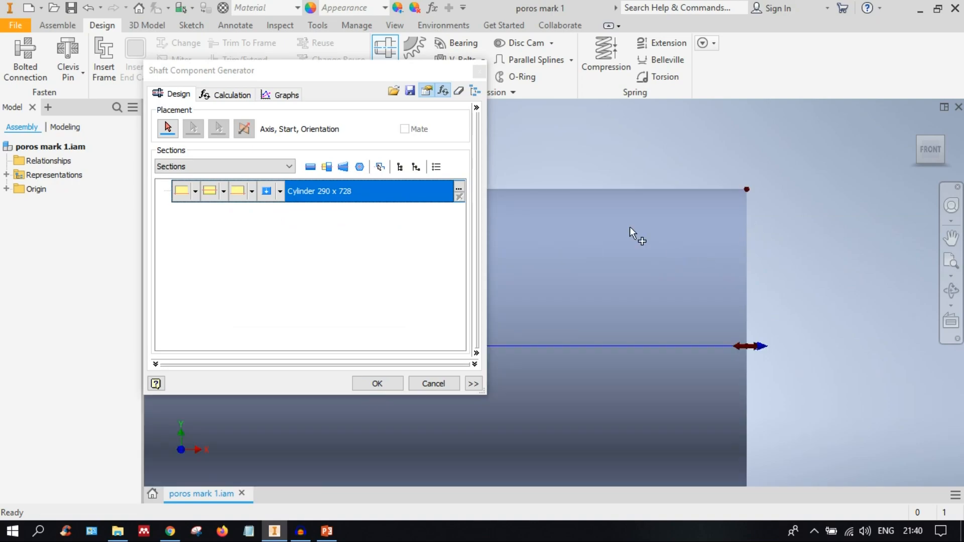
left_click(251, 191)
left_click(256, 230)
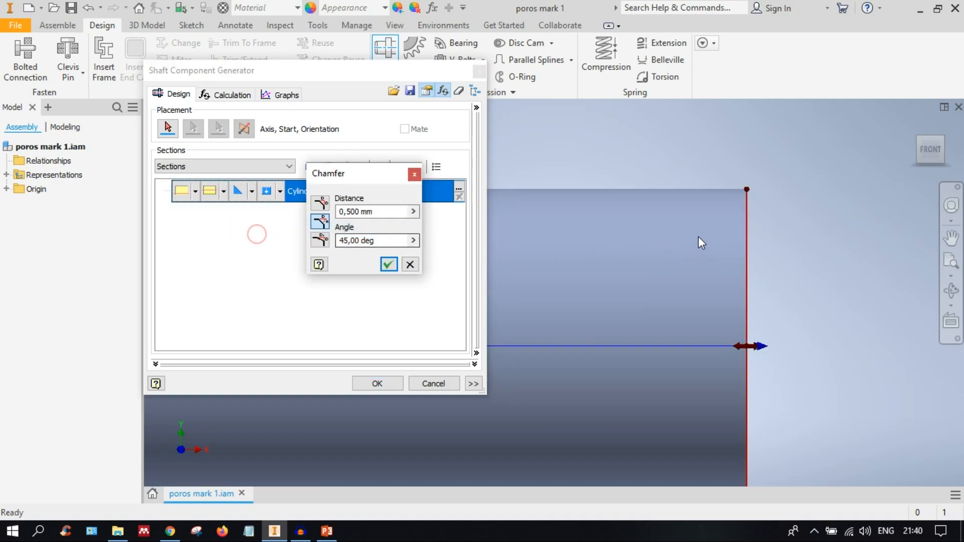
left_click(414, 174)
left_click(252, 192)
left_click(257, 212)
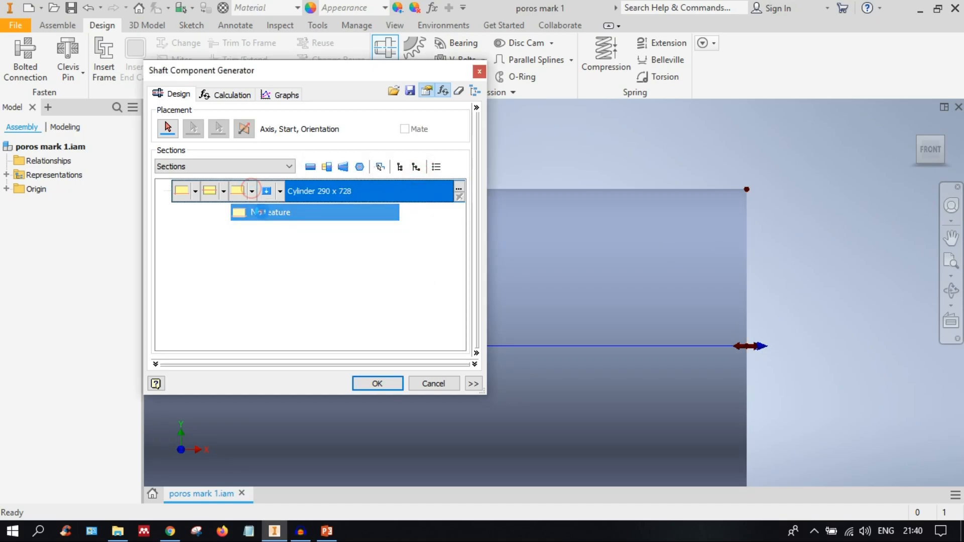
scroll(635, 269, "up", 2)
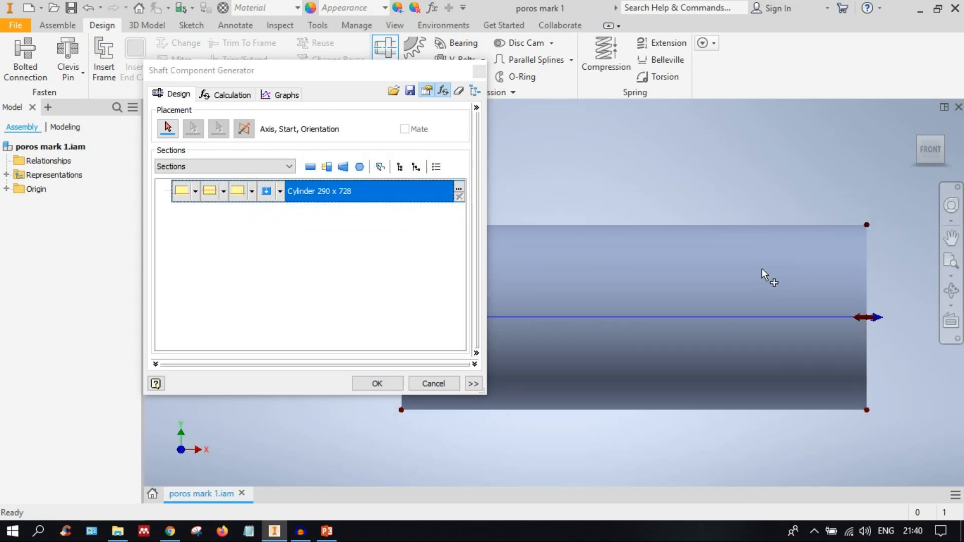
scroll(761, 269, "up", 2)
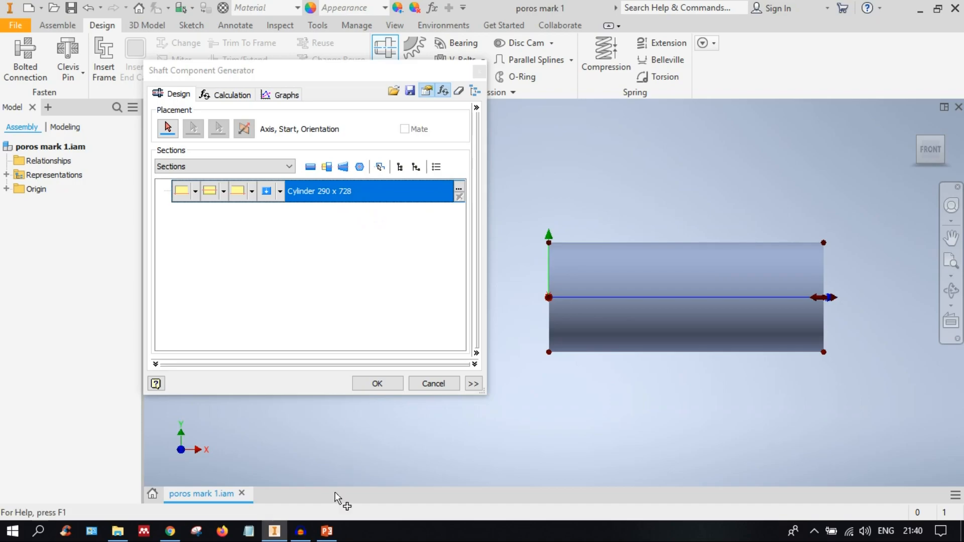
Step: Check the shaft drawing in PowerPoint, then return to Inventor and review the existing cylinder section's diameter and length
left_click(327, 530)
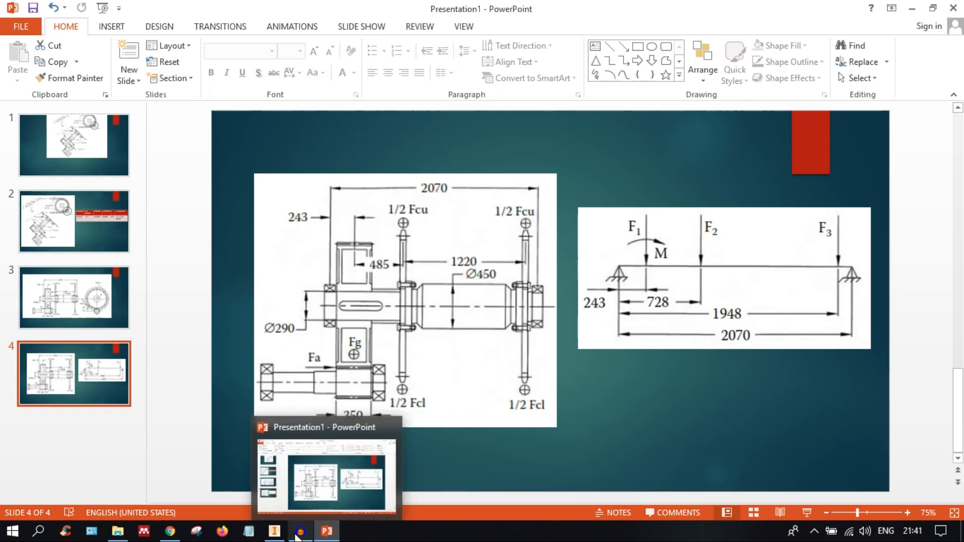
left_click(274, 531)
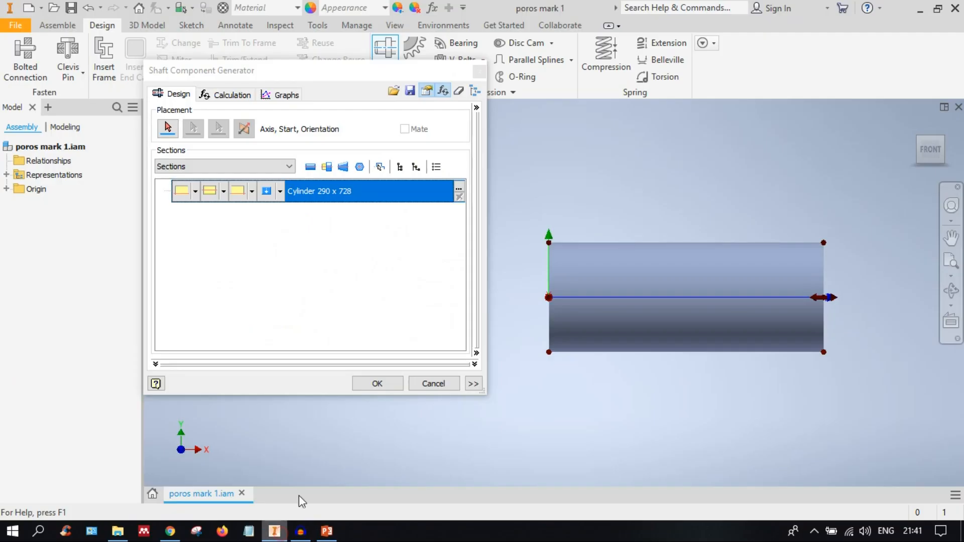
left_click(338, 221)
left_click(326, 73)
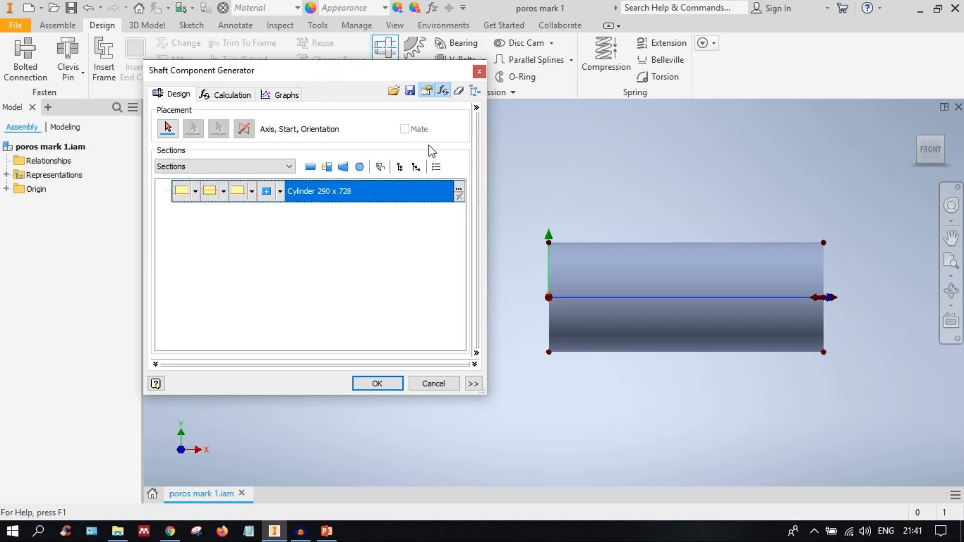
left_click(459, 188)
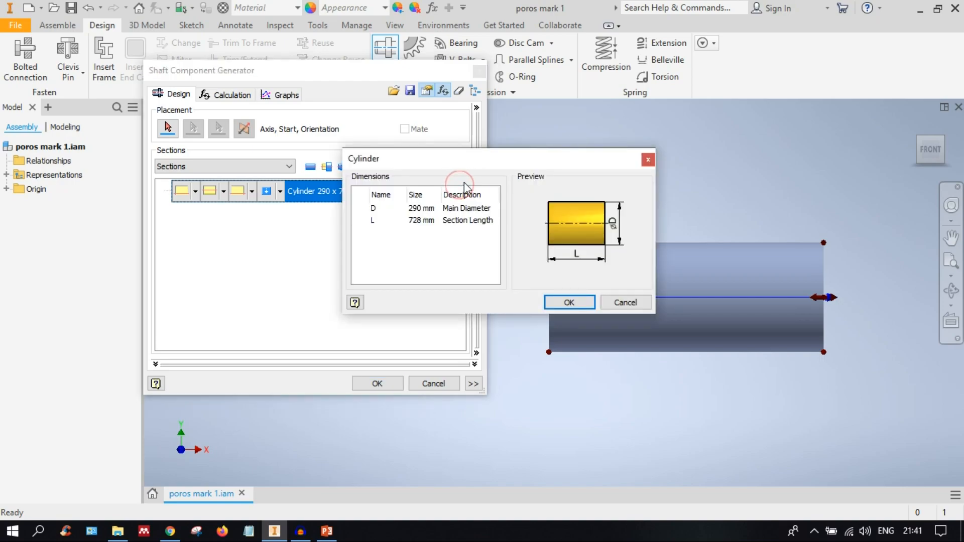
left_click(569, 302)
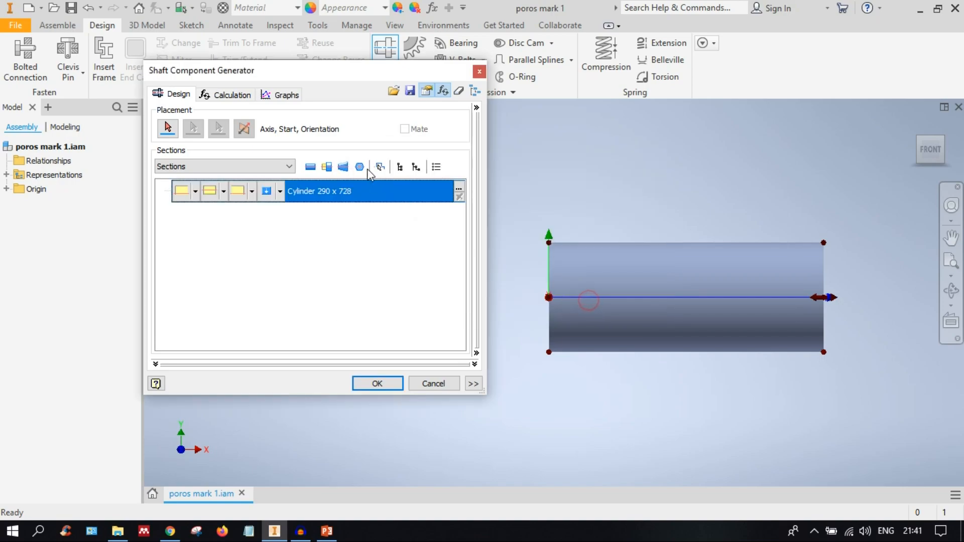
Step: Add a second cylinder section to the shaft and set its main diameter to 450 mm
left_click(310, 168)
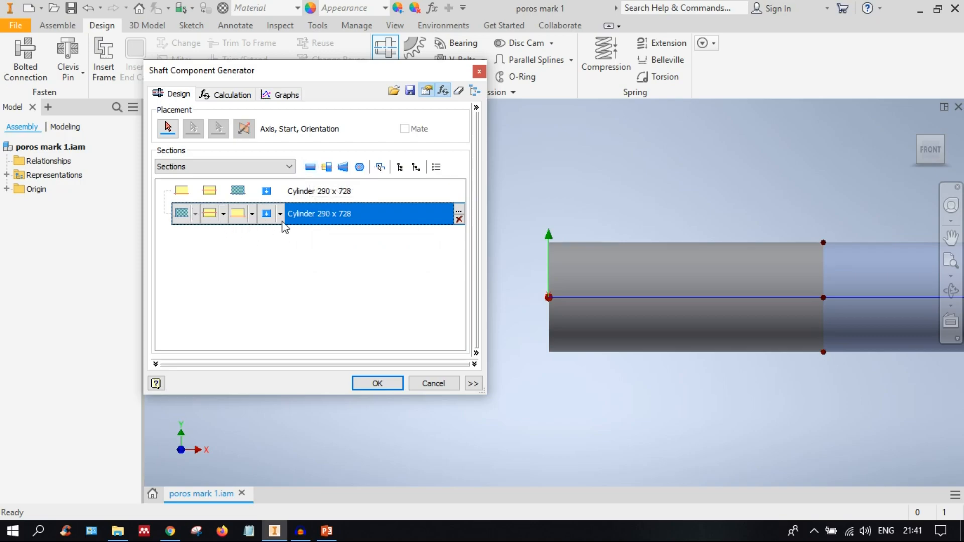
double_click(327, 212)
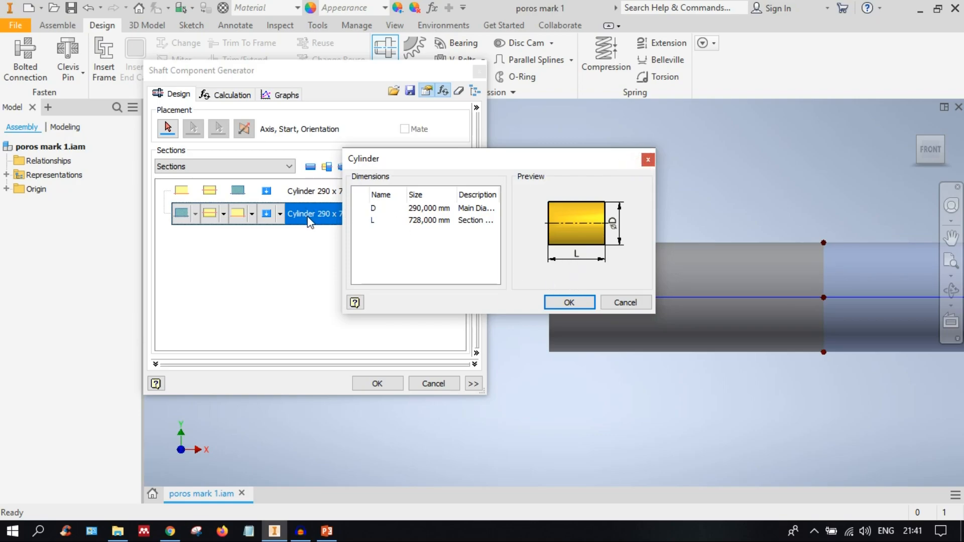
left_click(416, 208)
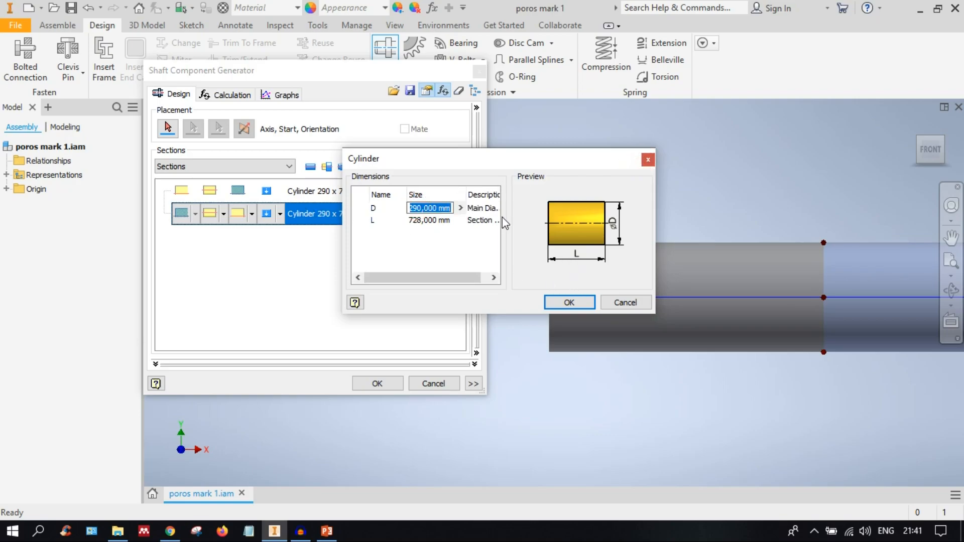
type("450")
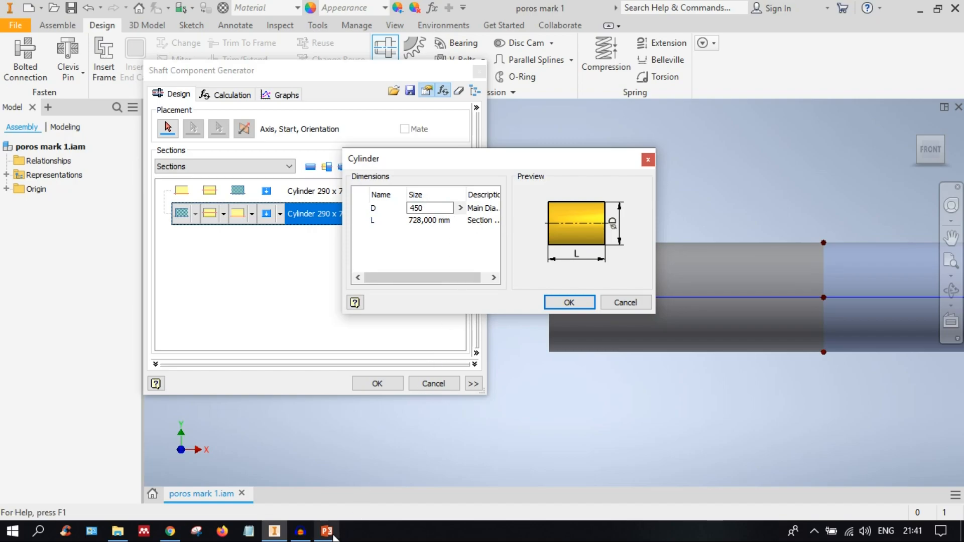
Step: Consult the shaft dimensions in the PowerPoint drawing and open a blank workbook in Excel
mouse_move(331, 537)
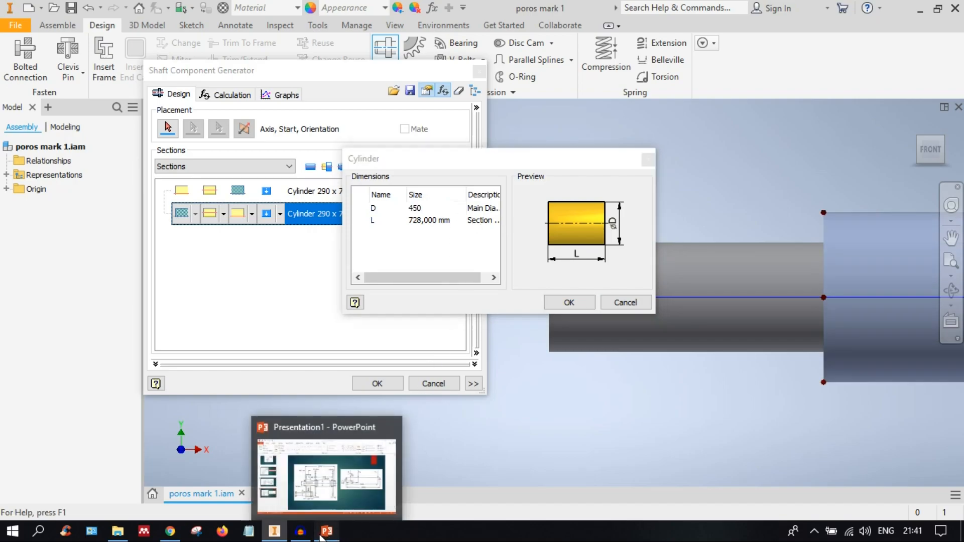
left_click(322, 536)
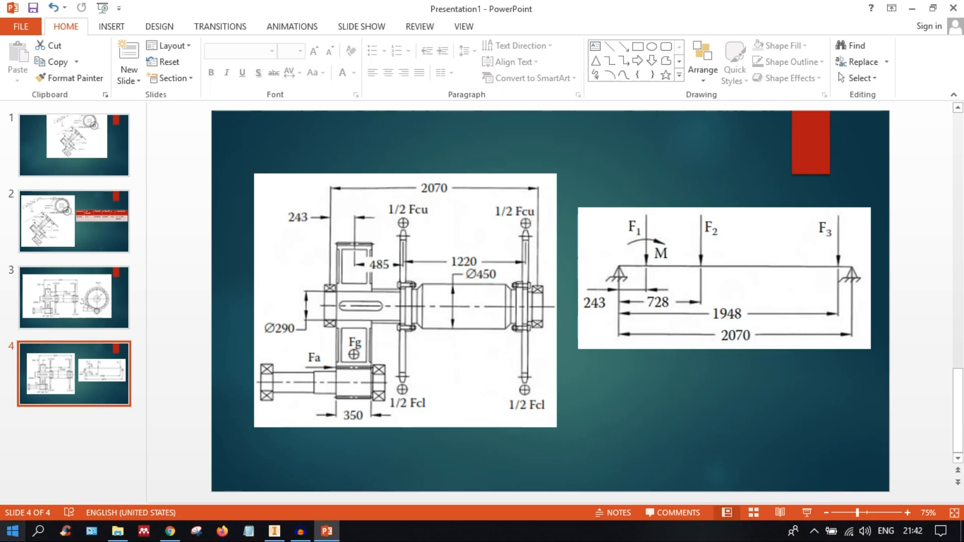
left_click(12, 531)
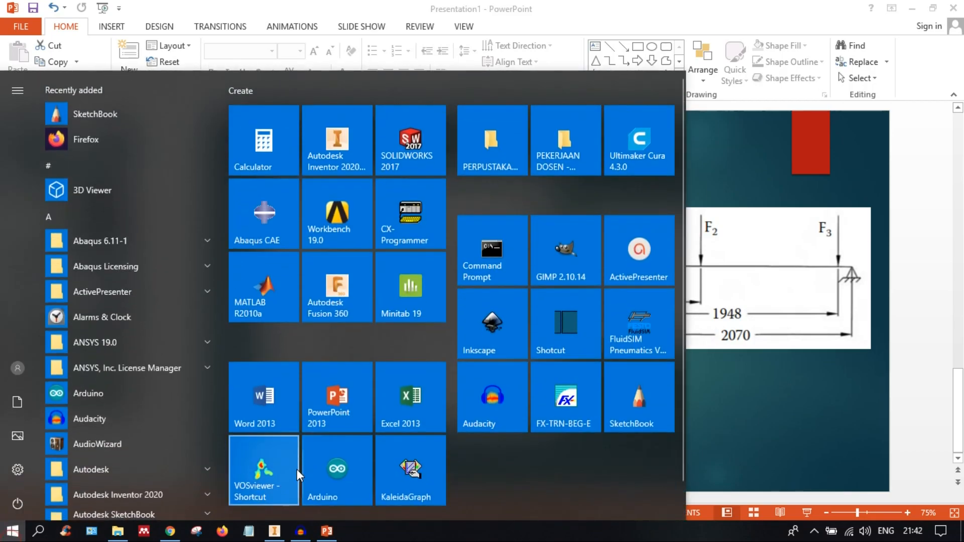
left_click(398, 405)
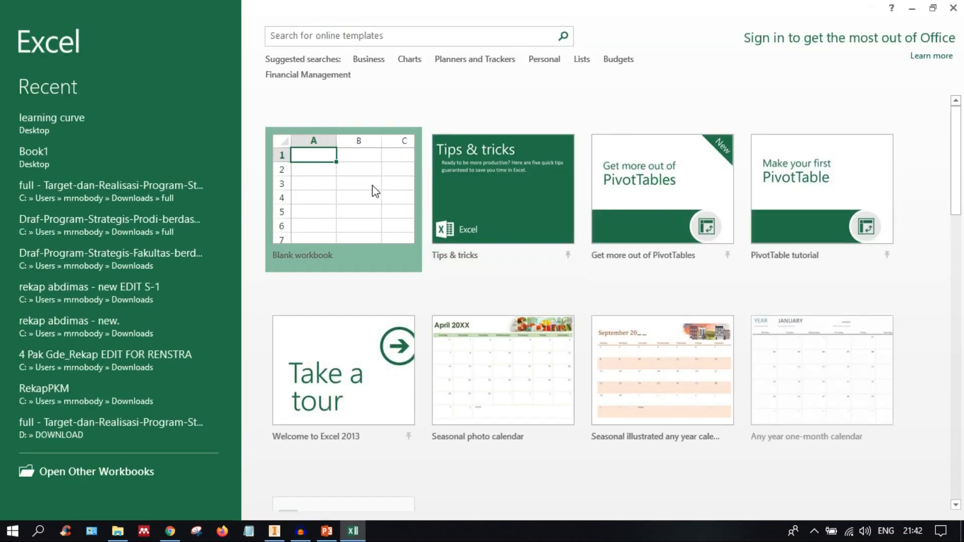
left_click(372, 189)
Step: Enter the heading POROS in cell D5 and the first shaft diameter, 290, in D6
left_click(176, 210)
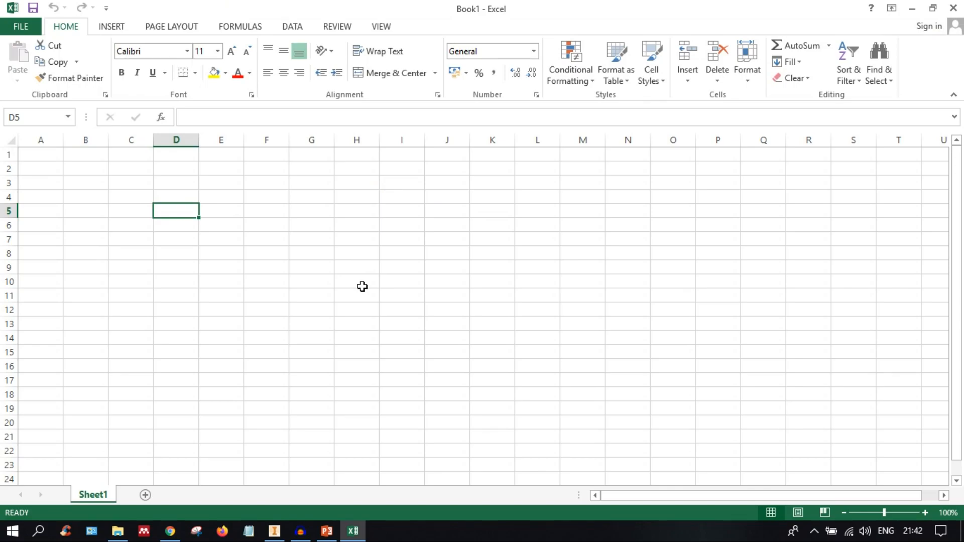
type("P")
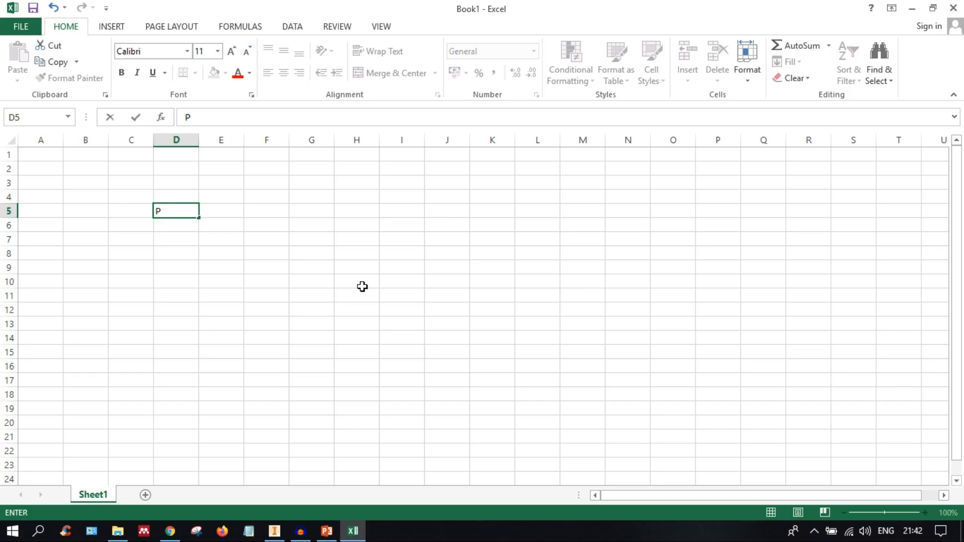
type("OROS")
key("Left")
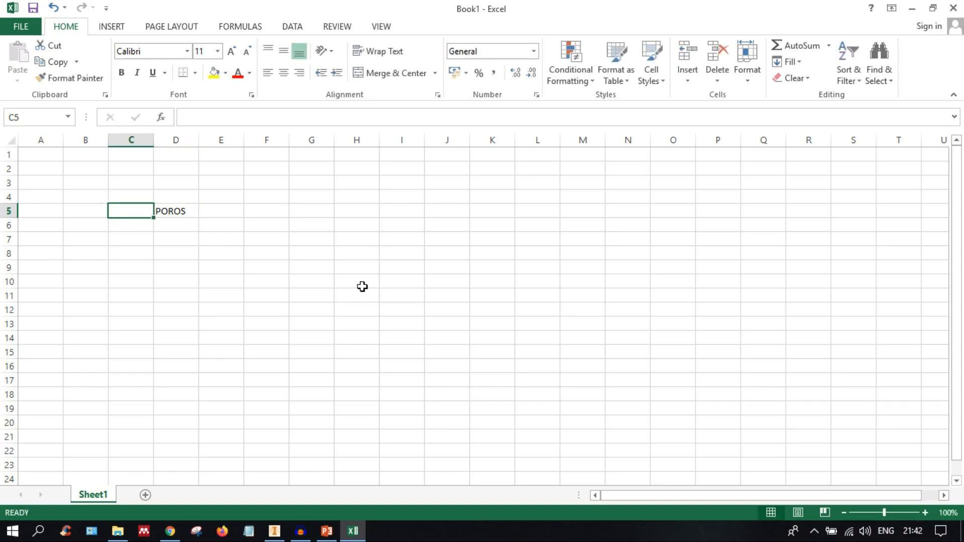
key("Left")
key("Right")
key("Right")
key("Down")
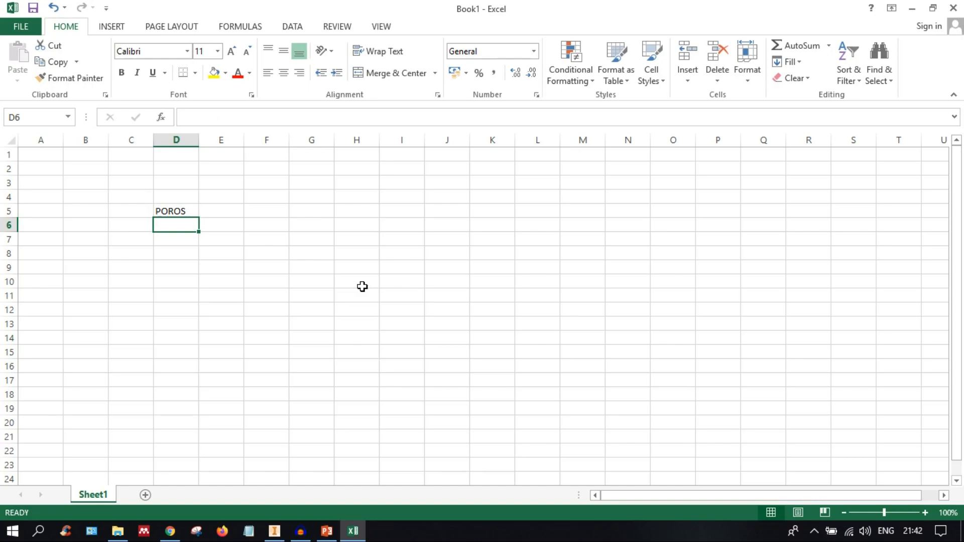
type("290")
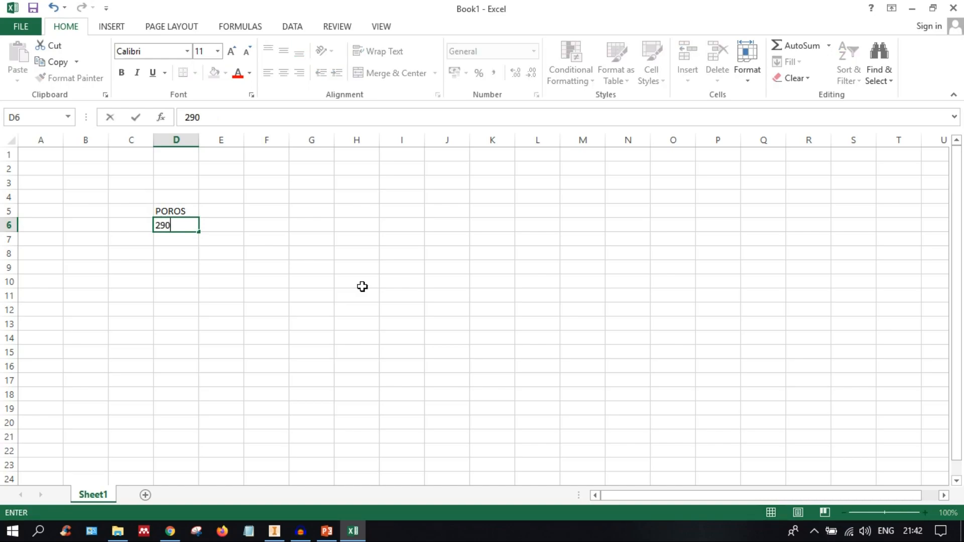
left_click(227, 225)
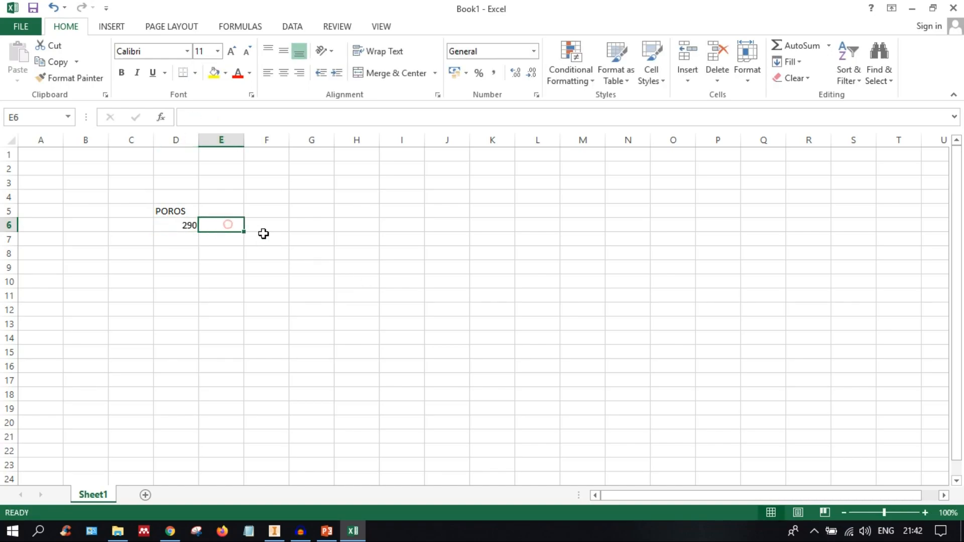
Step: Enter the heading PANJANG in cell E5 and the first section's length, 728, in E6
left_click(221, 208)
type("PANJANG")
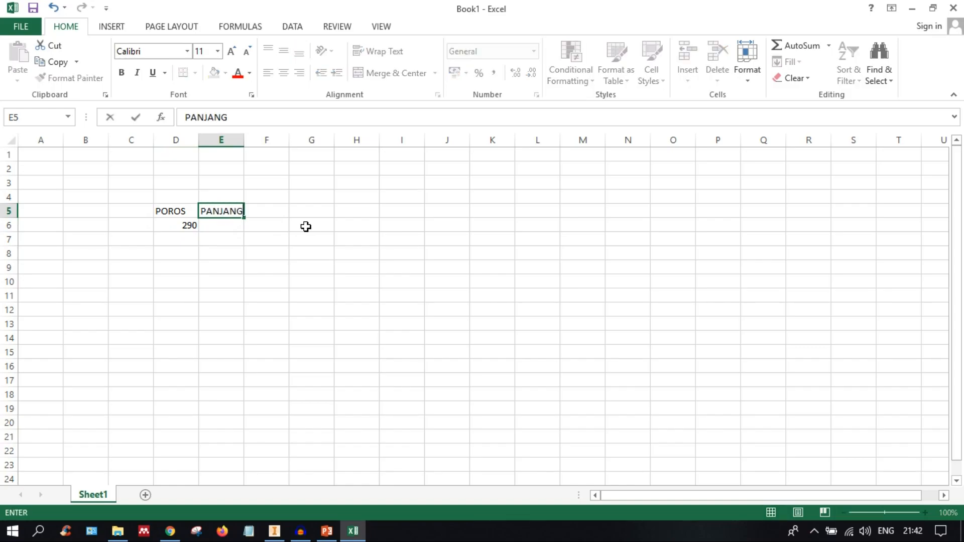
left_click(236, 224)
key("alt+Tab")
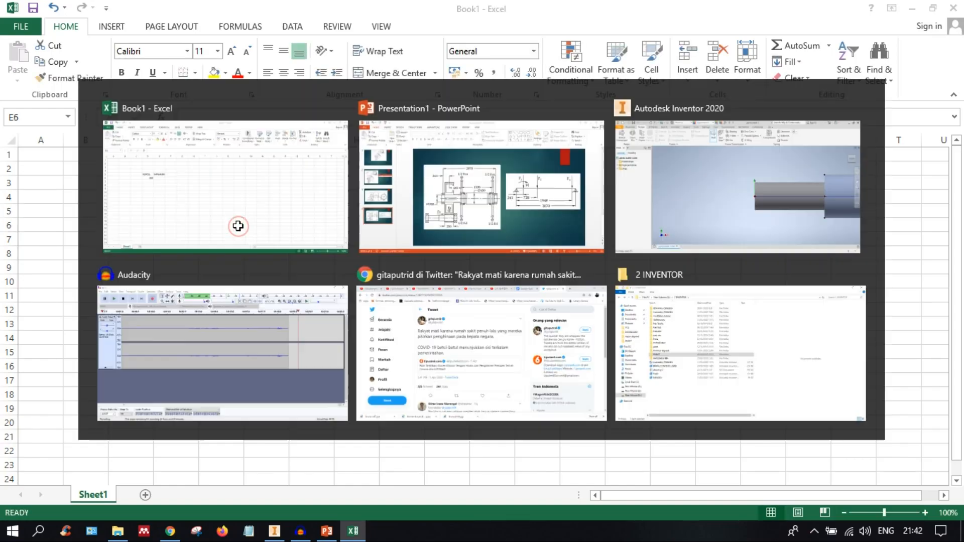
key("alt+Tab")
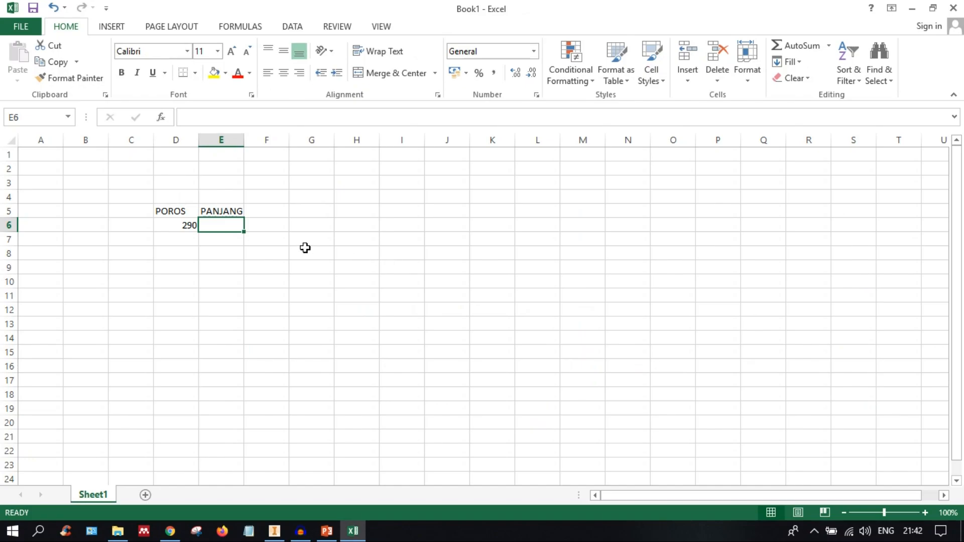
type("728")
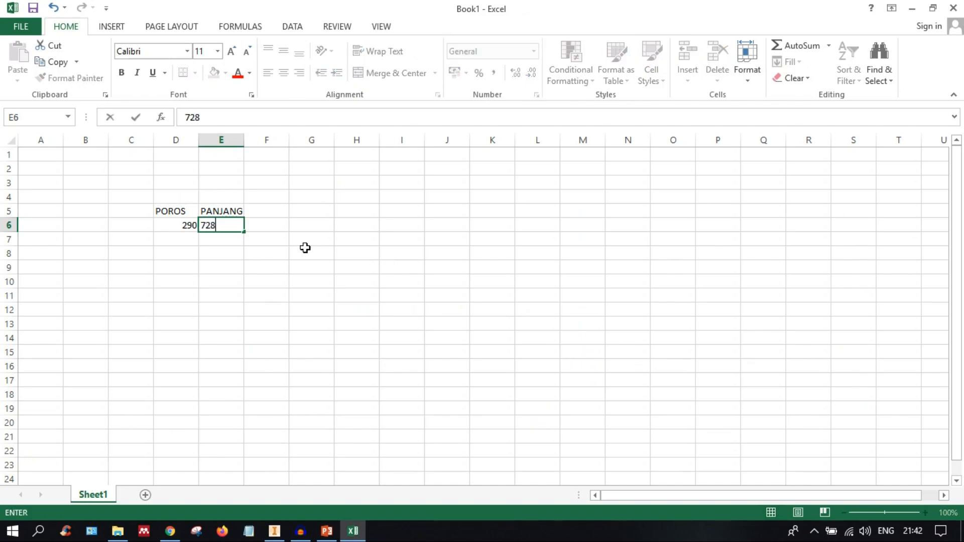
Step: Enter the second diameter, 450, in D7 and calculate its section length in E7 with =2070-E6, using the overall length from the PowerPoint drawing
left_click(168, 240)
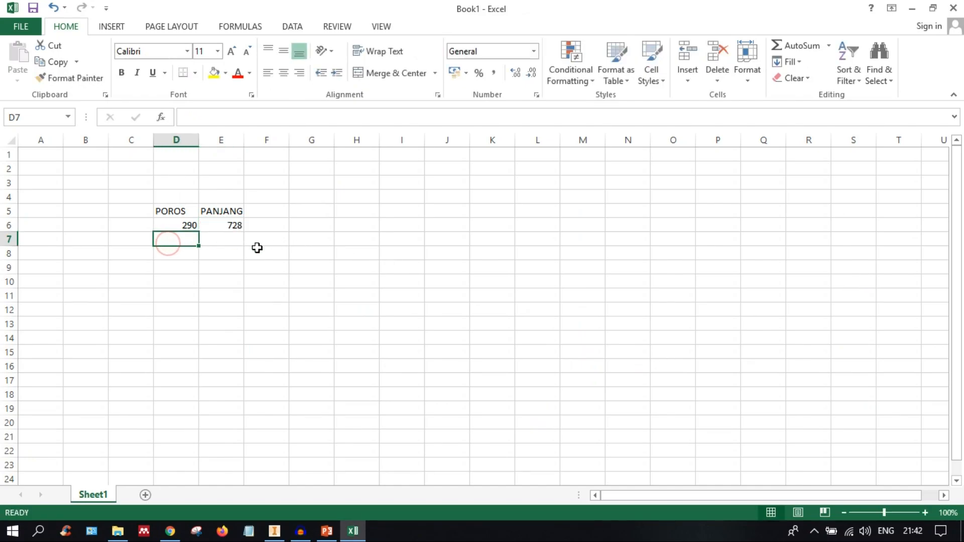
type("450")
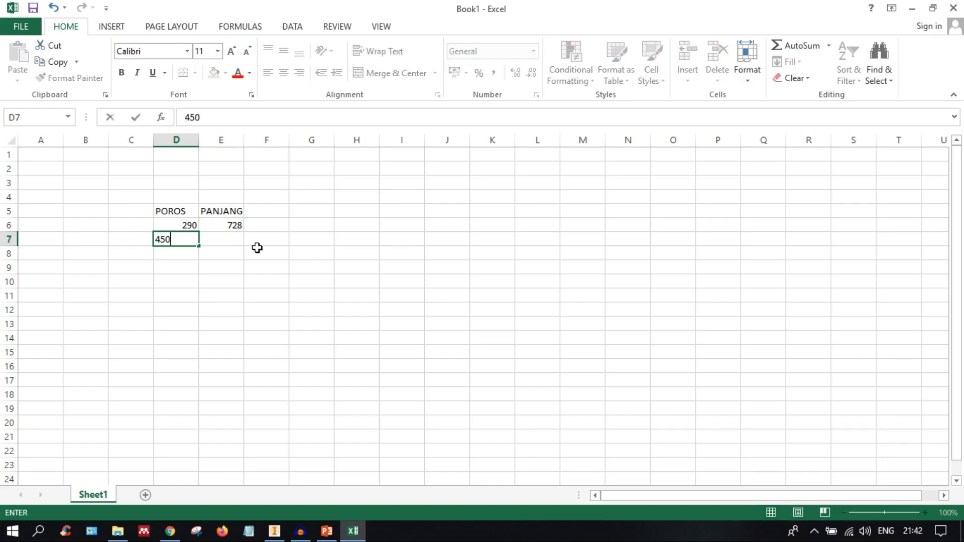
left_click(225, 239)
type("=")
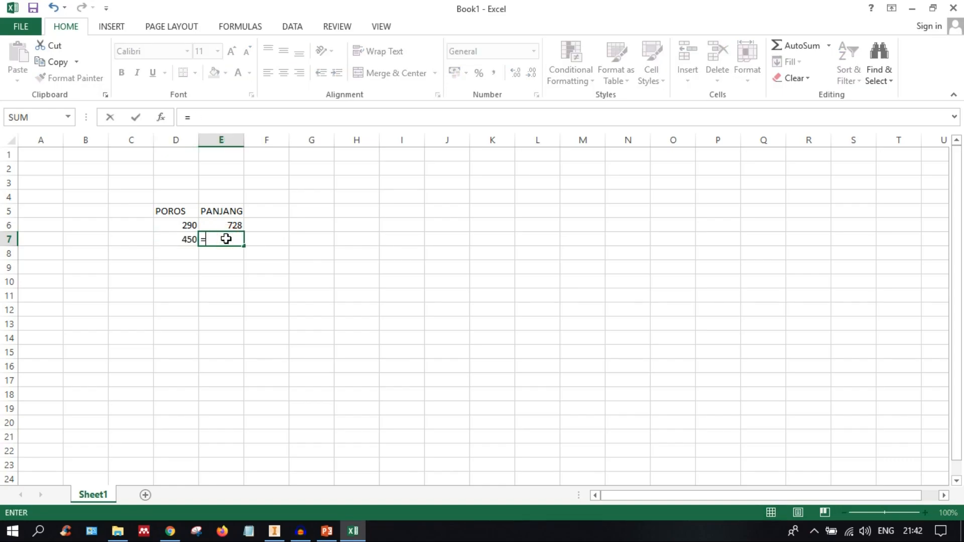
key("alt+Tab")
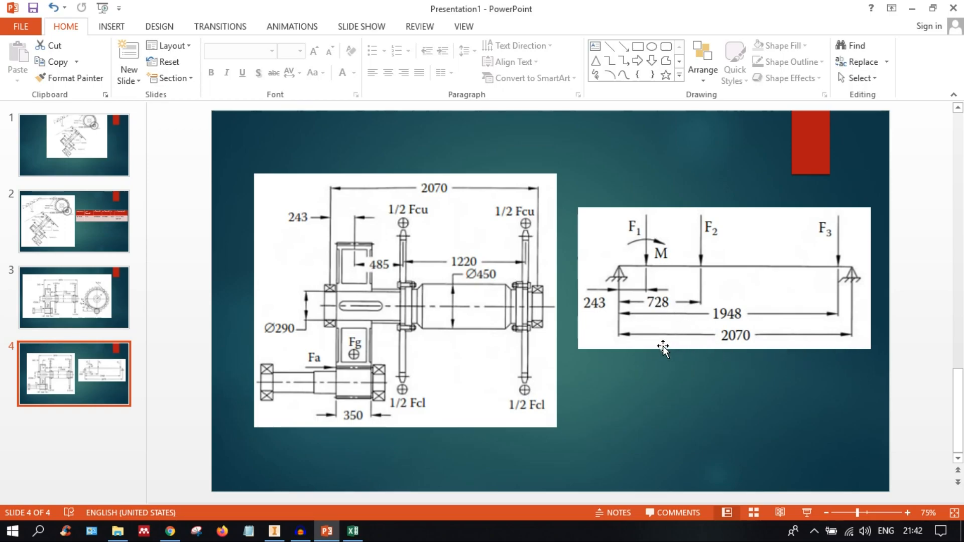
key("alt+Tab")
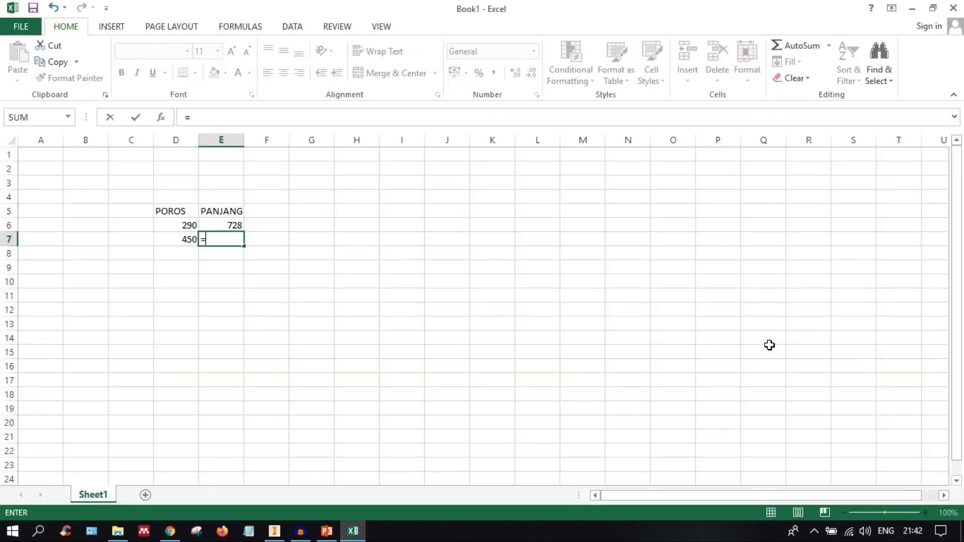
type("2070-")
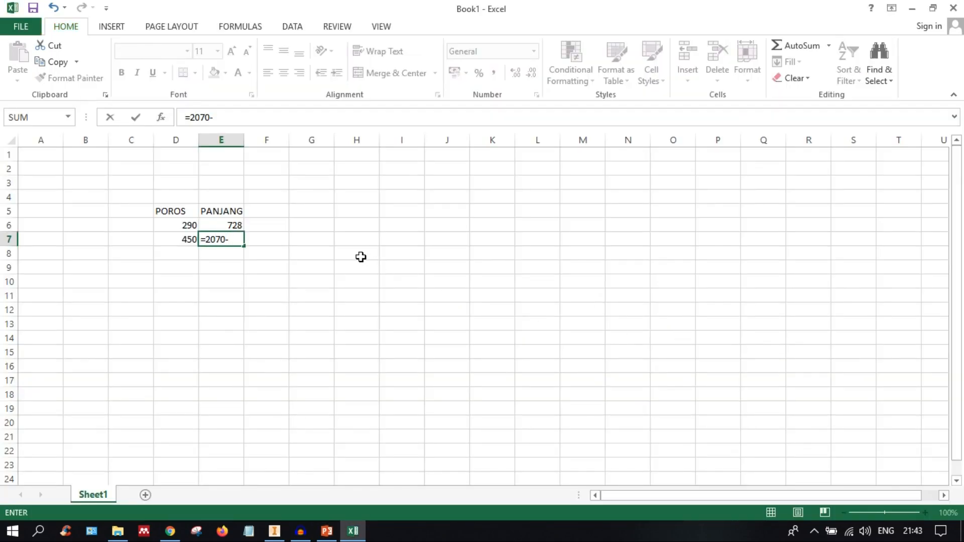
left_click(235, 224)
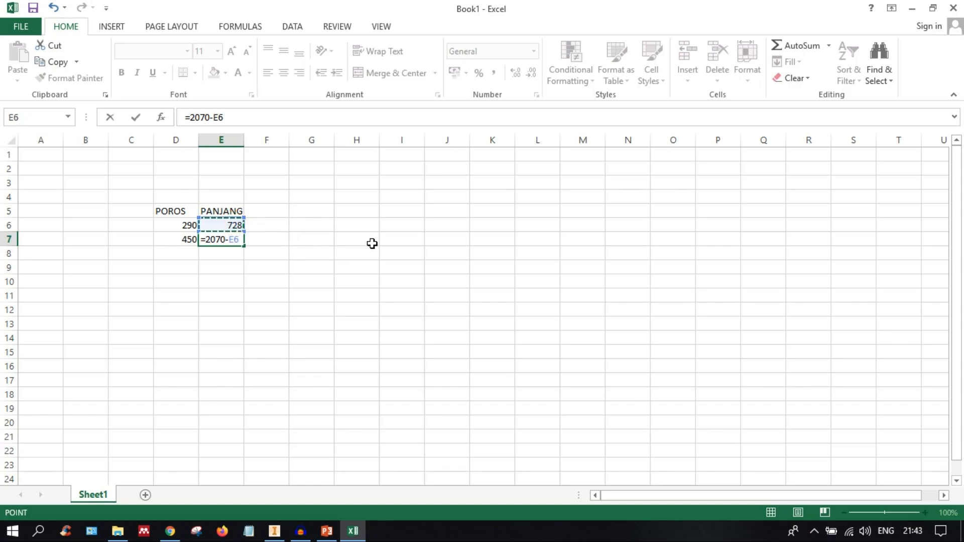
key("Return")
left_click(221, 240)
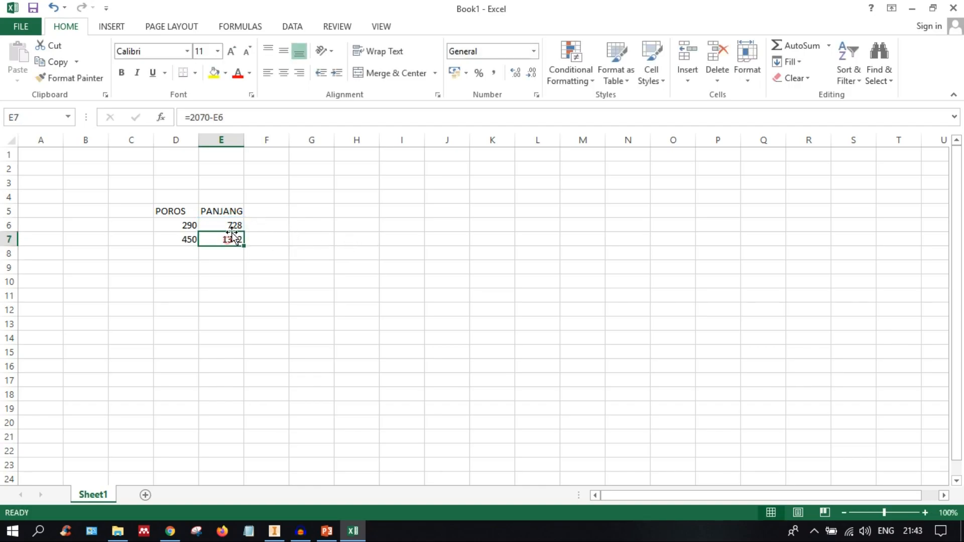
Step: Add the heading NO in cell C5 and number the two shaft rows 1 and 2 in C6 and C7
left_click(137, 209)
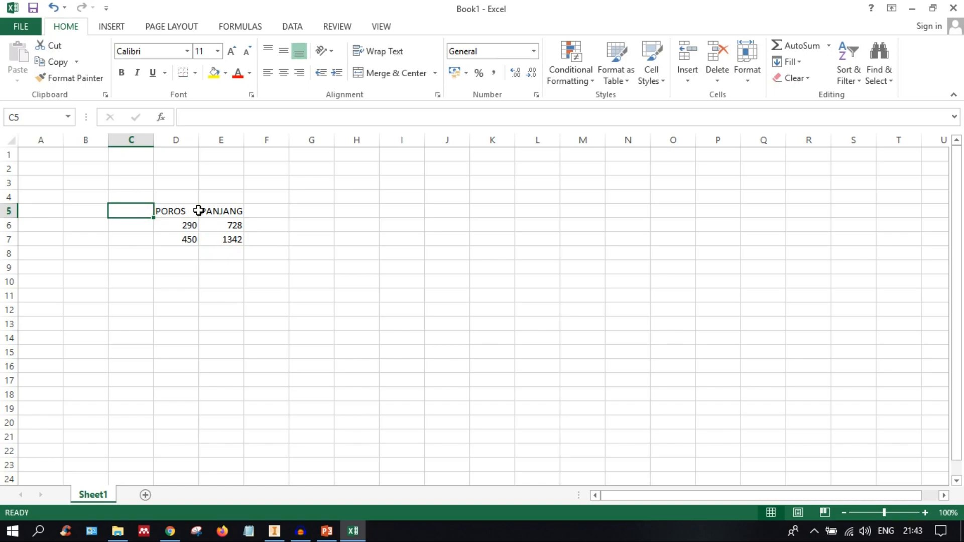
type("nO")
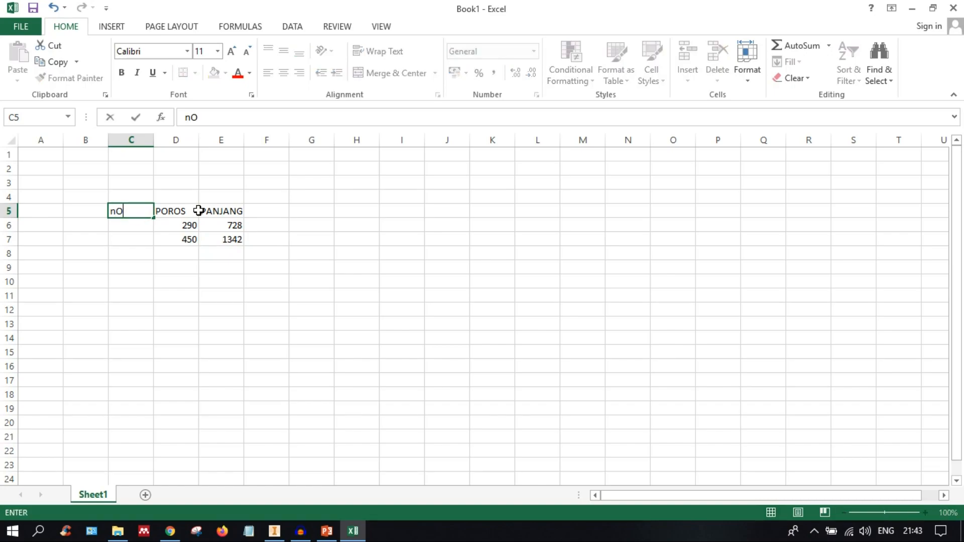
key("BackSpace")
key("BackSpace")
type("NO")
key("Return")
type("1")
key("Return")
type("2")
key("Return")
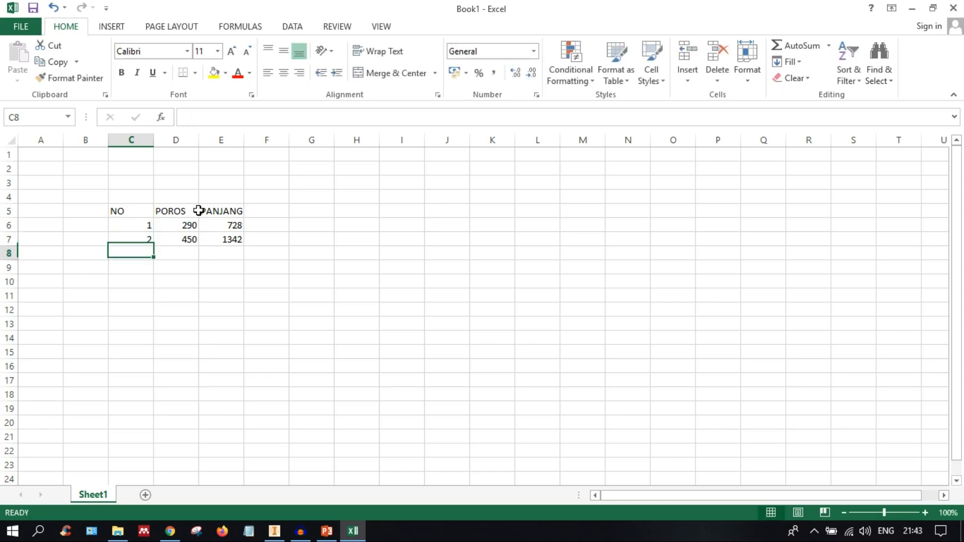
left_click(293, 254)
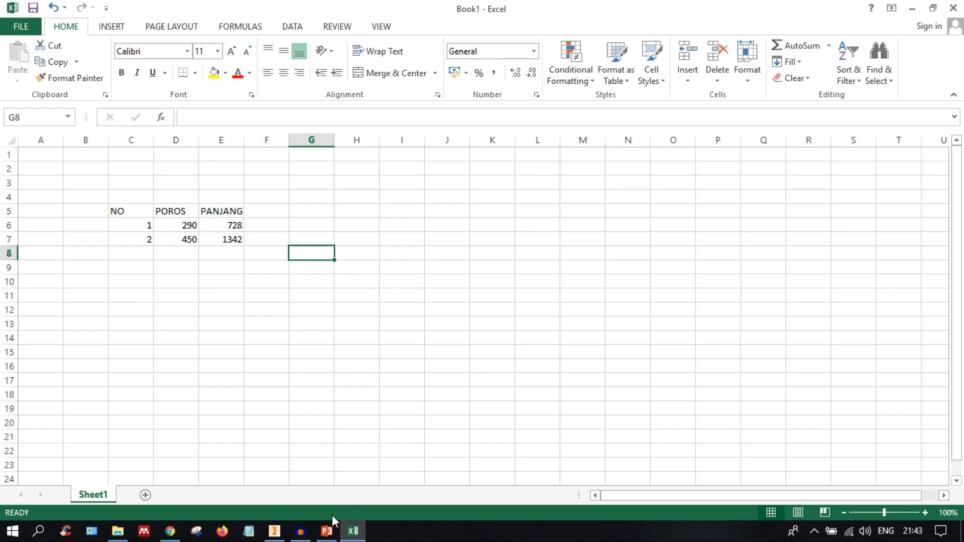
Step: Switch to Inventor and set the second cylinder section's length to 1342 mm
left_click(274, 531)
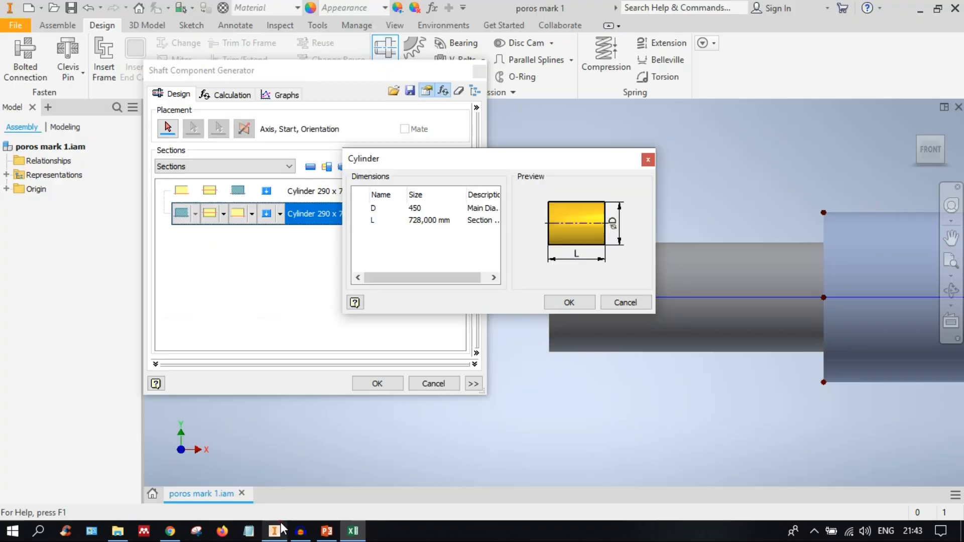
left_click(438, 222)
left_click(376, 220)
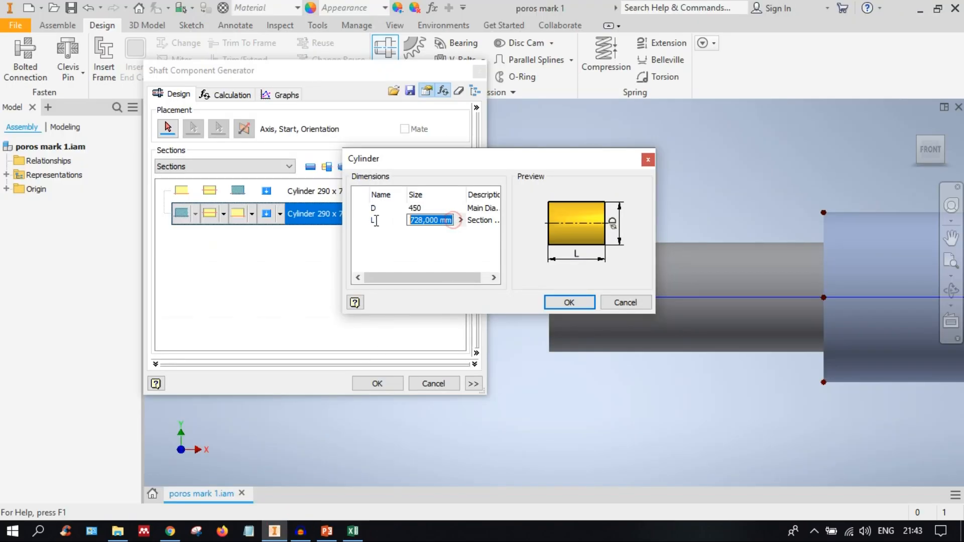
type("1342")
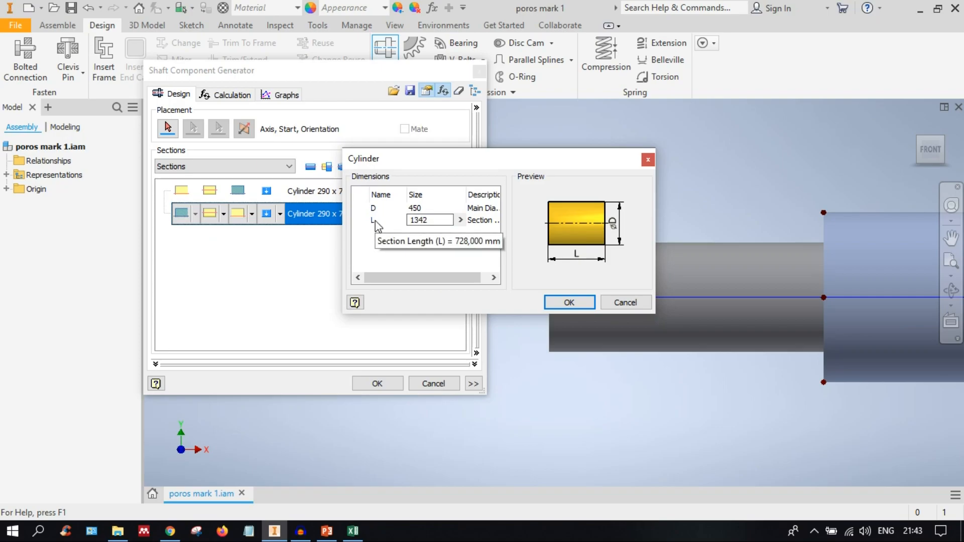
left_click(573, 302)
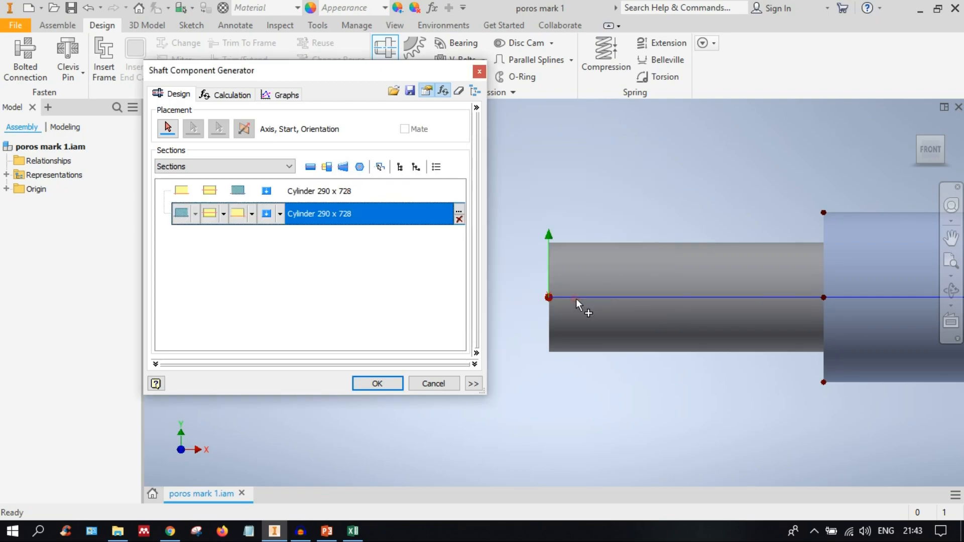
Step: Check the PowerPoint drawing and add a 20 mm, 45-degree chamfer to the 450 mm cylinder's edge adjoining the 290 mm section
middle_click_drag(751, 267, 706, 258)
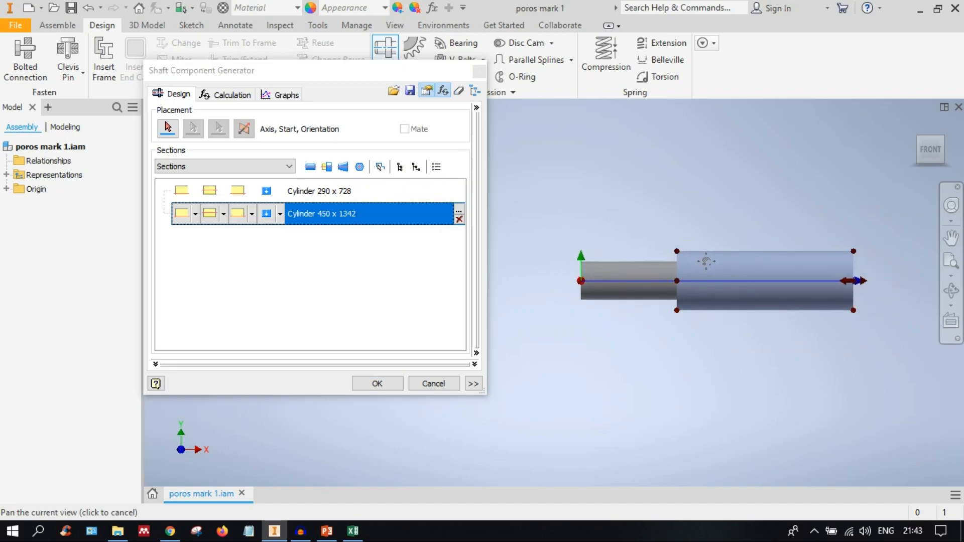
scroll(740, 264, "down", 3)
scroll(741, 269, "up", 3)
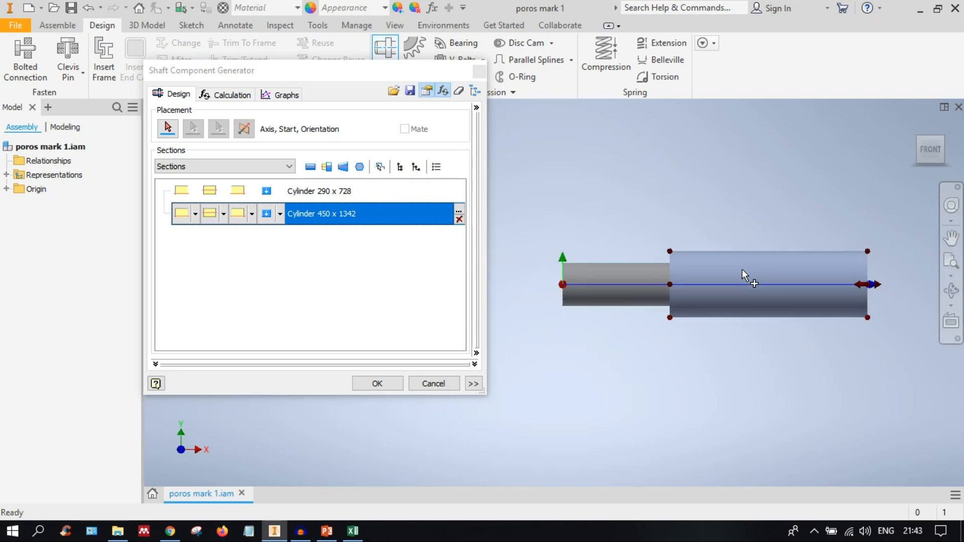
scroll(648, 260, "down", 4)
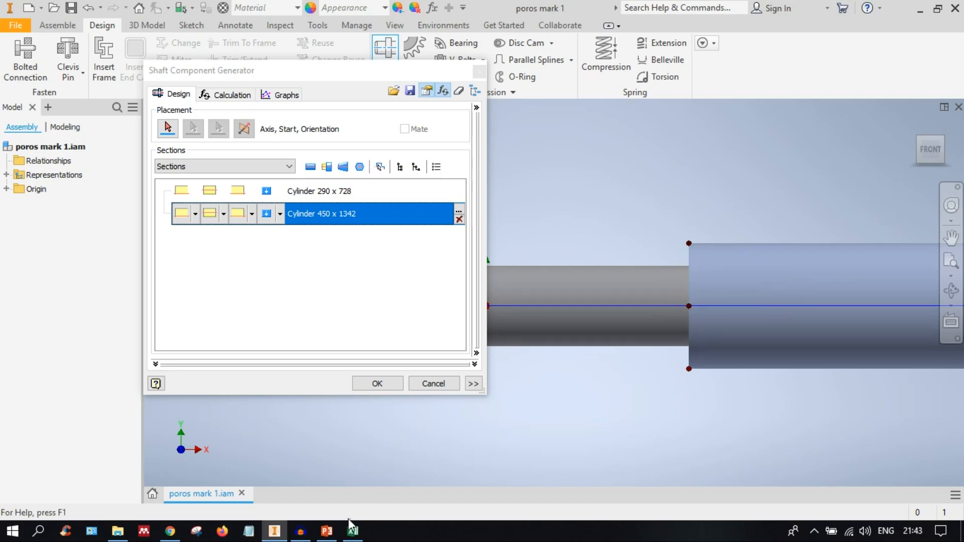
left_click(327, 531)
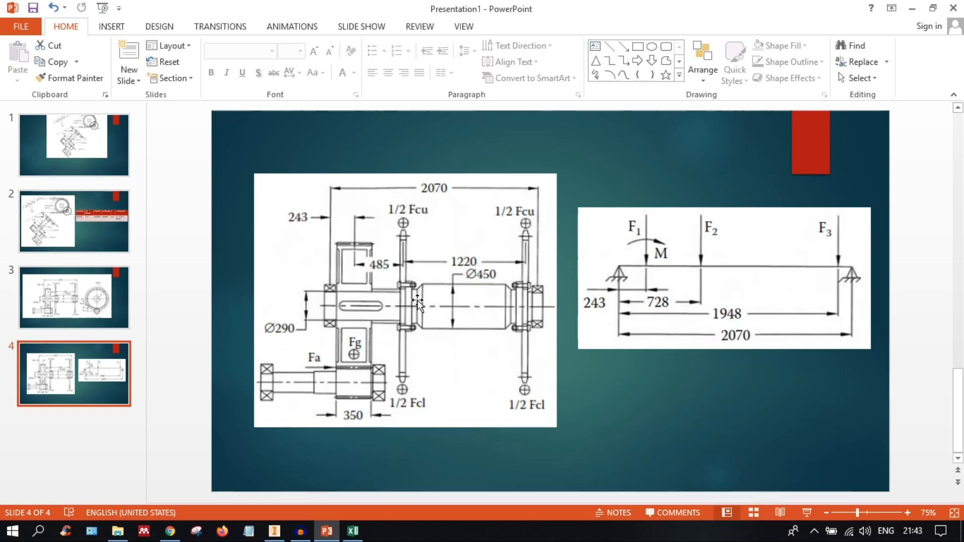
key("alt+Tab")
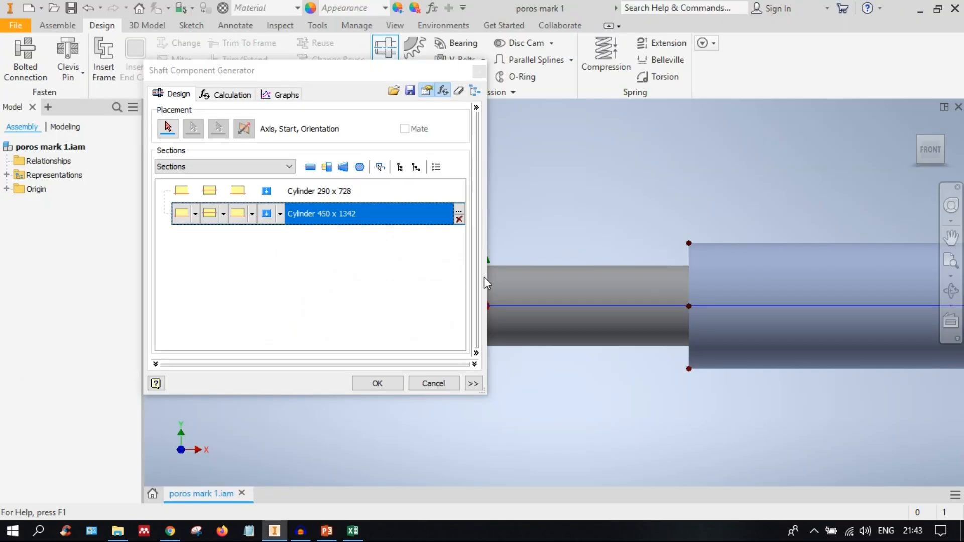
left_click(194, 214)
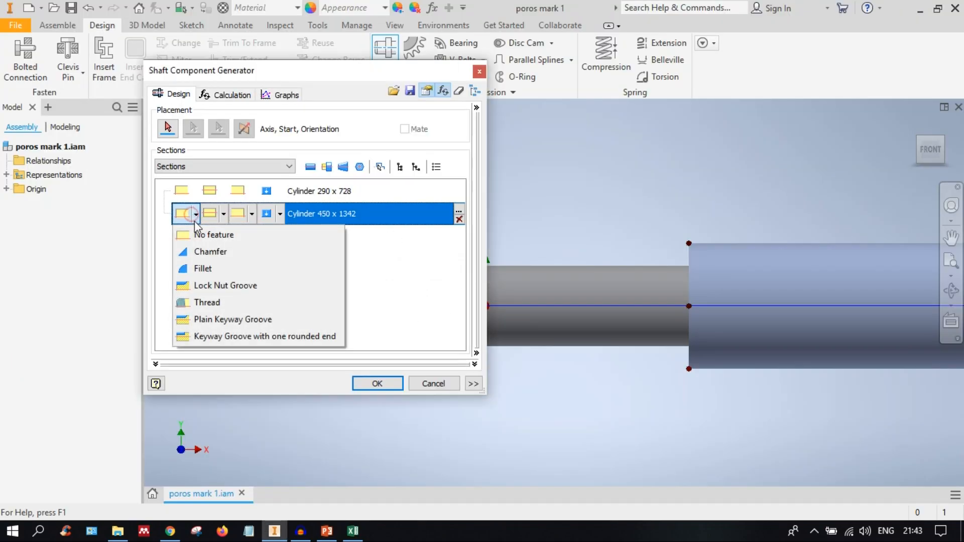
left_click(209, 252)
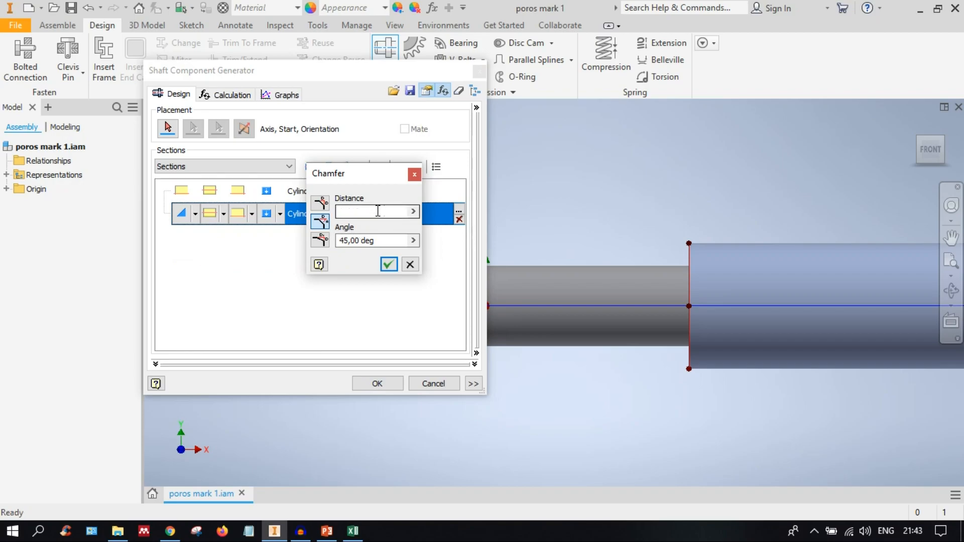
left_click(377, 212)
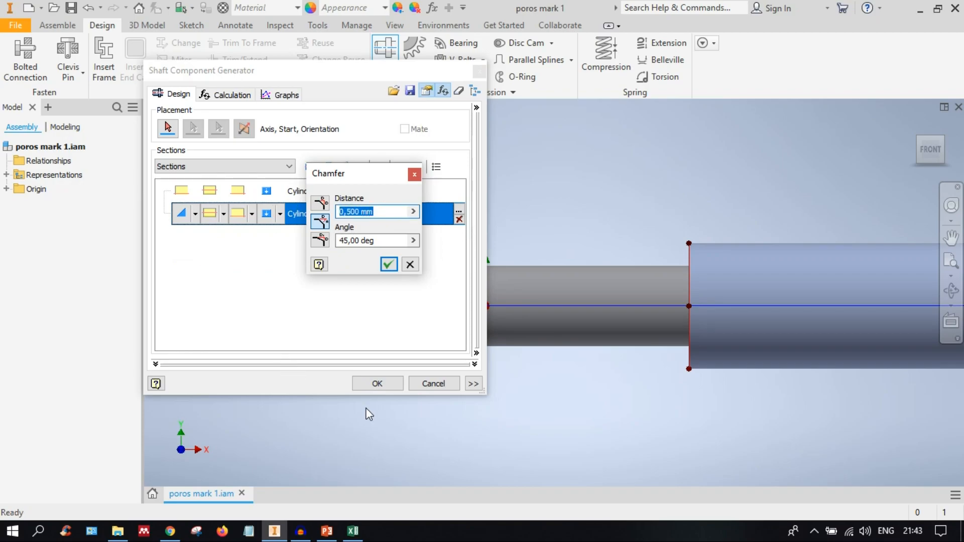
type("20")
left_click(388, 264)
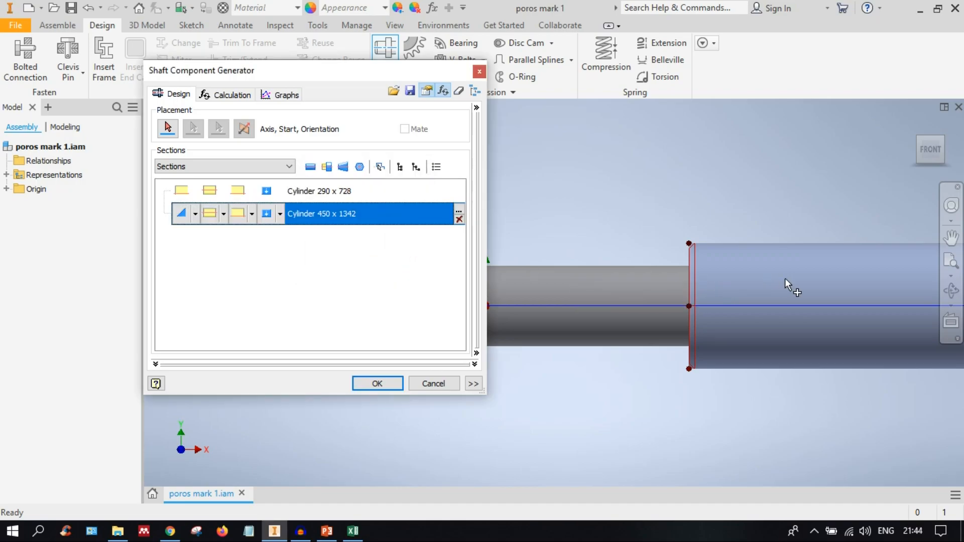
Step: Add a 20 mm, 45-degree chamfer to the free outer end of the 450 mm cylinder
middle_click_drag(784, 278, 572, 271)
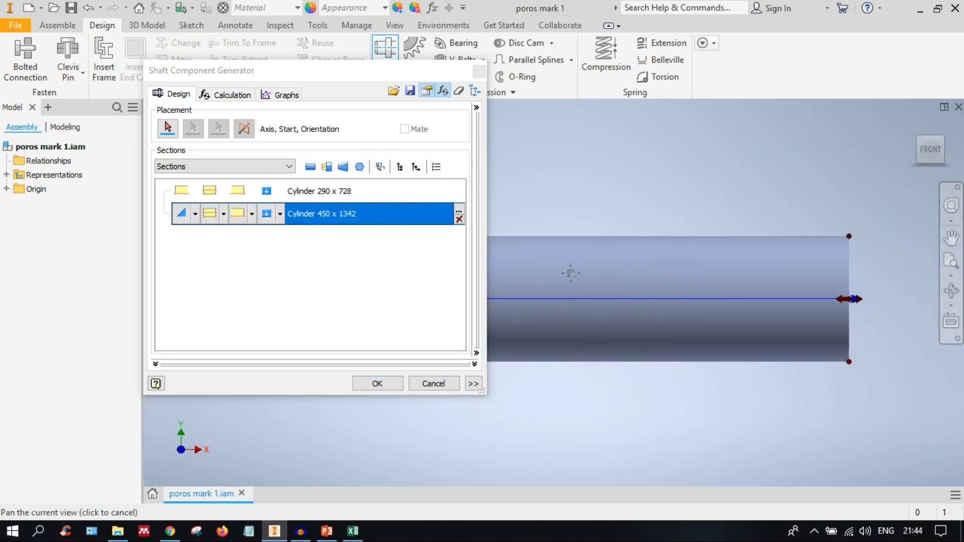
left_click(252, 214)
left_click(277, 255)
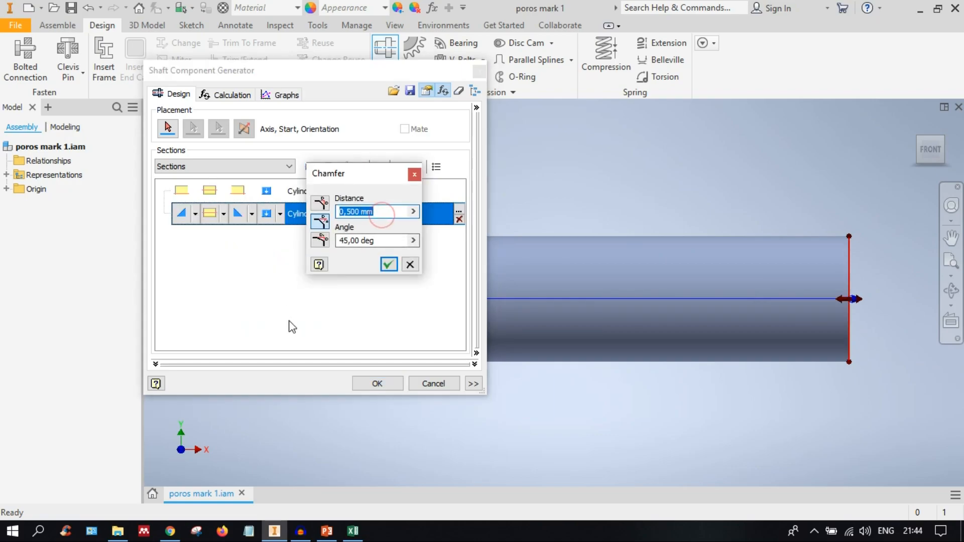
type("20")
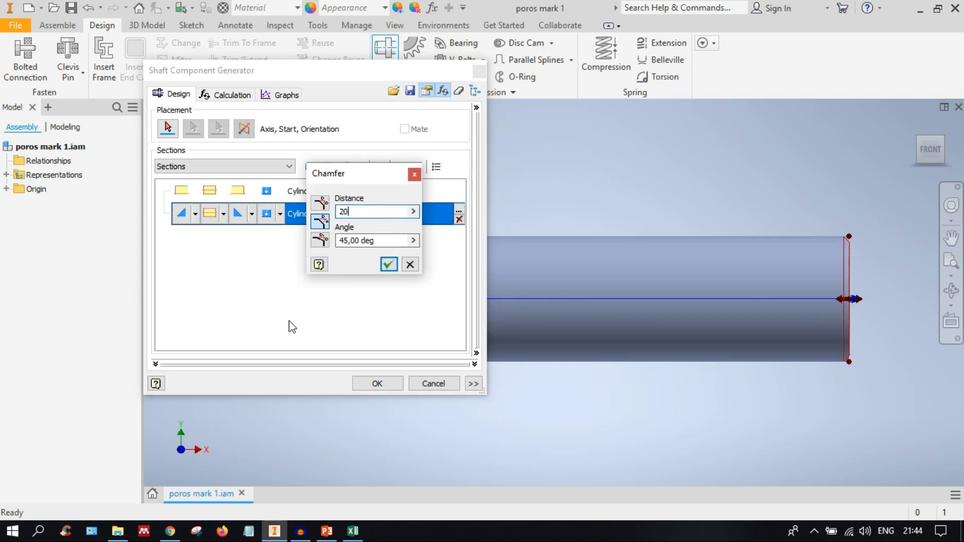
left_click(387, 265)
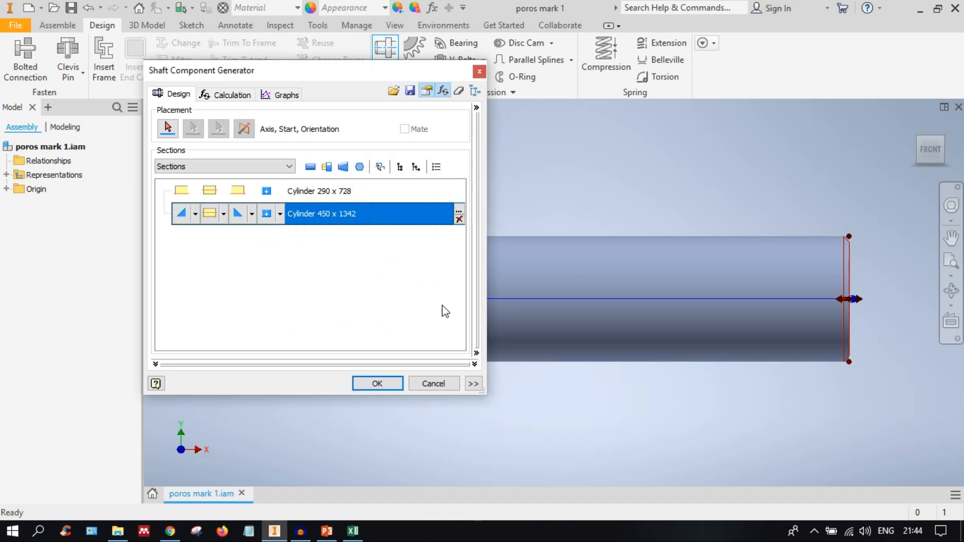
Step: Examine the shaft preview in isometric and front views, checking both chamfered edges of the 450 mm cylinder
scroll(662, 306, "down", 4)
scroll(854, 179, "up", 2)
middle_click_drag(762, 284, 911, 274)
left_click(918, 140)
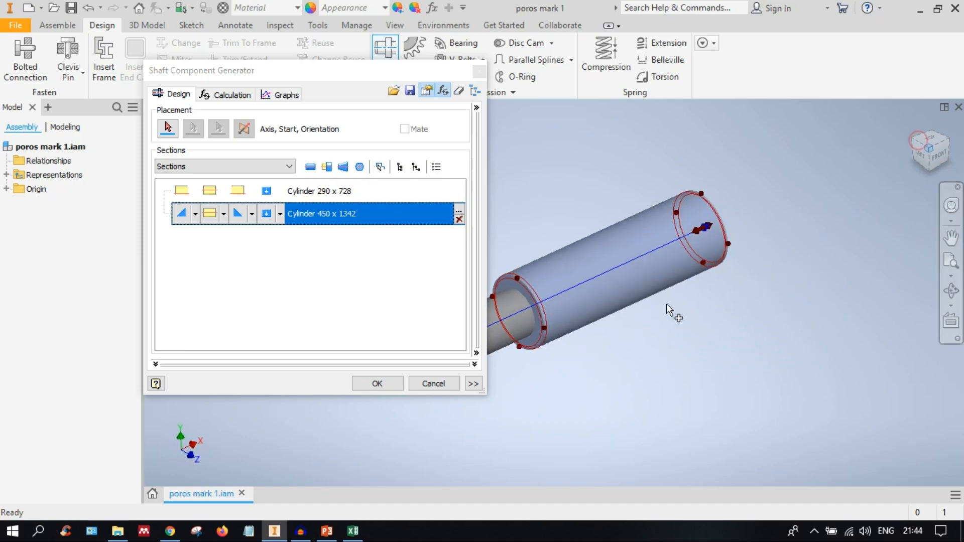
middle_click_drag(684, 321, 829, 322)
scroll(678, 299, "up", 5)
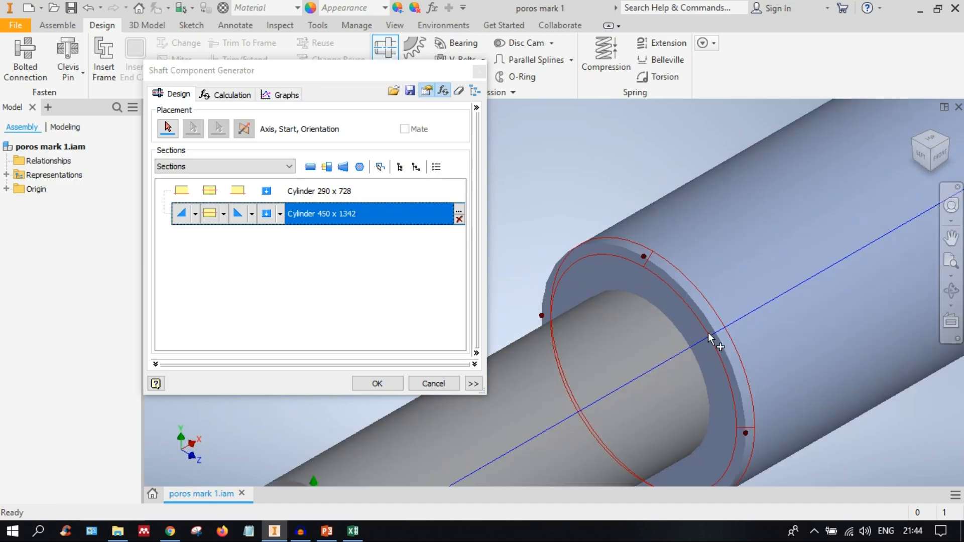
scroll(708, 333, "down", 3)
left_click(938, 156)
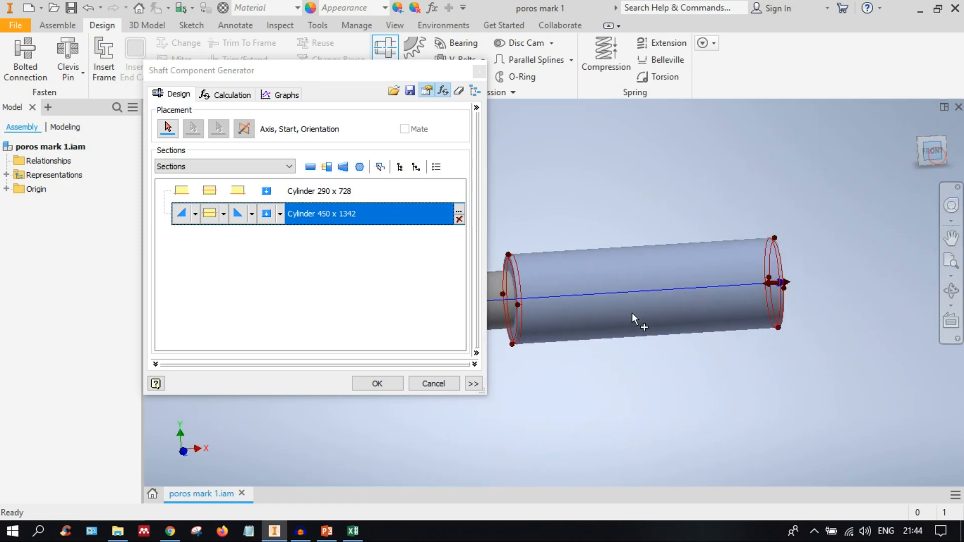
scroll(603, 324, "up", 3)
middle_click_drag(585, 329, 809, 342)
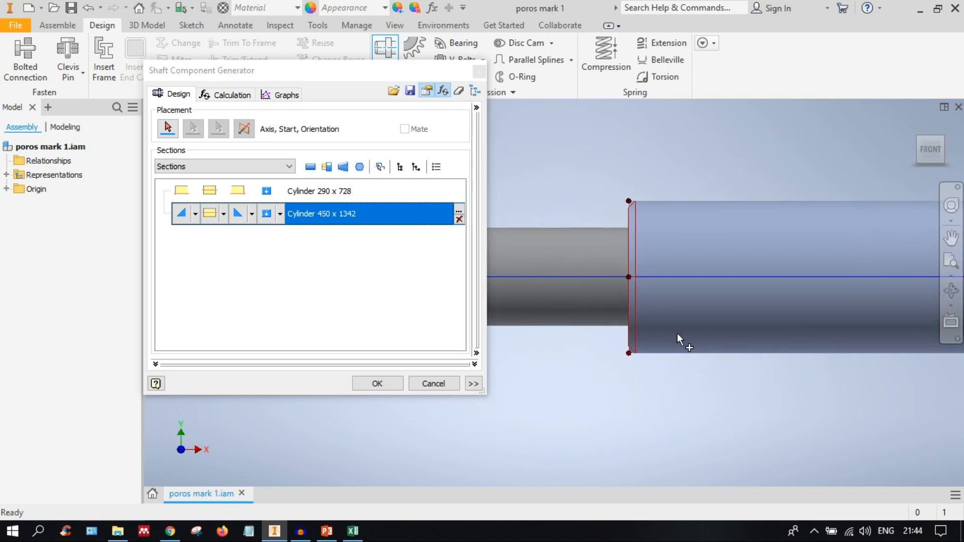
scroll(654, 327, "down", 2)
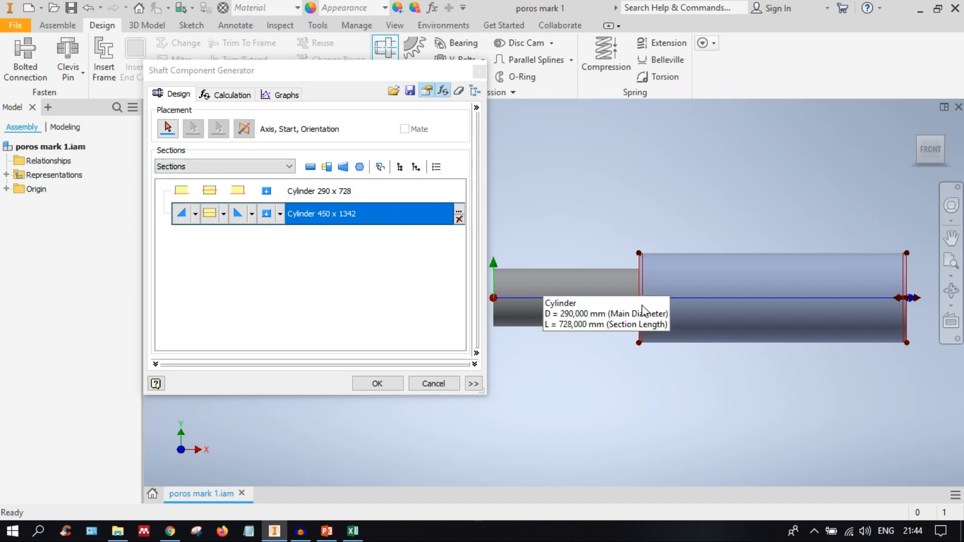
middle_click_drag(643, 309, 677, 295)
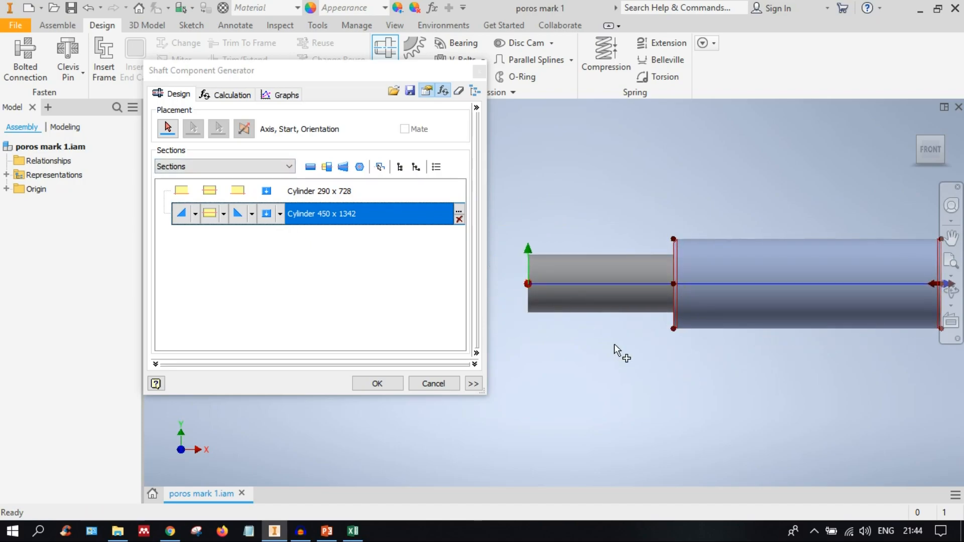
Step: Check the load positions in the PowerPoint drawing, then return to Inventor and open the shaft's calculation settings
middle_click_drag(613, 343, 663, 346)
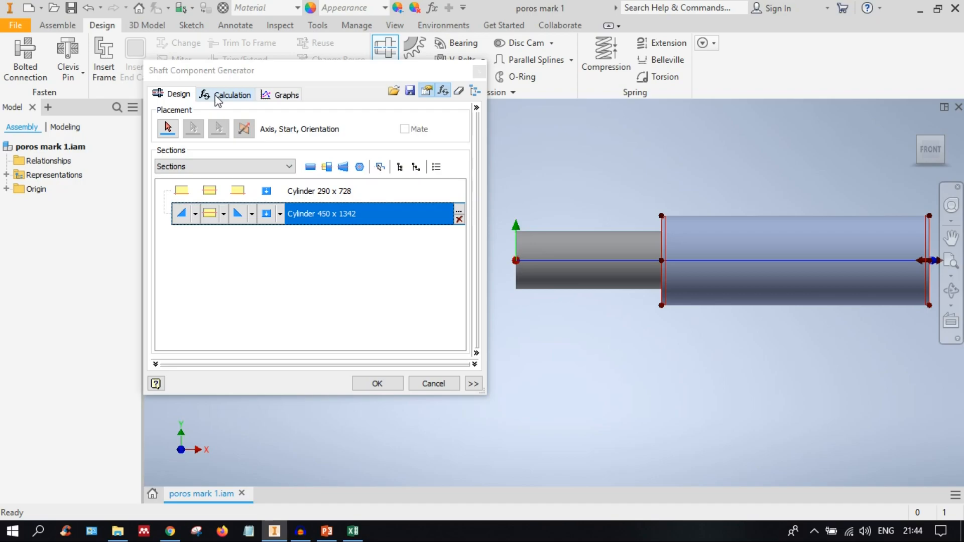
left_click(327, 531)
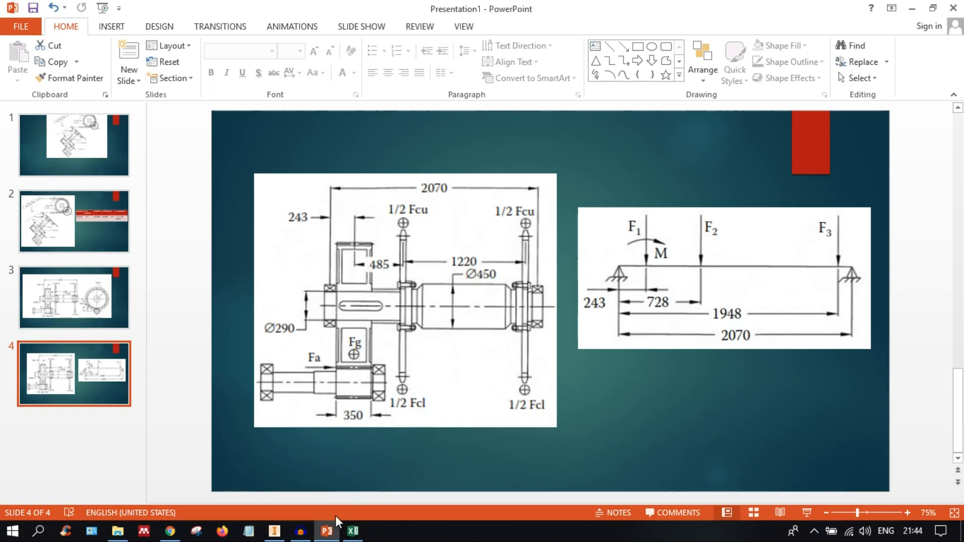
left_click(274, 530)
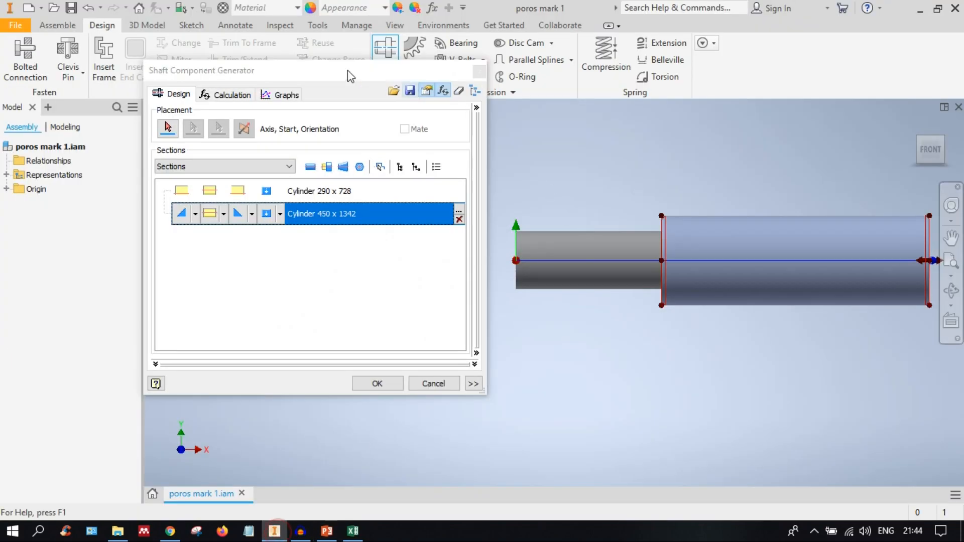
left_click(232, 98)
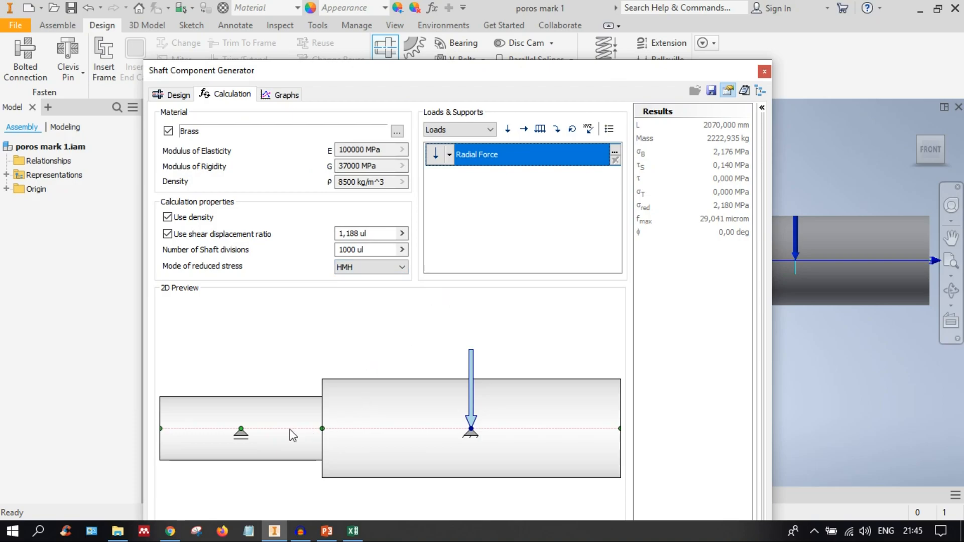
Step: Try shifting the free support along the 290 mm section and bring it back near the section's middle
left_click(242, 434)
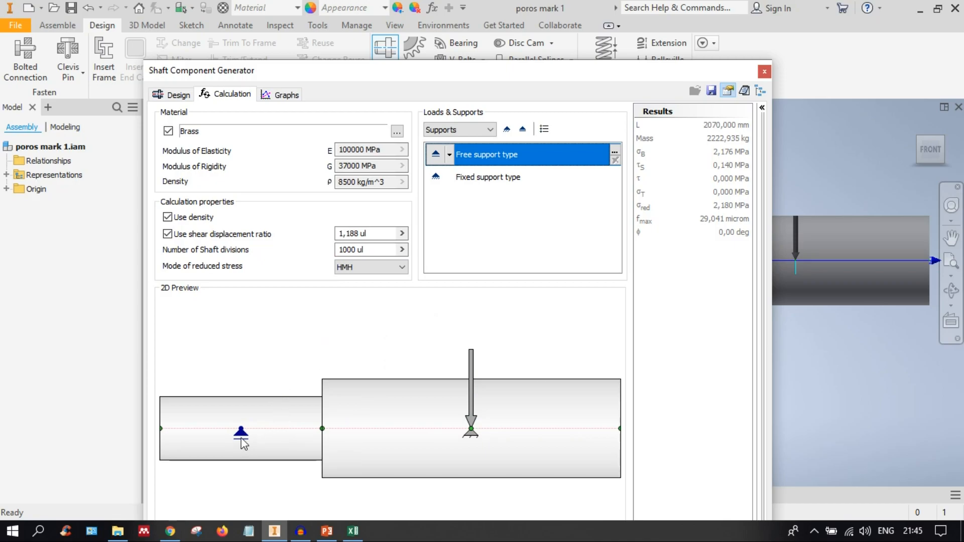
mouse_move(243, 443)
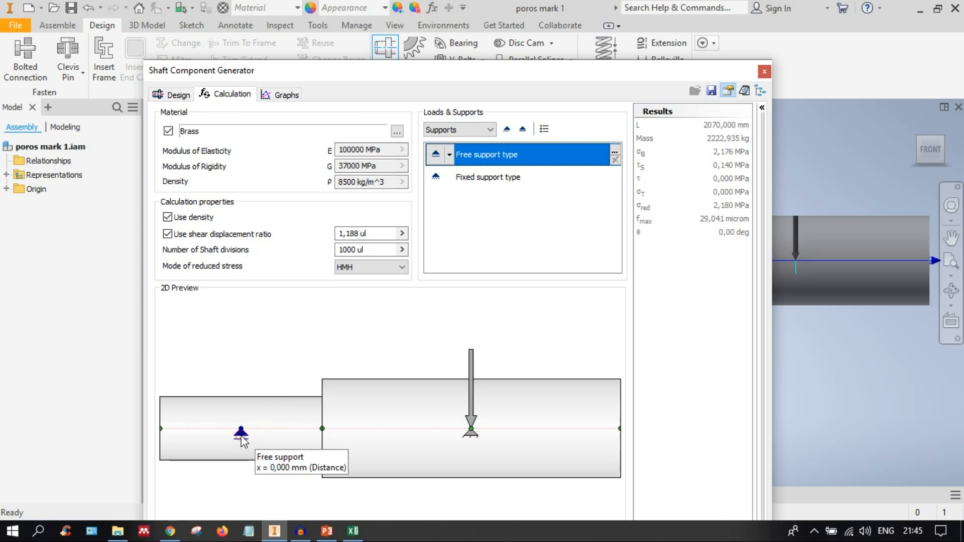
left_click_drag(242, 437, 199, 443)
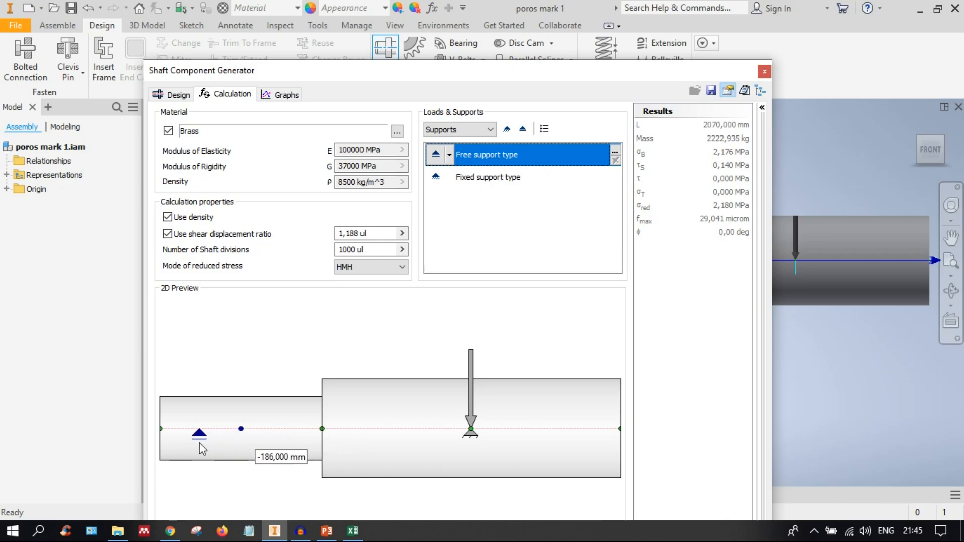
left_click_drag(277, 443, 240, 444)
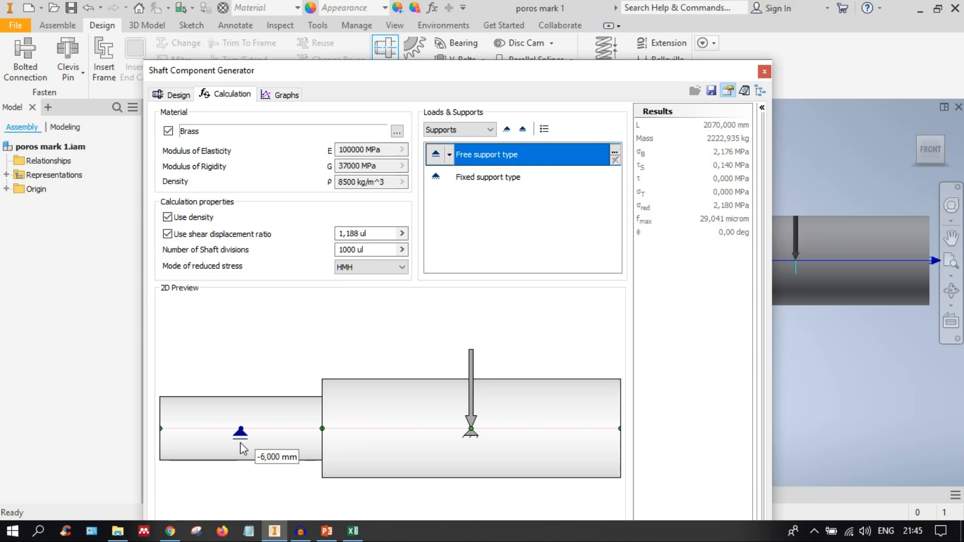
left_click_drag(240, 442, 241, 441)
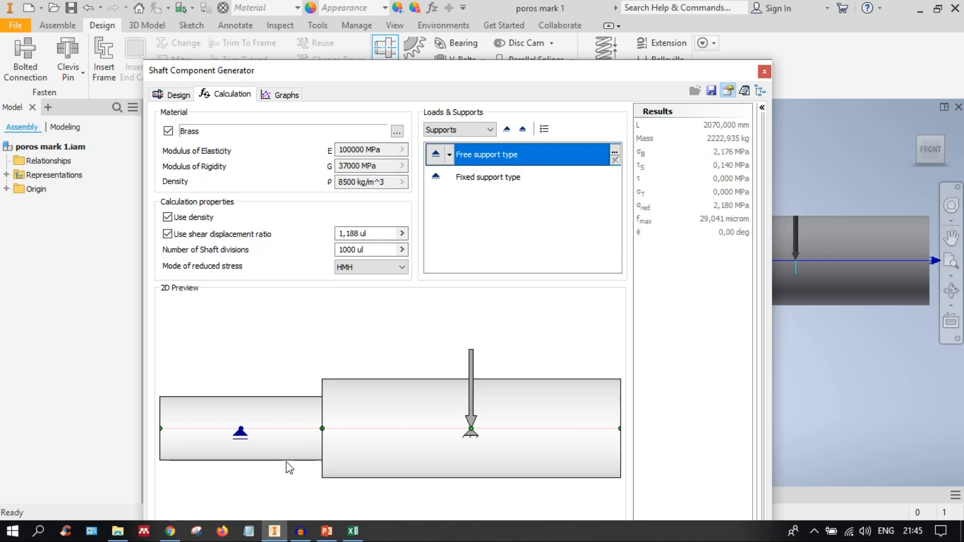
Step: Check the section lengths in the Excel table, then move the free support to the outer end of the 290 mm section
left_click(352, 531)
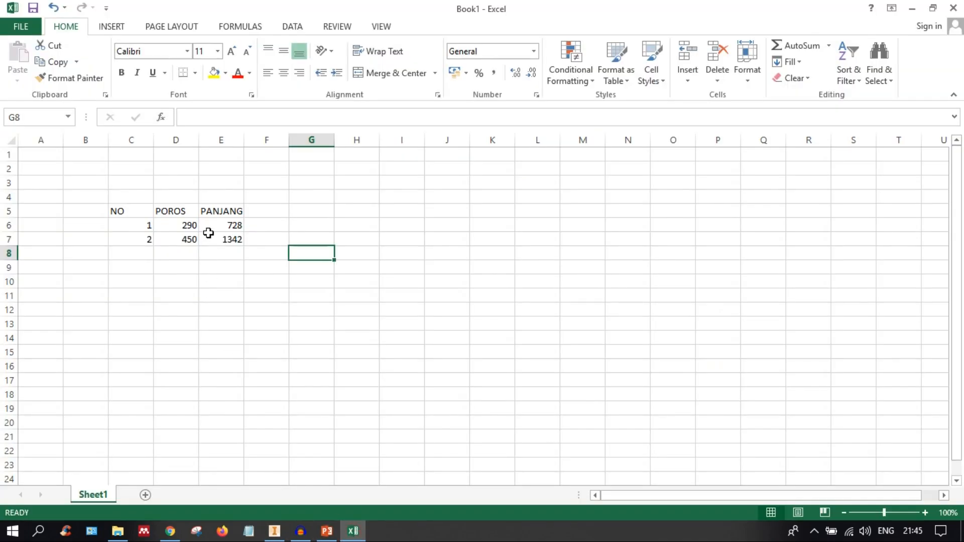
left_click(911, 10)
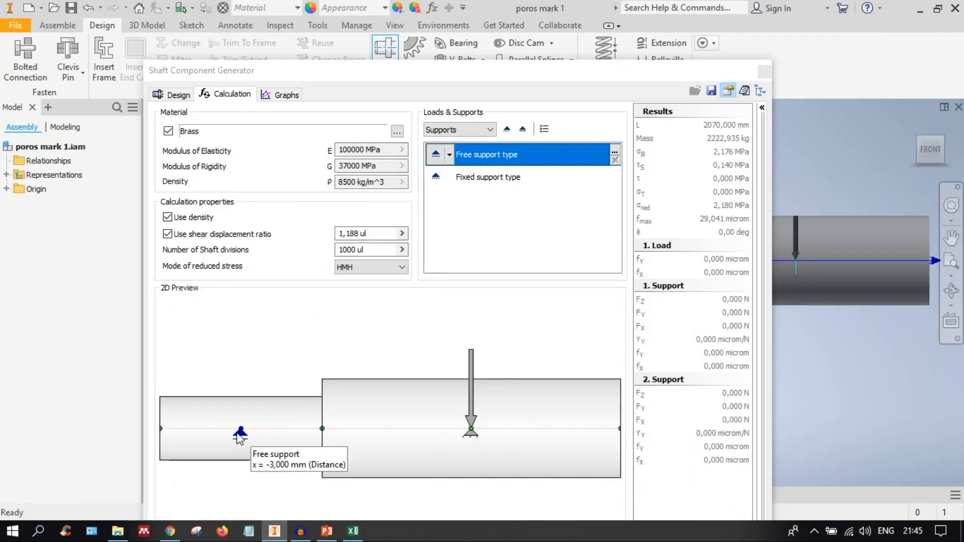
left_click_drag(238, 438, 148, 439)
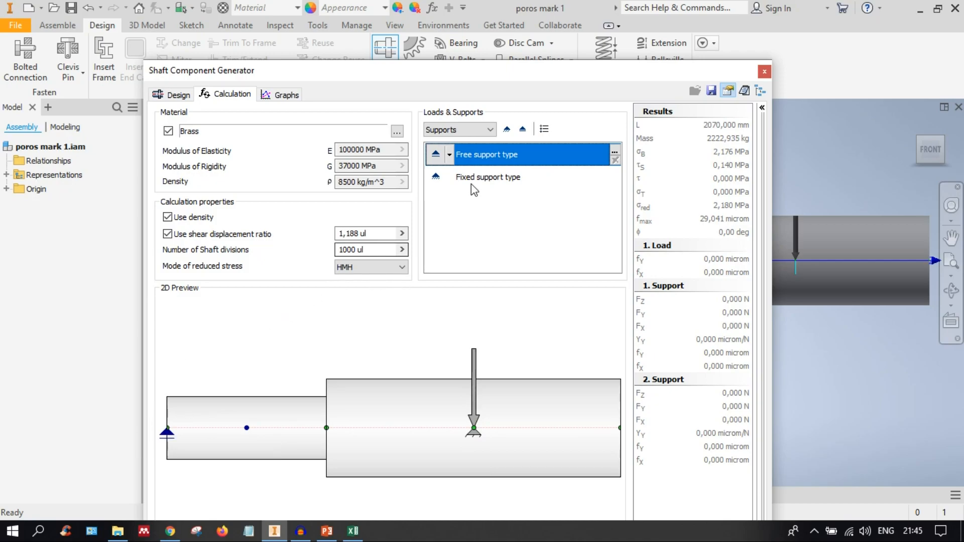
Step: Move the fixed support from the middle of the 450 mm section to its outer end, keeping the fixed support type
left_click(450, 178)
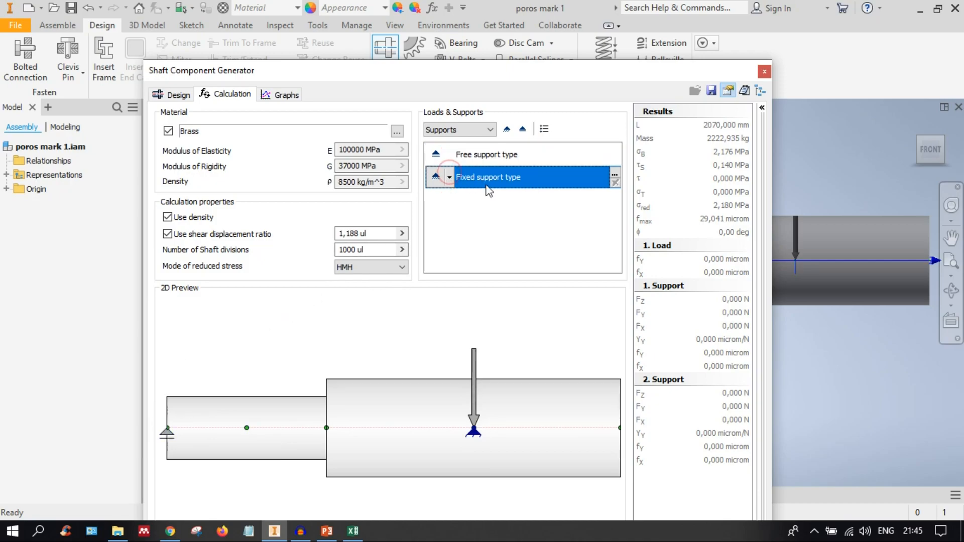
left_click(449, 177)
left_click(466, 215)
left_click(450, 178)
left_click(461, 200)
left_click_drag(473, 430, 622, 425)
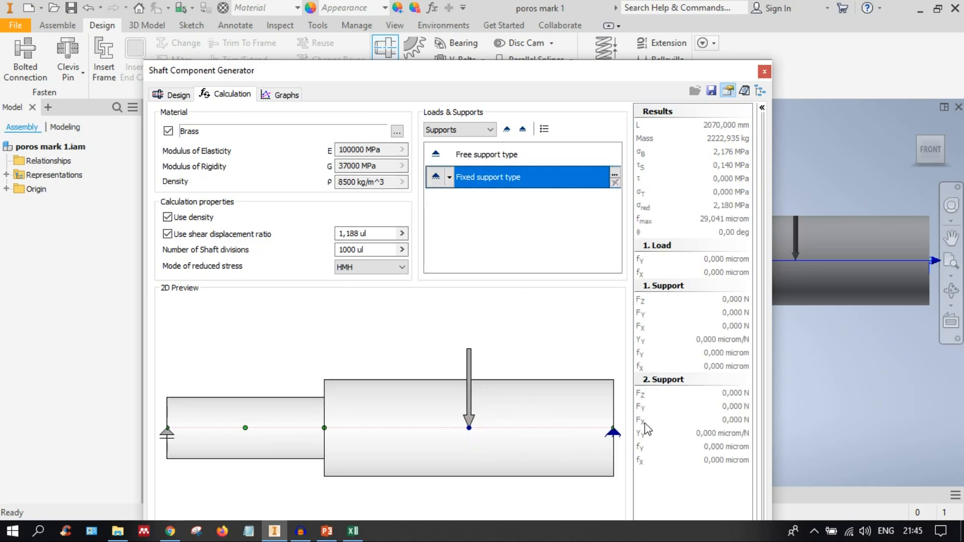
Step: Change the support at the outer end of the 450 mm section to the free support type
left_click(449, 178)
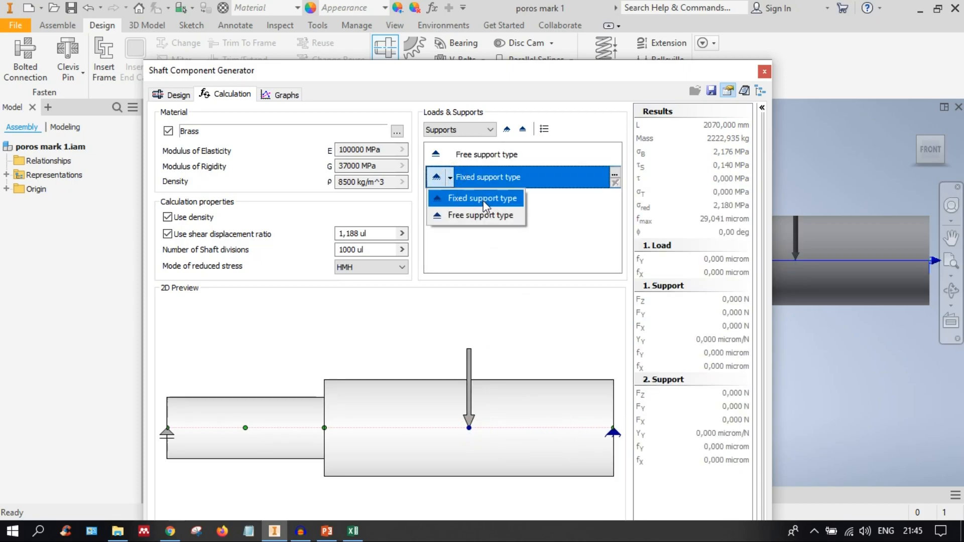
left_click(488, 215)
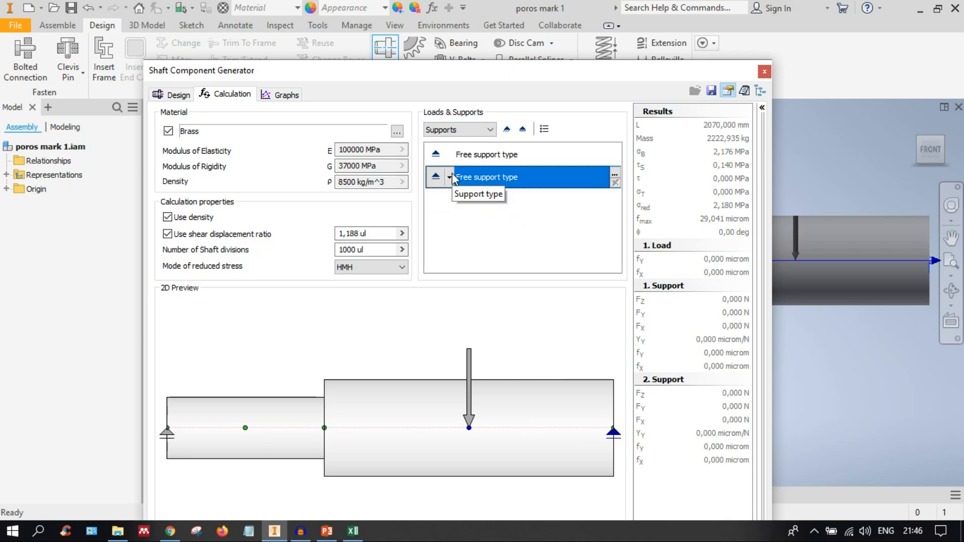
left_click(449, 178)
left_click(497, 217)
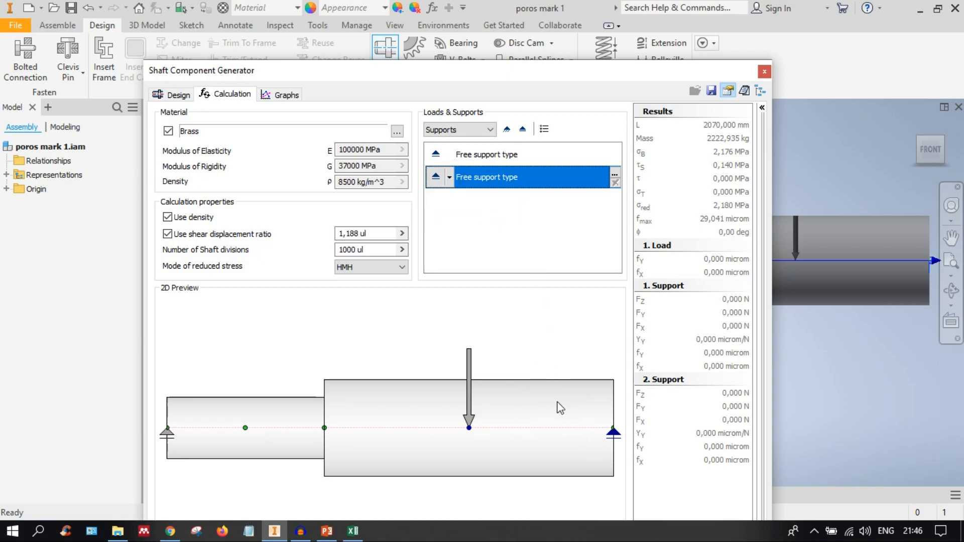
Step: Examine the radial force on the 450 mm section and the available load types against the load diagram in PowerPoint
left_click(581, 427)
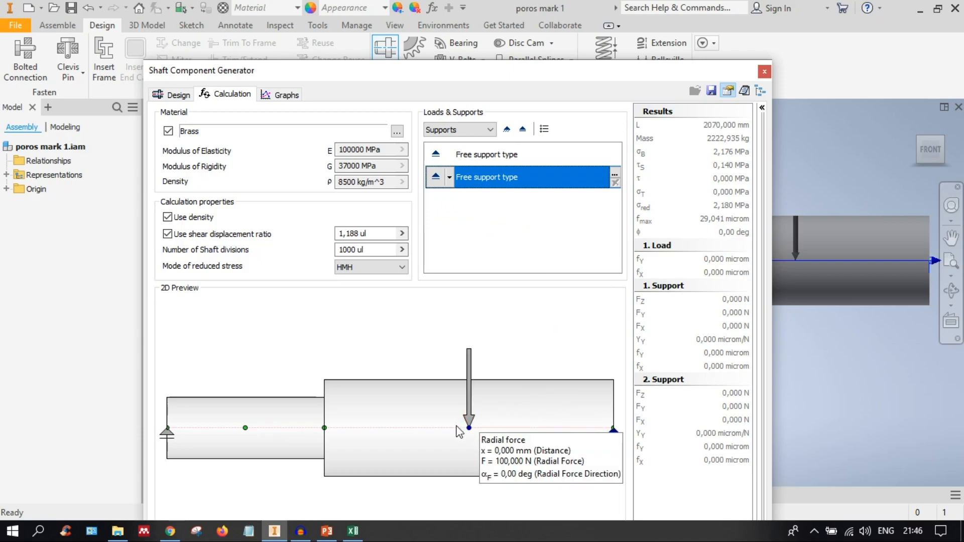
mouse_move(469, 420)
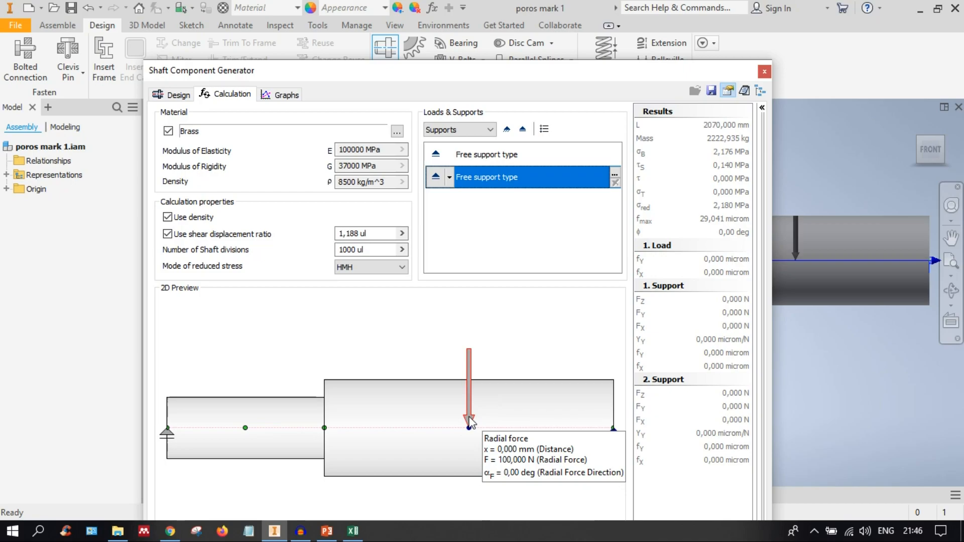
mouse_move(617, 441)
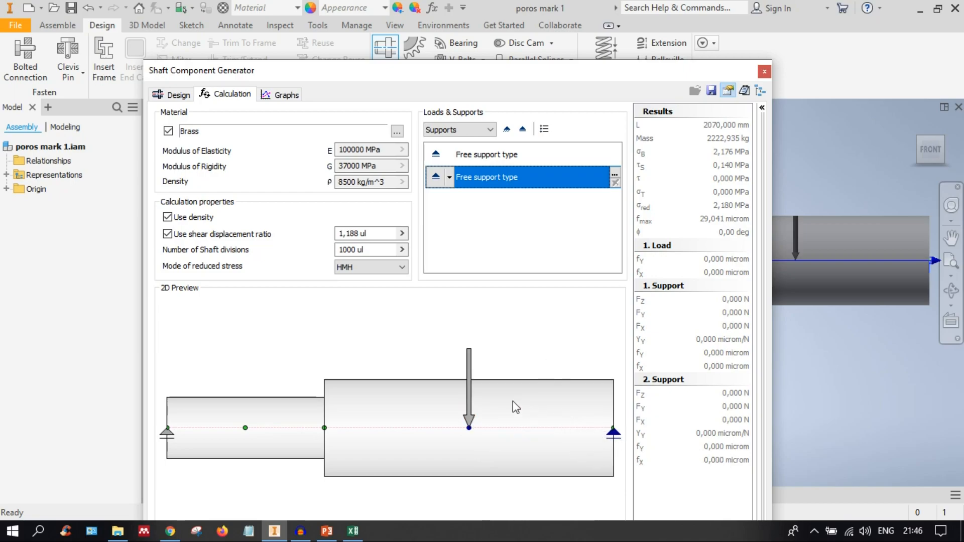
left_click(470, 404)
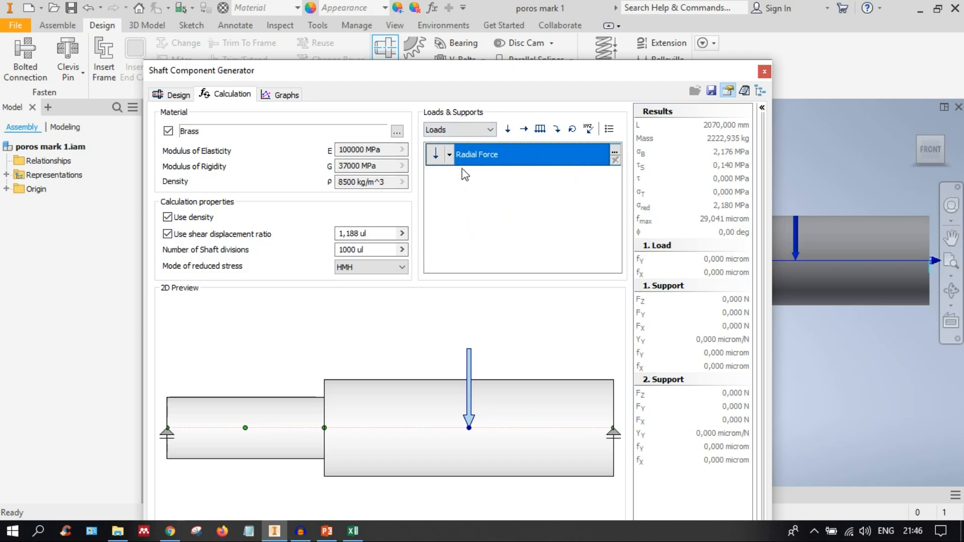
left_click(449, 153)
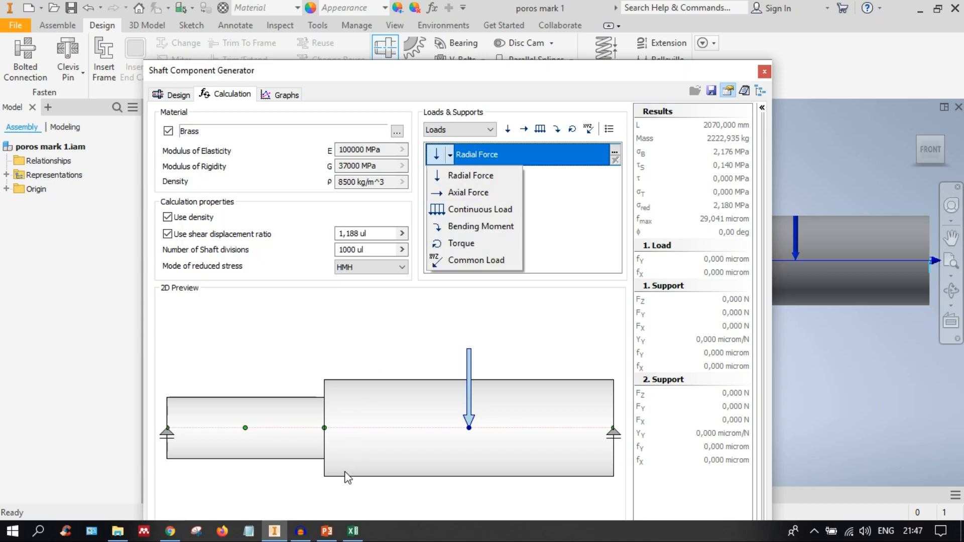
left_click(336, 535)
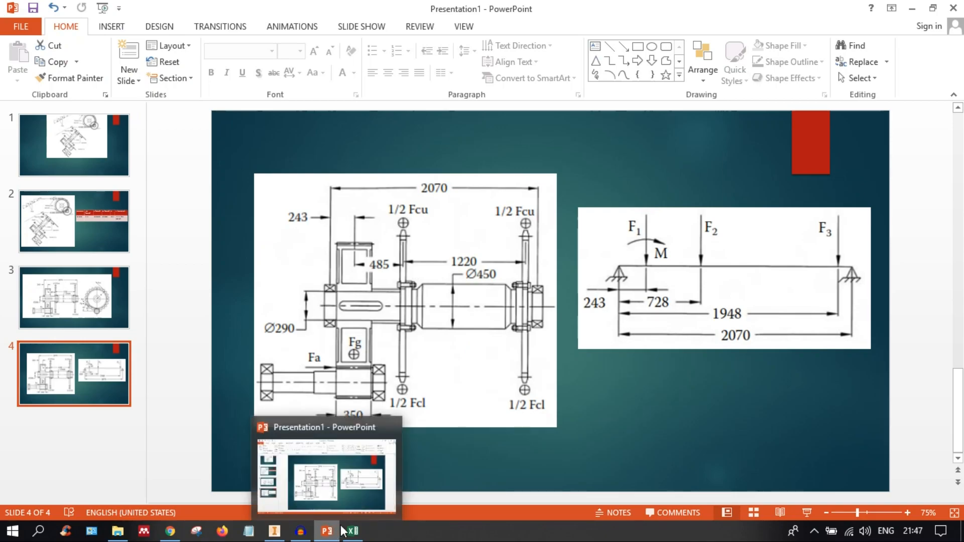
mouse_move(351, 535)
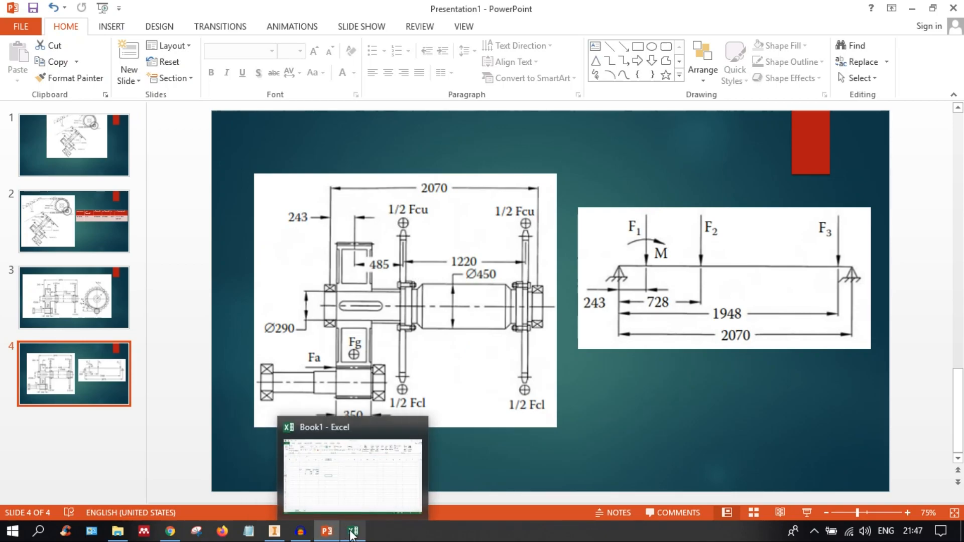
left_click(274, 531)
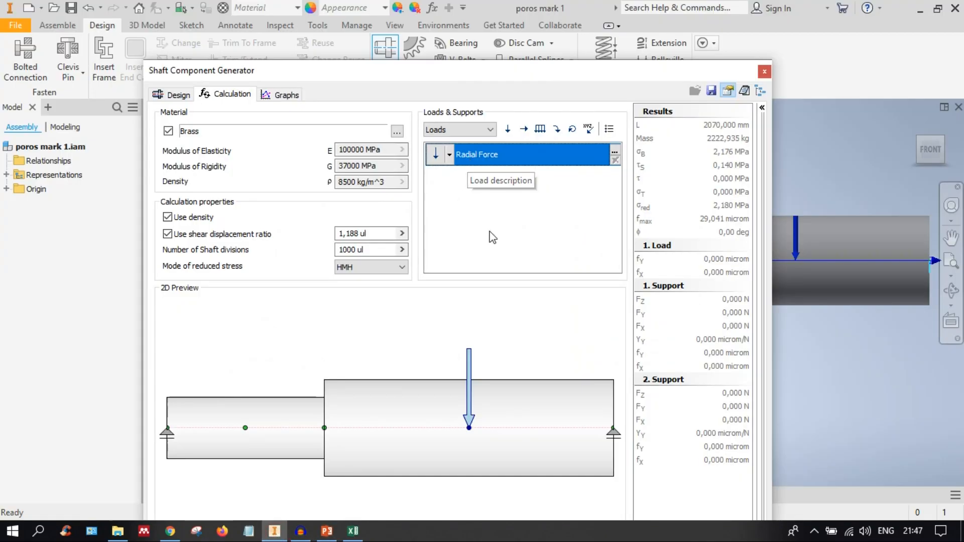
mouse_move(472, 369)
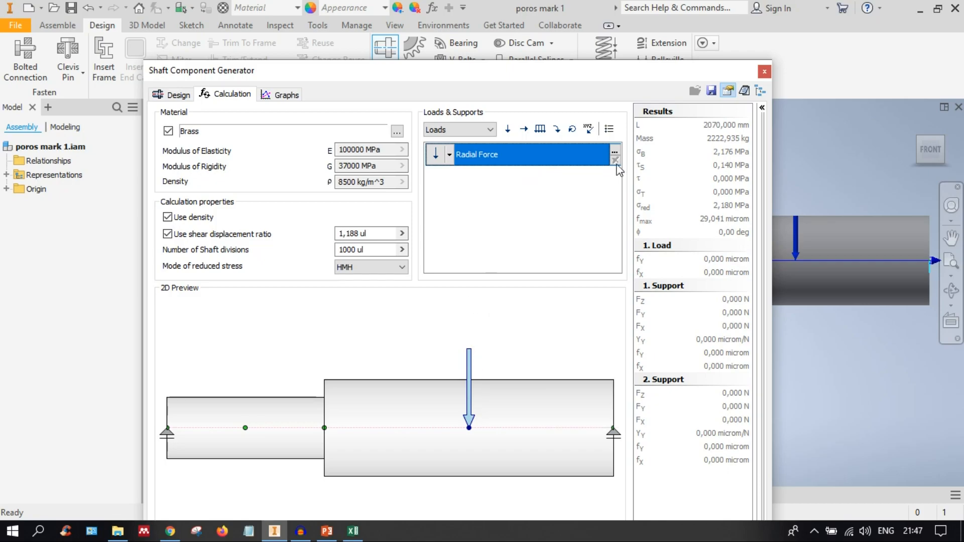
Step: Try Axial Force and Bending Moment as the load type at the middle of the 450 mm section, dismissing their property dialogs
left_click(450, 157)
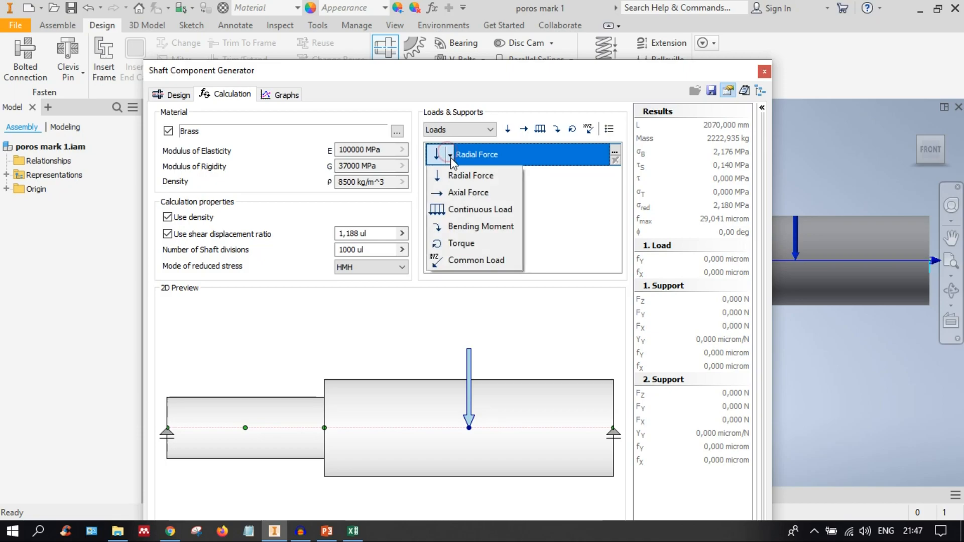
left_click(466, 194)
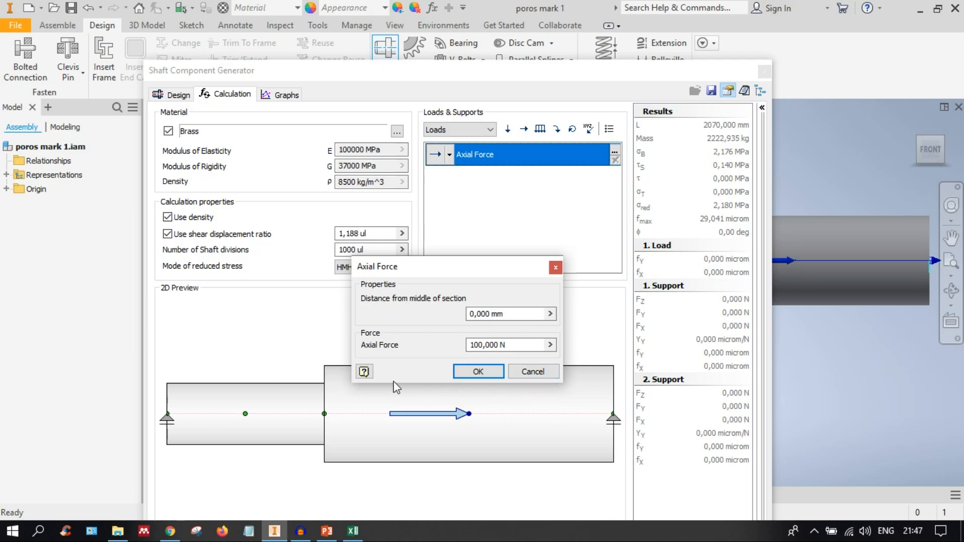
left_click(546, 375)
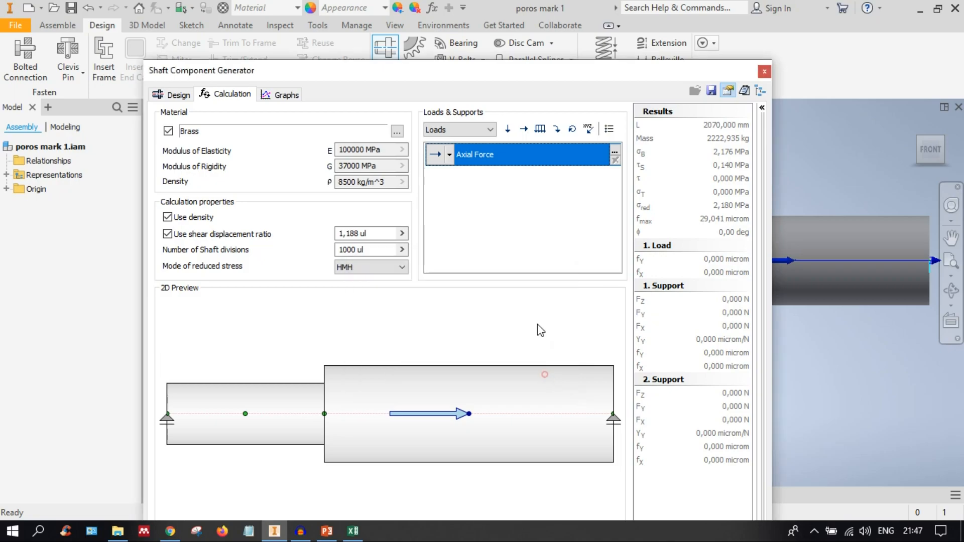
left_click(450, 155)
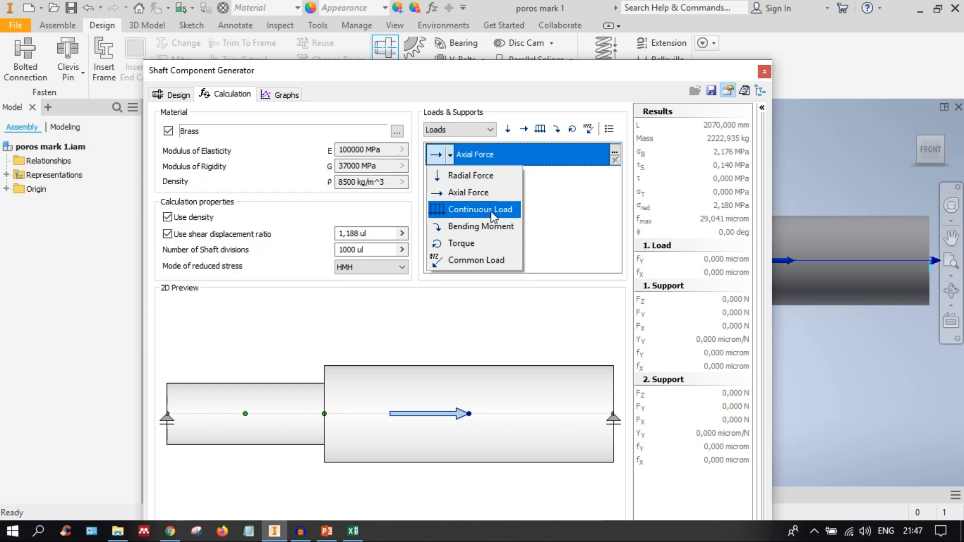
left_click(486, 227)
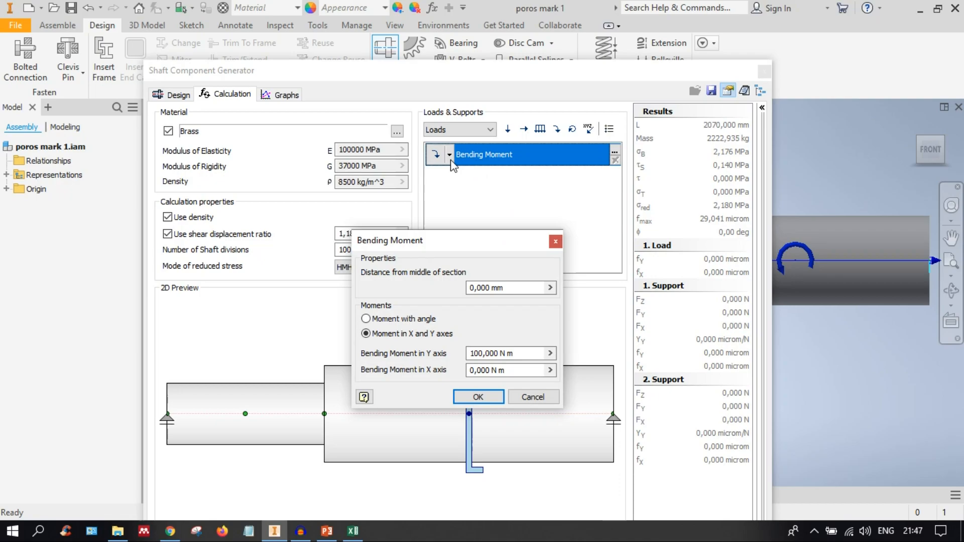
left_click(552, 242)
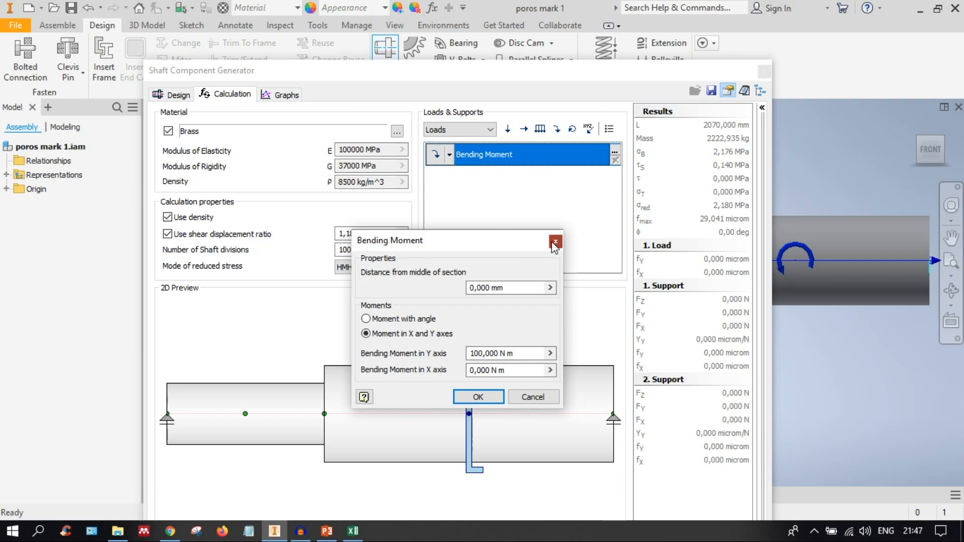
Step: Try Torque as the load type at the middle of the 450 mm section and set the load back to Radial Force
left_click(449, 154)
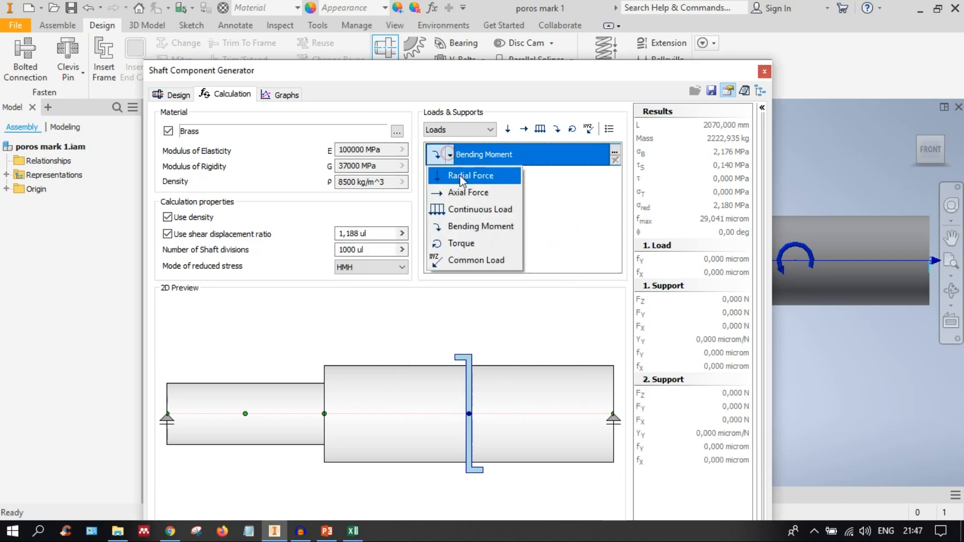
left_click(503, 238)
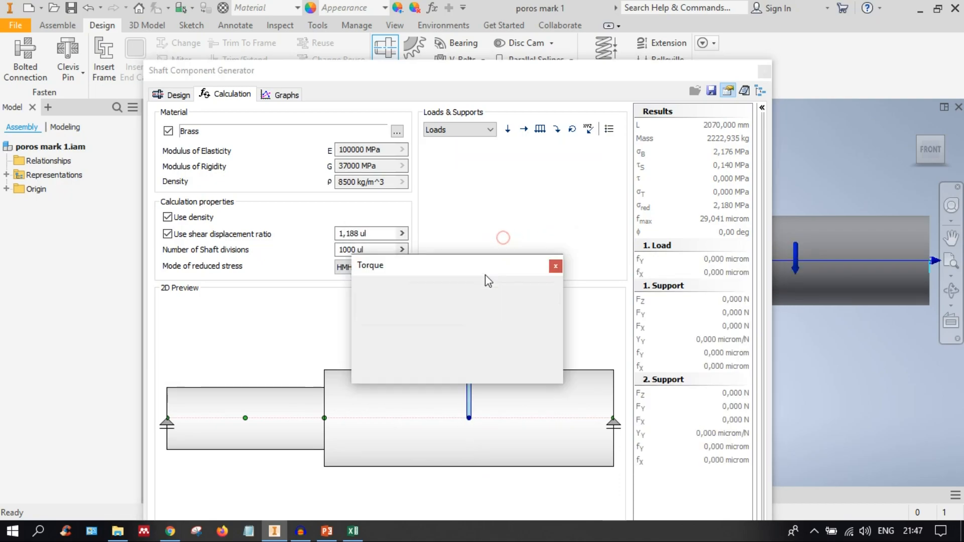
left_click(555, 266)
left_click(451, 154)
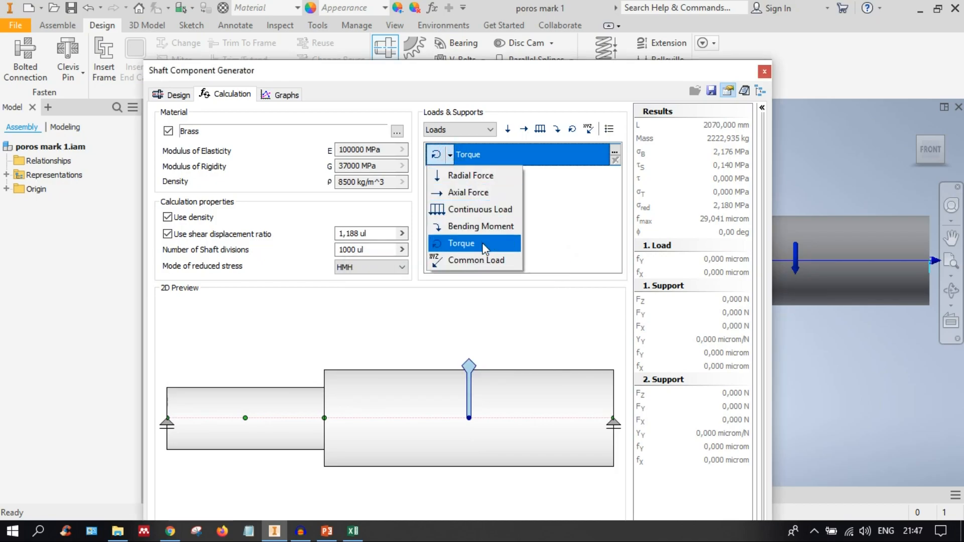
left_click(473, 176)
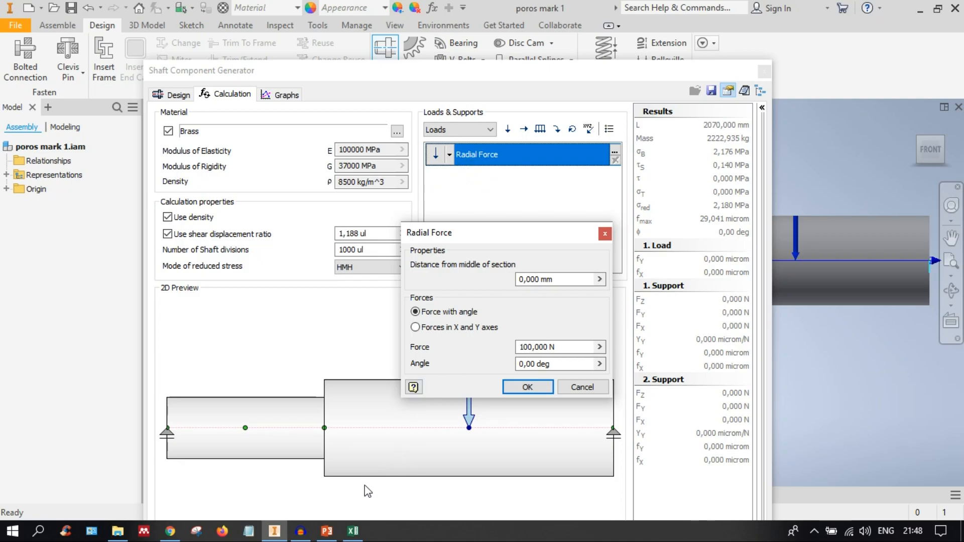
Step: Compare the radial force properties with the load diagram in PowerPoint, and dismiss the force's property dialog in Inventor
left_click(327, 530)
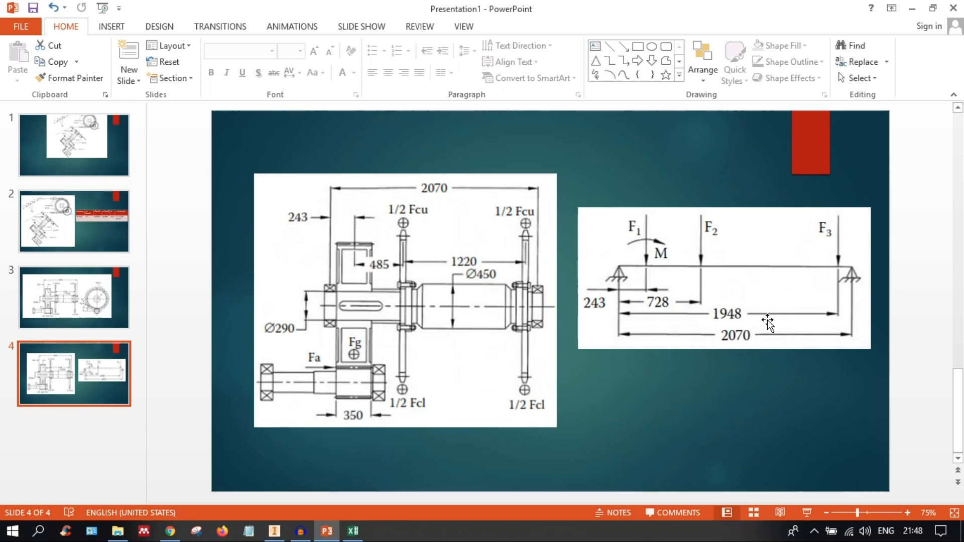
left_click(275, 531)
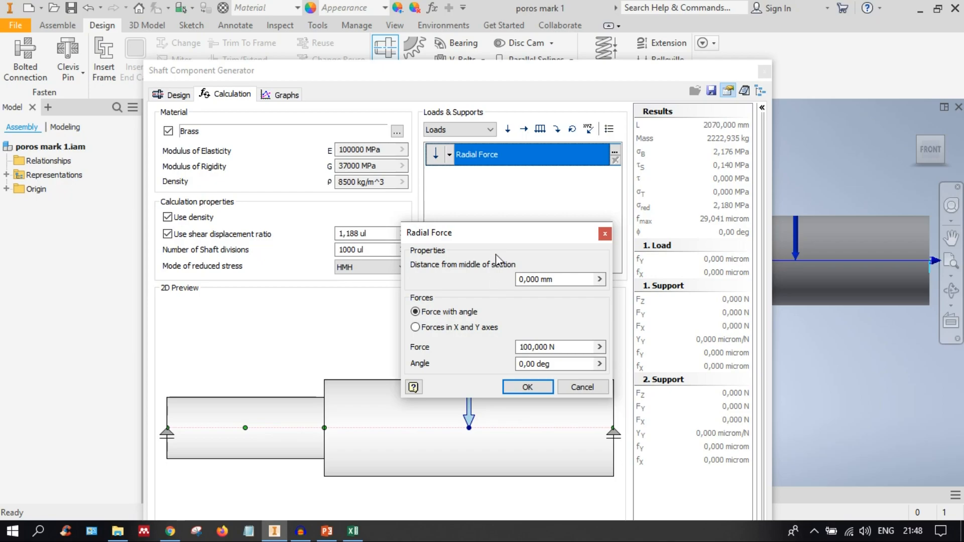
left_click_drag(514, 240, 680, 186)
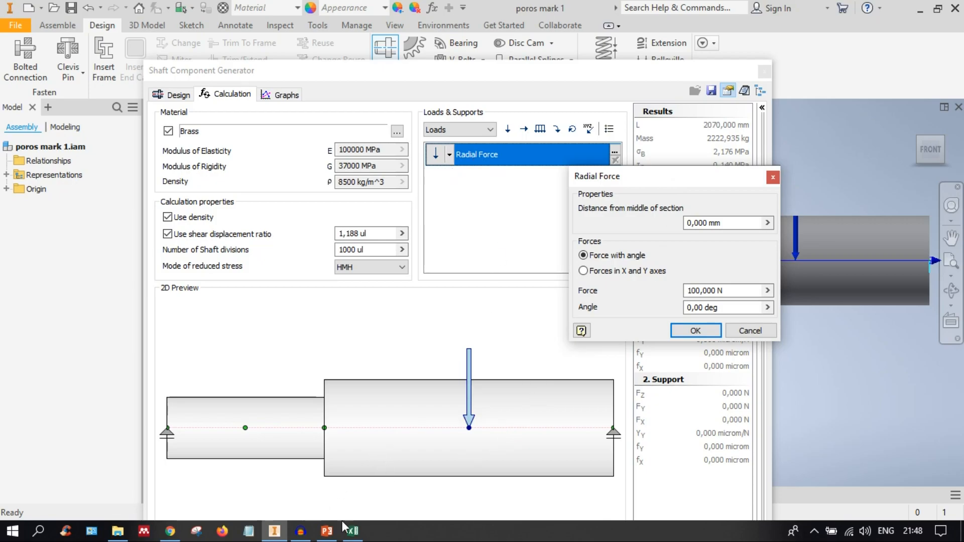
left_click(328, 531)
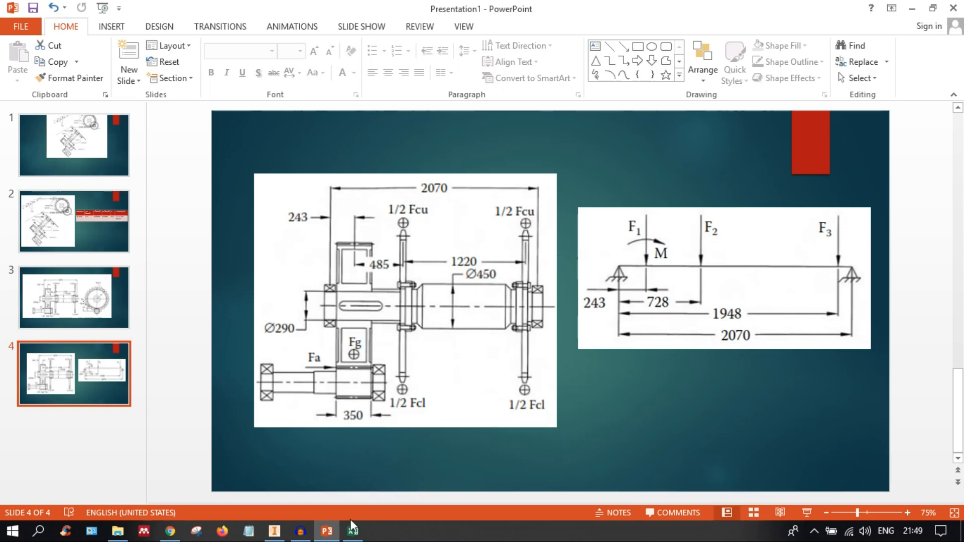
left_click(274, 531)
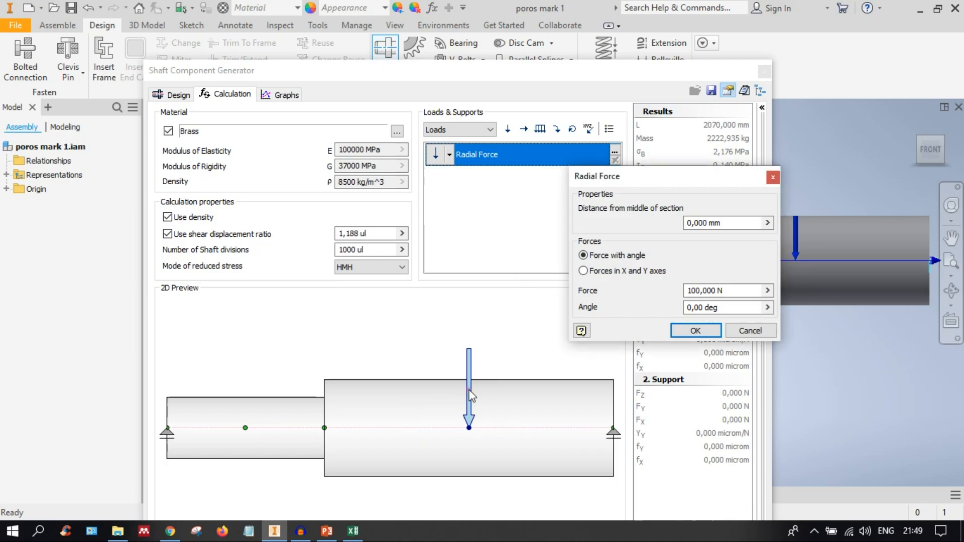
left_click(739, 330)
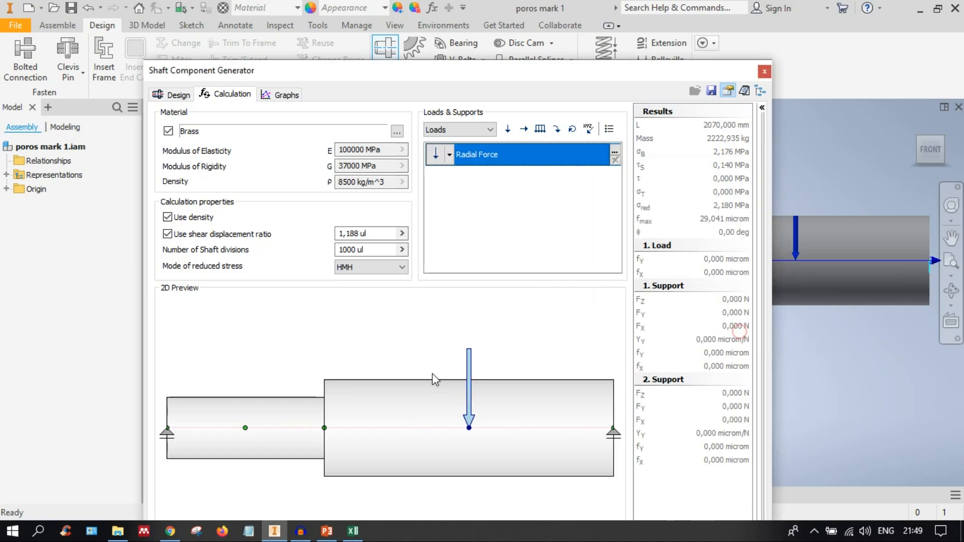
Step: Try the radial force at the outer end of the 290 mm section, and move it back onto the 450 mm section
left_click_drag(467, 363, 168, 371)
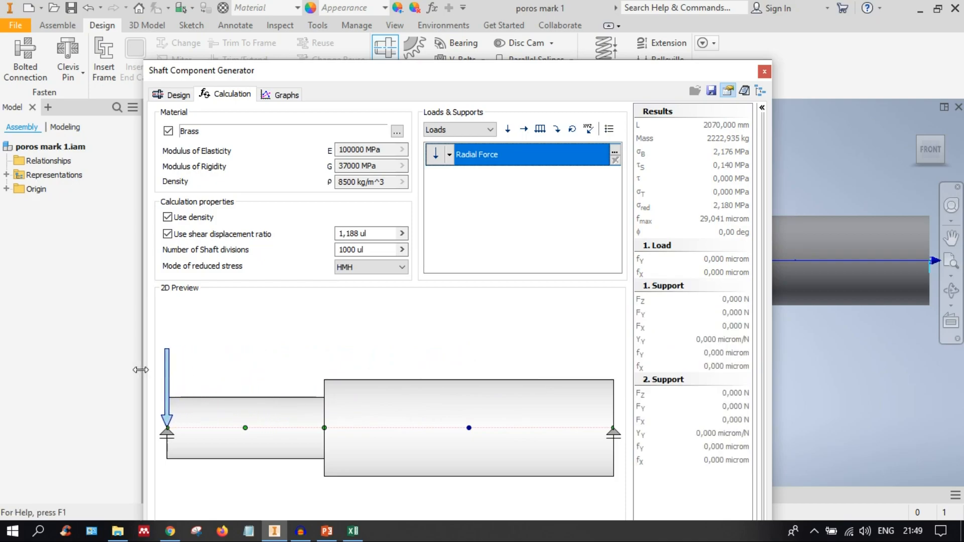
mouse_move(168, 384)
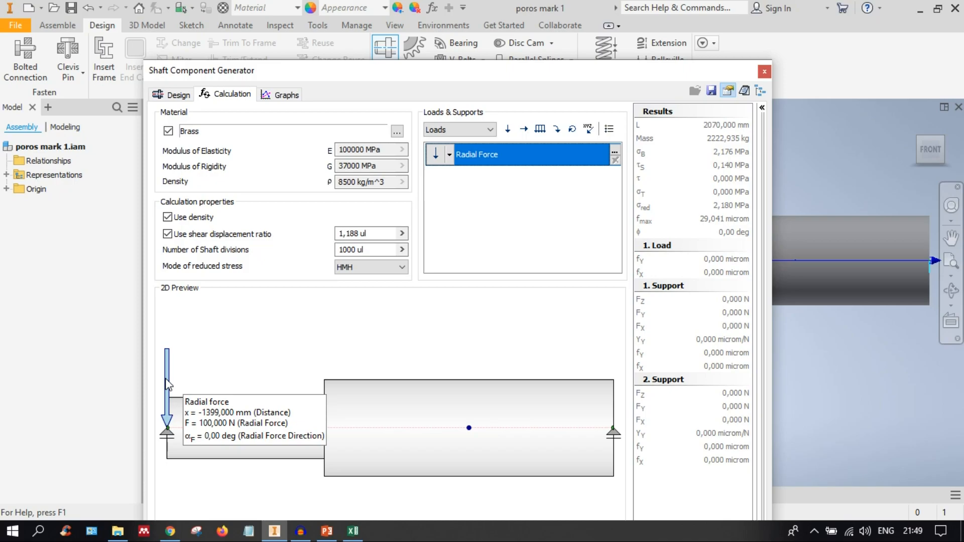
left_click_drag(168, 384, 412, 383)
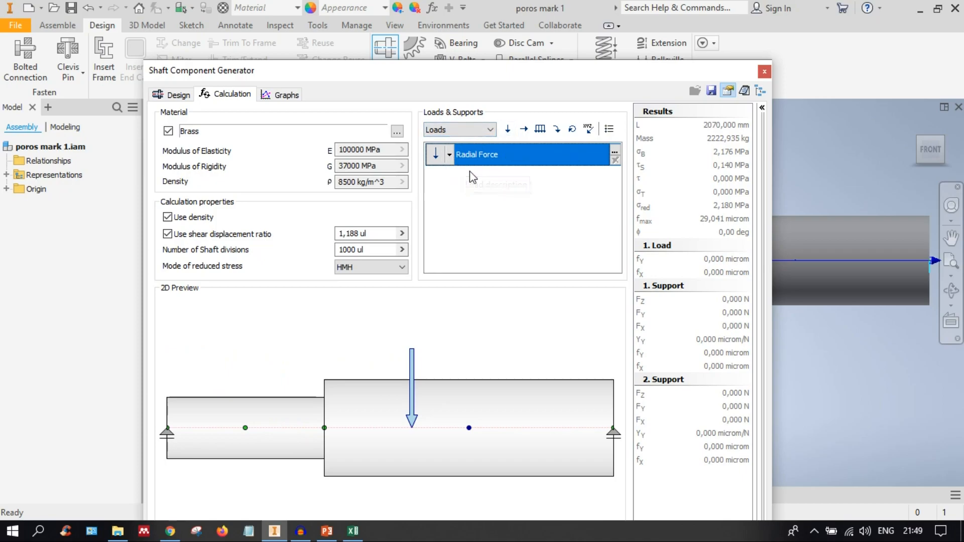
Step: Add two more 100 N radial forces at the middle of the 450 mm section
left_click(507, 132)
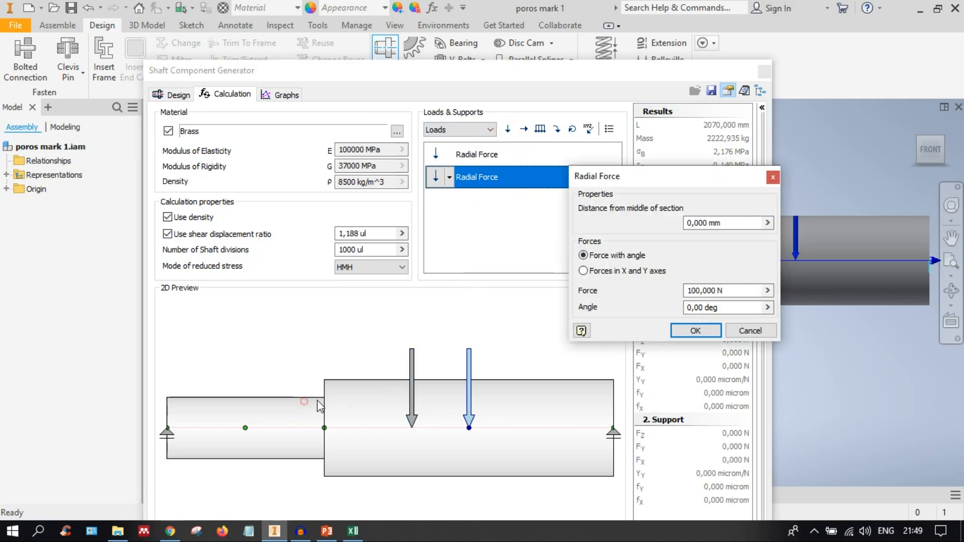
left_click(697, 332)
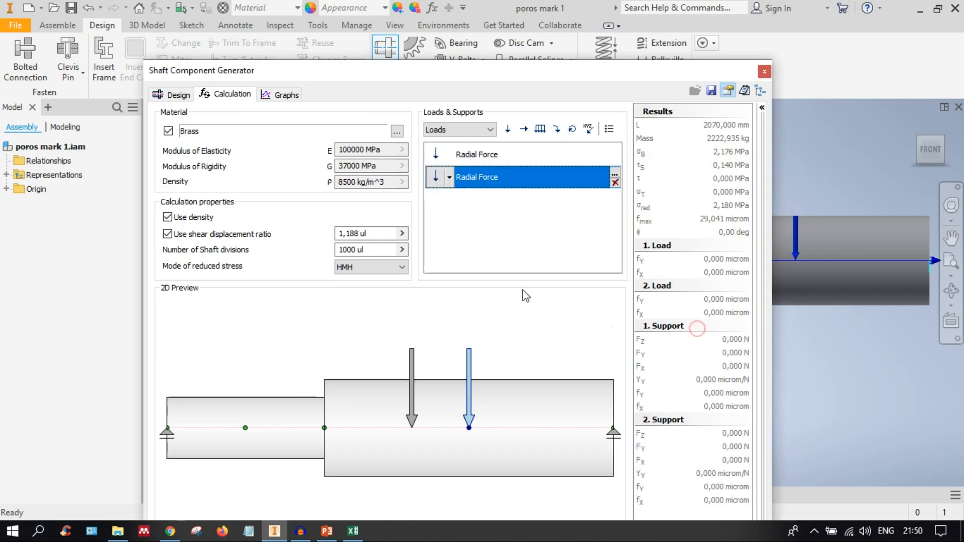
left_click(508, 129)
left_click(691, 331)
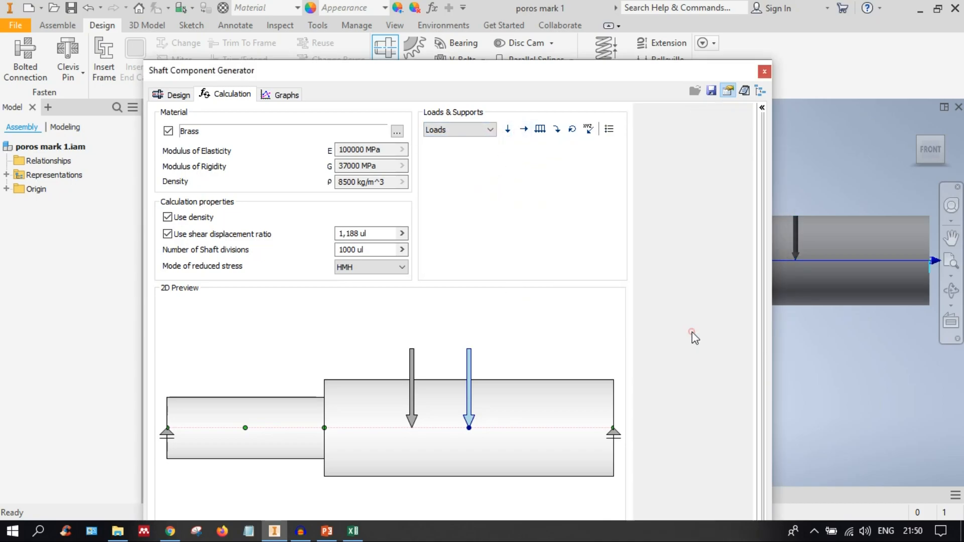
Step: Move the first radial force to the outer end of the 290 mm section, at a distance of -1399 mm
left_click_drag(411, 366, 348, 372)
mouse_move(469, 369)
left_mouse_down()
mouse_move(426, 369)
mouse_move(470, 387)
left_mouse_up()
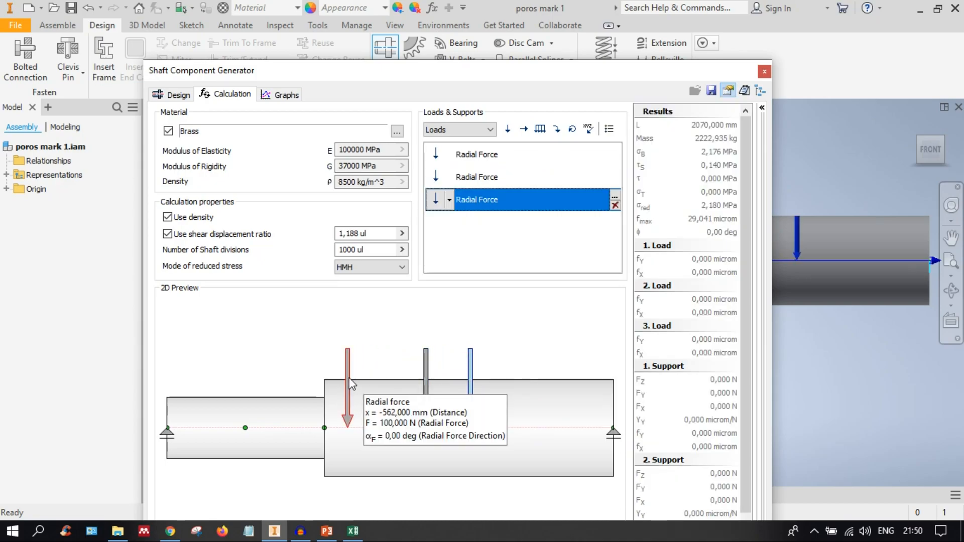
left_click_drag(349, 383, 469, 380)
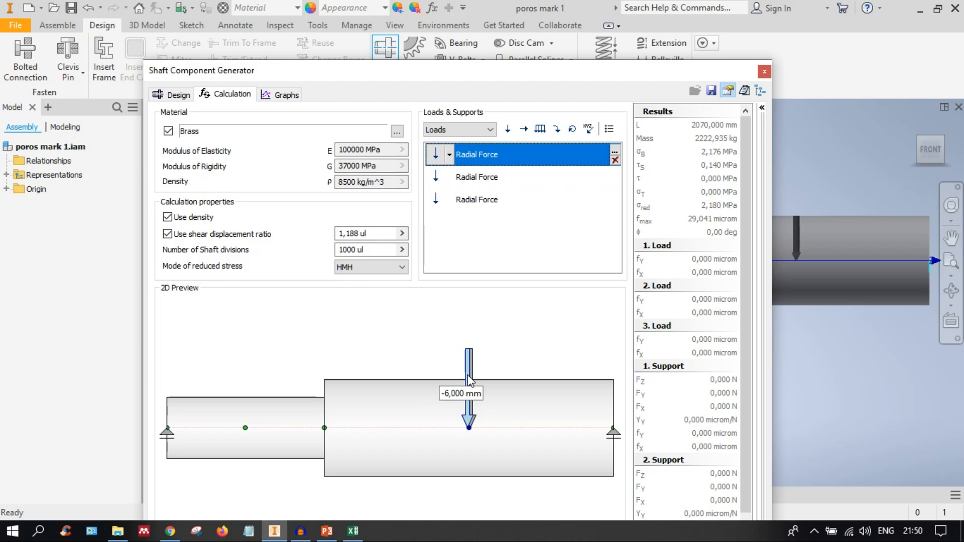
left_click_drag(469, 380, 167, 376)
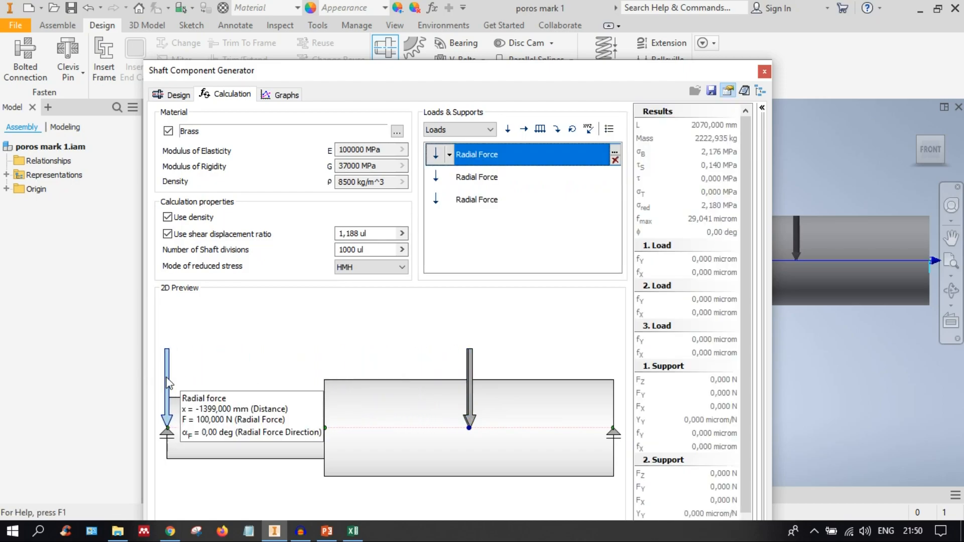
mouse_move(167, 382)
Step: Switch to Excel and start a second table beside the shaft table with the heading No in G5
left_click(353, 531)
left_click(213, 270)
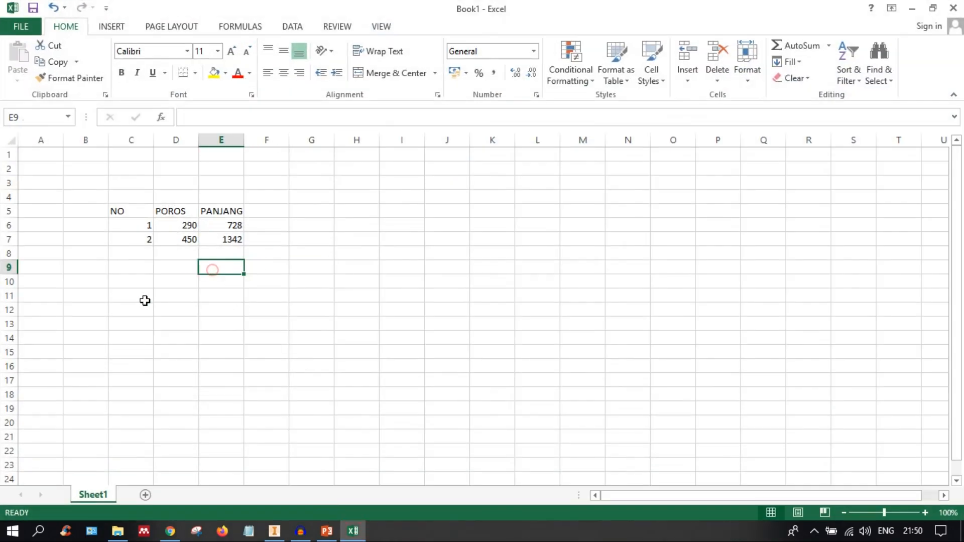
left_click(145, 297)
left_click(339, 234)
left_click(279, 209)
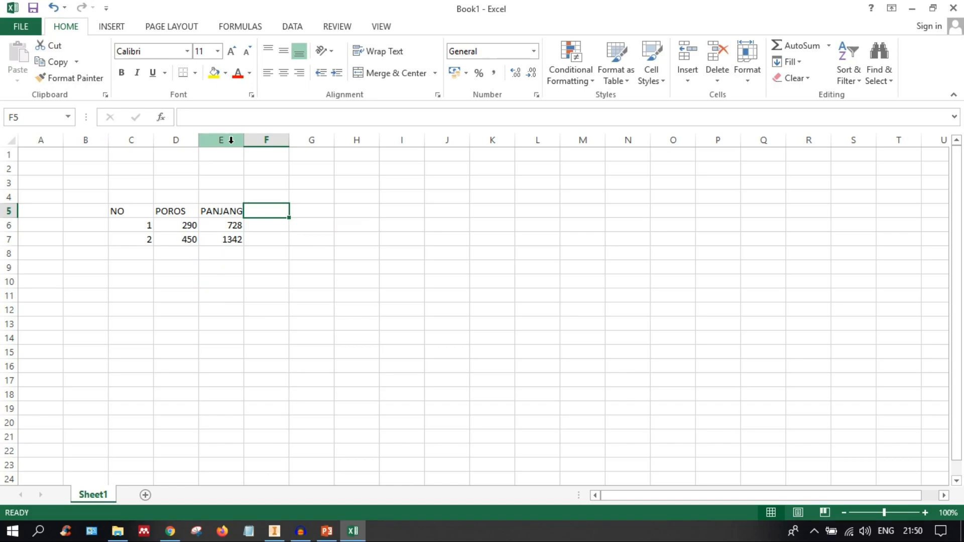
left_click(304, 211)
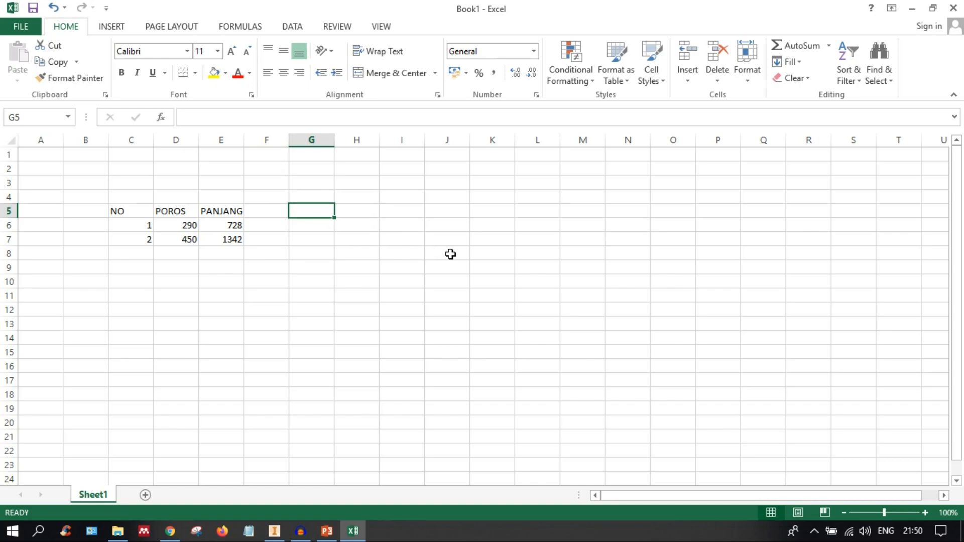
type("nO")
key("BackSpace")
key("BackSpace")
type("No")
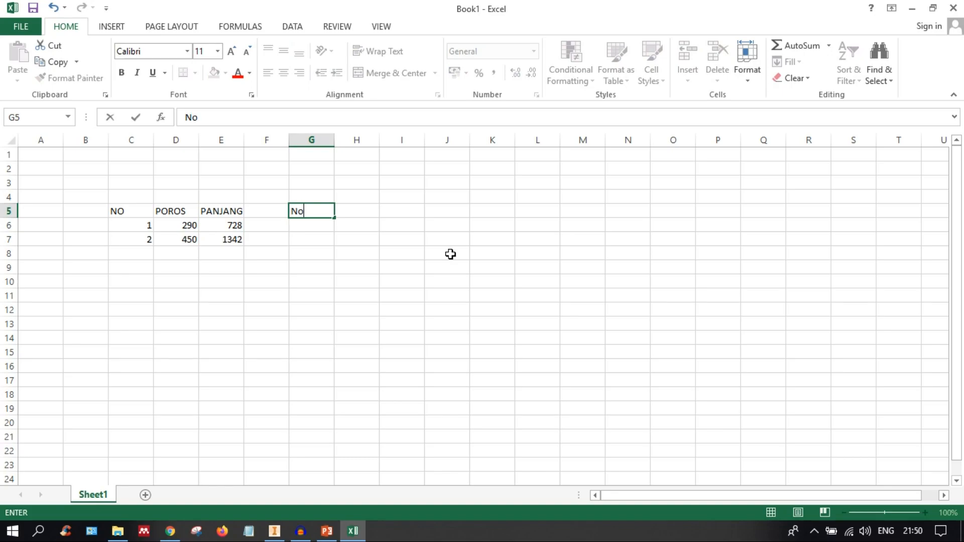
key("Tab")
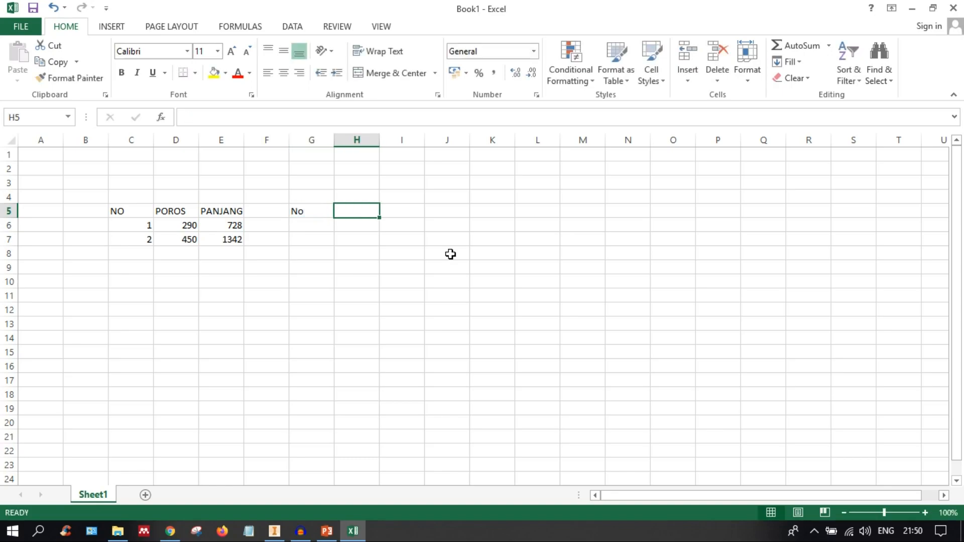
Step: Enter the heading Radial Force in H5 and widen column H to fit it
type("Radial")
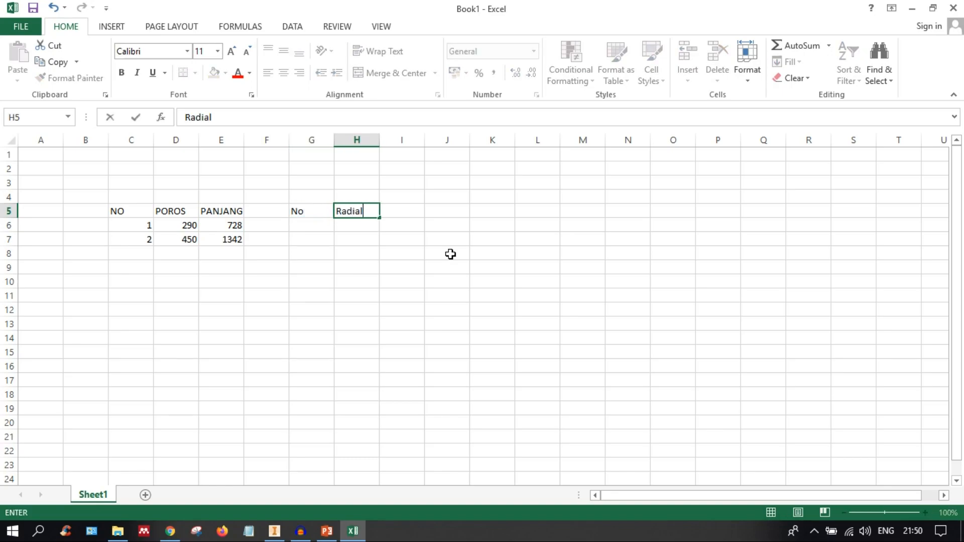
type(" Force")
left_click(486, 207)
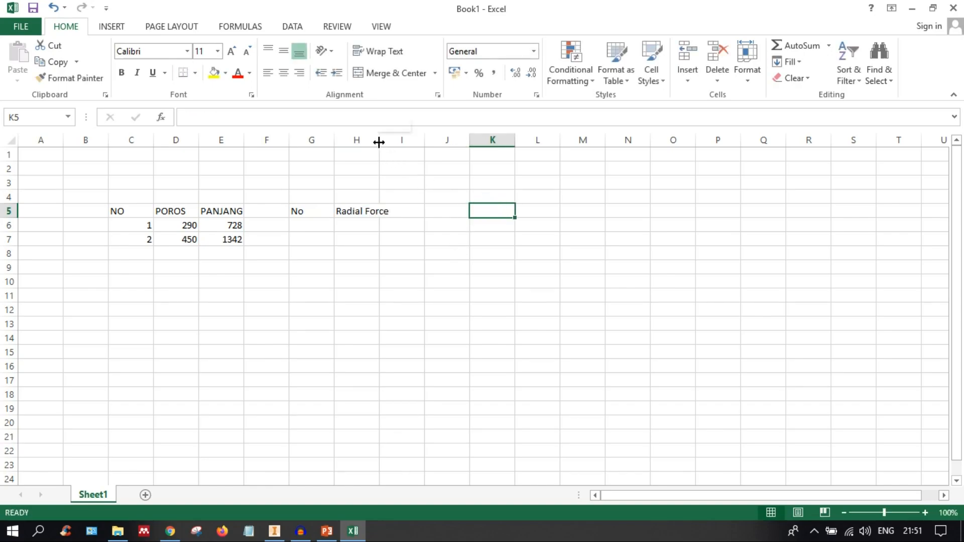
left_click_drag(379, 142, 401, 144)
Step: Enter the heading Posisi Dari Bantalan A in I5, and widen columns I and J
left_click(435, 213)
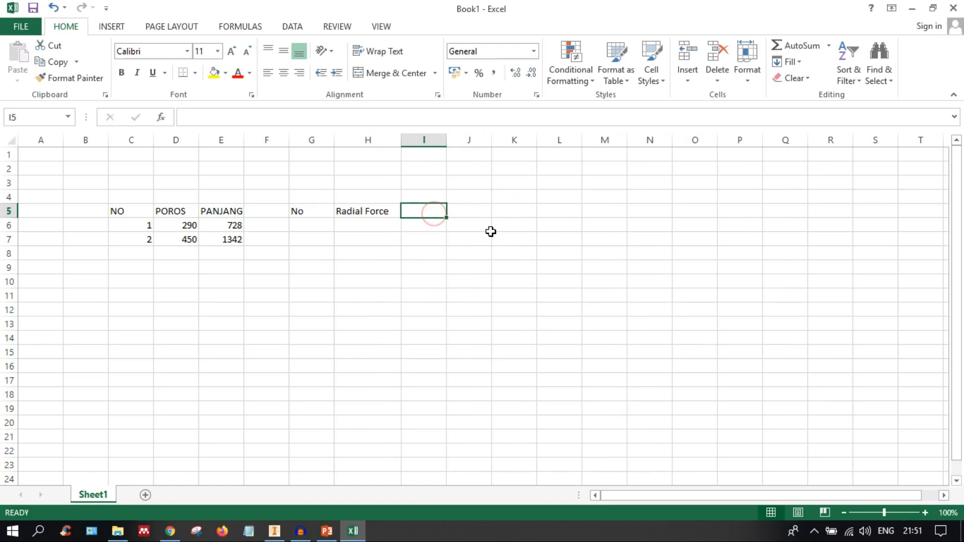
type("Posisi")
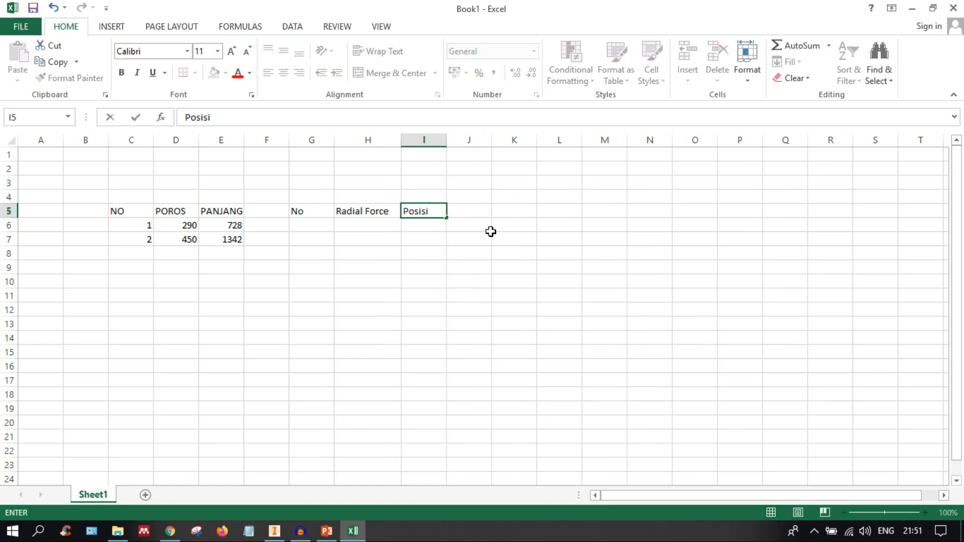
type(" DA")
key("BackSpace")
type("ari Bantalan")
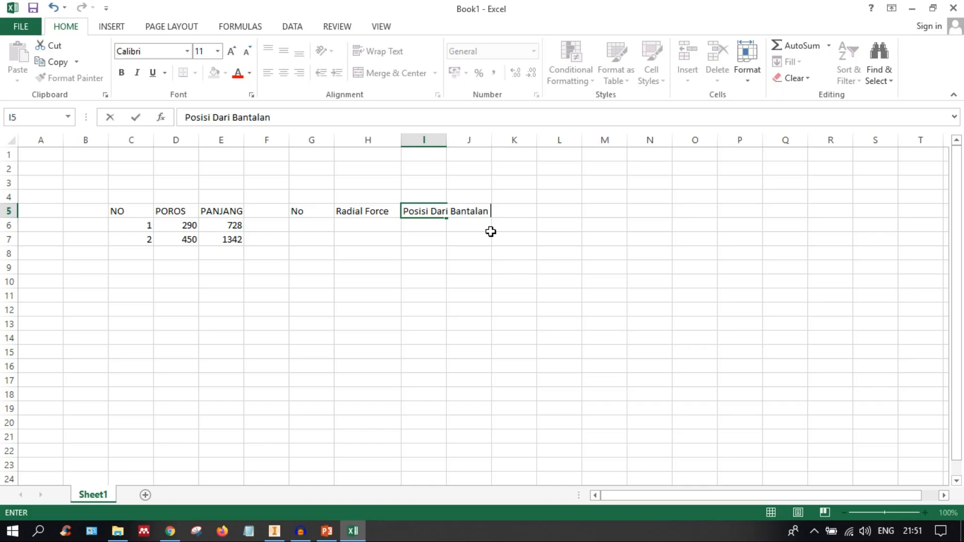
type(" A")
left_click(510, 211)
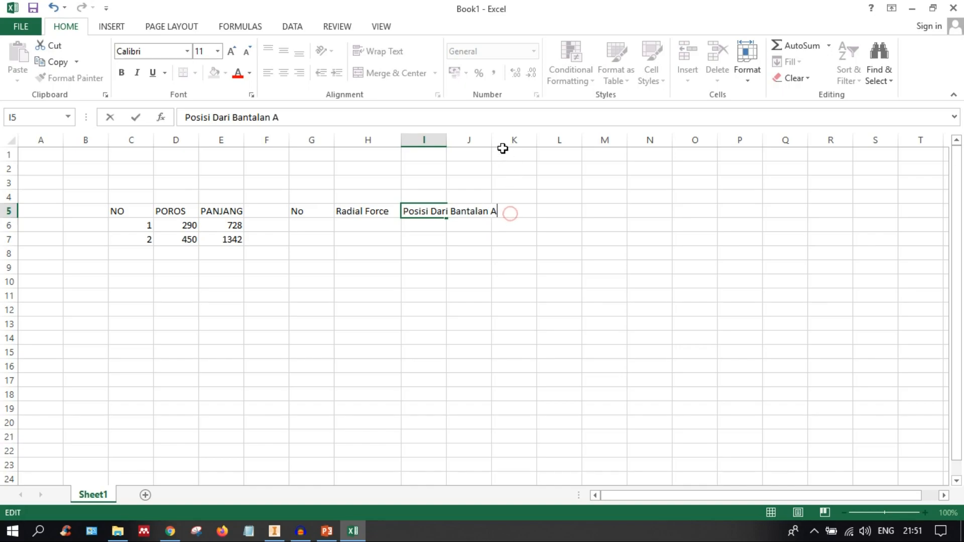
left_click(476, 170)
left_click_drag(491, 138, 512, 141)
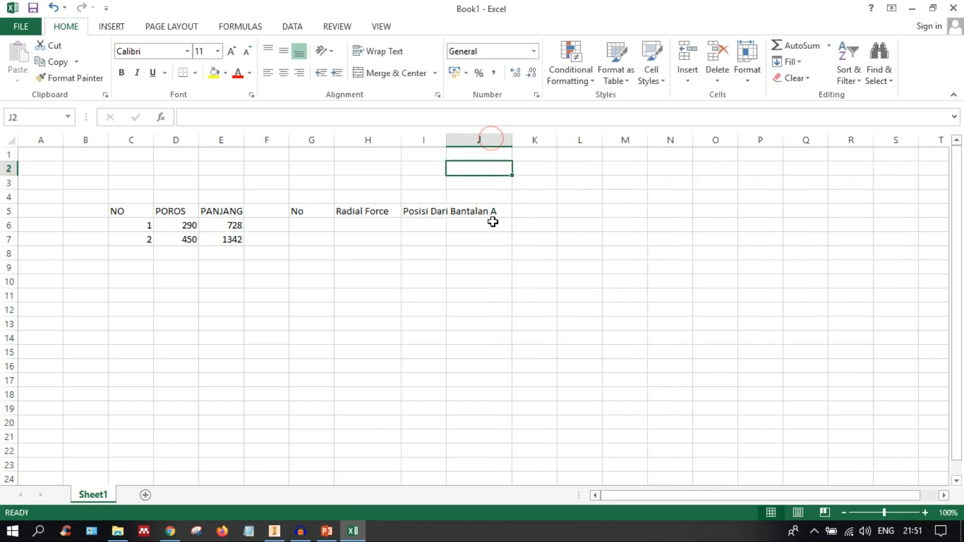
left_click_drag(447, 144, 507, 146)
Step: Start the first row of the force table with number 1 in G6 and F1 in H6
left_click(304, 224)
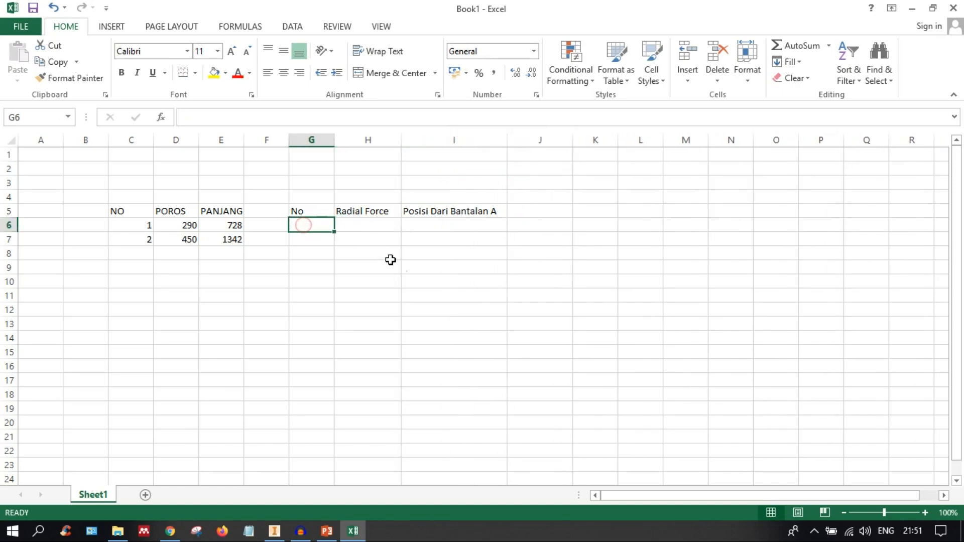
type("1")
left_click(363, 226)
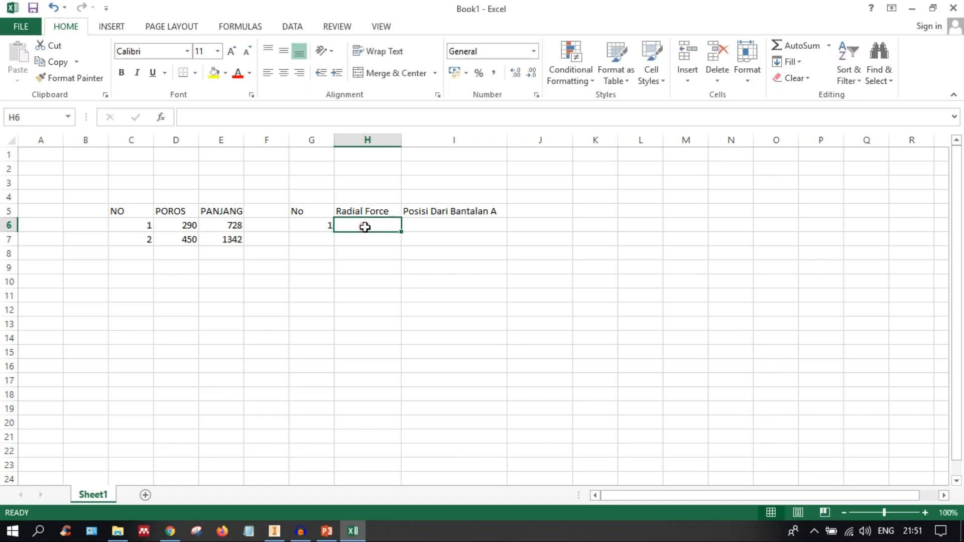
type("F1")
Step: Calculate F1's position in I6 with the formula =-1399+243, checking the 243 mm offset in PowerPoint's load diagram
left_click(432, 228)
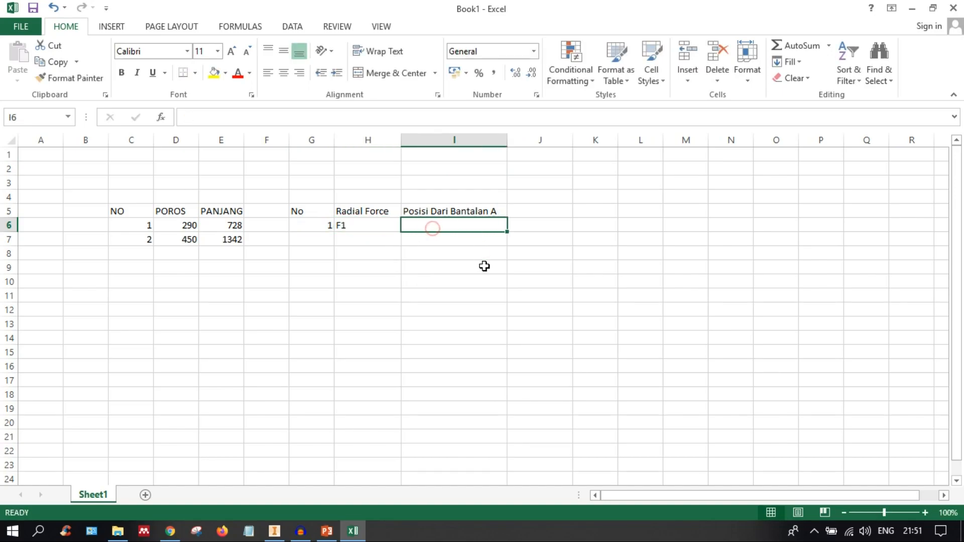
type("=")
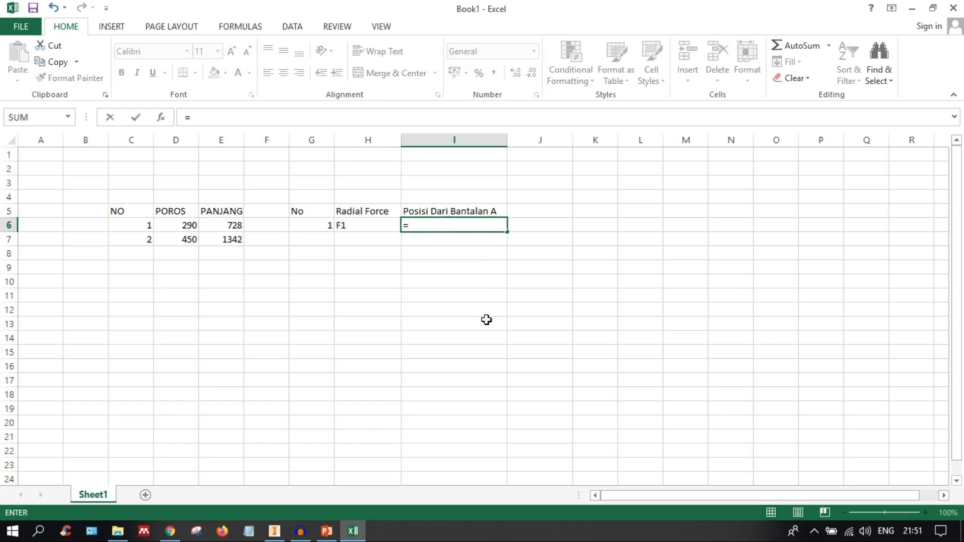
type("-1399+")
key("alt+Tab")
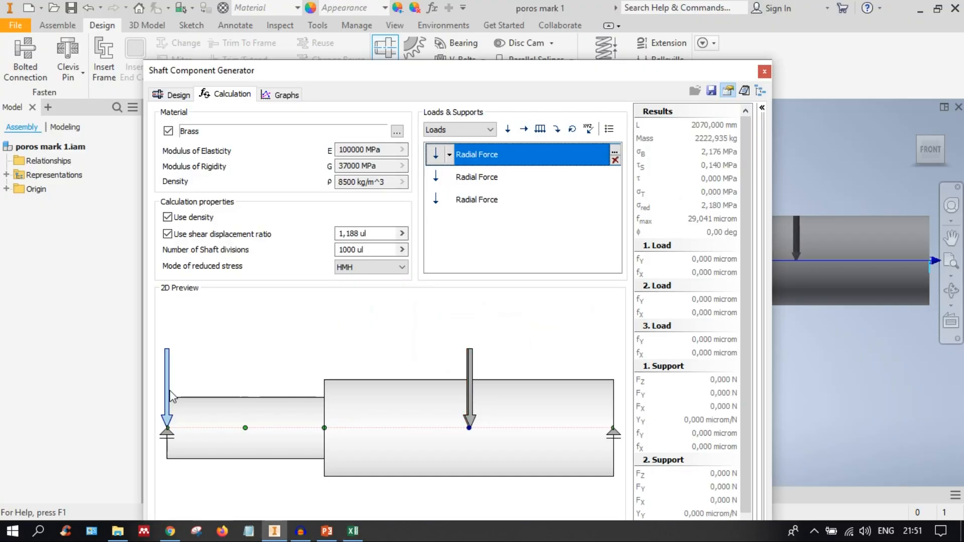
mouse_move(170, 394)
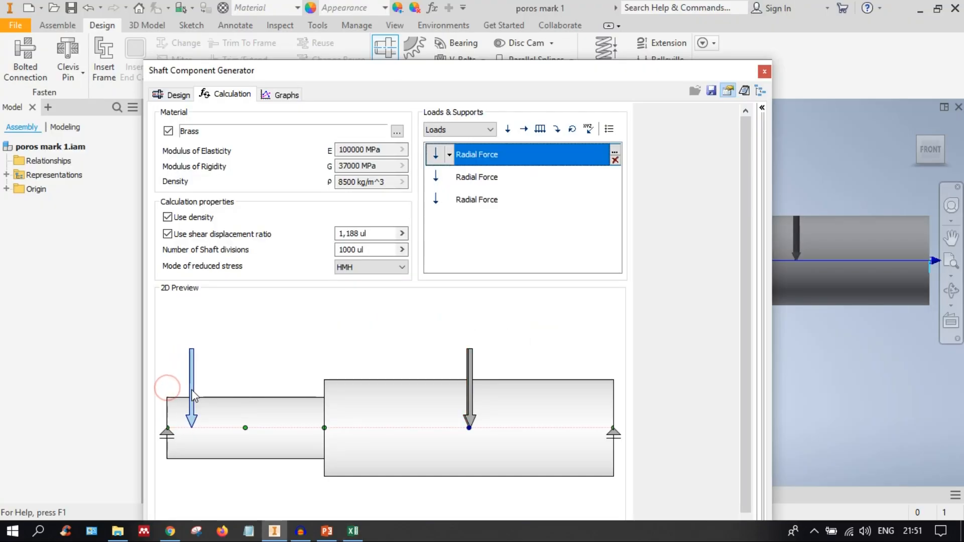
left_click(327, 531)
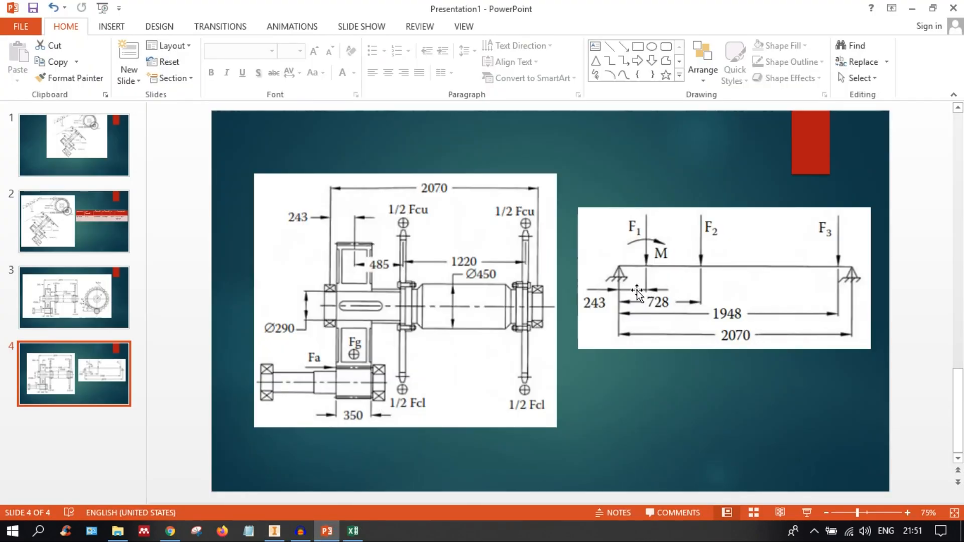
left_click(274, 531)
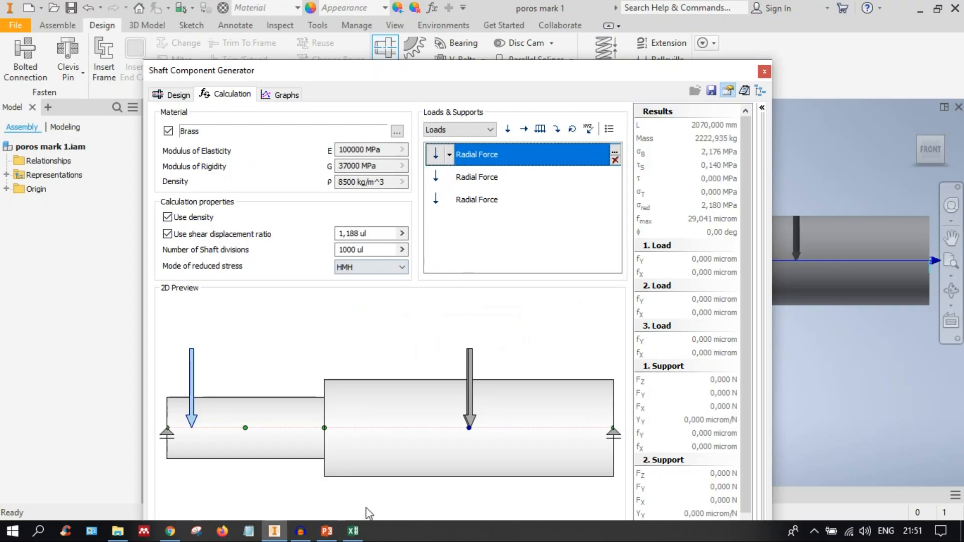
left_click(353, 530)
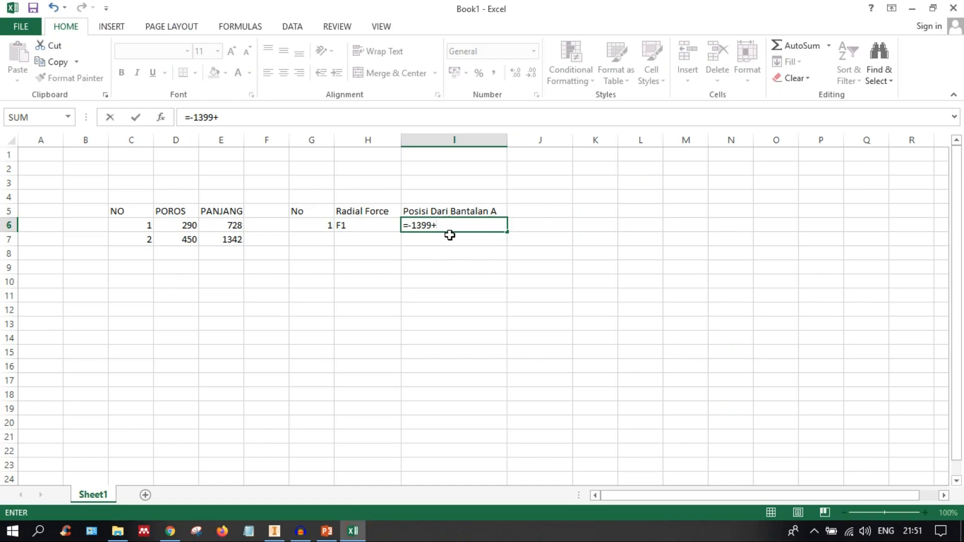
type("243")
key("Return")
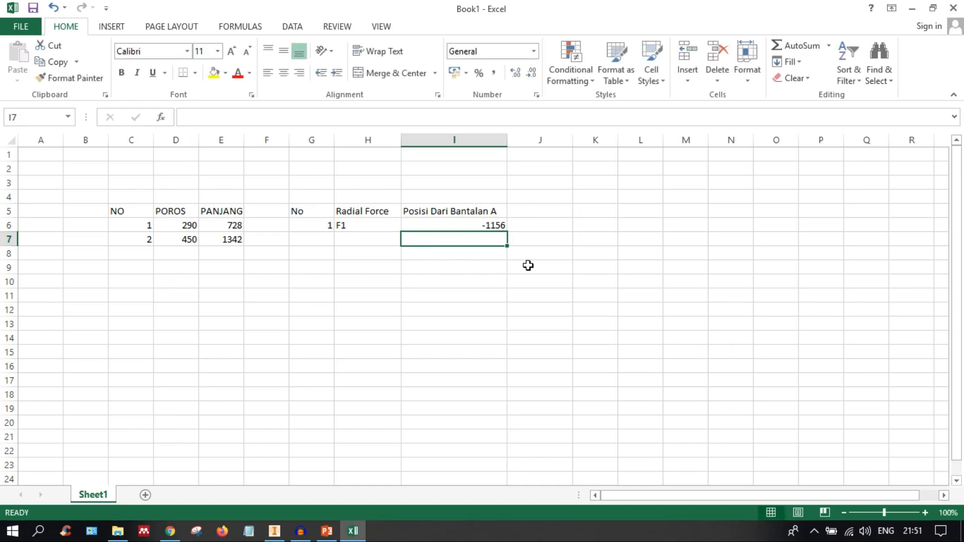
left_click(474, 225)
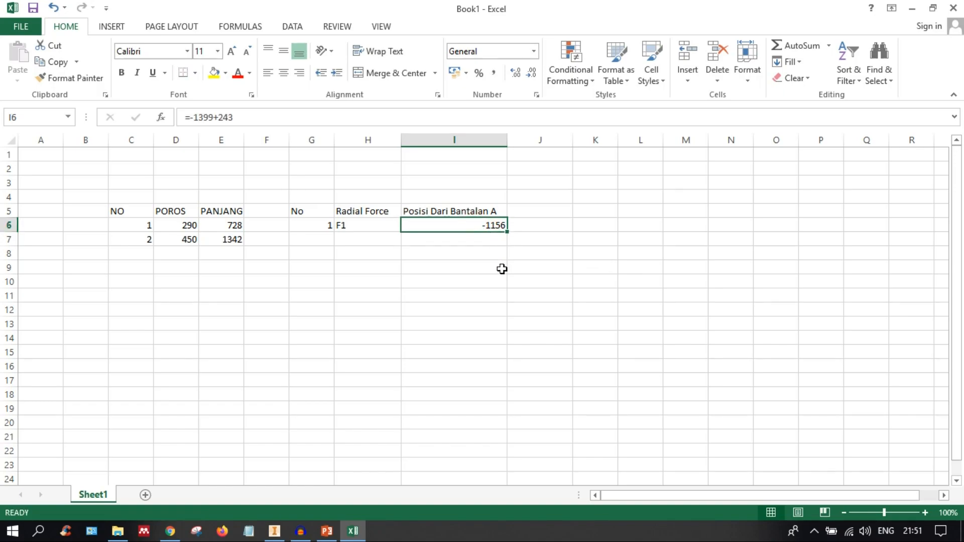
Step: Switch to Inventor and set the first radial force's distance from the middle of section to -1156 mm
left_click(284, 531)
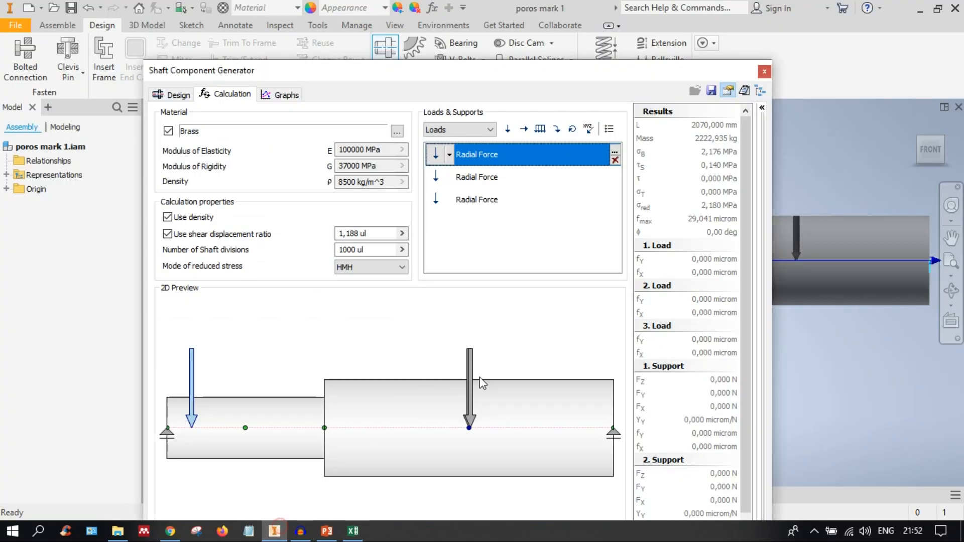
double_click(193, 384)
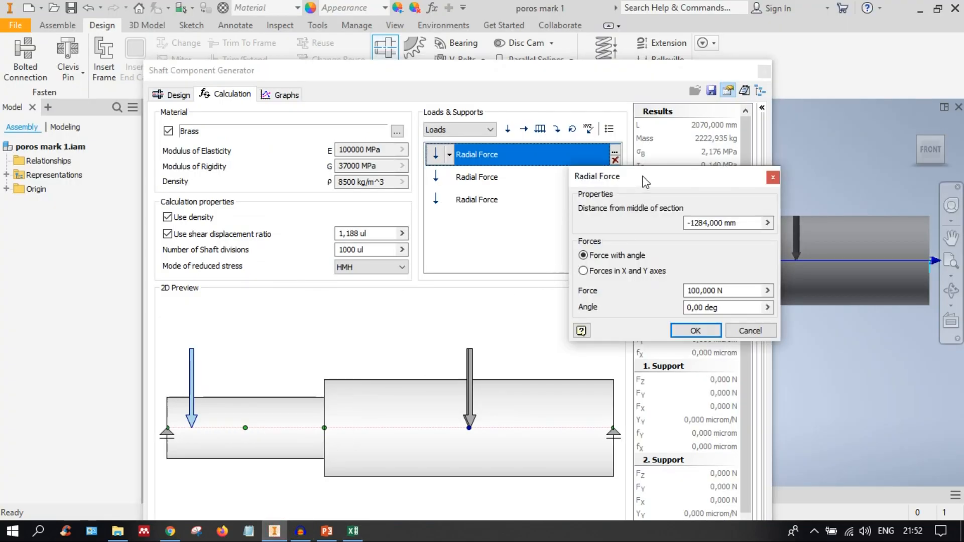
left_click_drag(646, 181, 354, 250)
left_click_drag(450, 290, 391, 291)
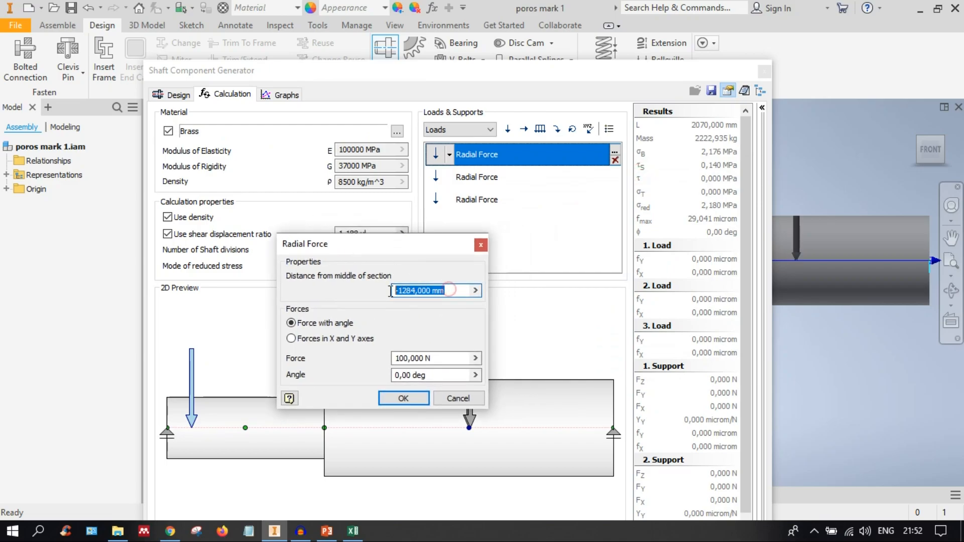
type("-")
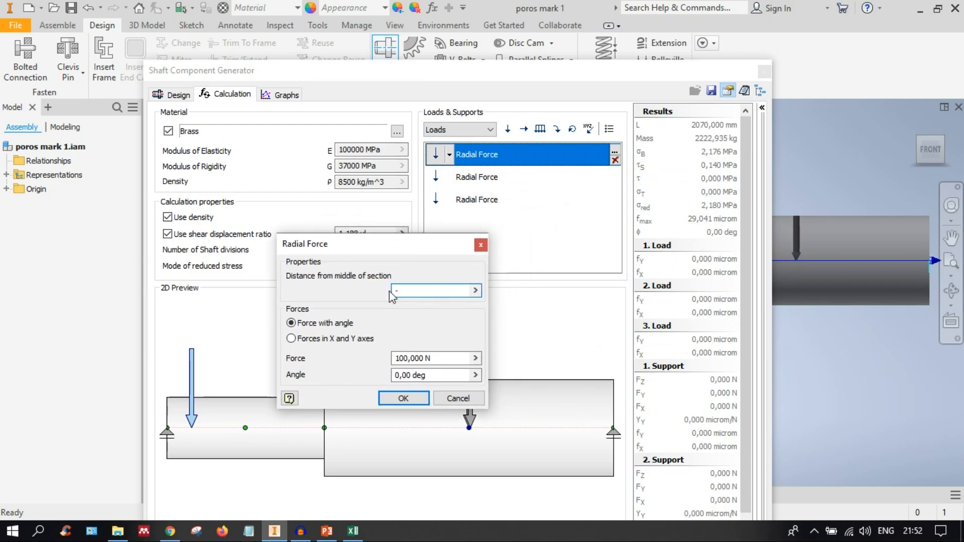
type("1156")
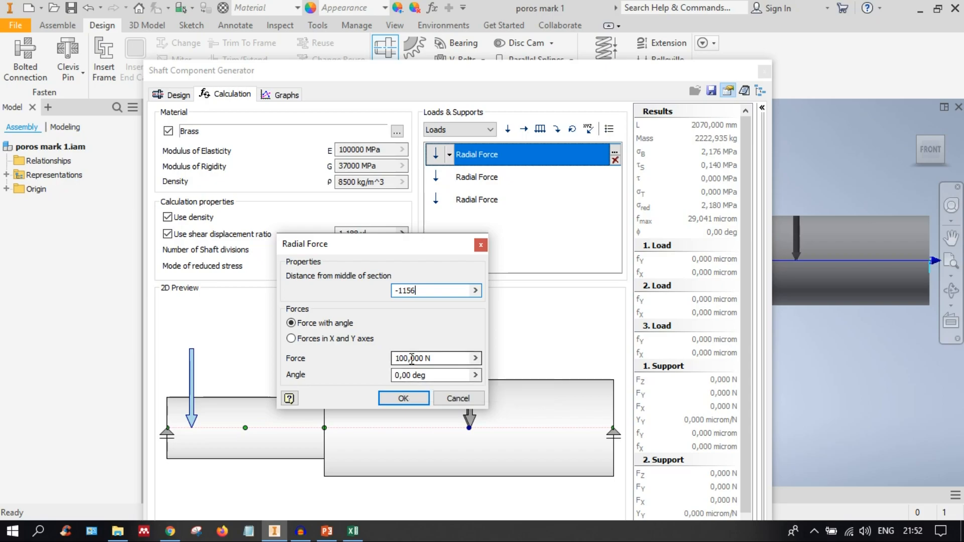
Step: Set the first radial force's magnitude to 500 N and accept its properties
left_click_drag(437, 359, 363, 362)
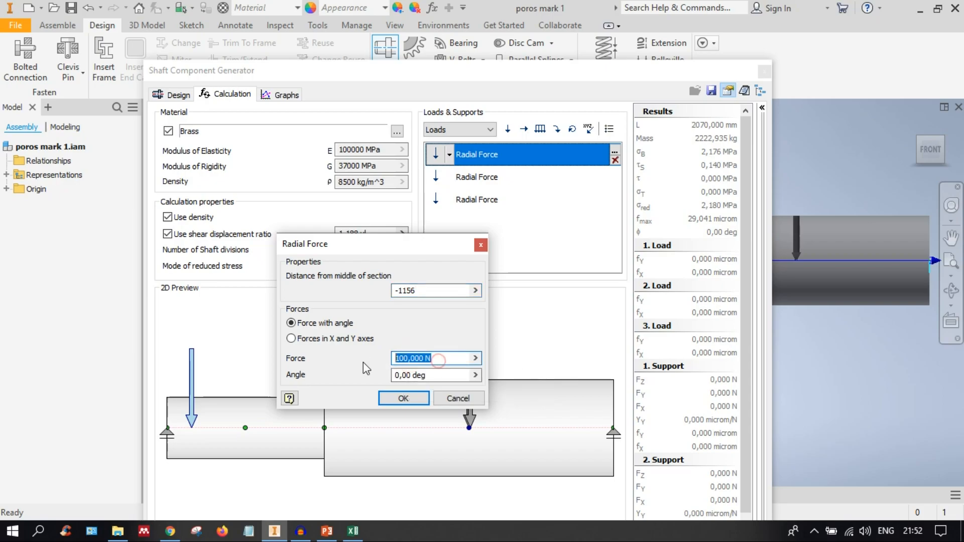
type("500")
left_click(443, 375)
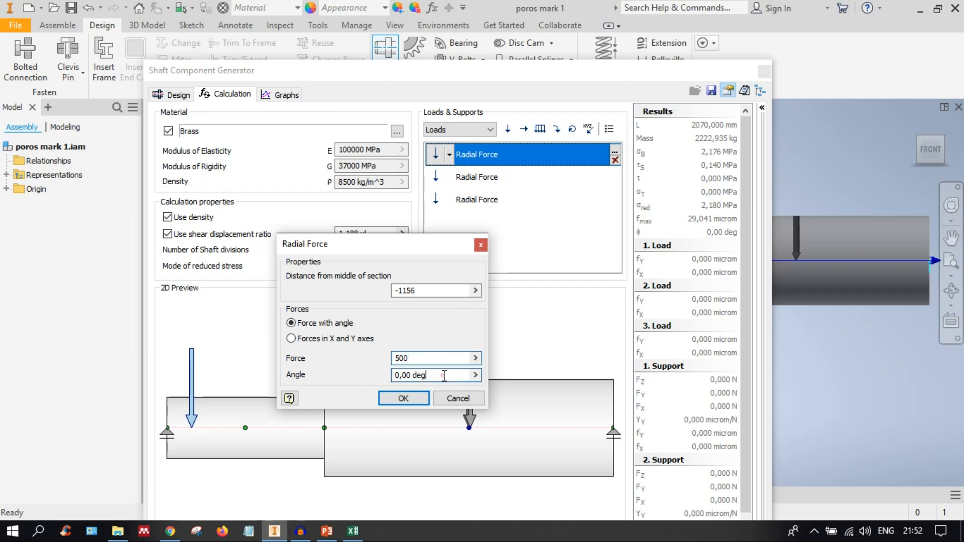
left_click_drag(438, 375, 395, 375)
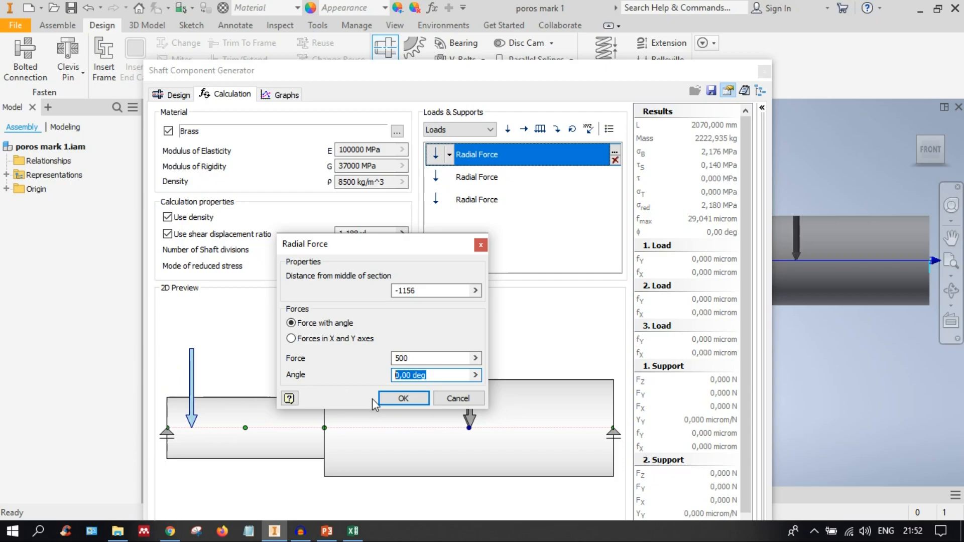
left_click(404, 399)
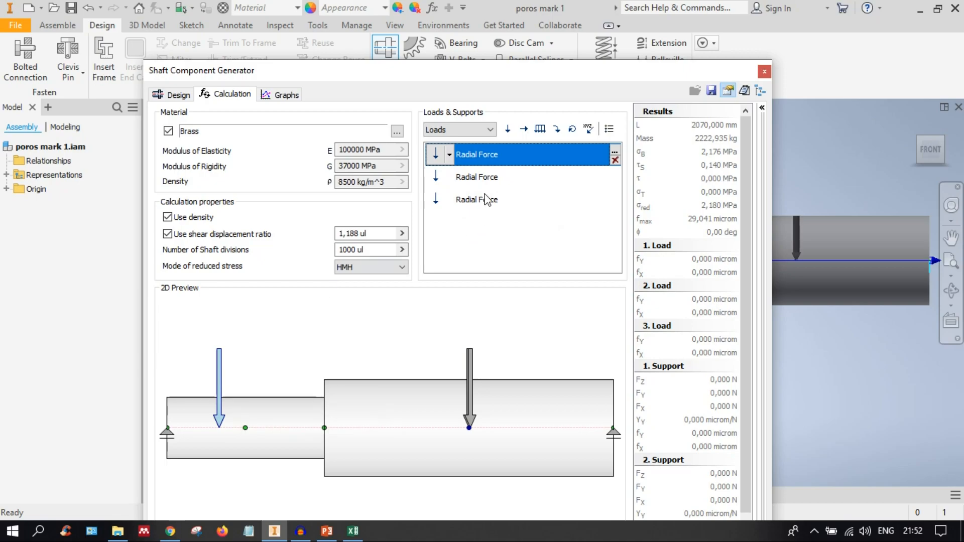
Step: Separate the second radial force from the third at about -222 mm, and check F2's position in PowerPoint's load diagram
left_click(487, 175)
left_click_drag(469, 376, 420, 371)
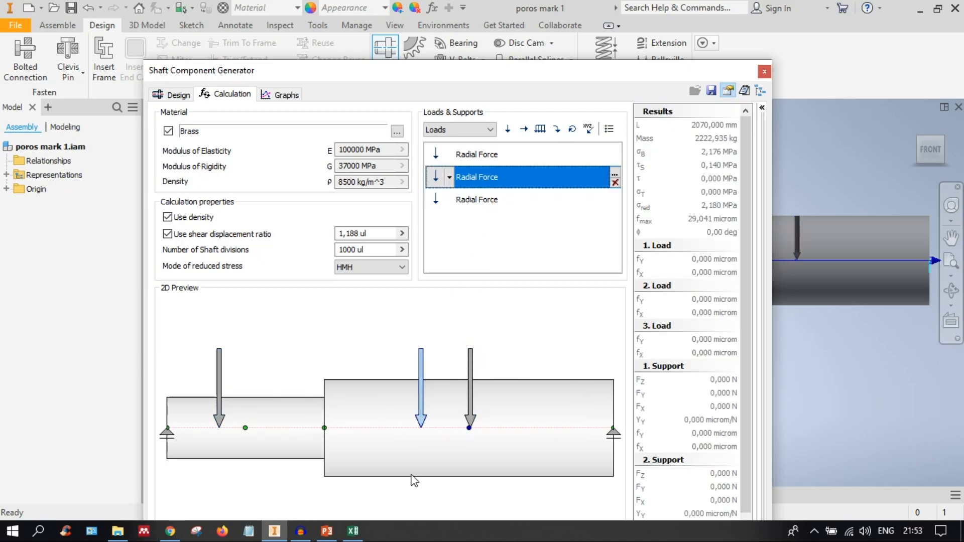
left_click(327, 531)
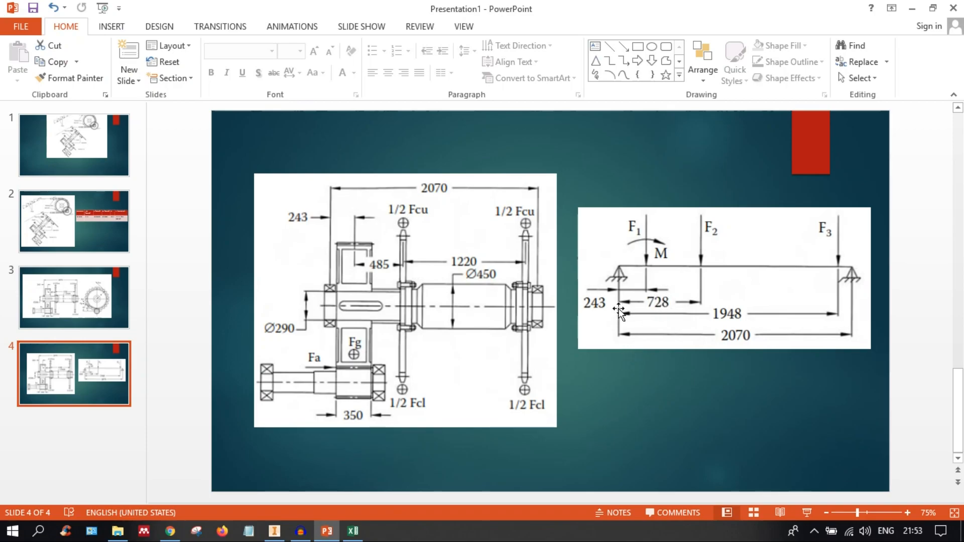
Step: Switch to Excel and start the second force row with number 2 in G7 and F2 in H7
left_click(353, 531)
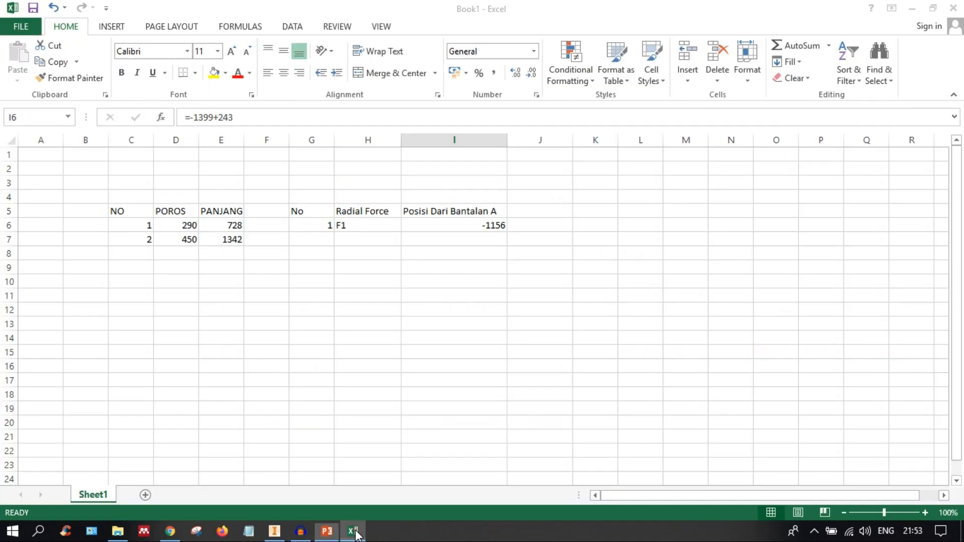
left_click(338, 239)
left_click(328, 239)
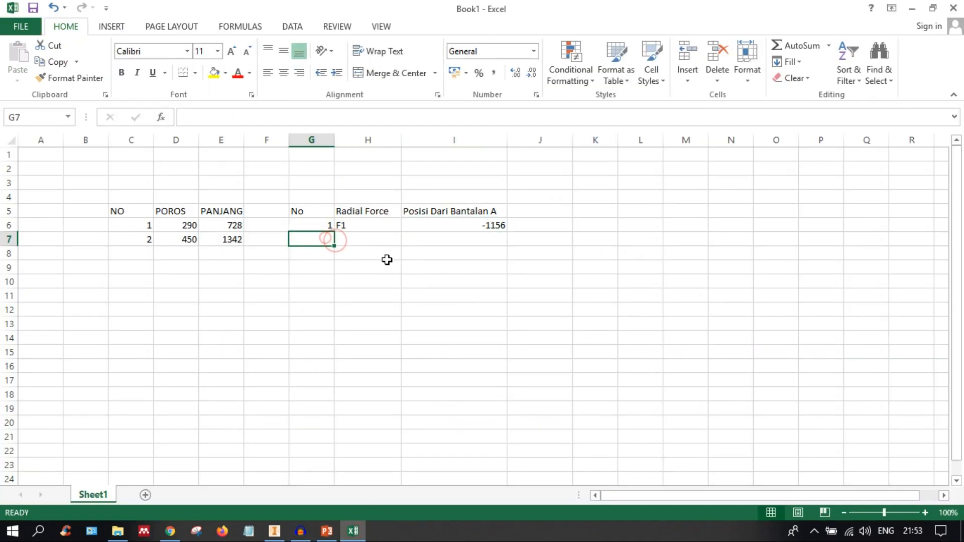
type("2")
left_click(377, 241)
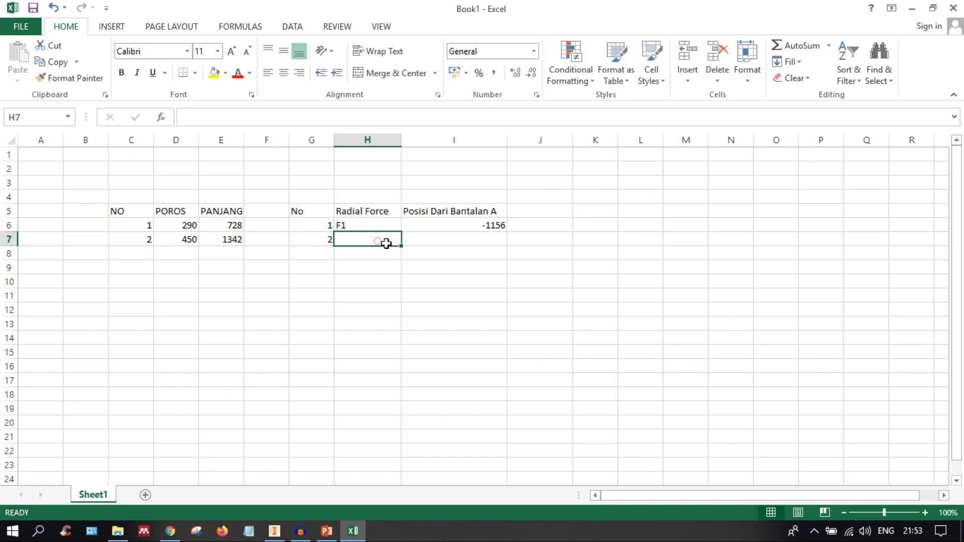
type("F1")
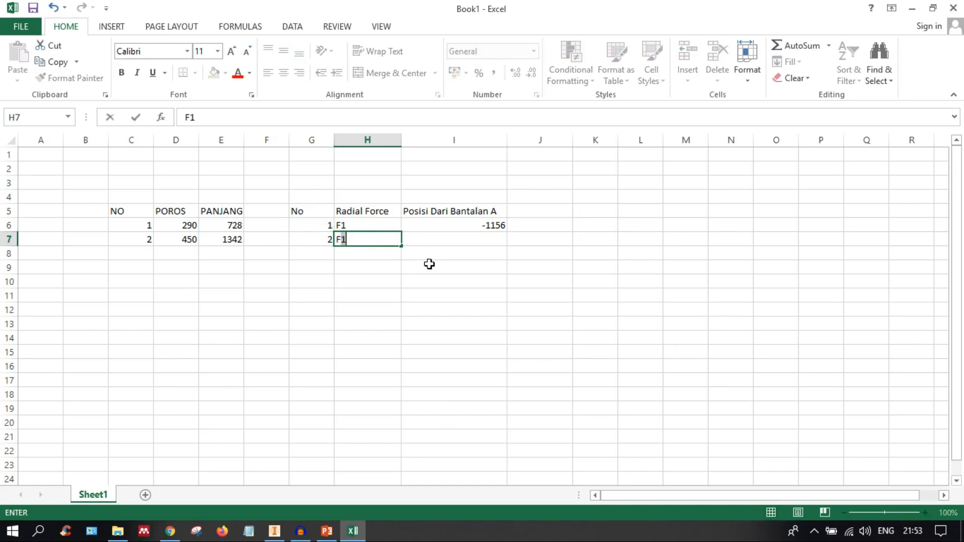
Step: Calculate F2's position in I7 with the formula =-1399+728
left_click(453, 238)
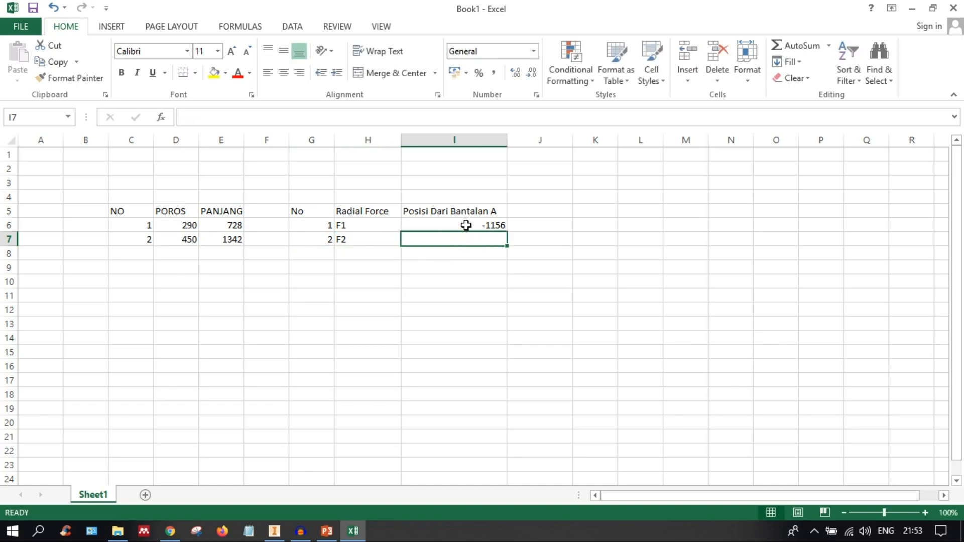
type("=")
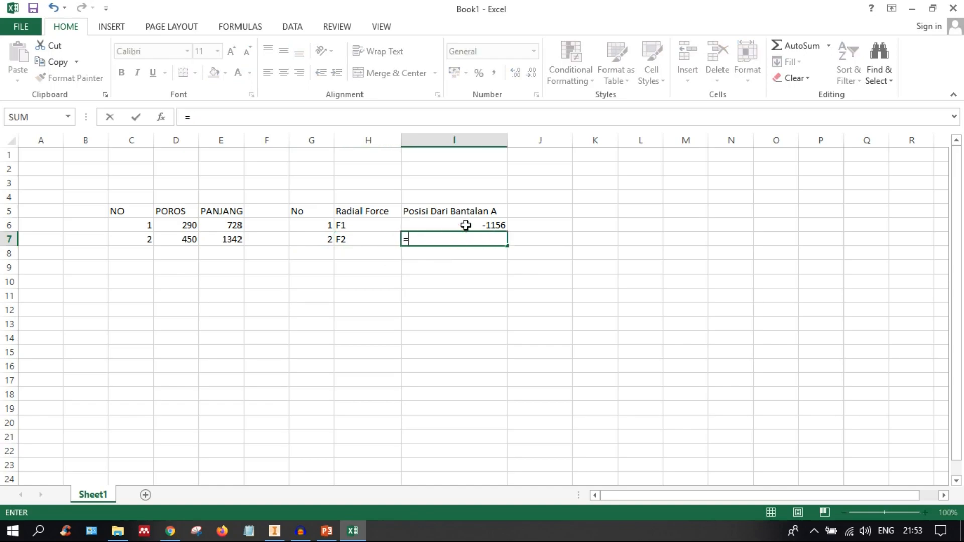
type("-1399+728")
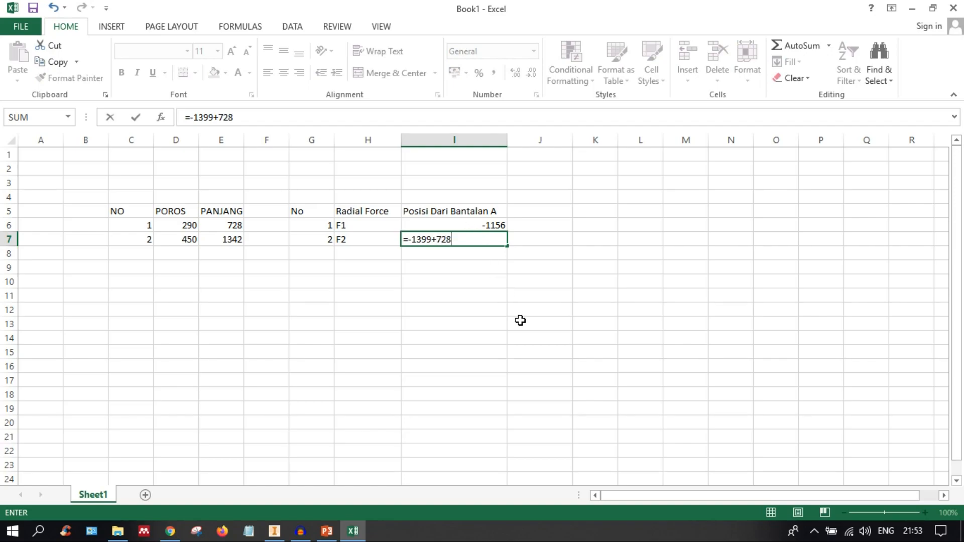
key("Return")
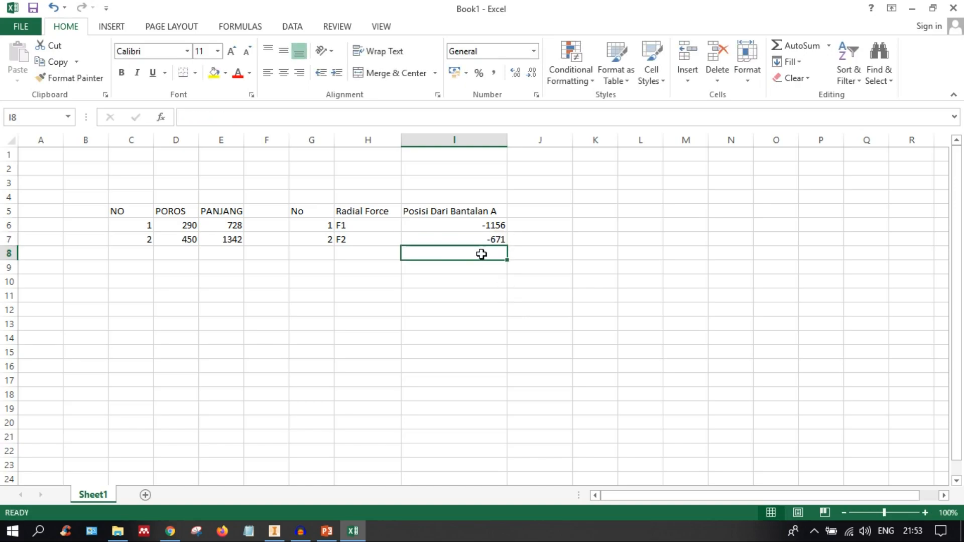
left_click(477, 227)
left_click(481, 237)
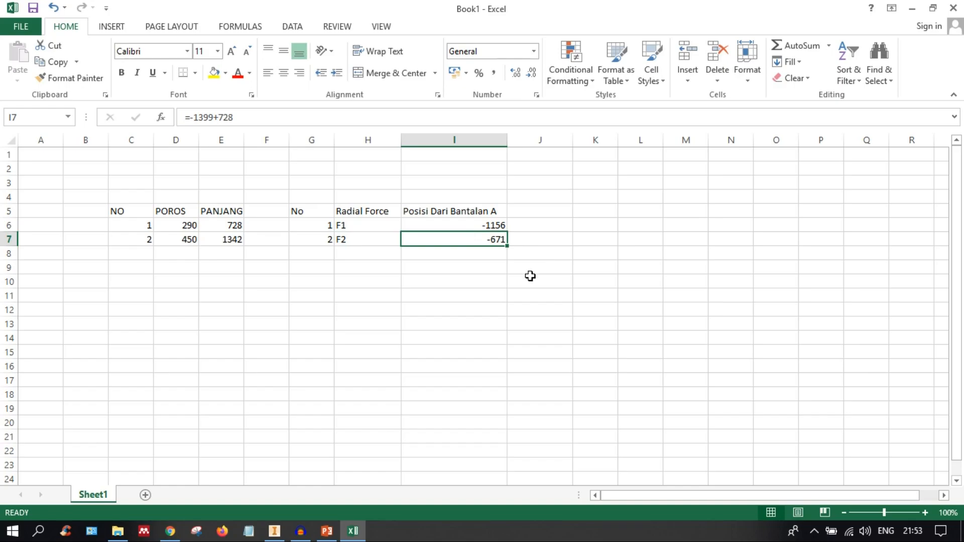
Step: Switch to Inventor and set the second radial force's distance to -671 mm, updating its force magnitude in the same properties
left_click(274, 531)
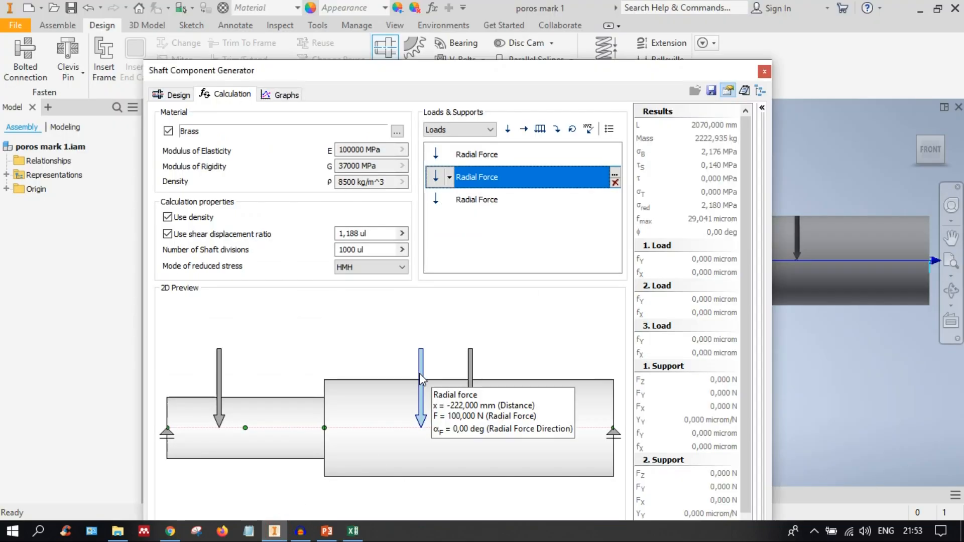
left_click_drag(415, 371, 360, 366)
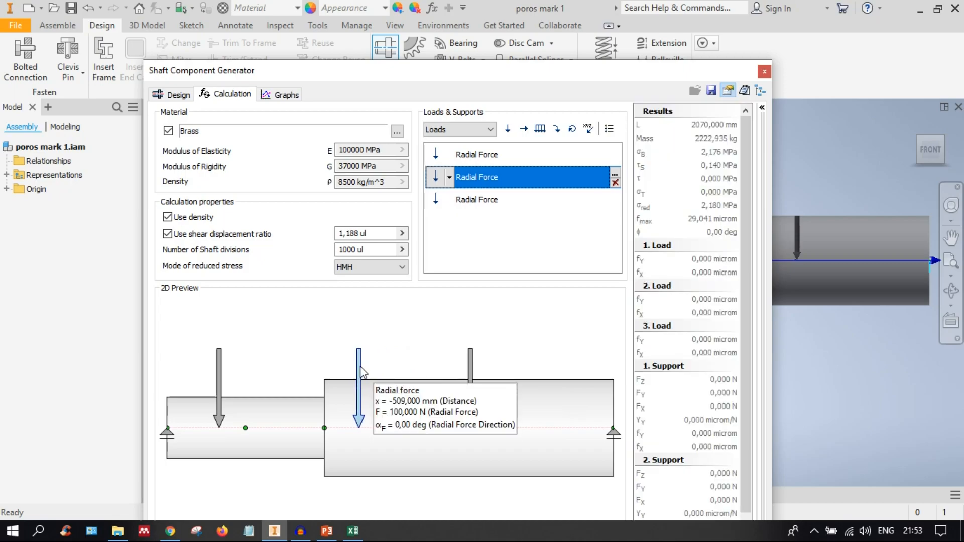
double_click(360, 366)
left_click(448, 292)
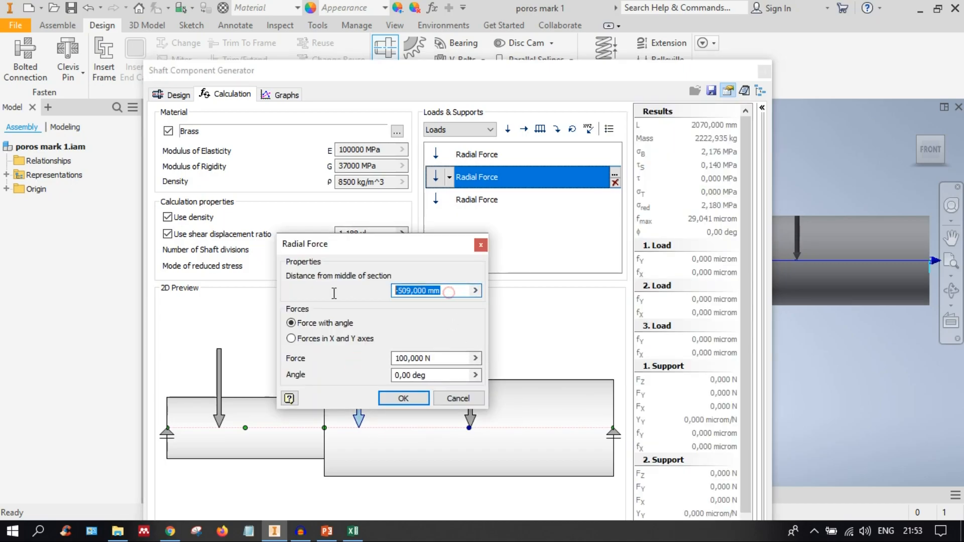
type("-")
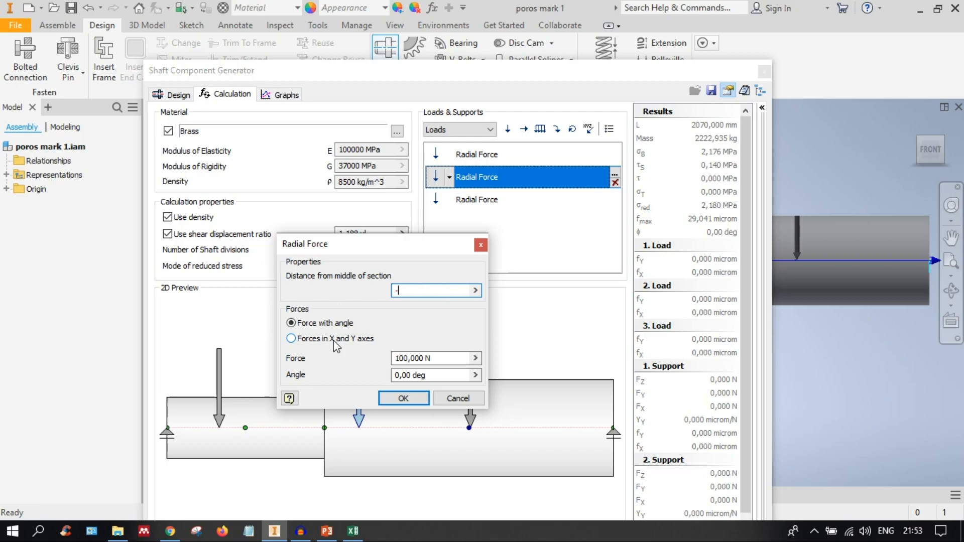
type("671")
key("Tab")
type("5")
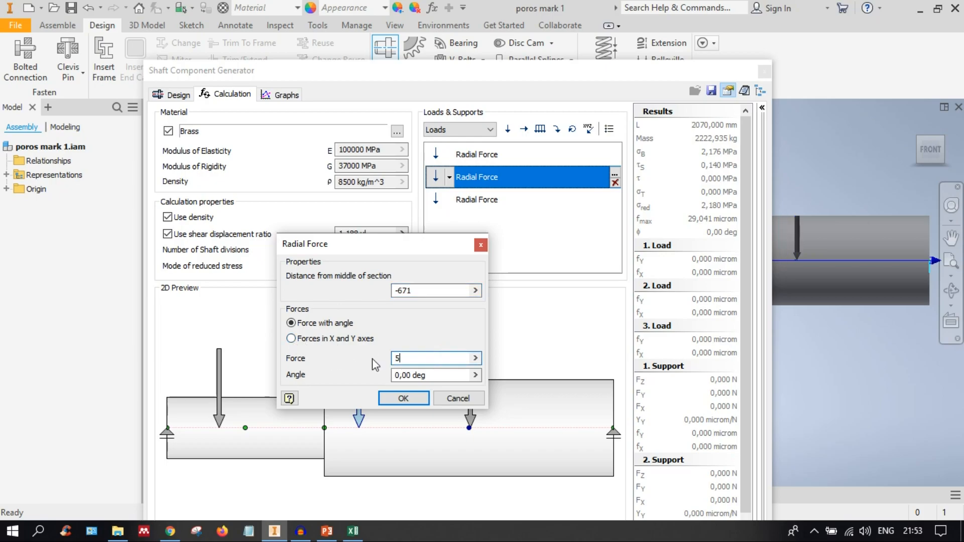
left_click(407, 402)
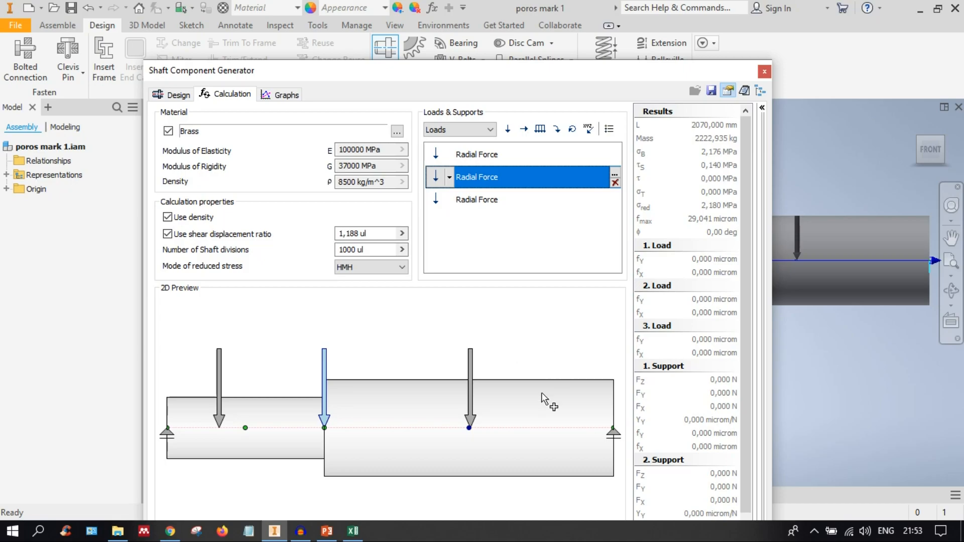
Step: Move the third radial force to about 131 mm, and check F3's position in PowerPoint's load diagram
left_click(472, 366)
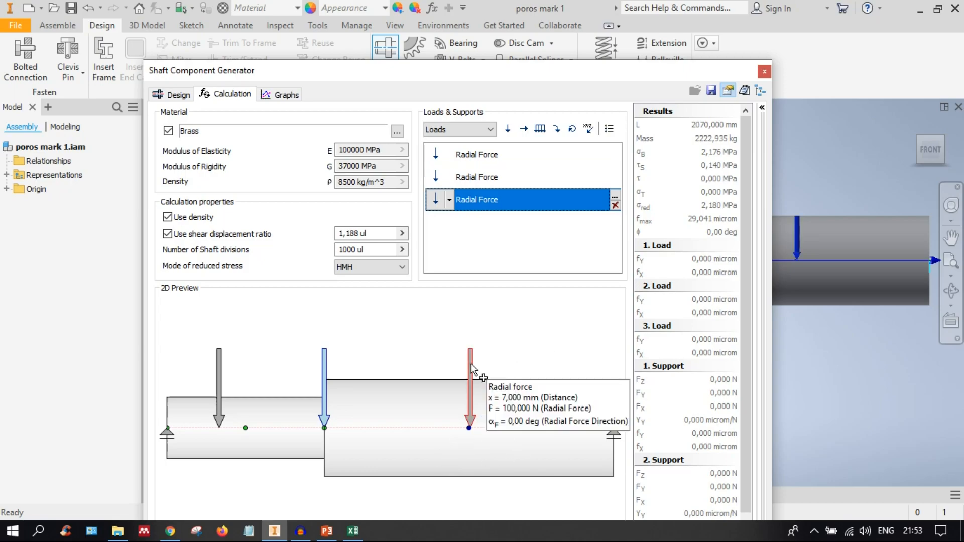
left_click_drag(471, 366, 497, 369)
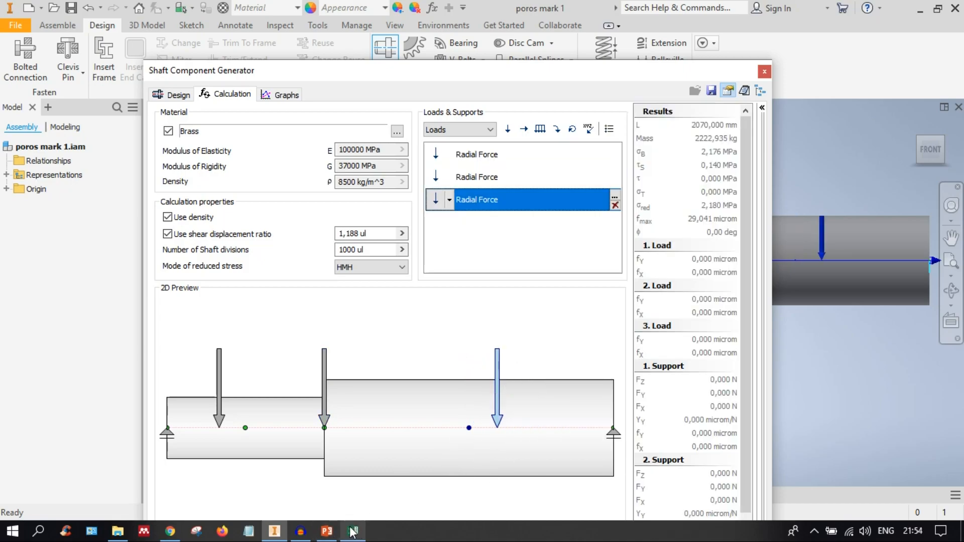
left_click(327, 531)
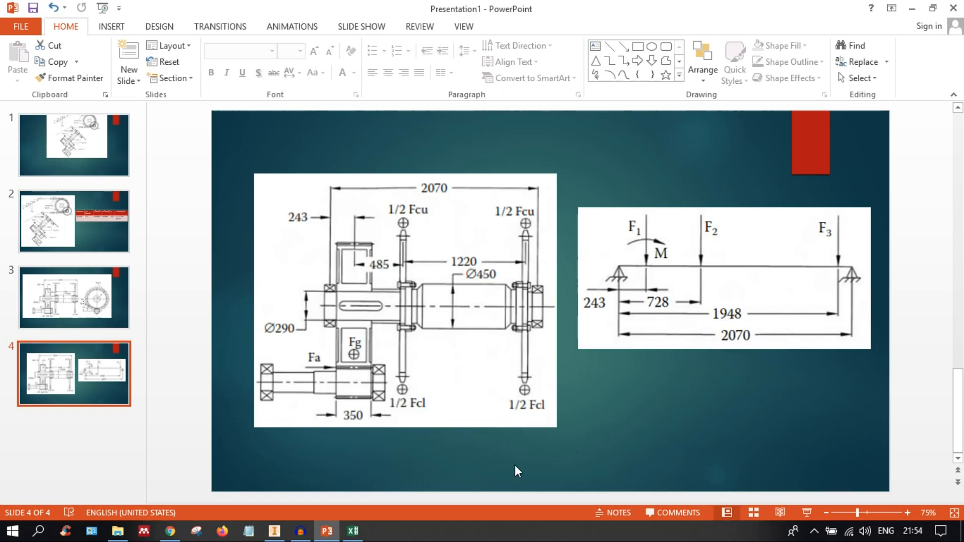
Step: Switch to Excel and start the third force row with number 3 in G8 and F3 in H8
left_click(353, 530)
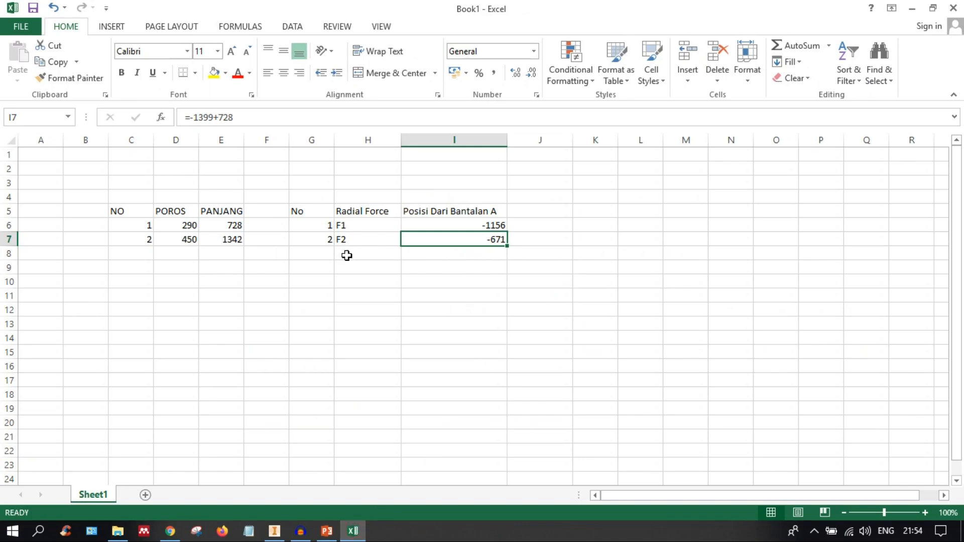
left_click(318, 255)
type("3")
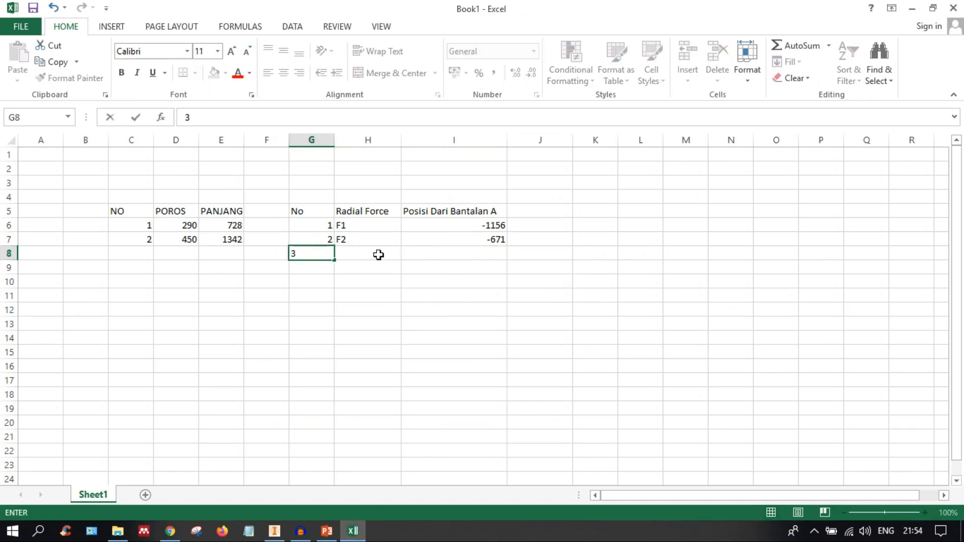
left_click(379, 254)
type("F")
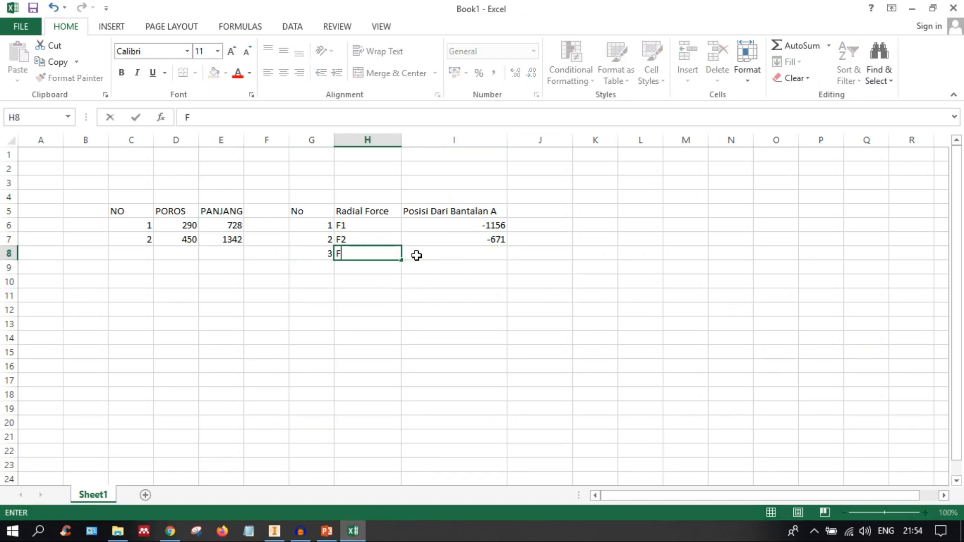
type("3")
Step: Calculate F3's position in I8 with the formula =-1399+1948, checking the distance in PowerPoint's load diagram
left_click(427, 255)
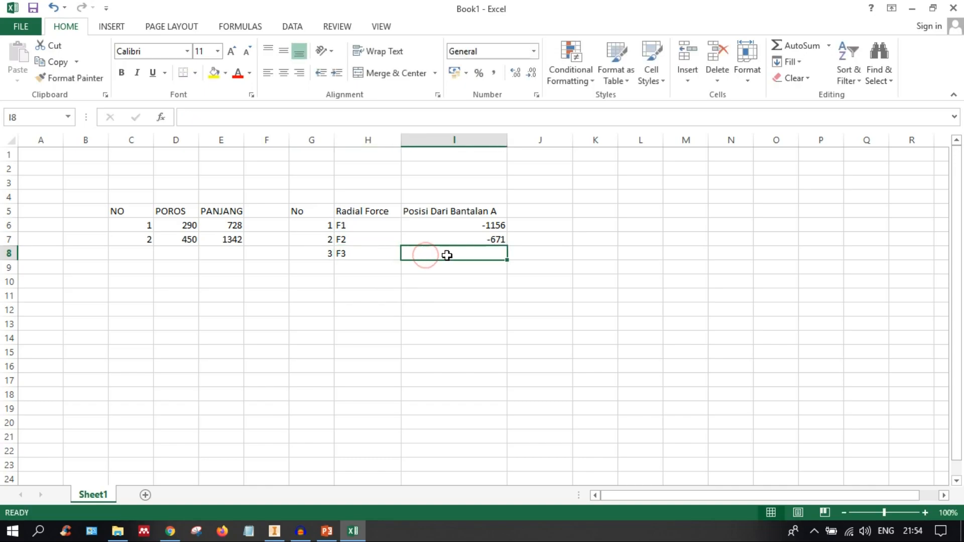
type("=-13")
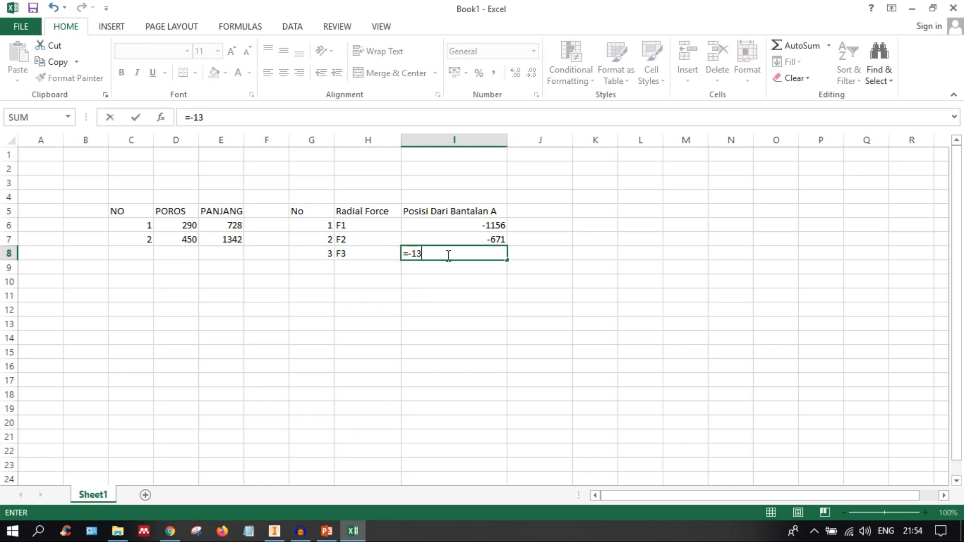
type("99+19")
key("alt+Tab")
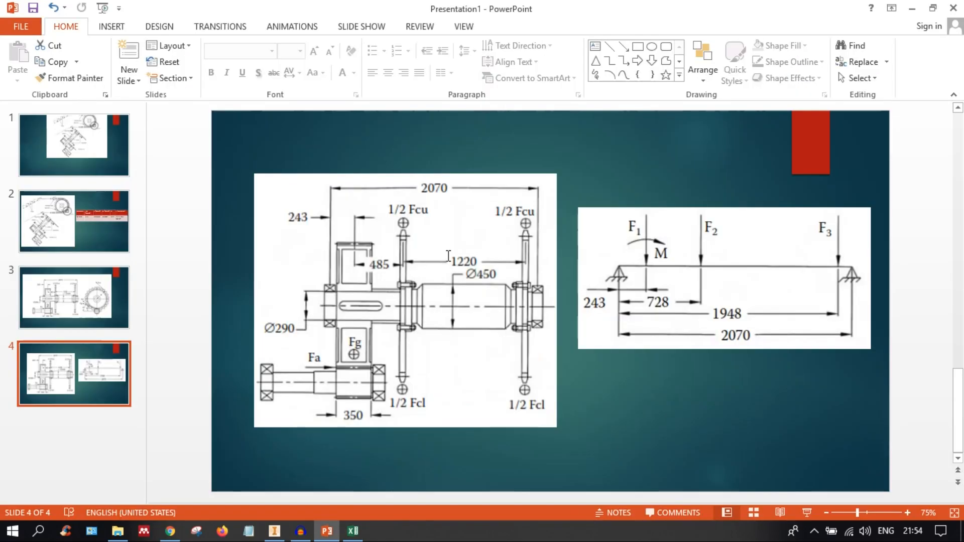
key("alt+Tab")
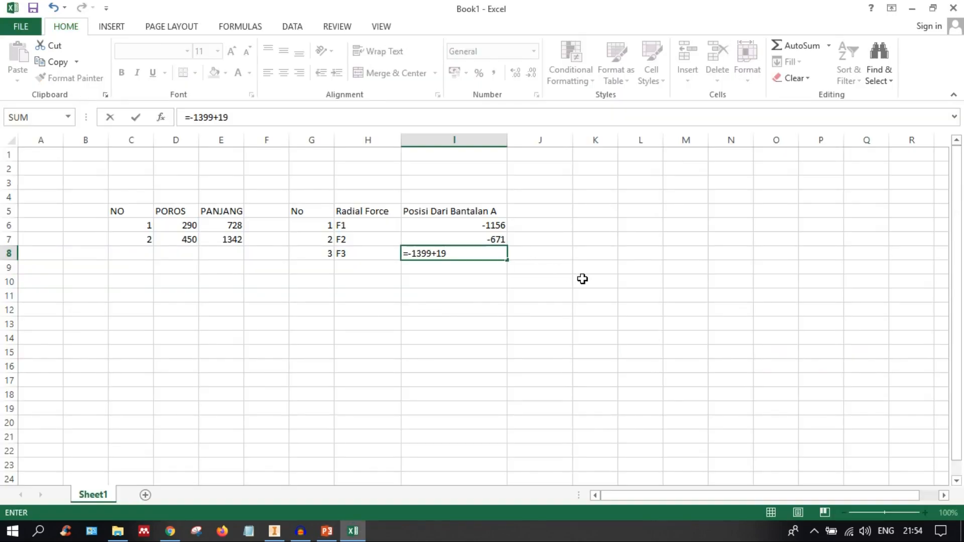
type("48")
key("Return")
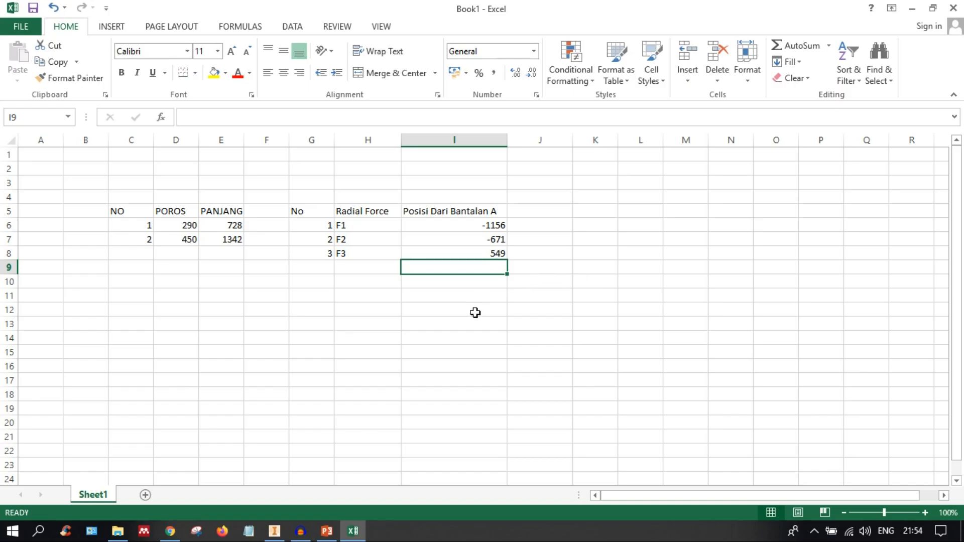
Step: Return to Inventor and set the third radial force's distance from the middle of the section to 549 mm
key("alt+Tab")
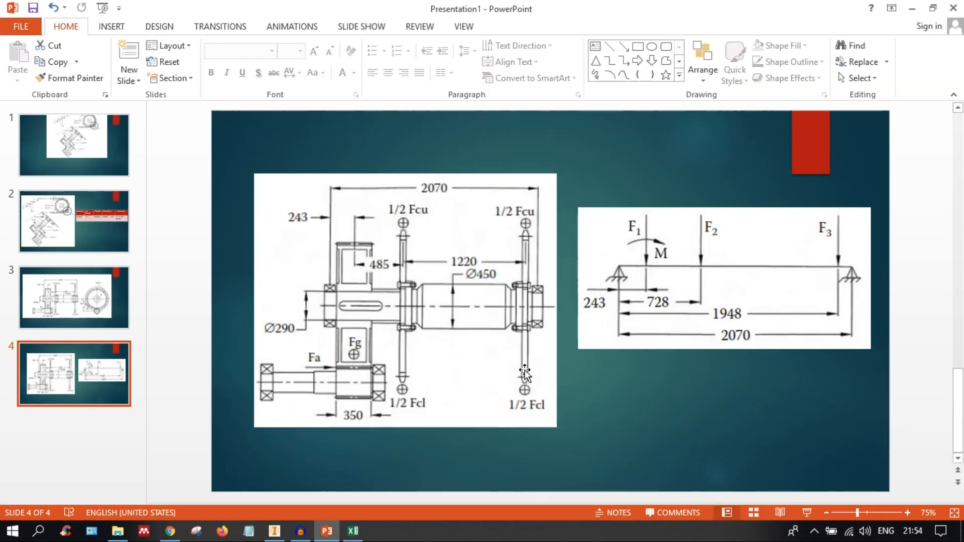
left_click(275, 531)
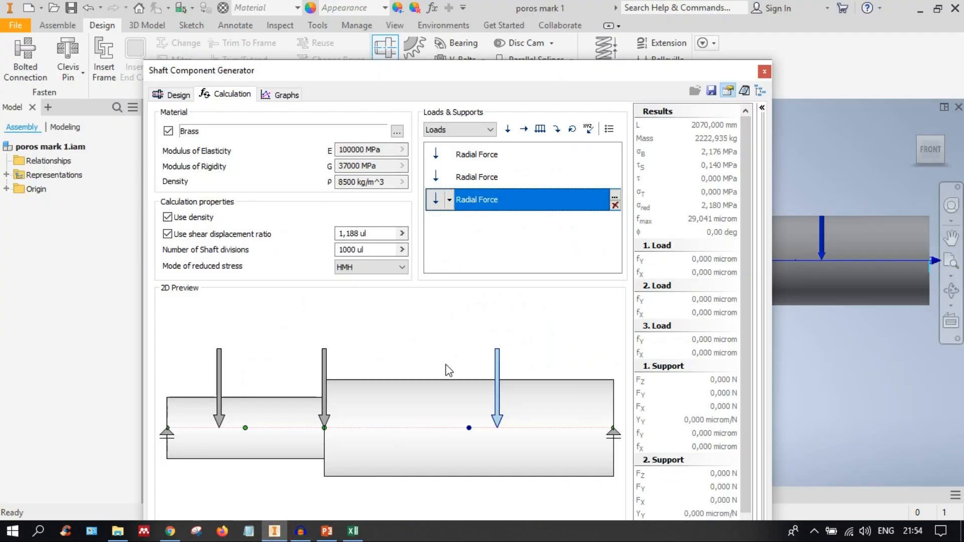
double_click(497, 363)
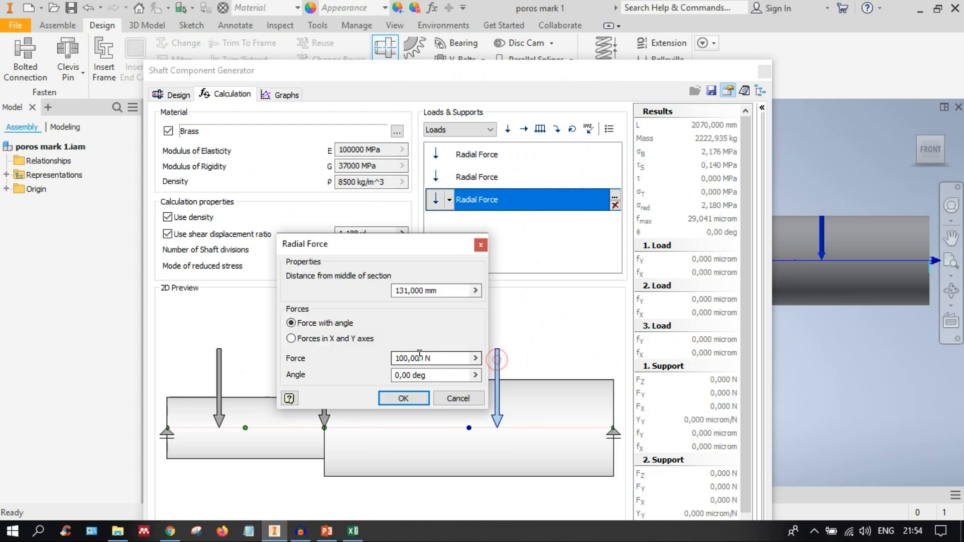
left_click(444, 289)
type("549")
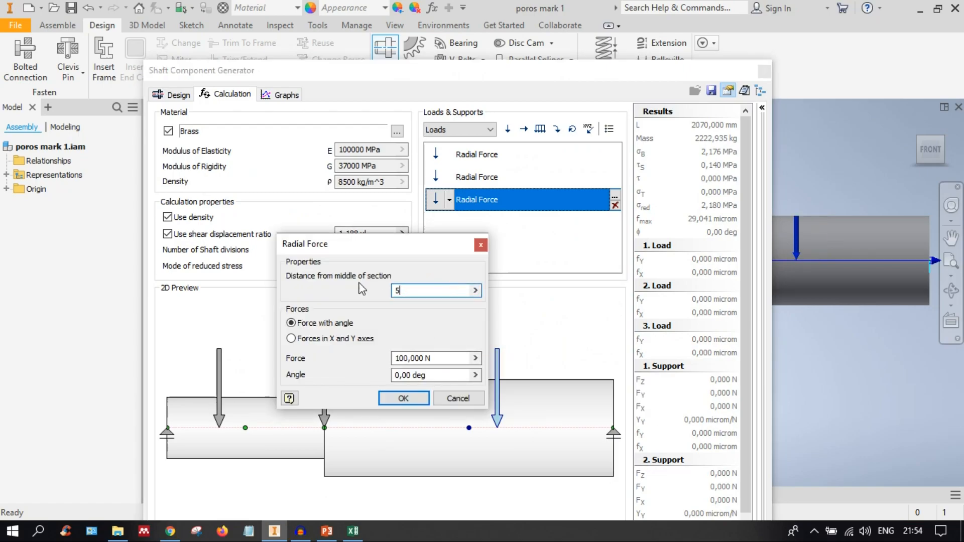
Step: Set the third radial force's magnitude to 500 N and accept its properties, after consulting the load diagram in PowerPoint
left_click(438, 356)
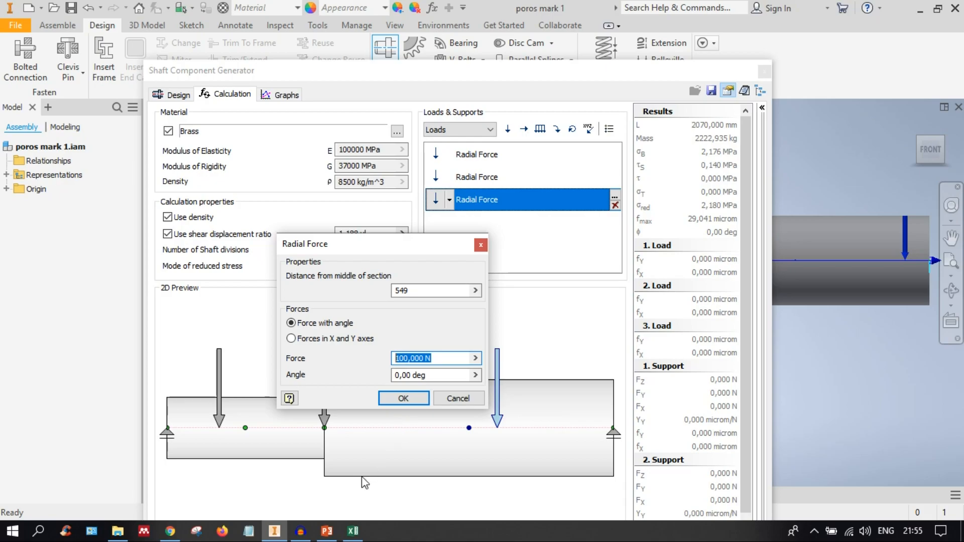
left_click(327, 531)
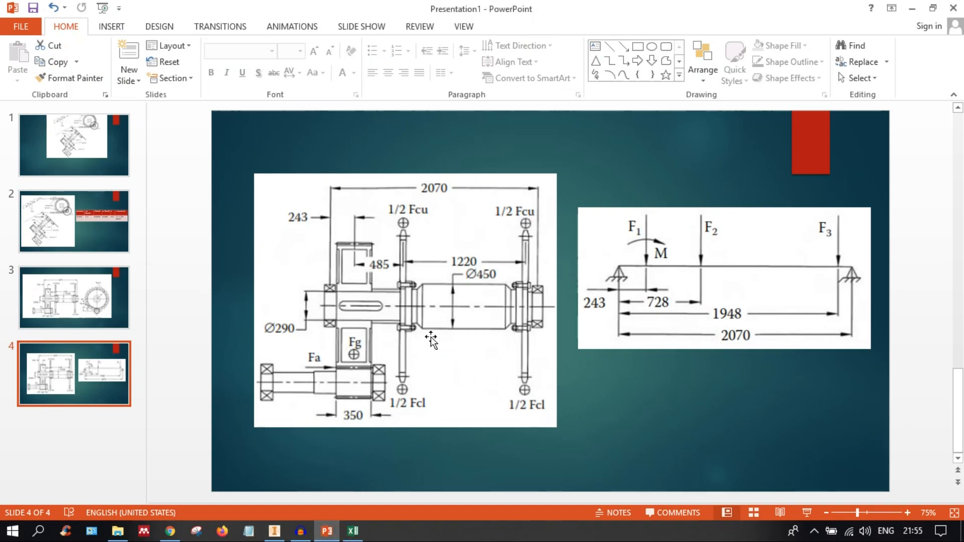
left_click(912, 9)
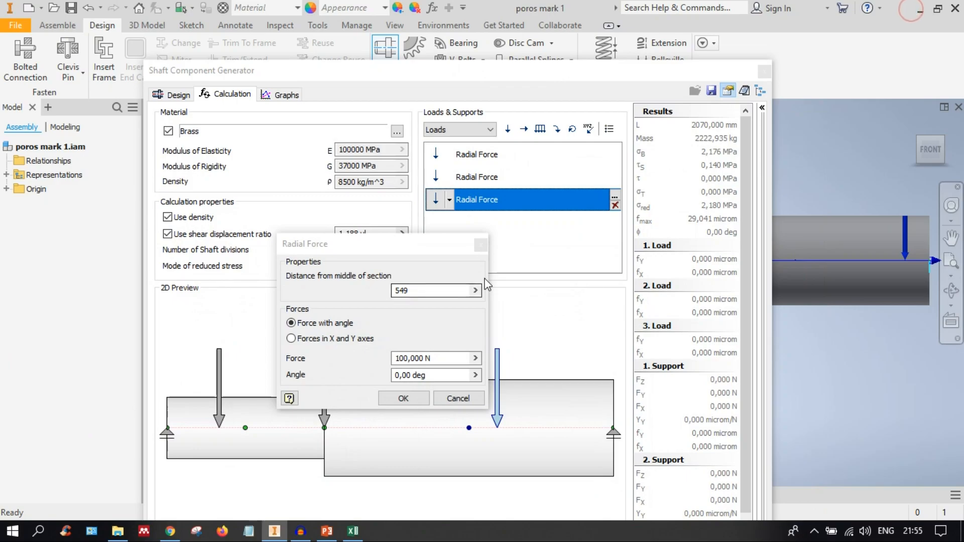
left_click(423, 246)
left_click_drag(450, 224, 459, 214)
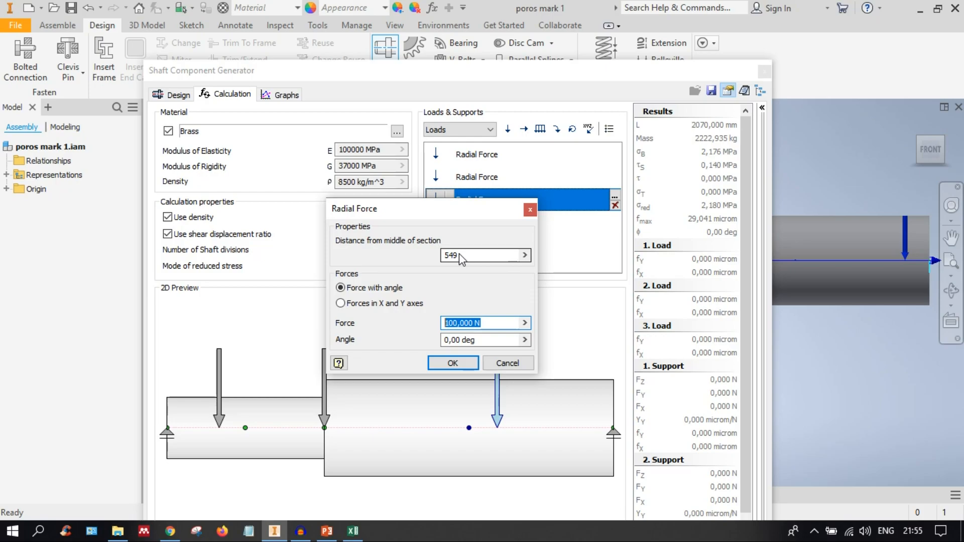
type("500")
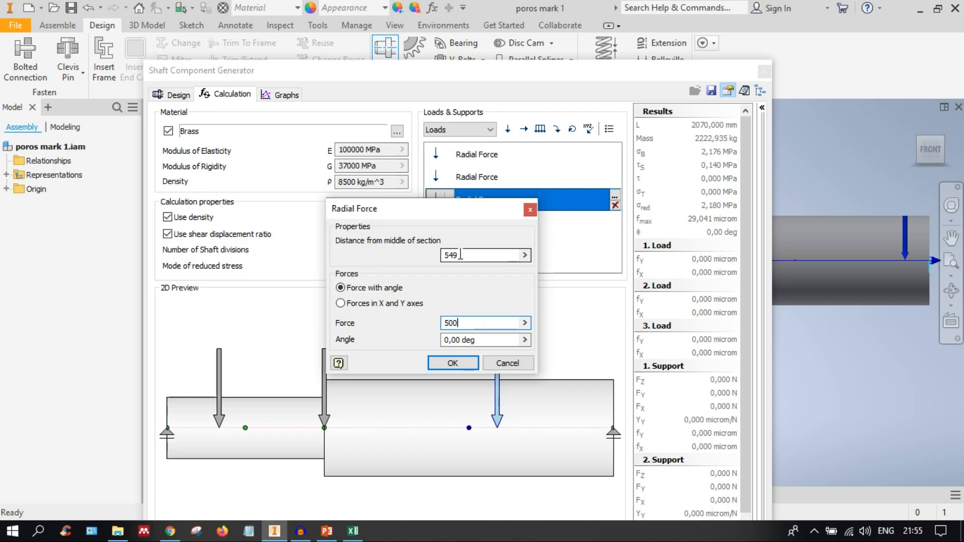
left_click(459, 363)
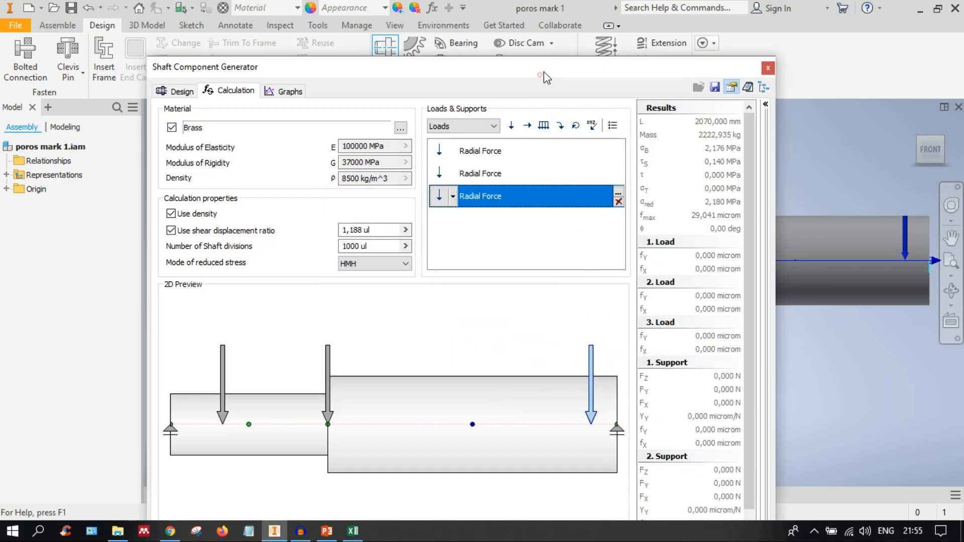
Step: Reposition the Shaft Component Generator to show the whole preview, and review the two end supports and the first radial force
left_click_drag(544, 71, 575, 45)
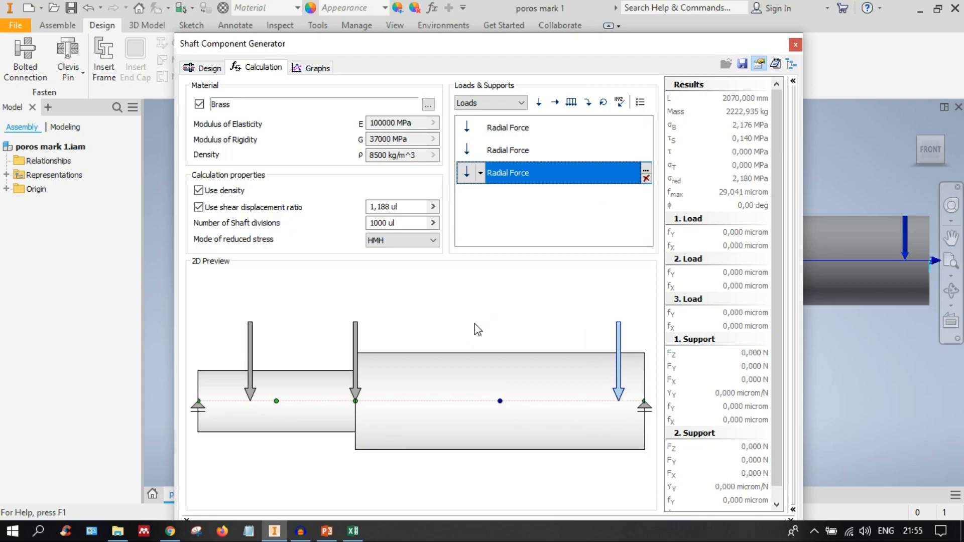
left_click(199, 407)
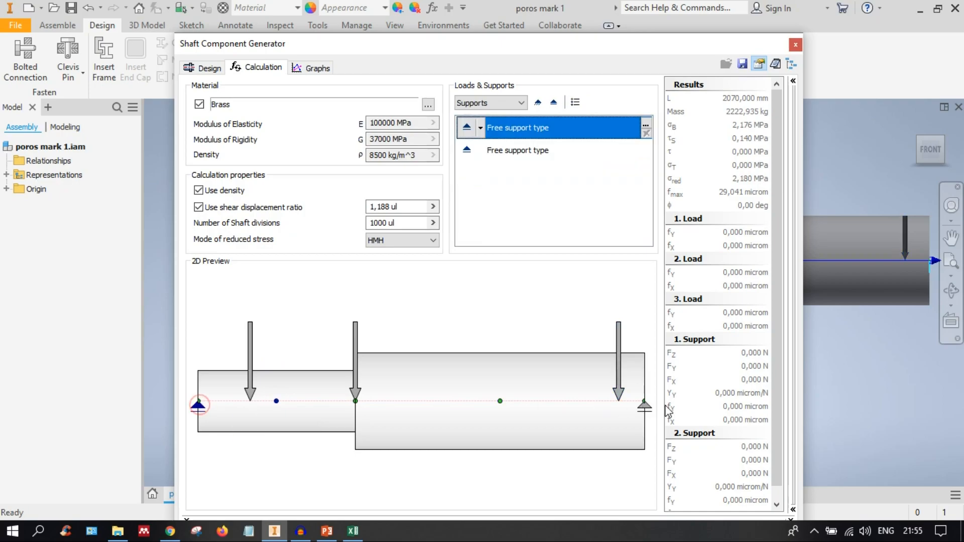
left_click(646, 405)
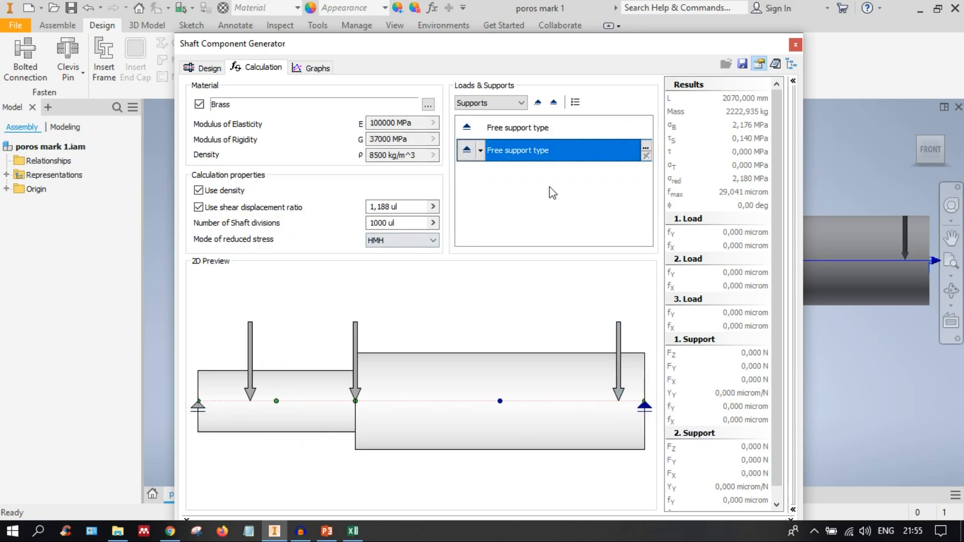
left_click(249, 344)
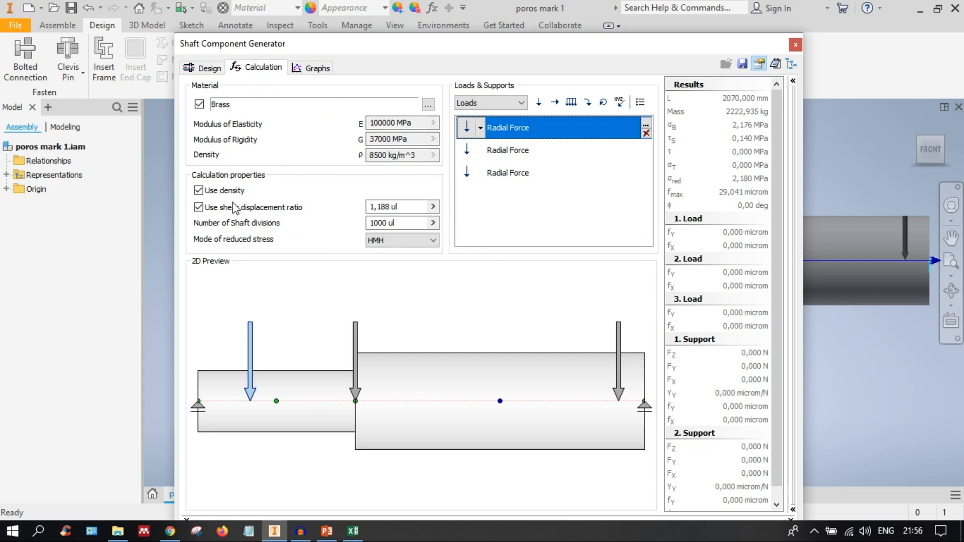
Step: Assign SS 304 from the material types as the shaft material, checking its properties against the material table in PowerPoint
left_click(227, 106)
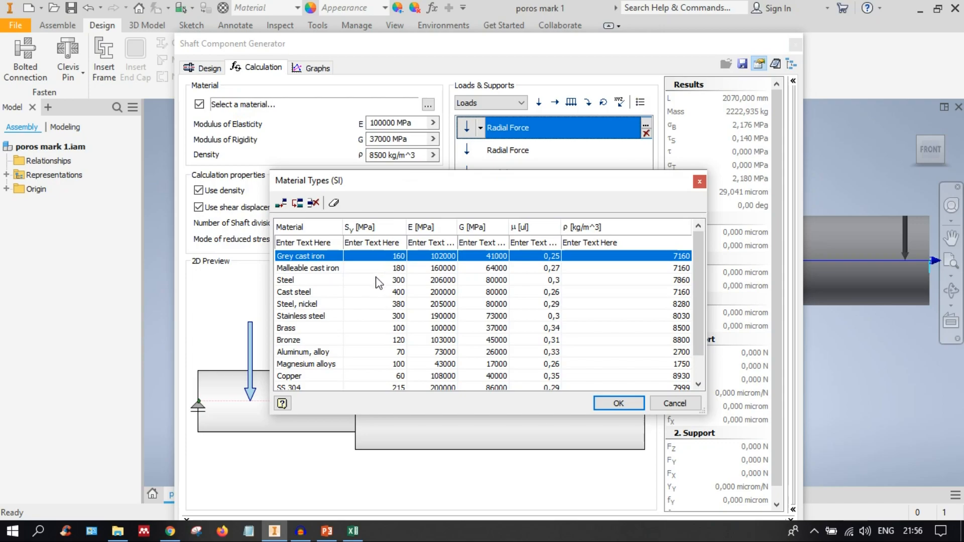
scroll(380, 284, "down", 1)
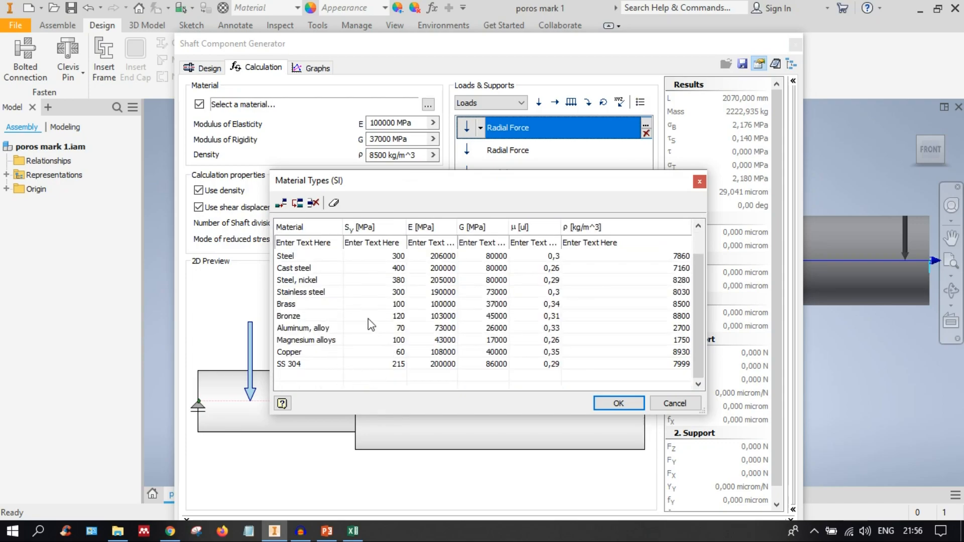
scroll(365, 320, "up", 1)
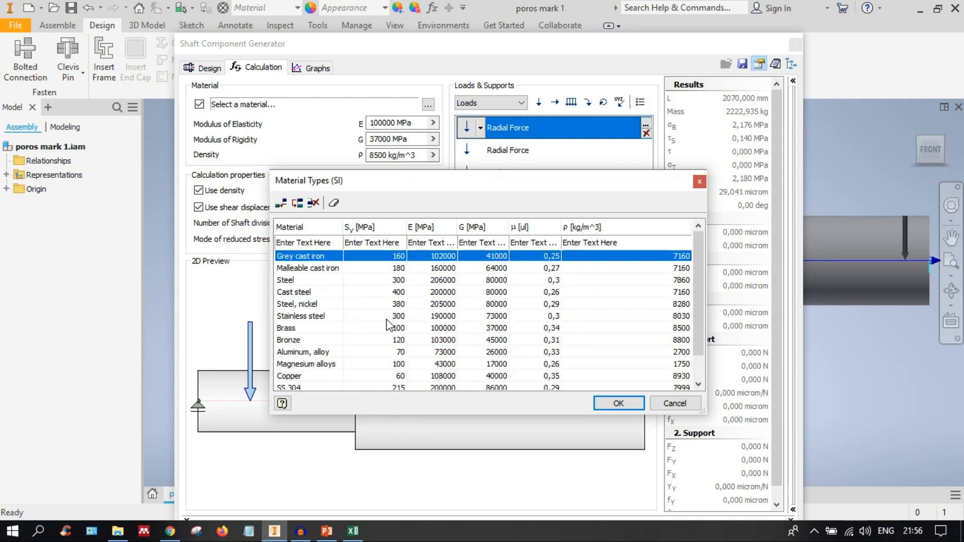
scroll(386, 325, "down", 1)
left_click(296, 365)
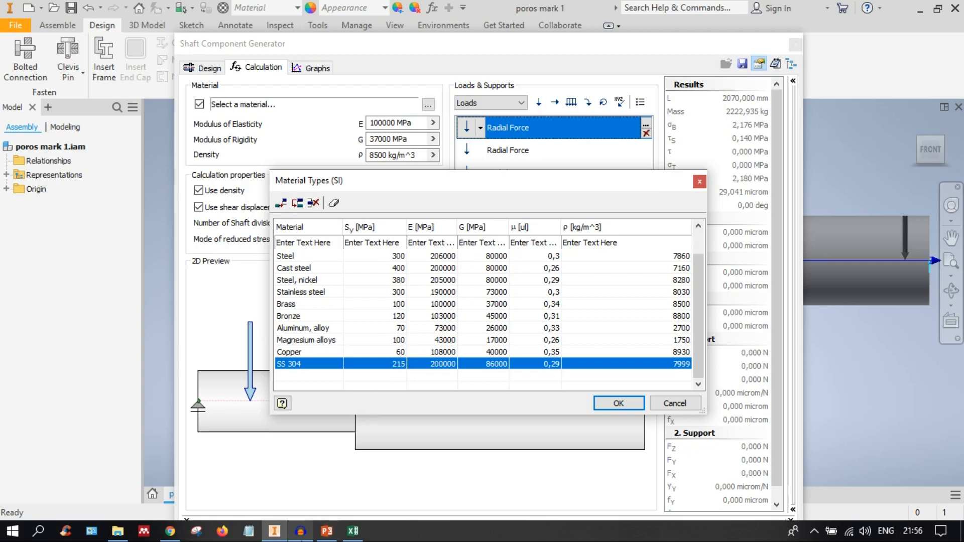
left_click(327, 530)
left_click(80, 230)
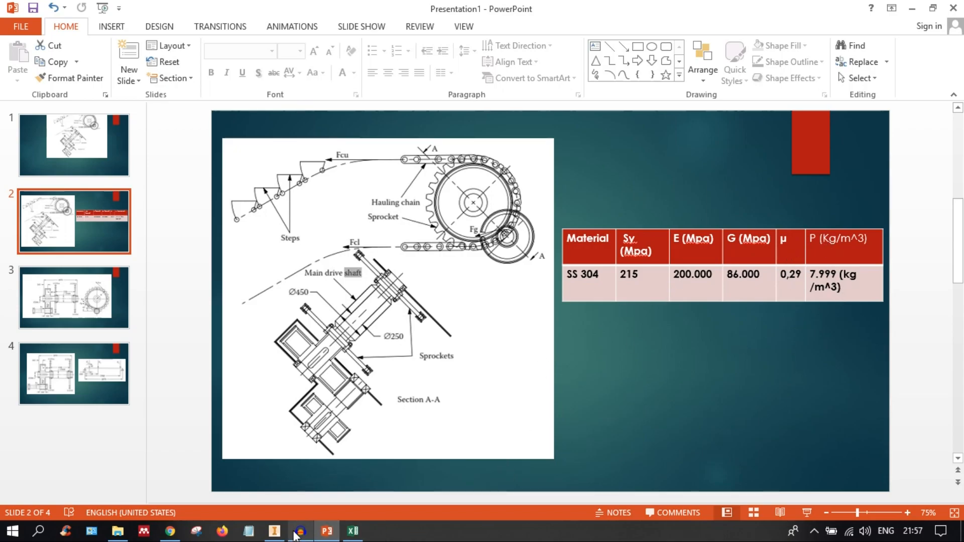
left_click(274, 531)
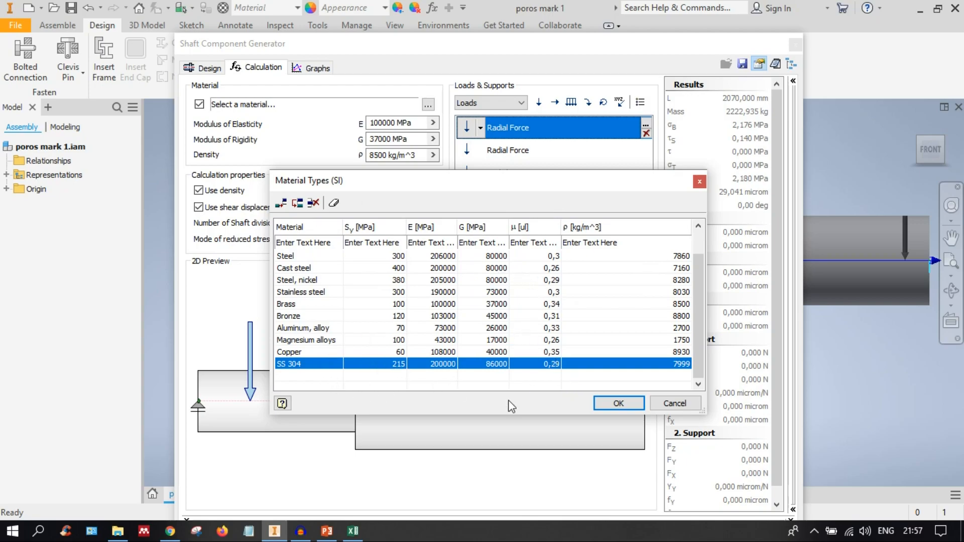
left_click(617, 403)
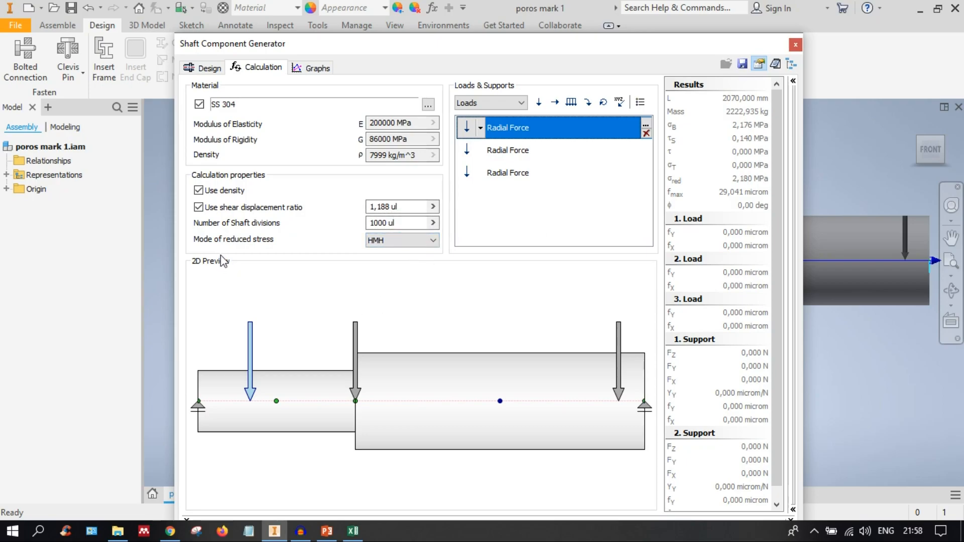
Step: Review the modes of reduced stress, keep HMH, and reposition the Shaft Component Generator to reveal its lower part
left_click(380, 241)
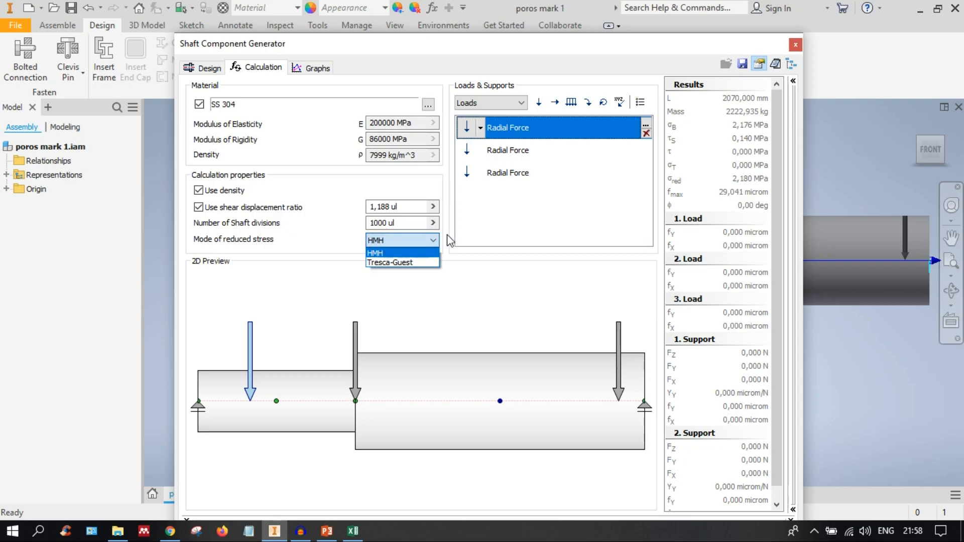
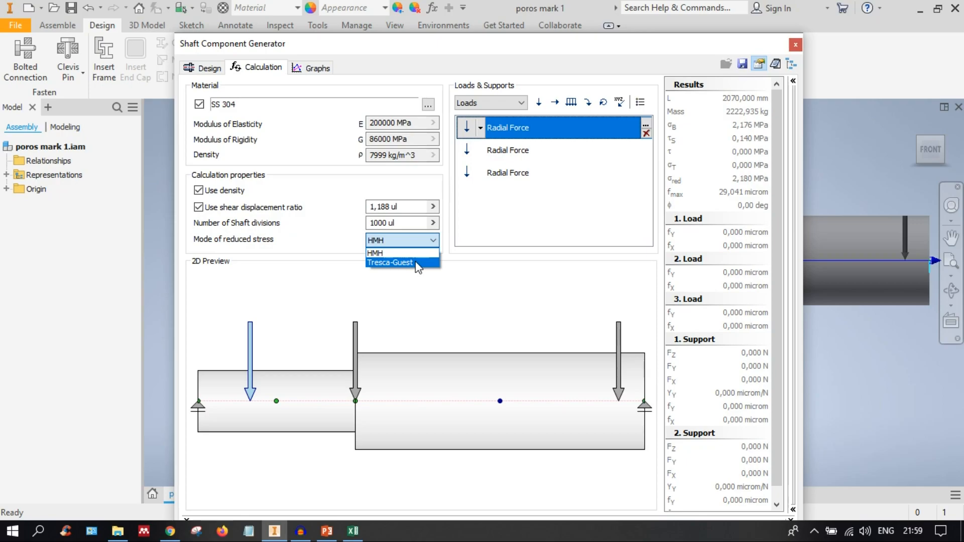
left_click(382, 253)
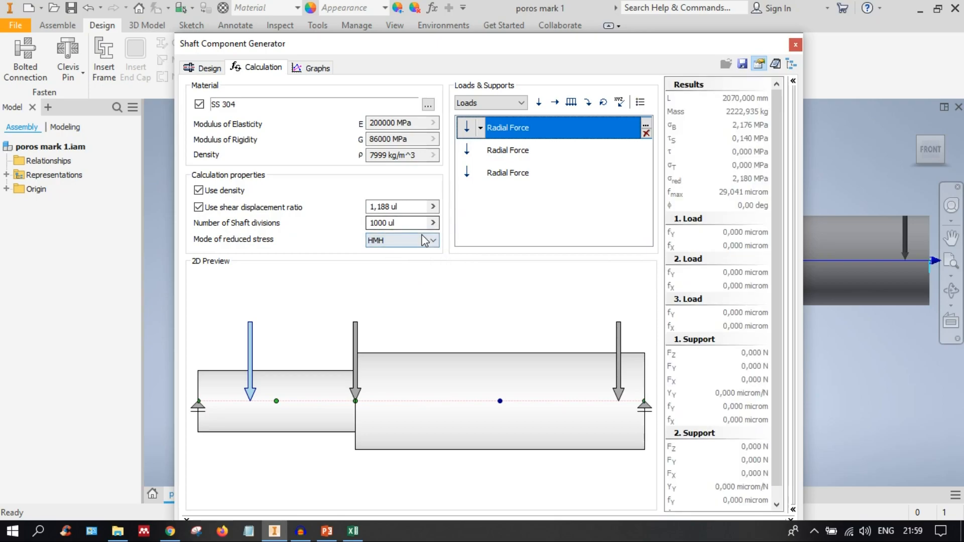
left_click_drag(533, 54, 493, 29)
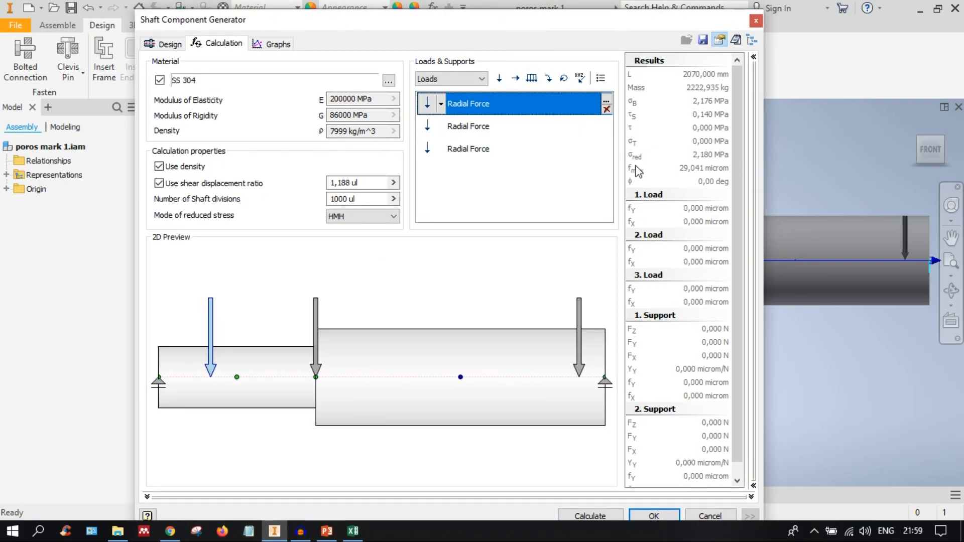
Step: Generate the shaft's HTML results report, review its loads, supports and results tables in the browser, and return to Inventor
left_click(736, 40)
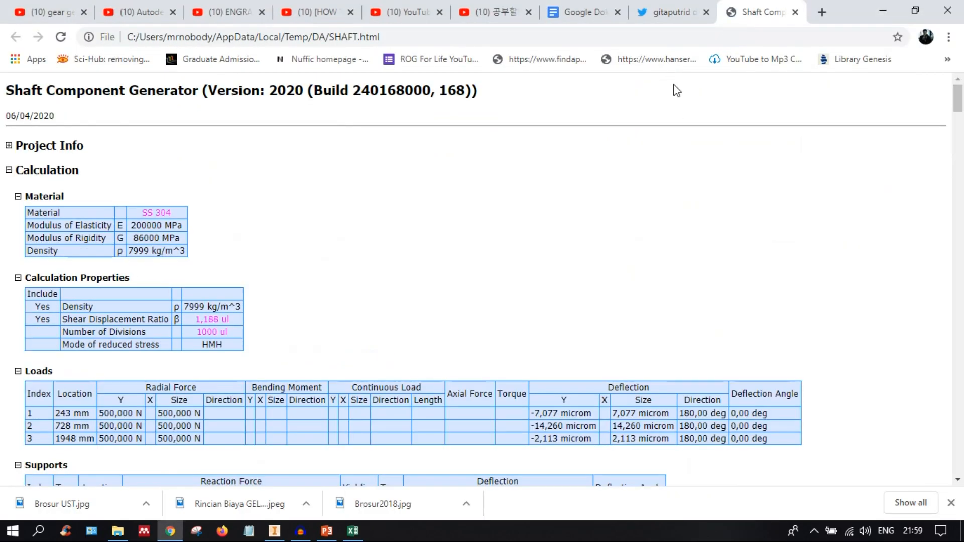
scroll(535, 226, "down", 4)
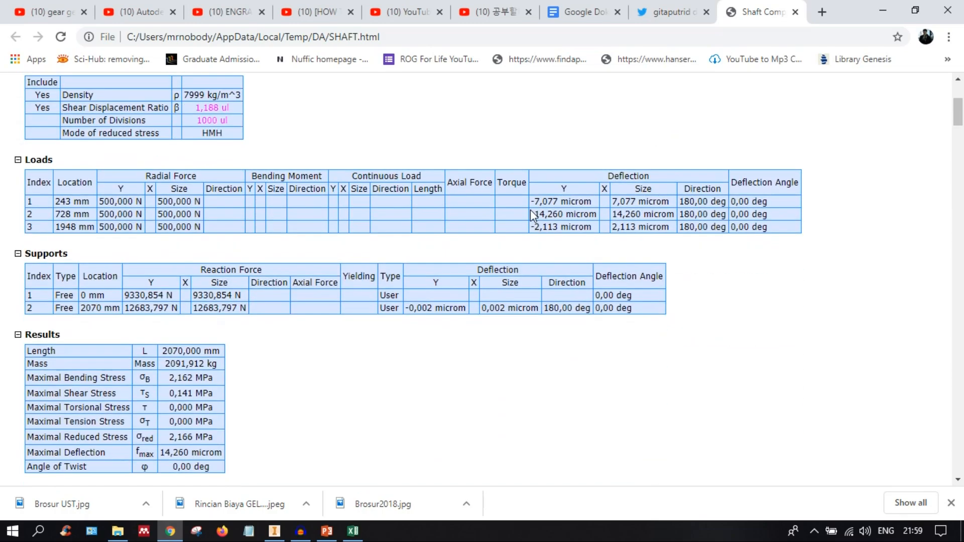
key("alt+Tab")
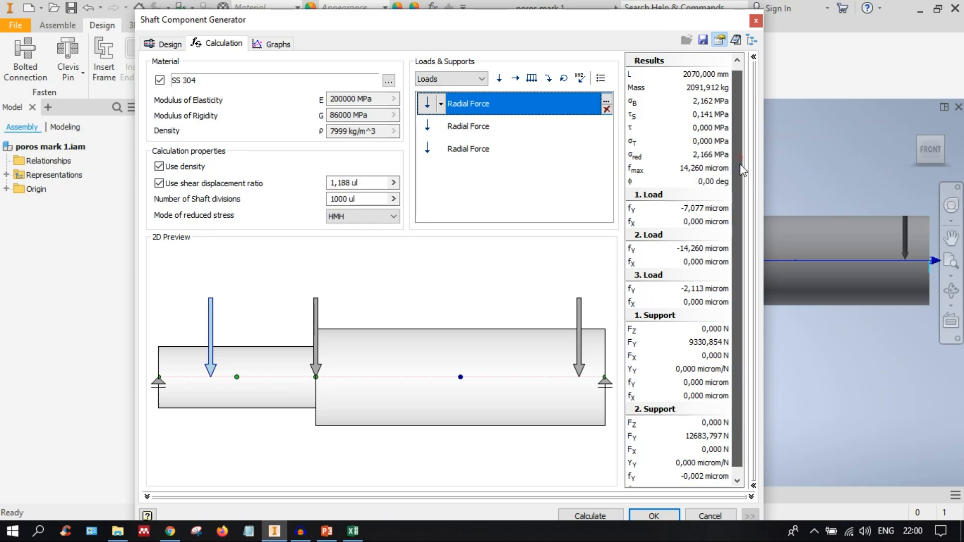
Step: Review the calculated mass, stresses and load deflections in the Shaft Component Generator's results
scroll(721, 203, "down", 1)
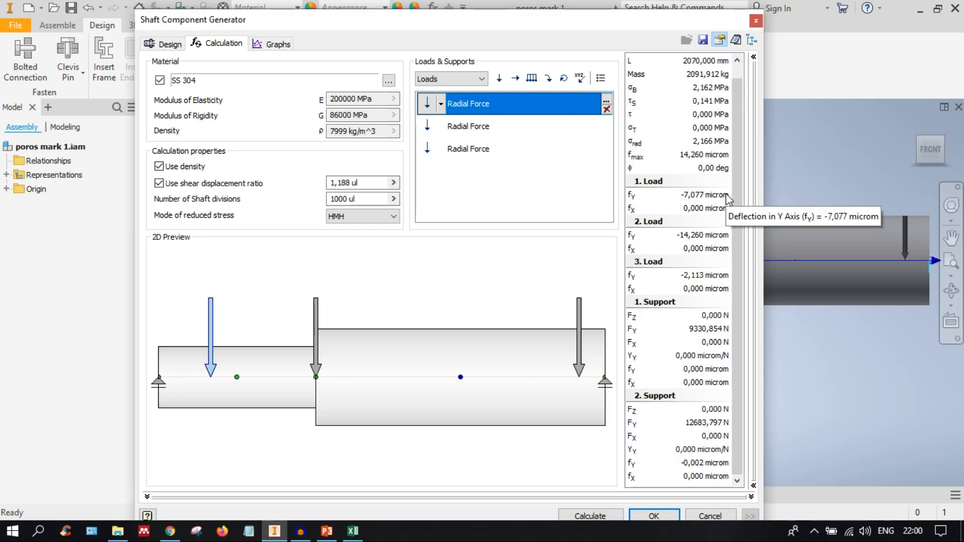
scroll(724, 137, "up", 1)
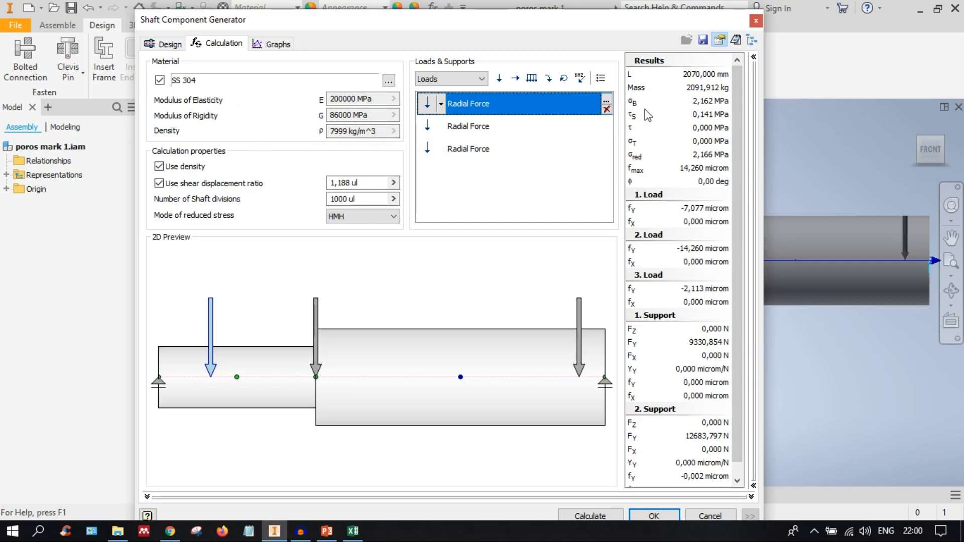
mouse_move(645, 120)
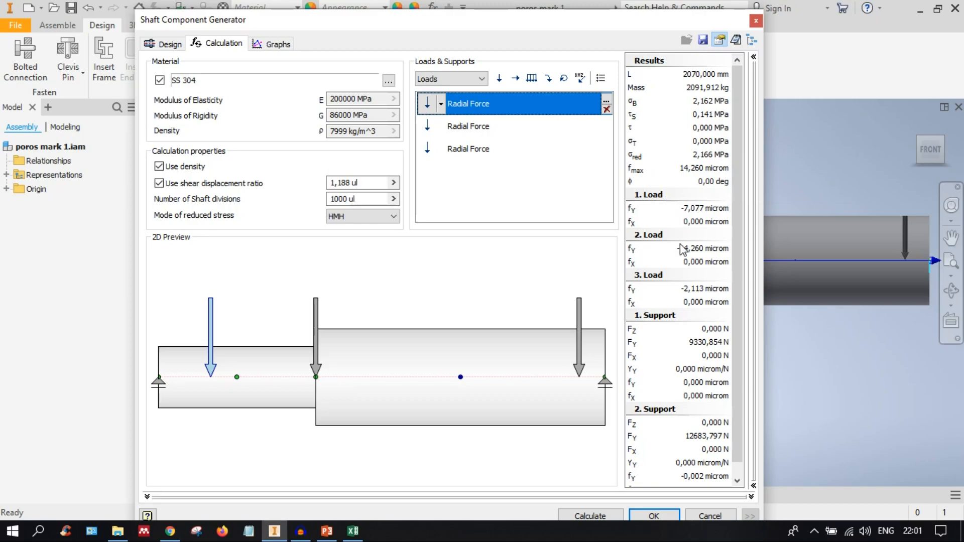
left_click_drag(738, 213, 735, 252)
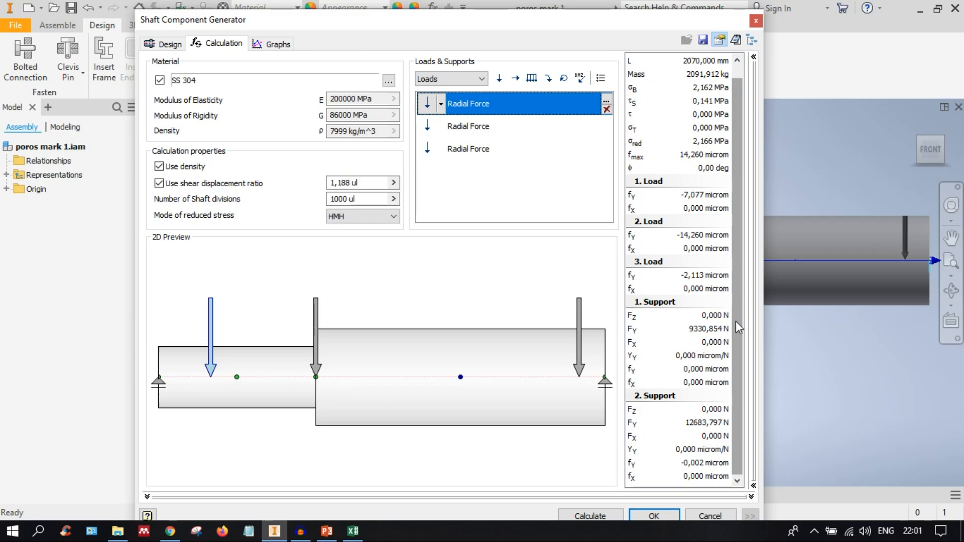
Step: Examine the first support's Y-axis reaction force and locate that support in the 2D preview, glancing at the shaft slide in PowerPoint
left_click(716, 329)
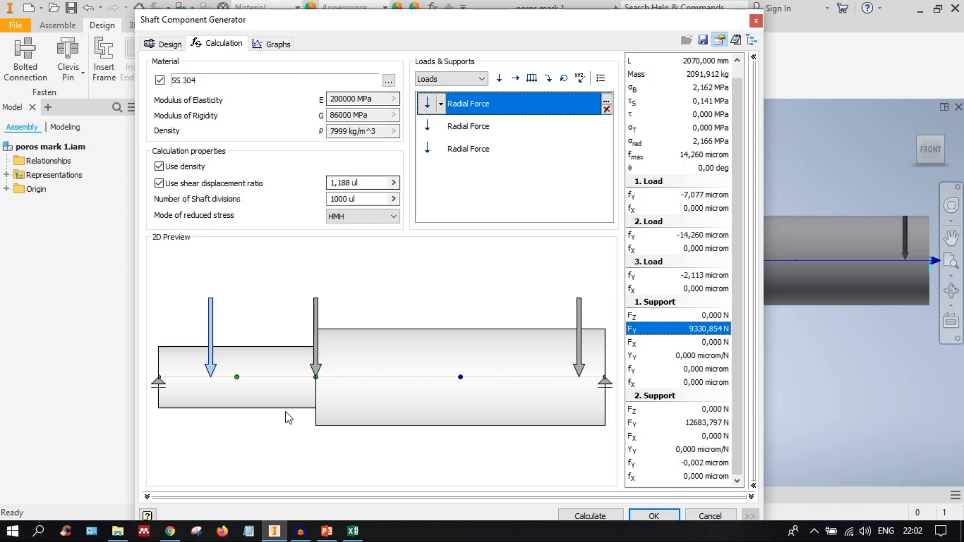
left_click(326, 531)
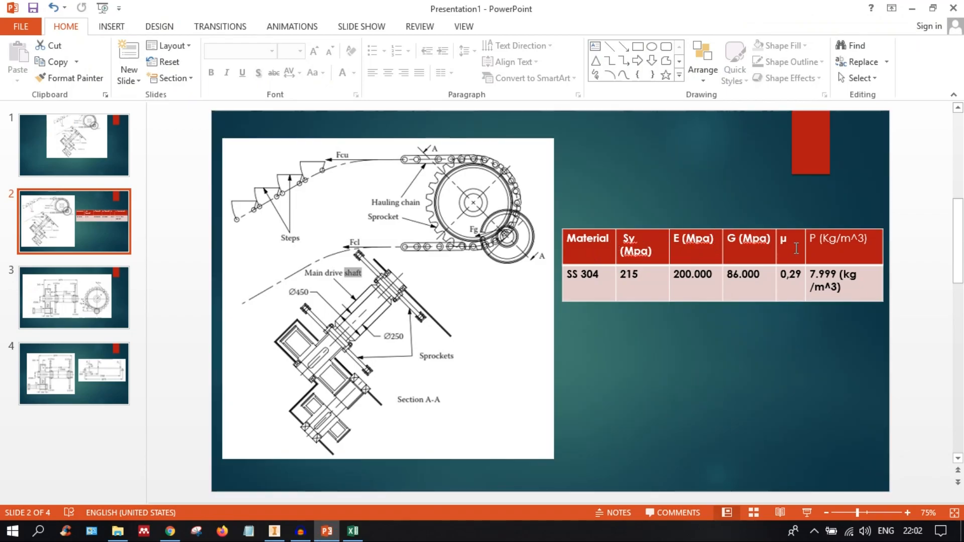
left_click(274, 531)
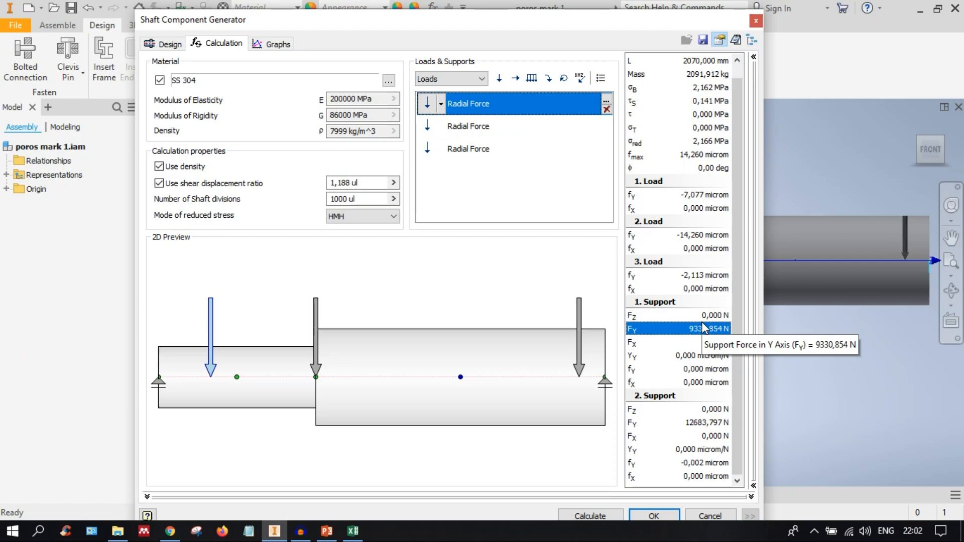
left_click(694, 343)
left_click(693, 326)
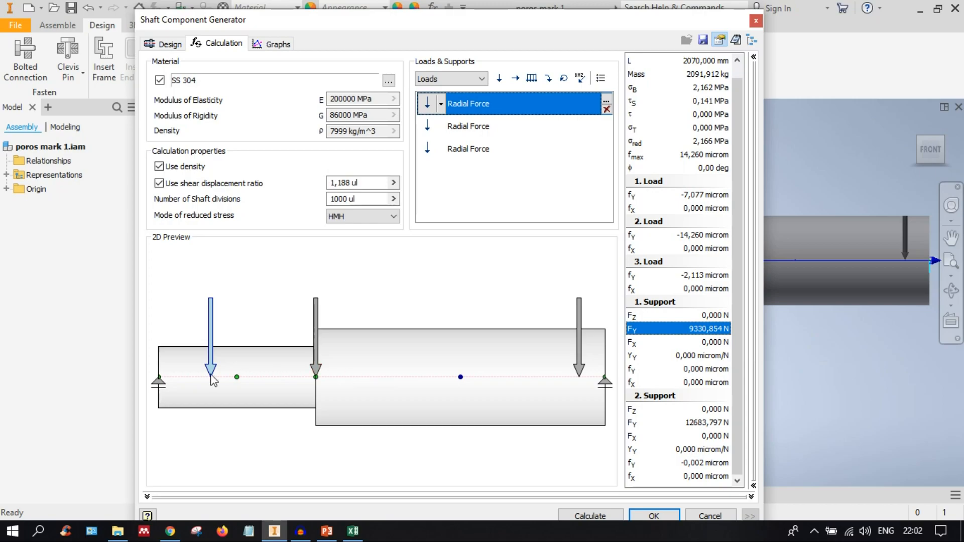
left_click(164, 385)
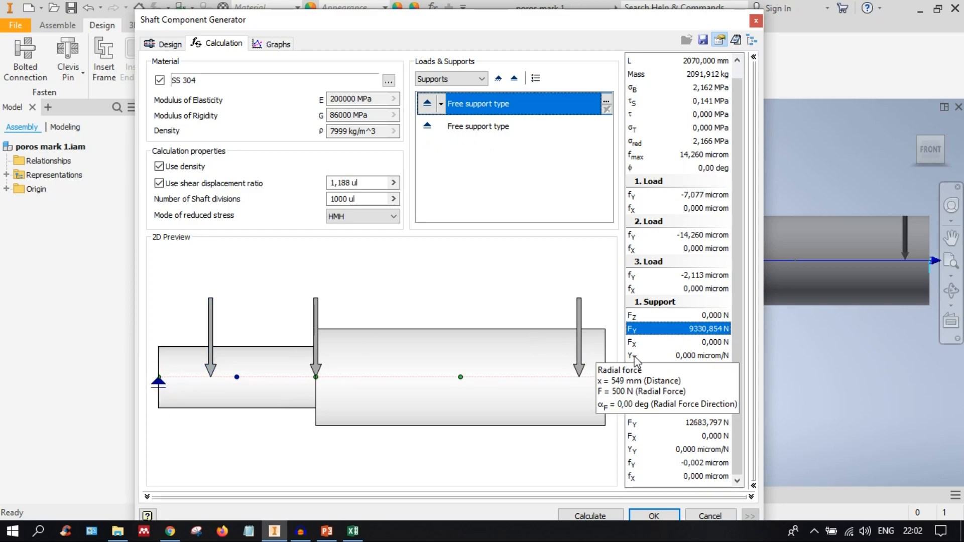
Step: Compare the Y-axis reaction forces of the second and first supports, and look over the complete results list
left_click(665, 424)
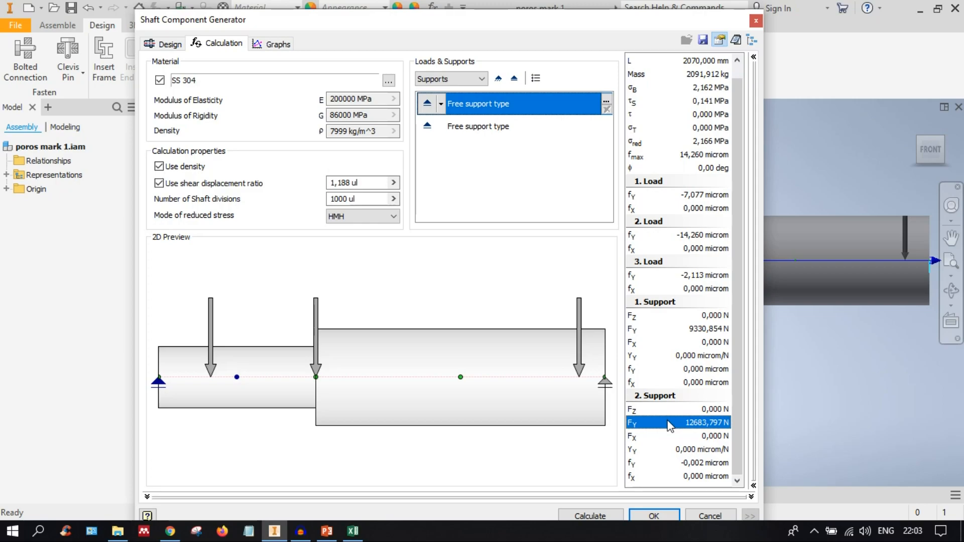
mouse_move(705, 429)
left_click(721, 330)
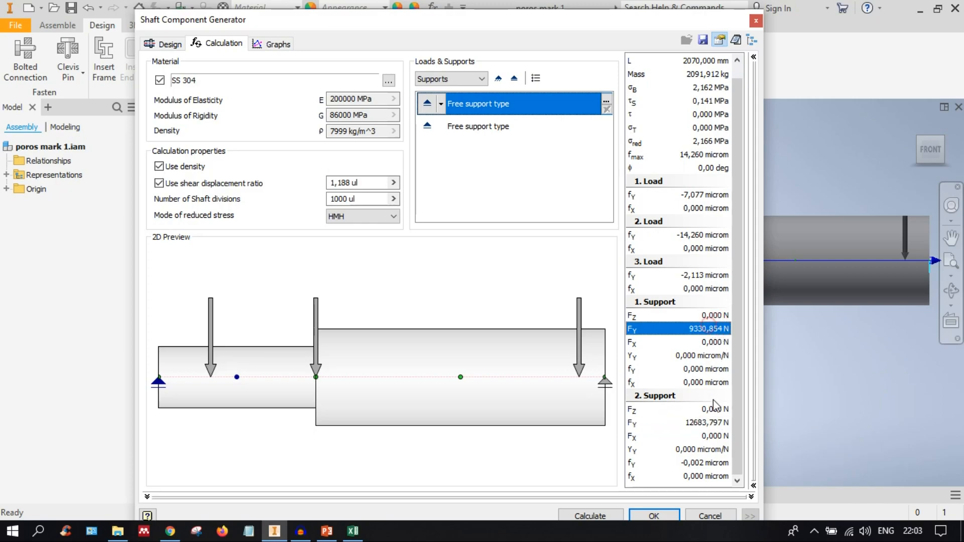
left_click(711, 422)
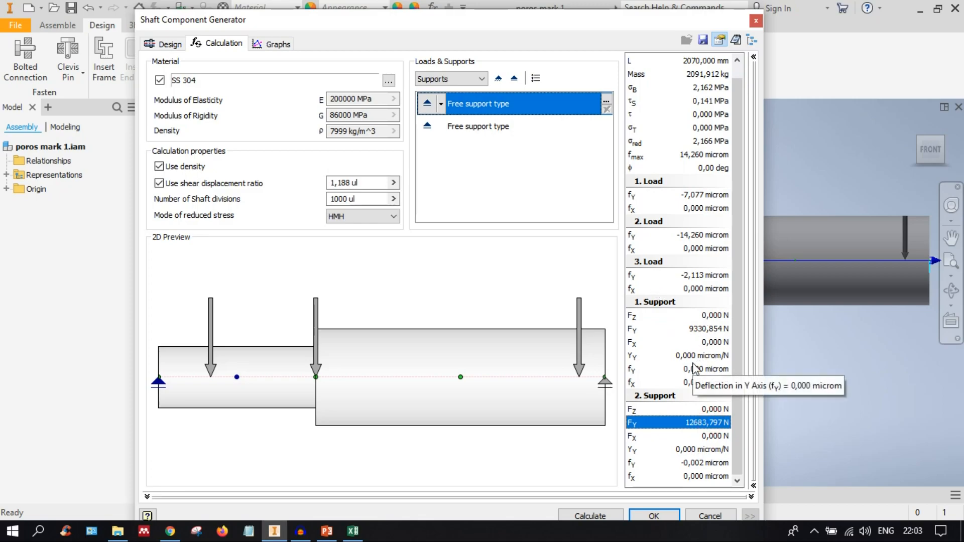
scroll(705, 321, "up", 1)
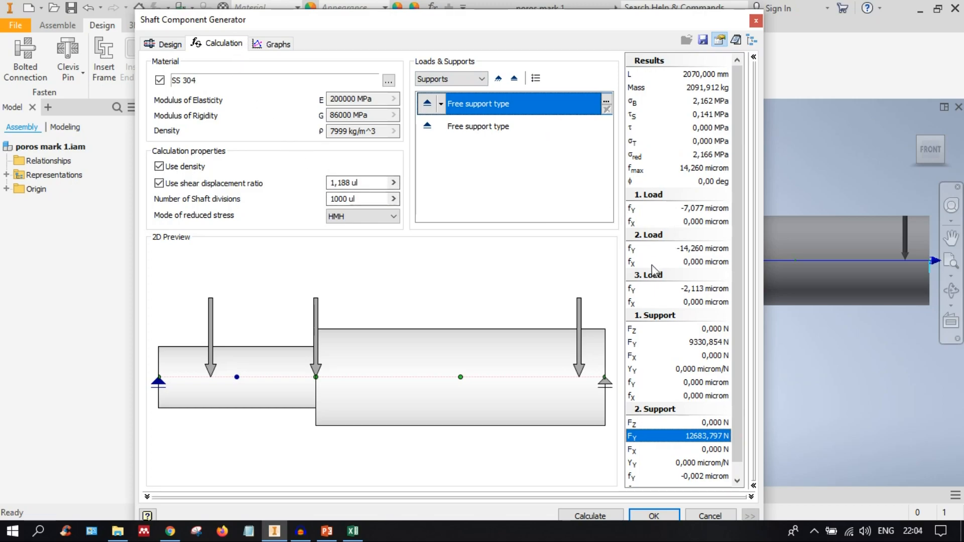
scroll(654, 236, "down", 1)
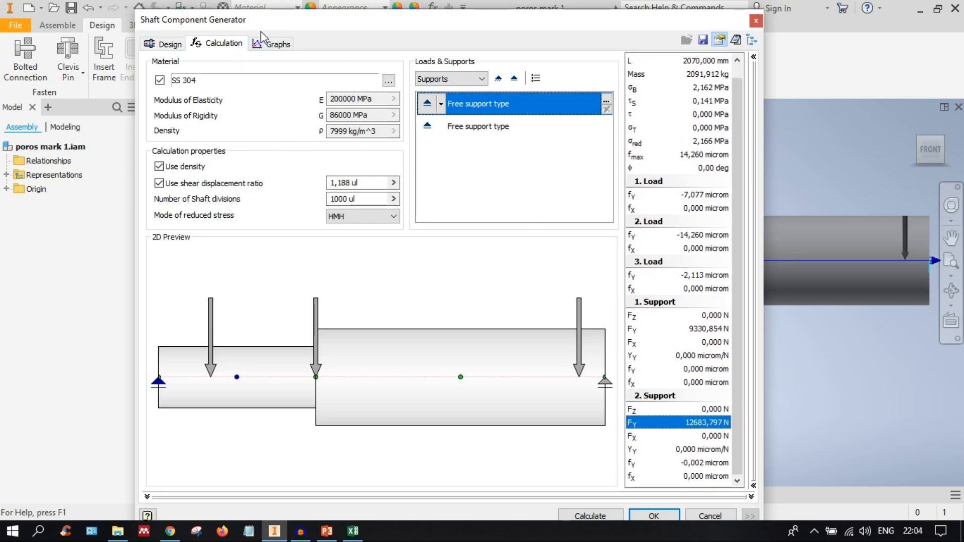
Step: Examine the shaft's shear force, bending moment, deflection angle and deflection graphs together with the support results
left_click(277, 44)
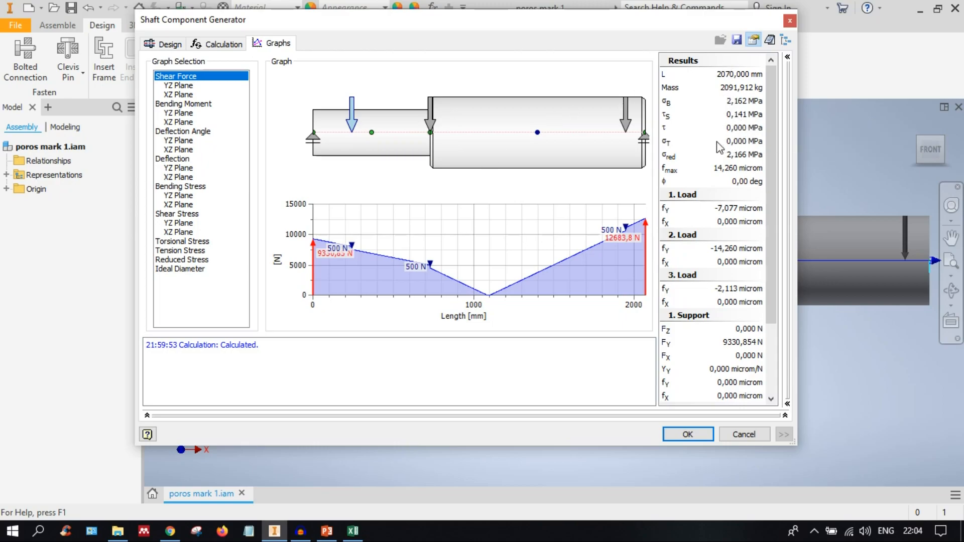
scroll(723, 136, "down", 3)
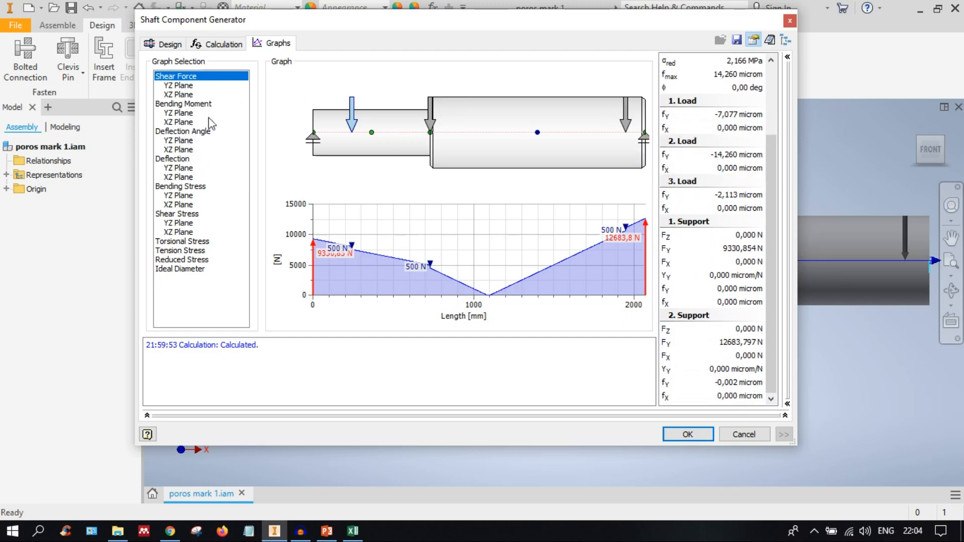
left_click(185, 77)
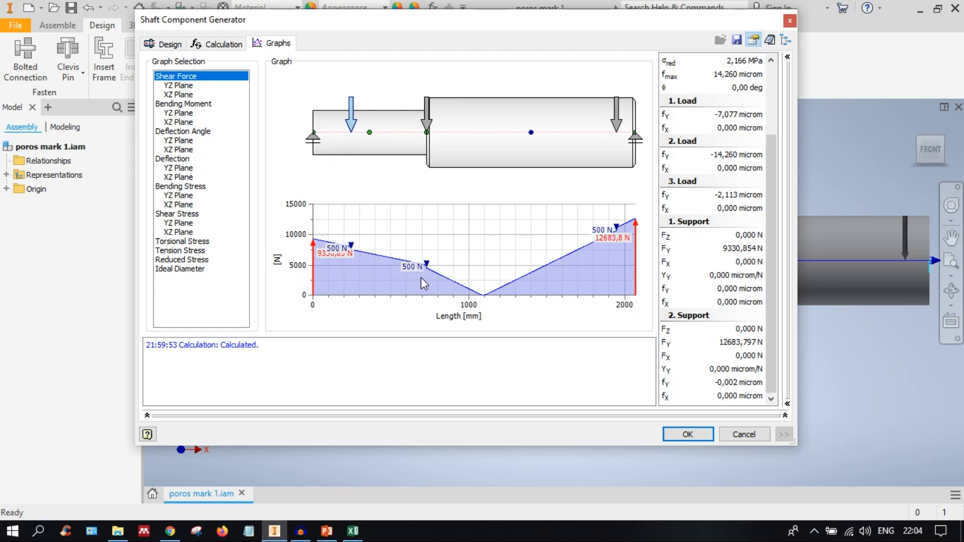
left_click(201, 106)
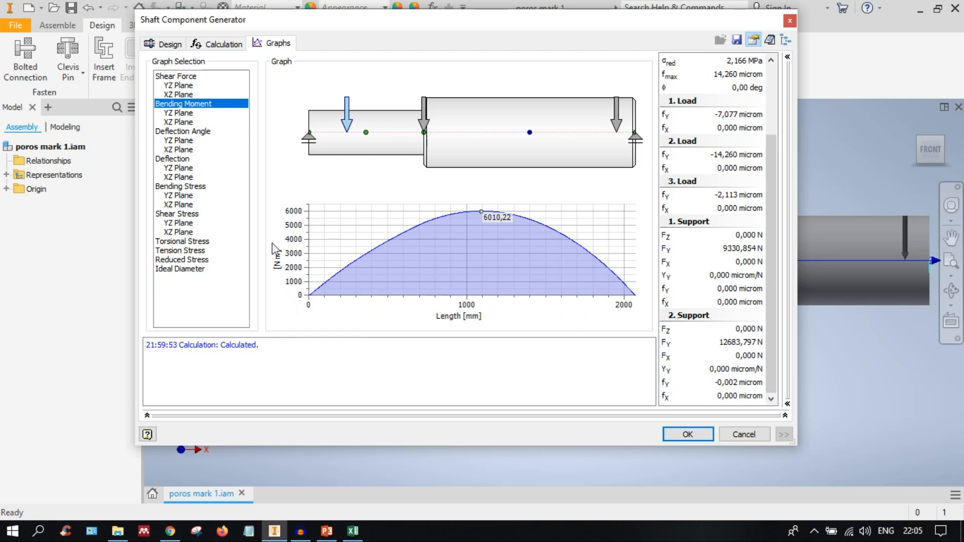
left_click(170, 76)
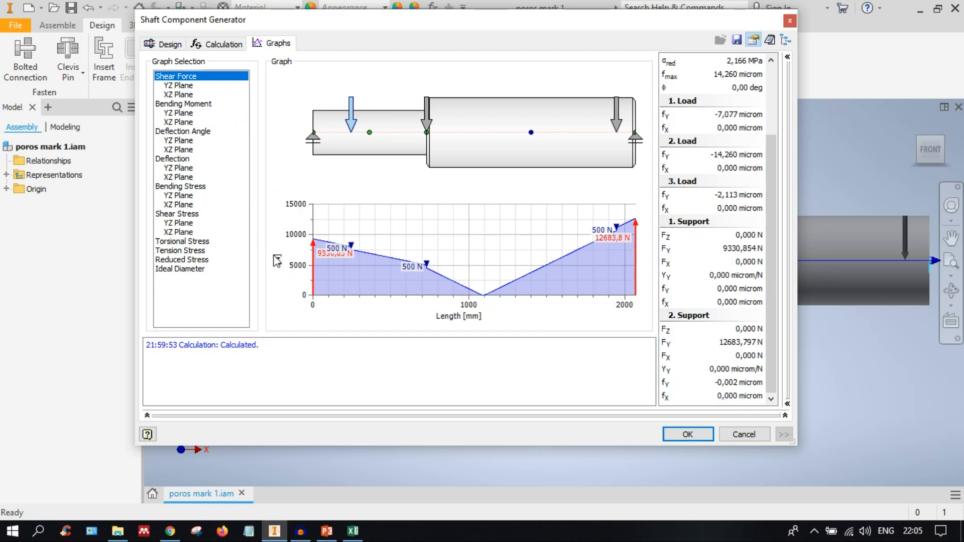
left_click(180, 132)
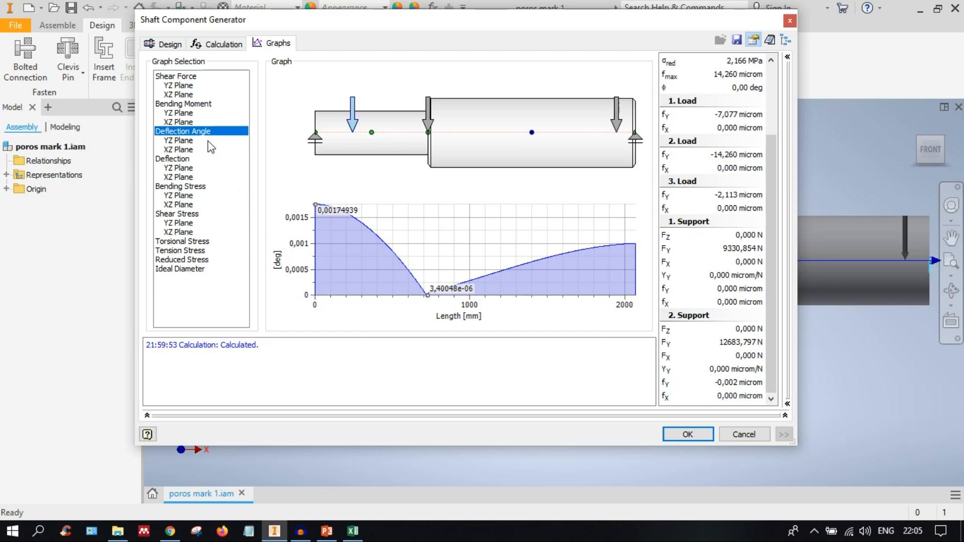
left_click(189, 159)
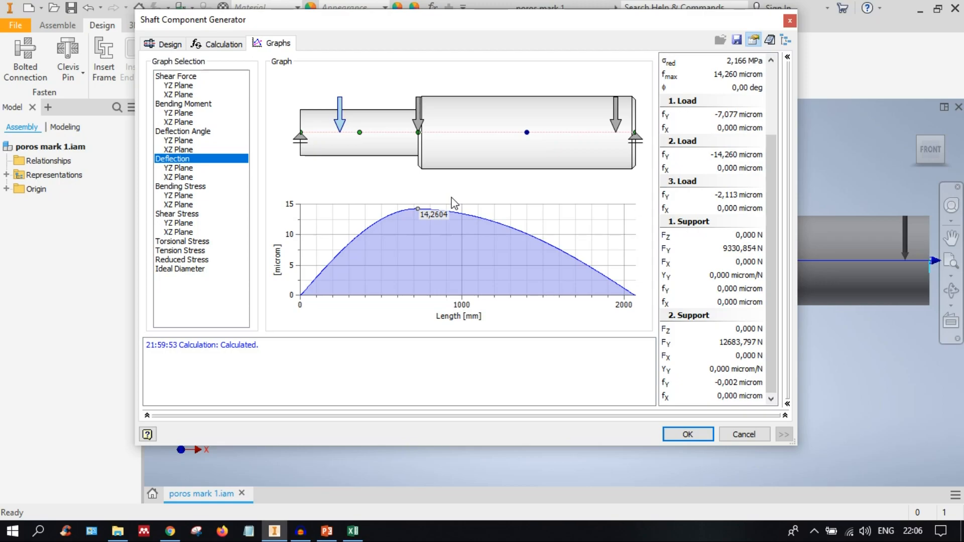
Step: Examine the shaft's deflection, bending stress, shear stress, torsional stress, tension stress, reduced stress and ideal diameter graphs
mouse_move(462, 216)
mouse_move(418, 213)
mouse_move(491, 221)
left_click(187, 190)
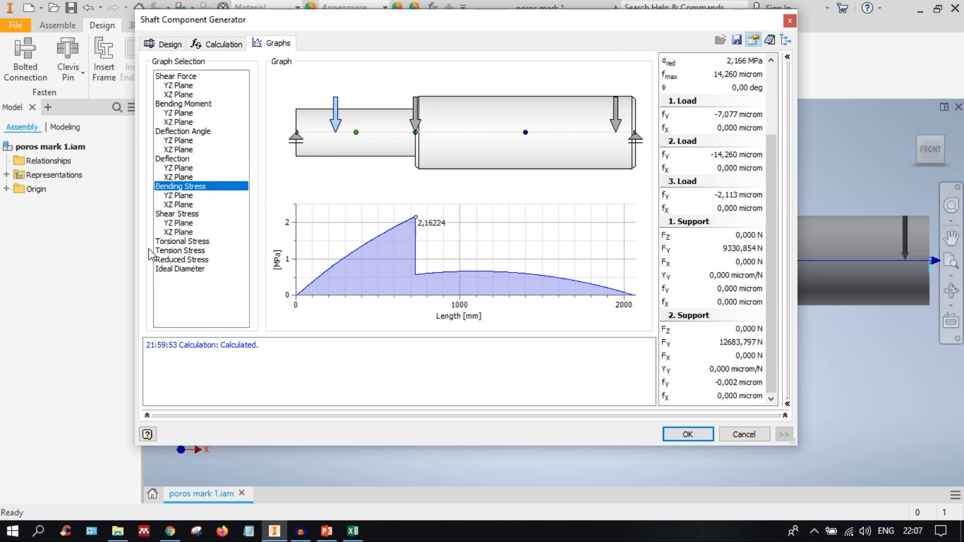
left_click(194, 213)
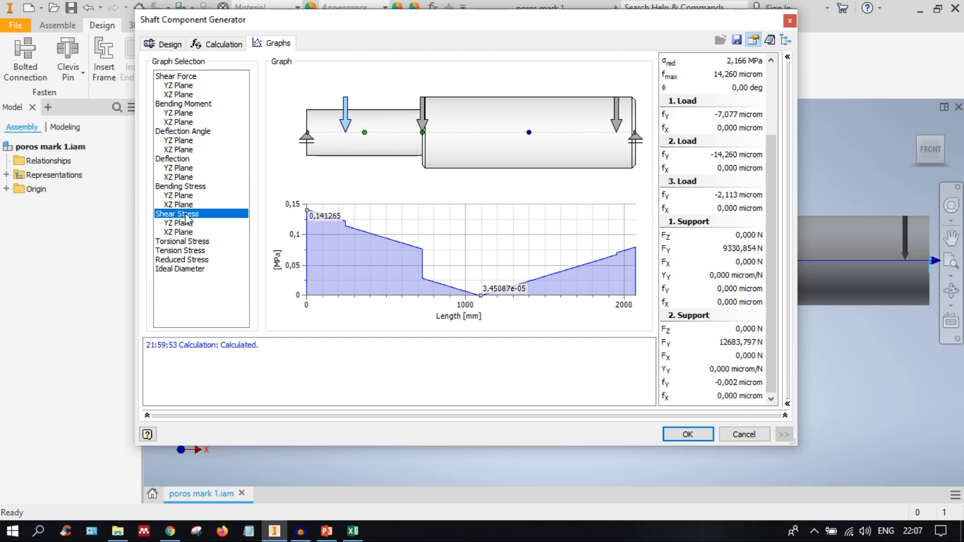
left_click(189, 242)
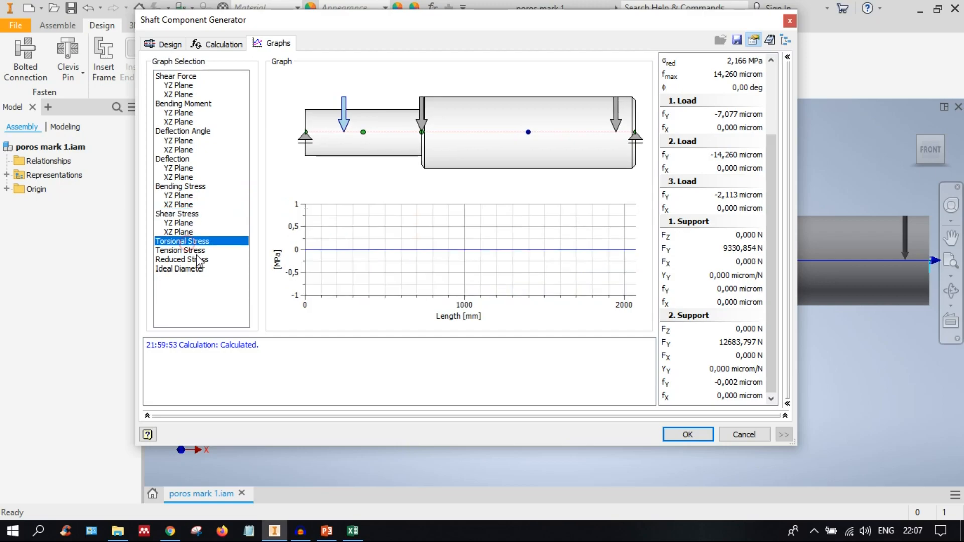
left_click(198, 259)
left_click(195, 250)
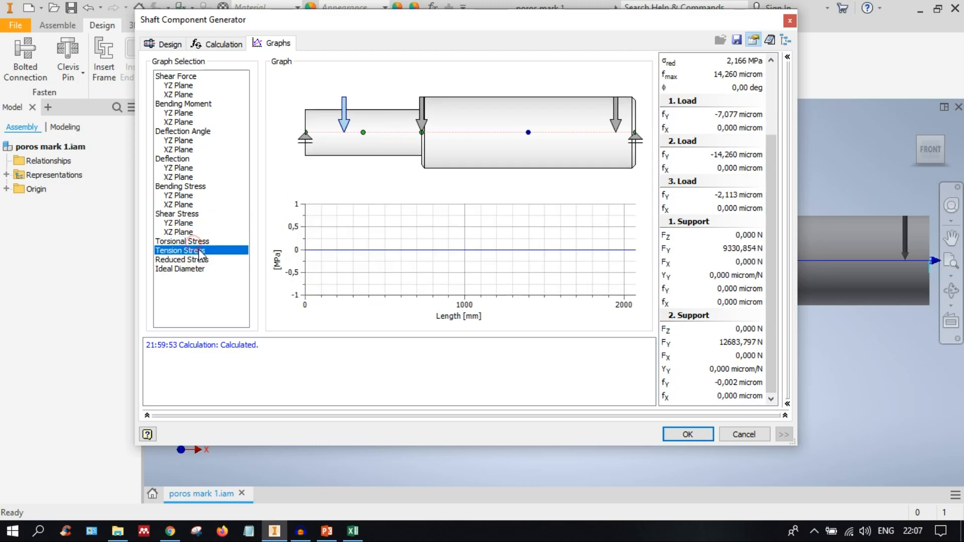
left_click(190, 259)
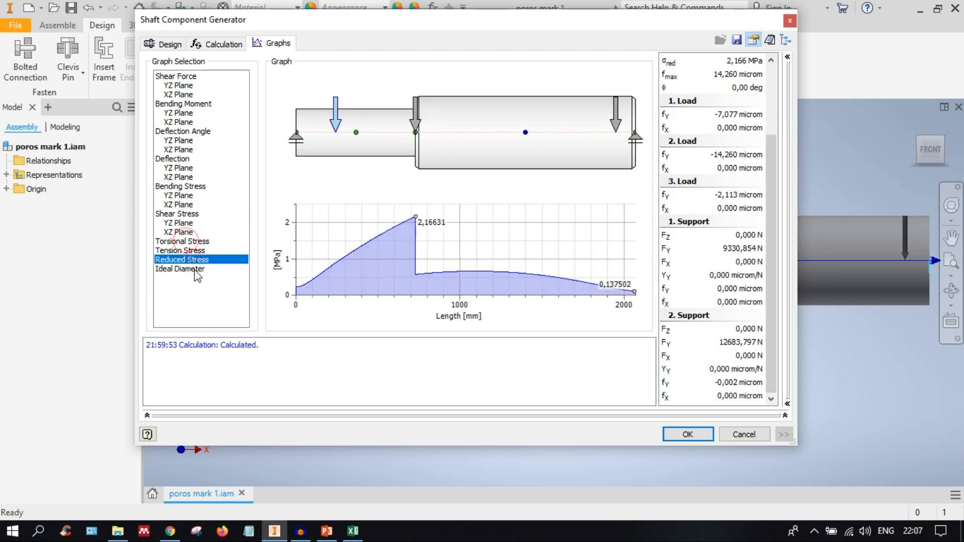
left_click(198, 270)
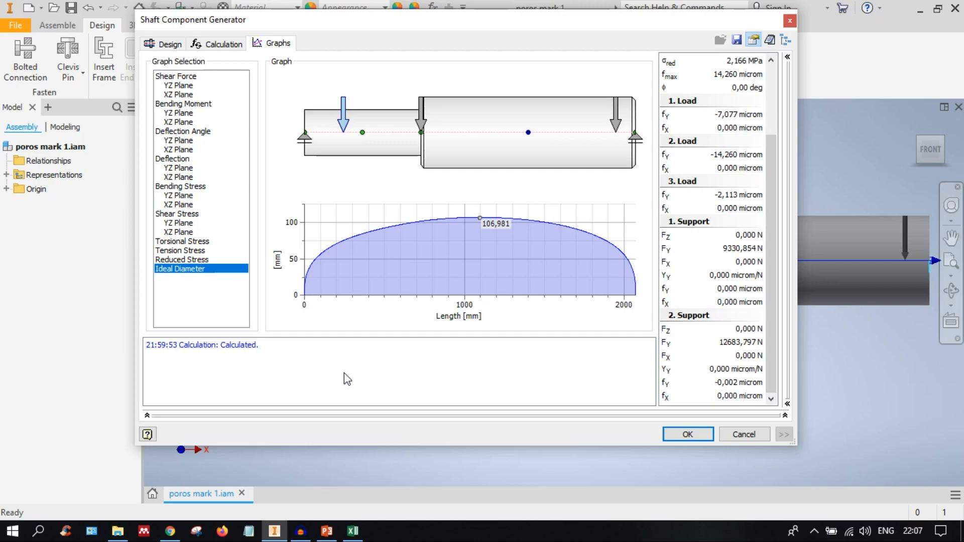
Step: Compare the diameters of the two cylinder sections with the ideal diameter graph
left_click(213, 44)
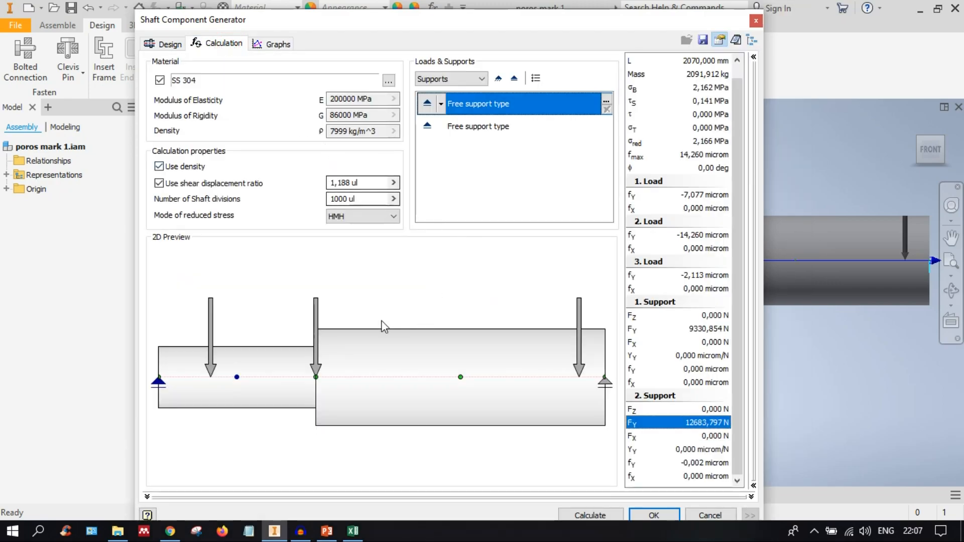
left_click(177, 46)
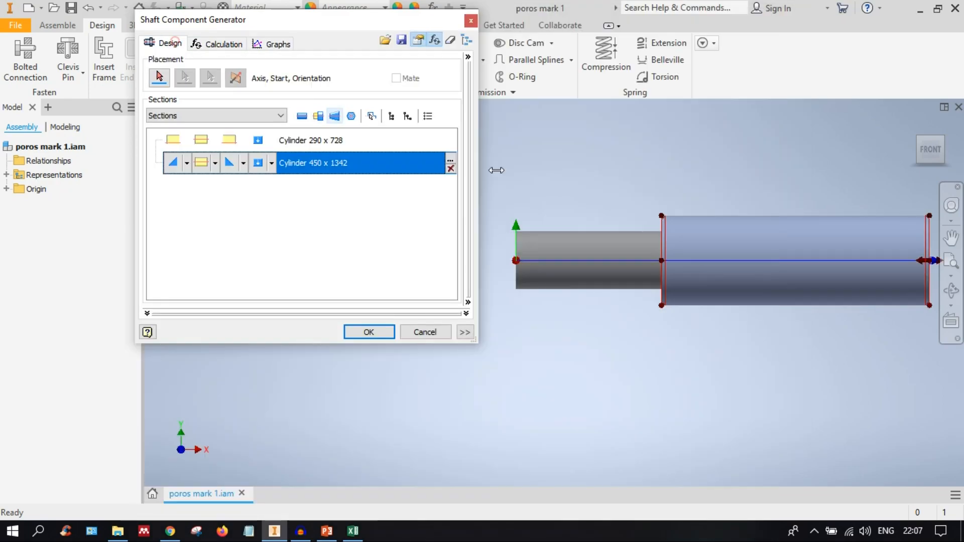
left_click(300, 141)
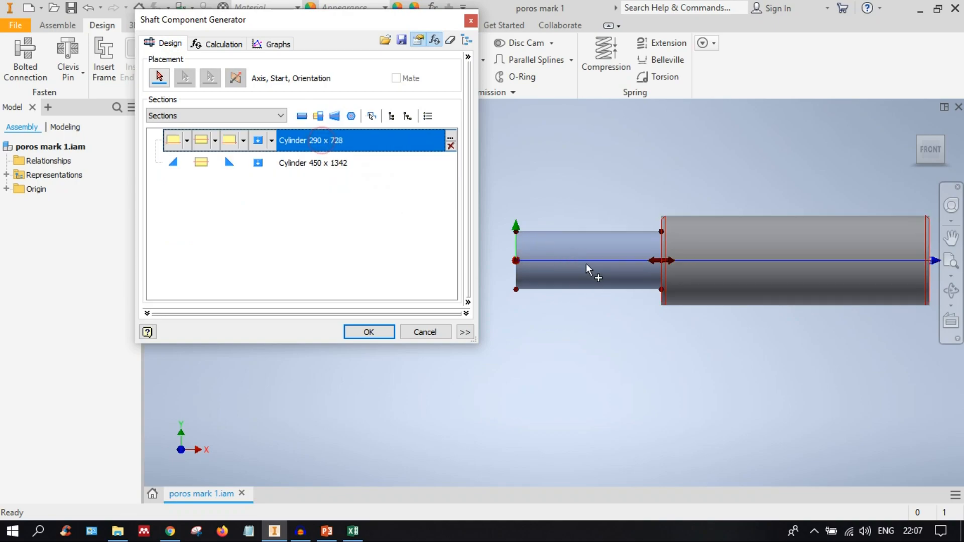
left_click(314, 165)
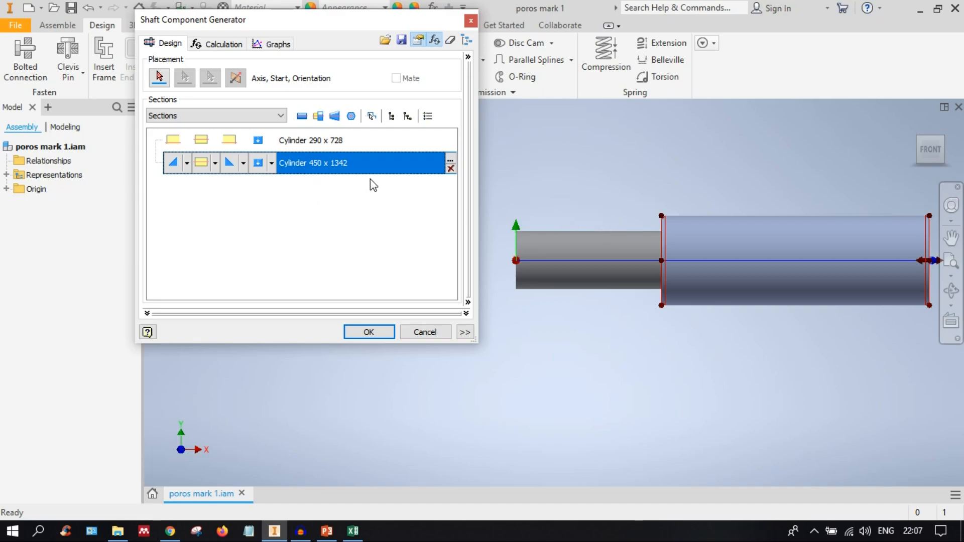
left_click(262, 47)
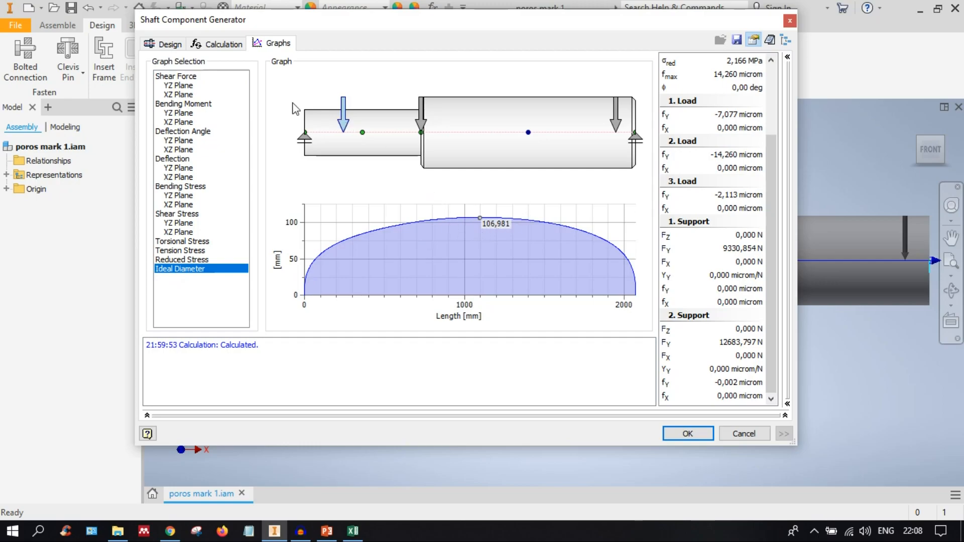
left_click(167, 43)
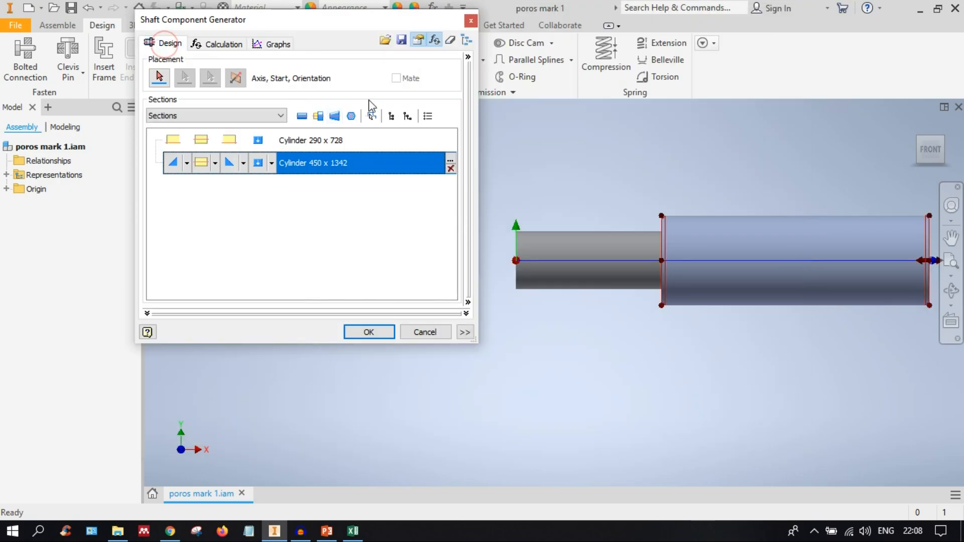
left_click(266, 45)
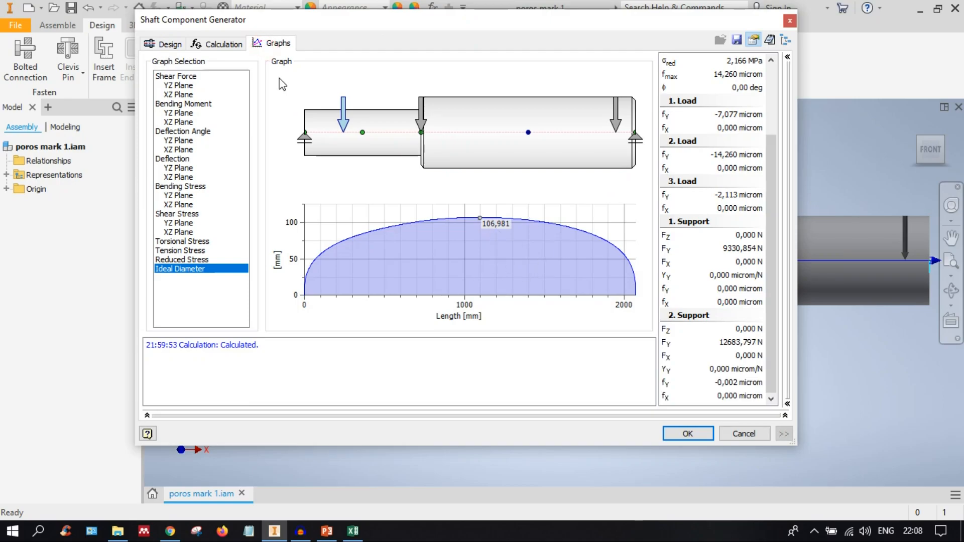
Step: Set the main diameter of the first cylinder section to 29 mm
left_click(168, 44)
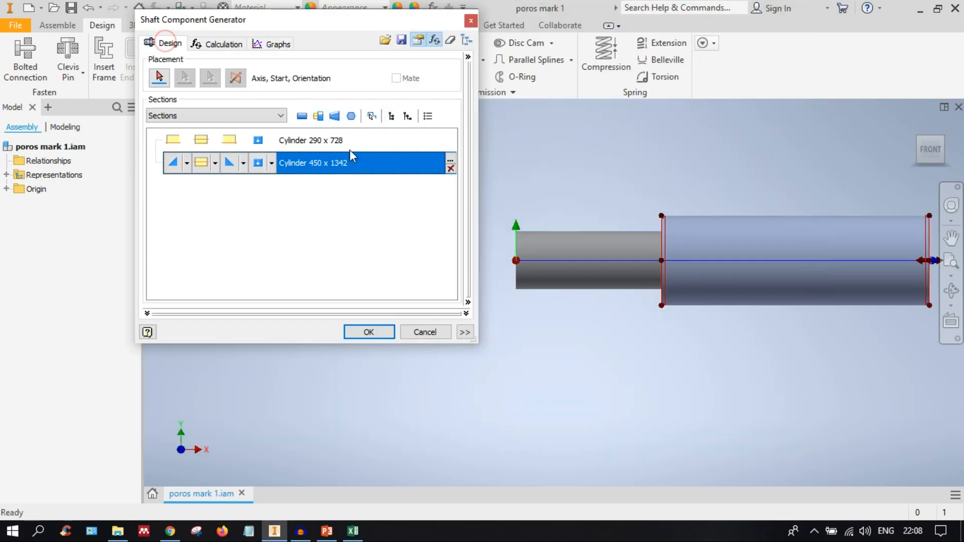
left_click(289, 142)
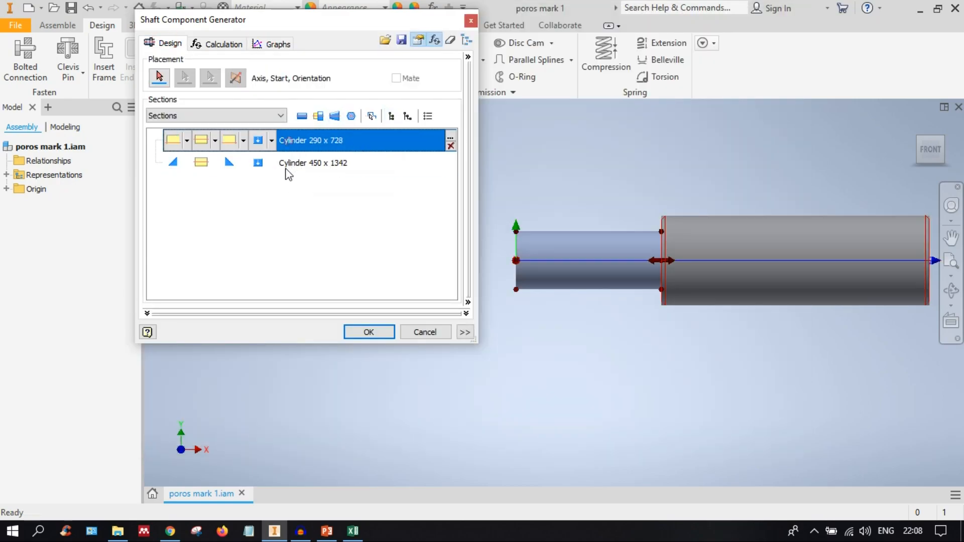
left_click(213, 43)
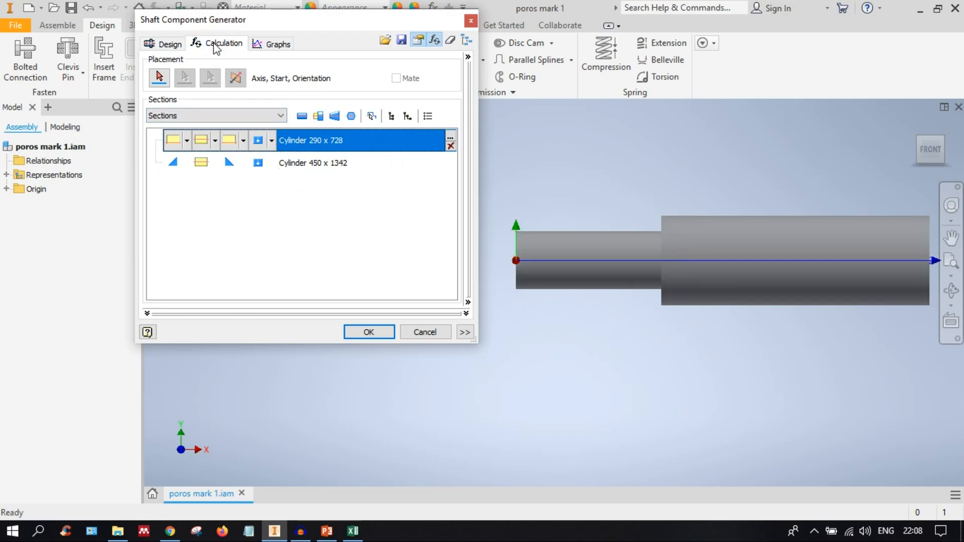
left_click(168, 44)
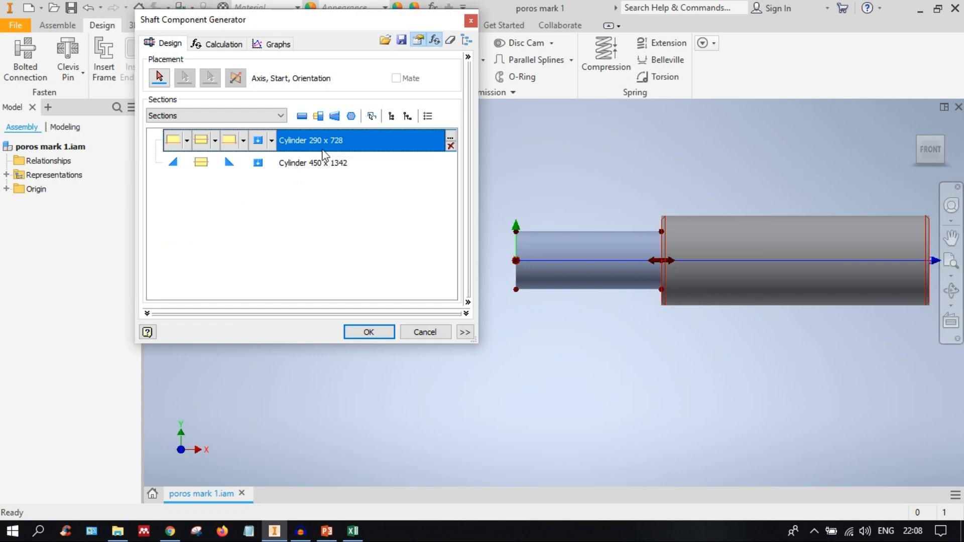
double_click(395, 140)
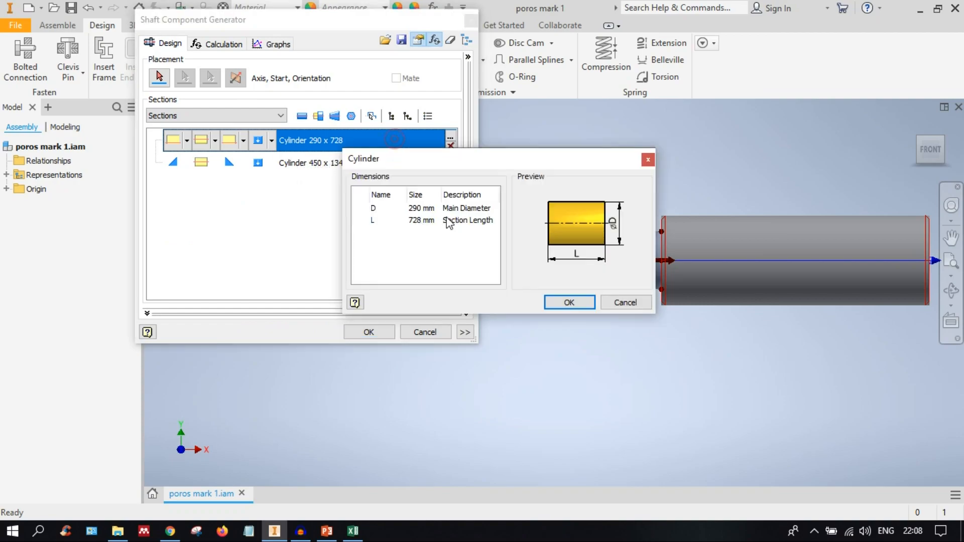
left_click(422, 208)
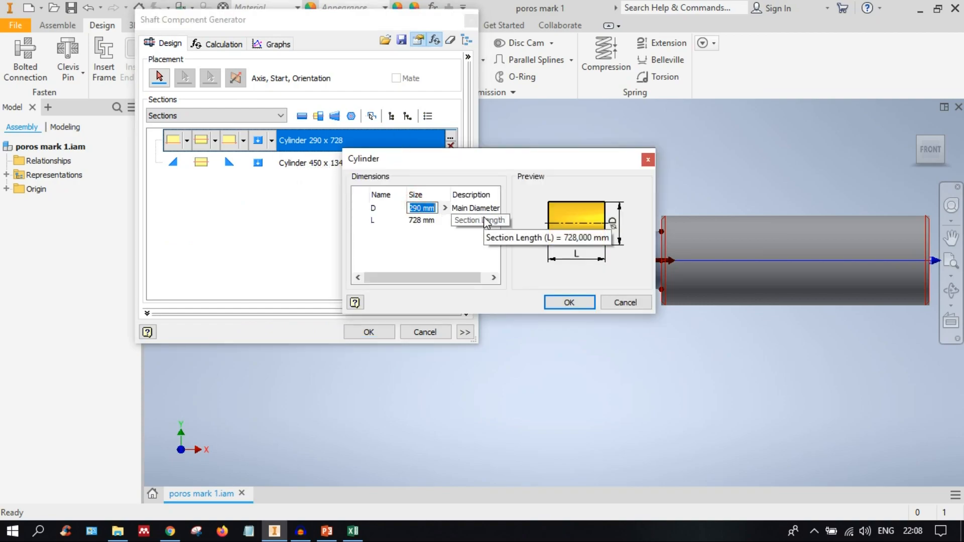
type("2")
type("9")
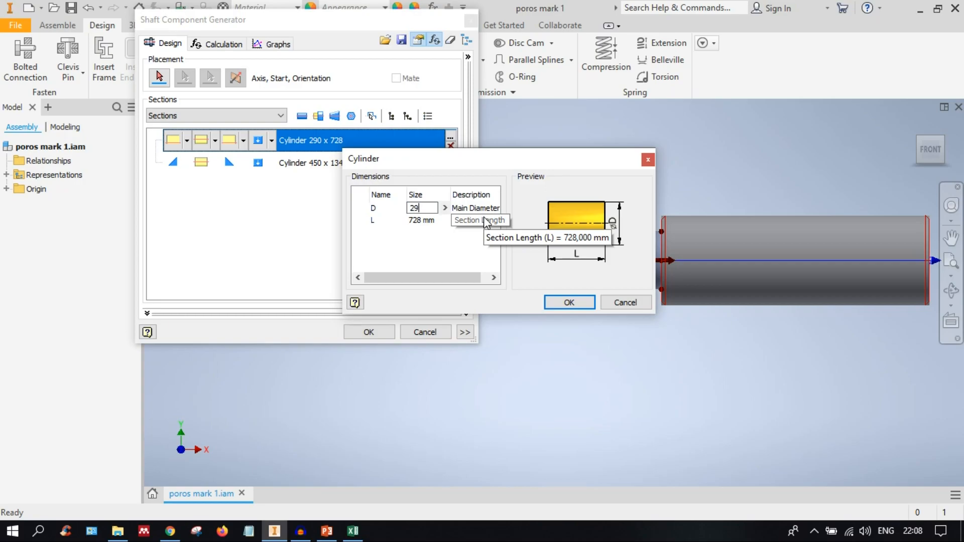
left_click(572, 307)
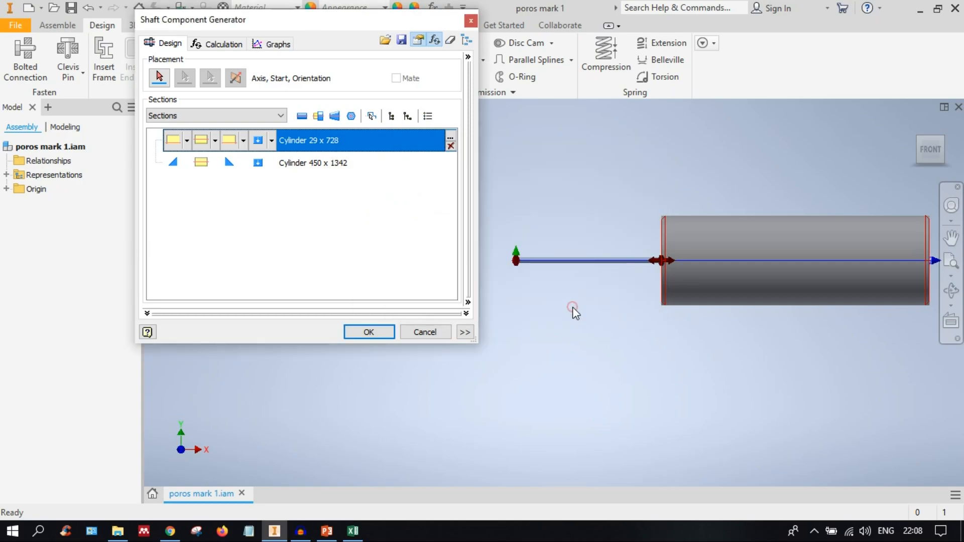
Step: Review the recalculated ideal diameter graph and results, and inspect the radial force at the step between the two sections in the 2D preview
left_click(213, 44)
left_click(264, 46)
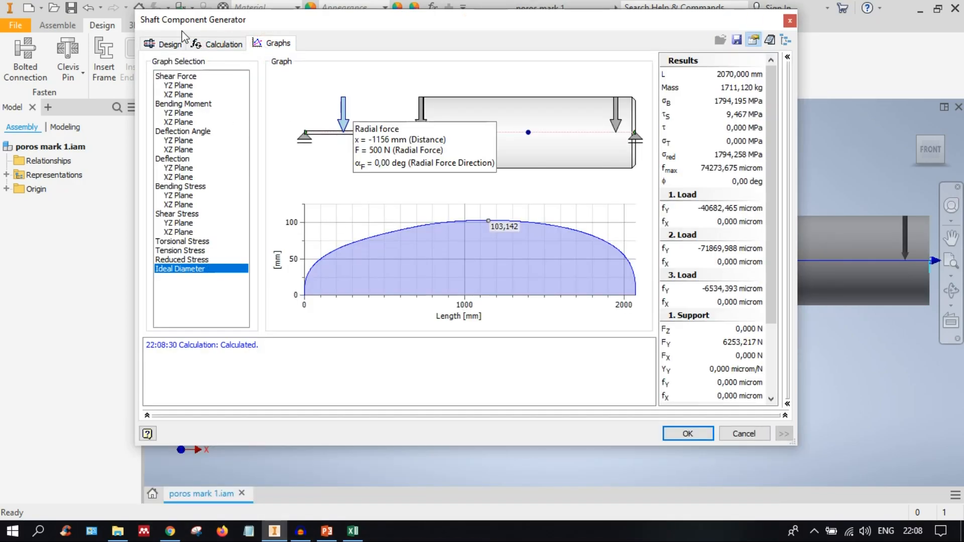
left_click(215, 44)
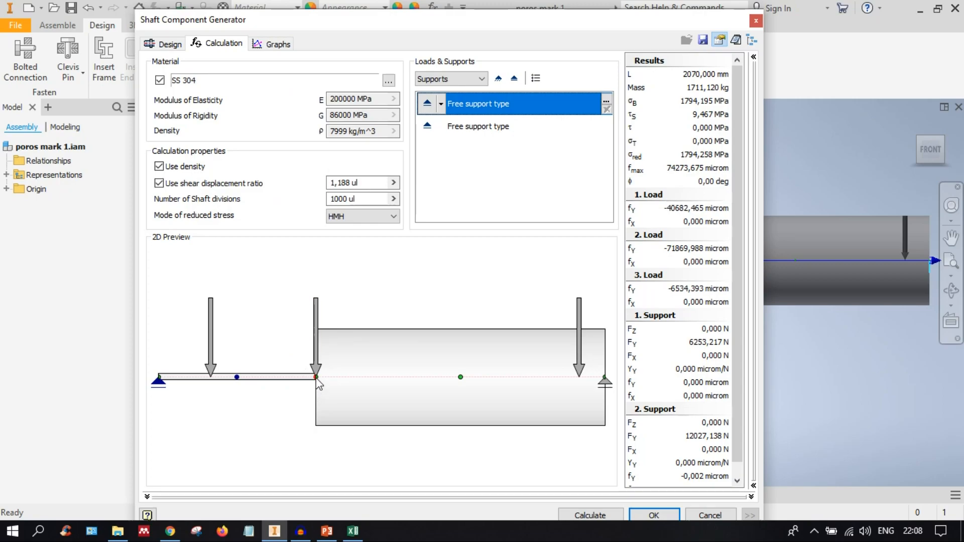
mouse_move(317, 378)
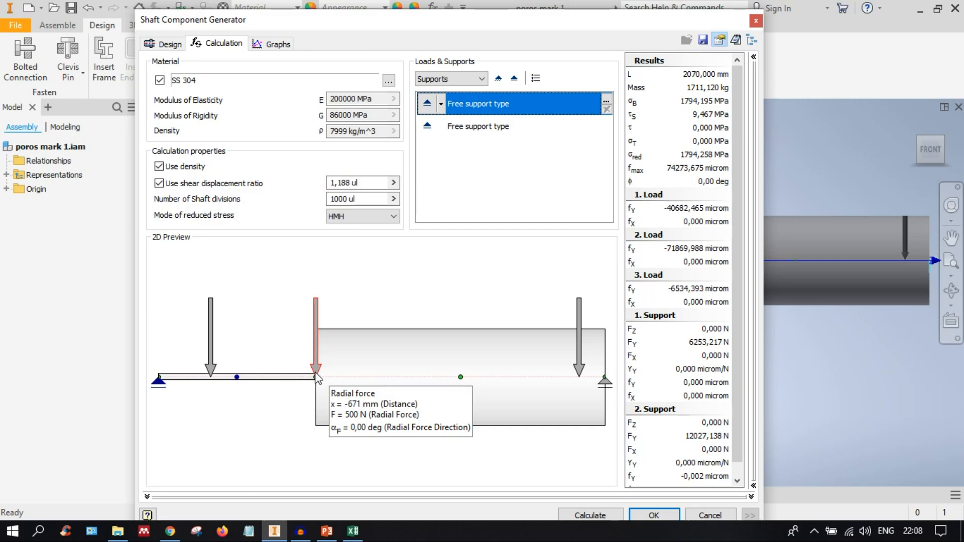
left_click(274, 44)
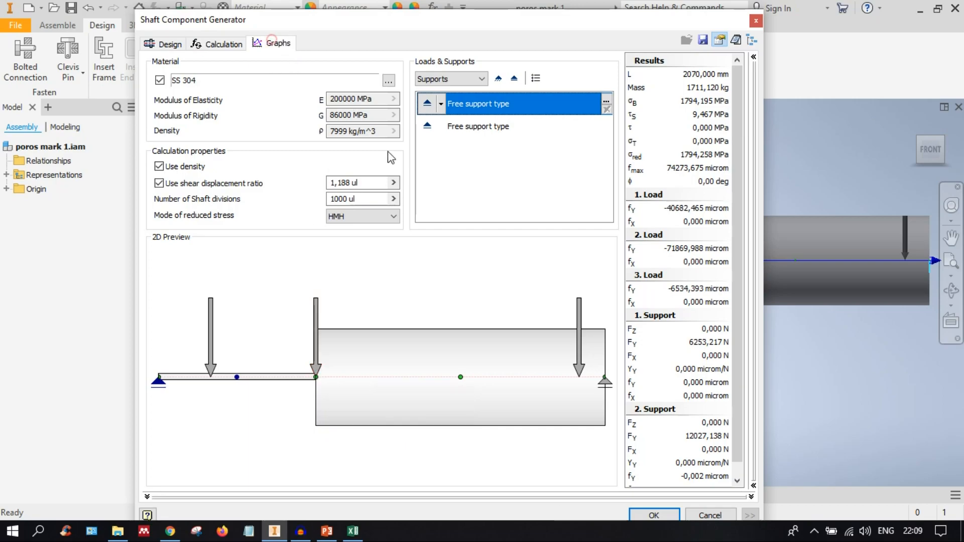
left_click(212, 45)
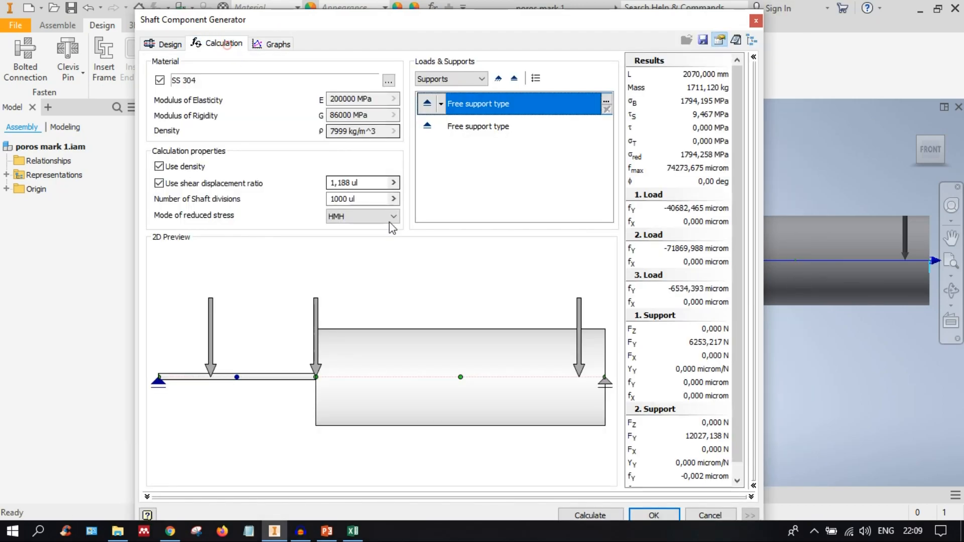
left_click(267, 46)
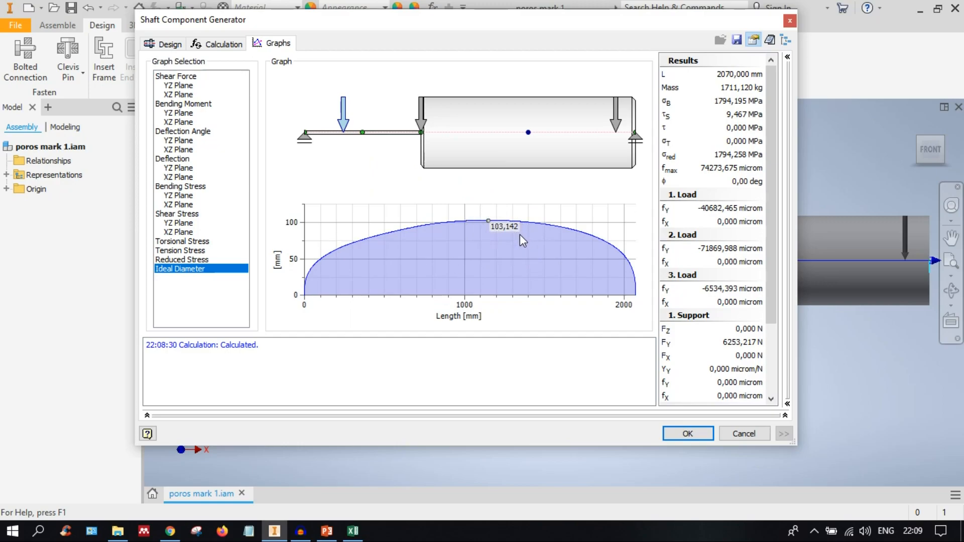
Step: Locate each of the three radial forces in the 2D preview and look at the ideal diameter graph again
left_click(213, 43)
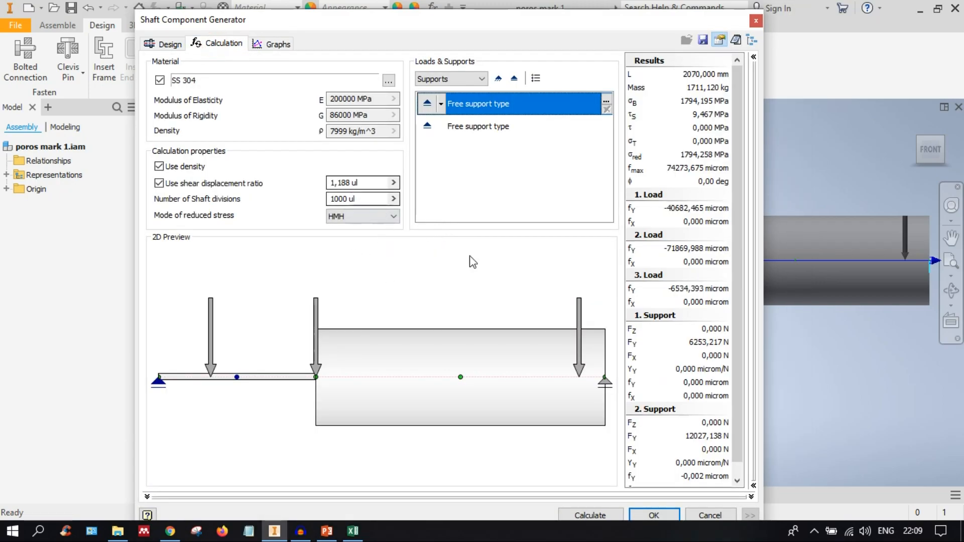
left_click(210, 327)
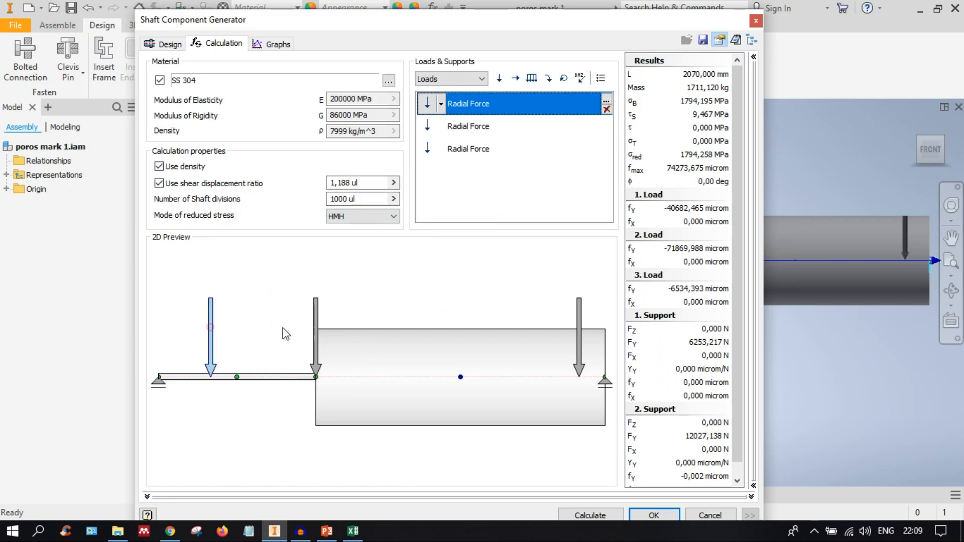
left_click(314, 321)
left_click(578, 314)
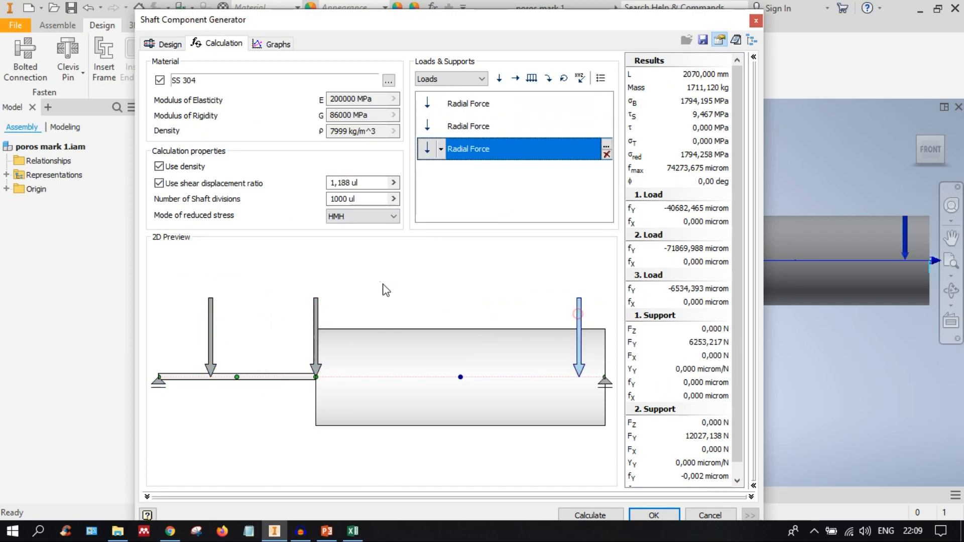
left_click(271, 44)
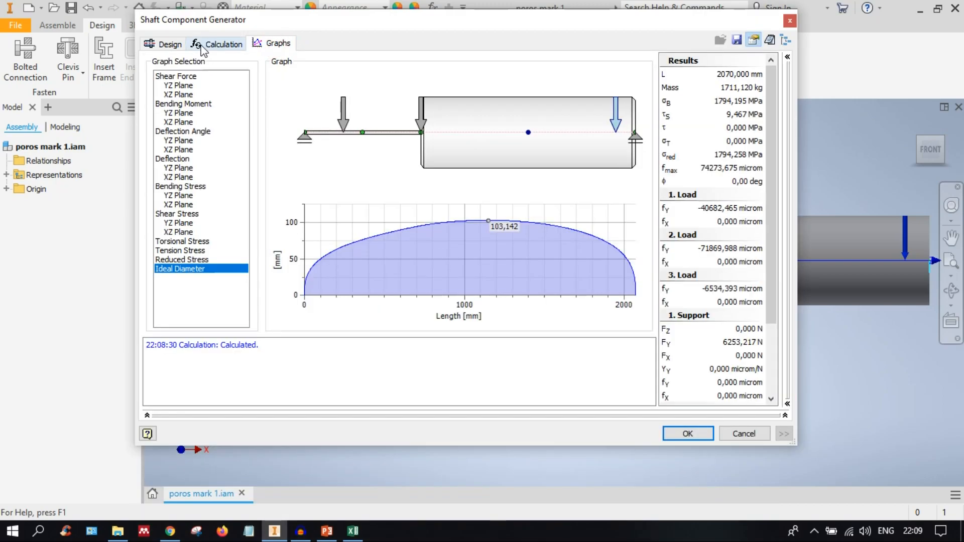
Step: Inspect the first radial force's distance, force and angle properties, close them without editing, and return to the ideal diameter graph
left_click(202, 45)
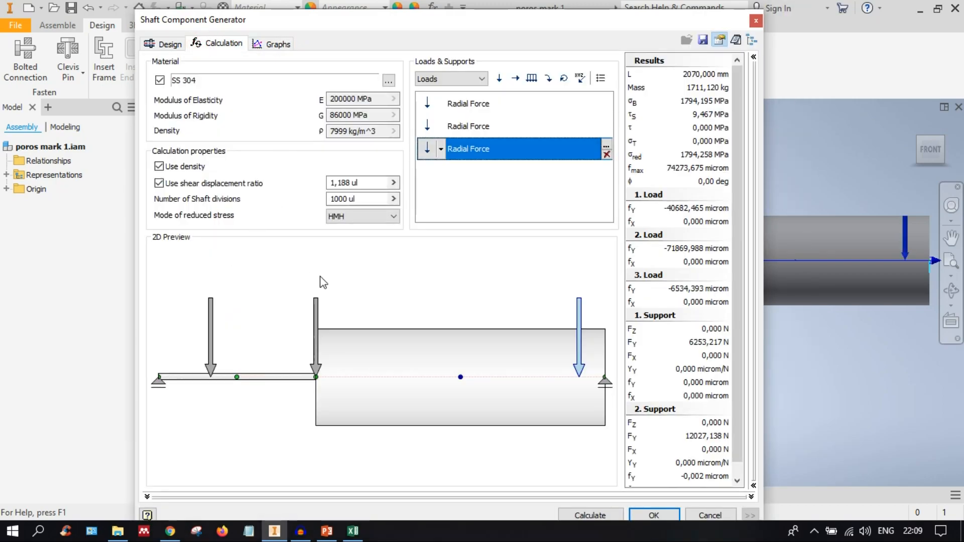
left_click(211, 326)
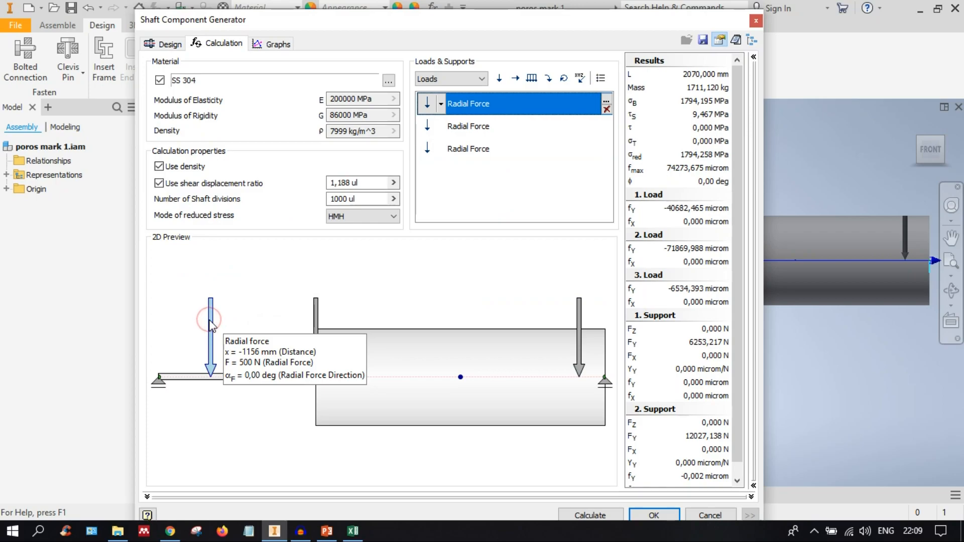
double_click(211, 327)
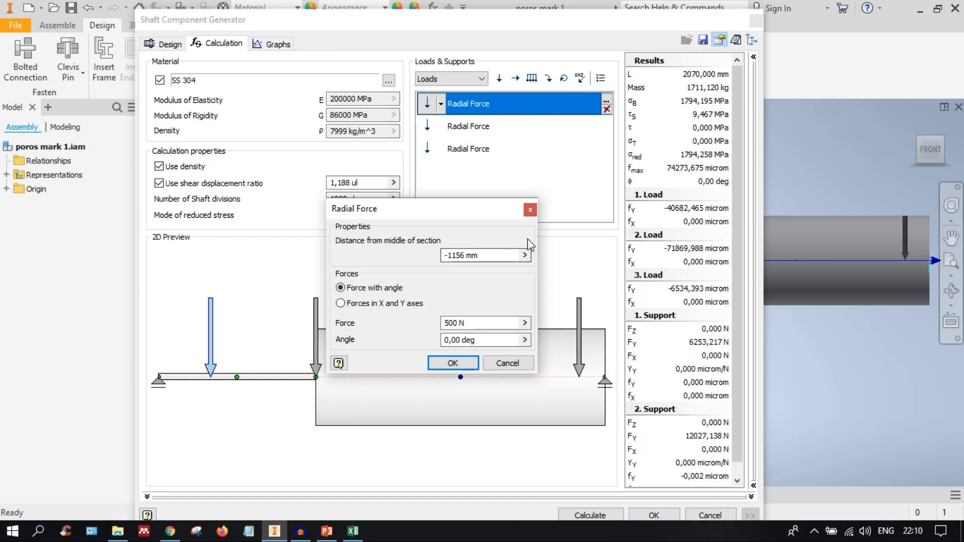
left_click(529, 209)
left_click(274, 43)
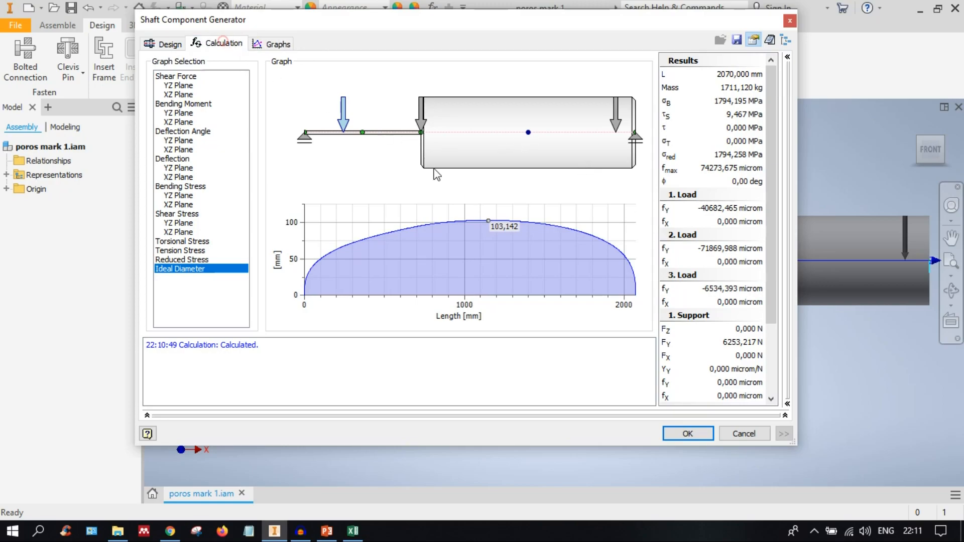
Step: Check the first radial force's distance, force and direction in the 2D preview, and look at the ideal diameter graph again
left_click(223, 44)
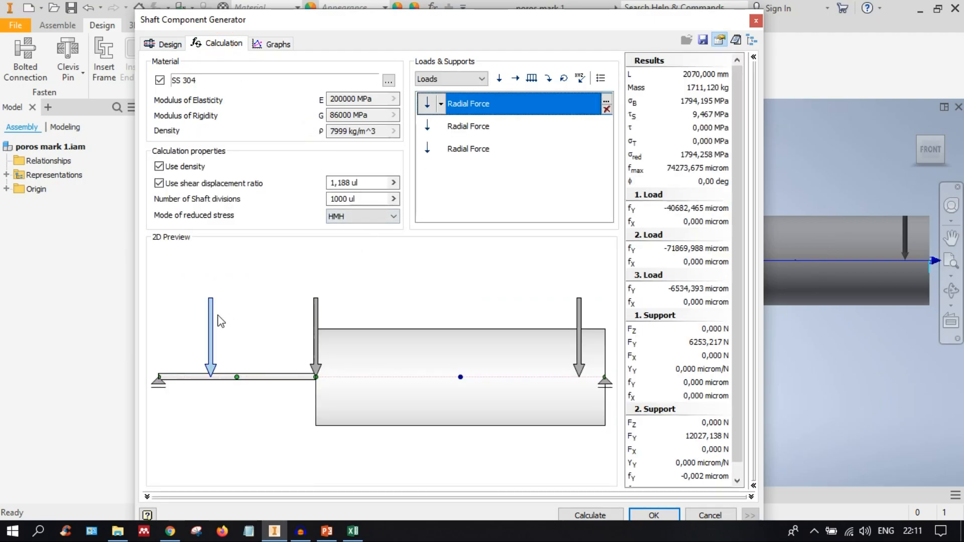
mouse_move(211, 318)
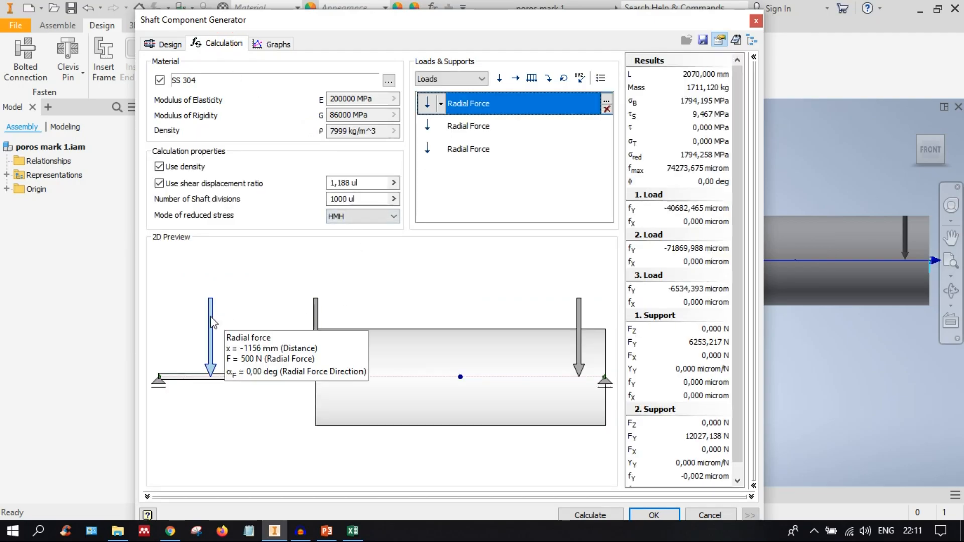
left_click(268, 47)
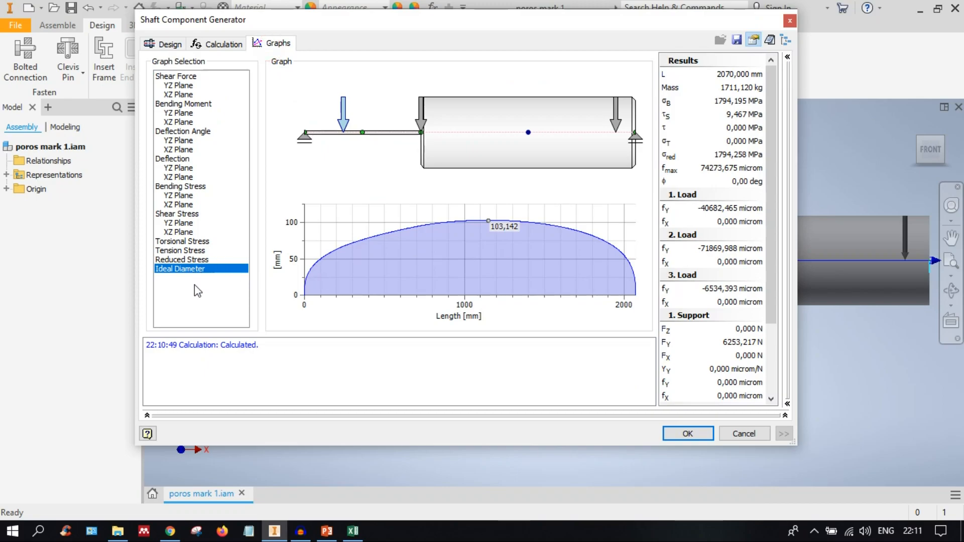
Step: Set the first radial force, on the thin section, to 50 N
left_click(223, 44)
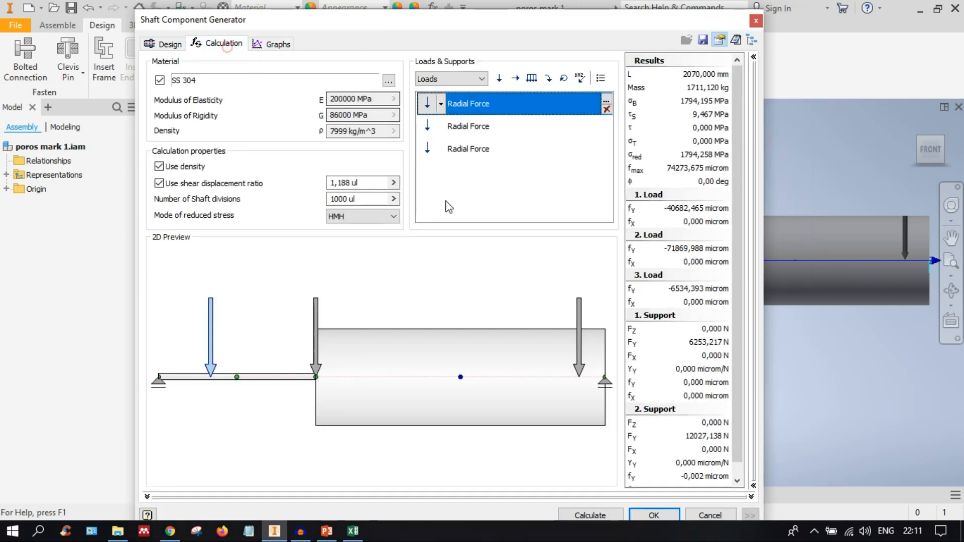
double_click(212, 335)
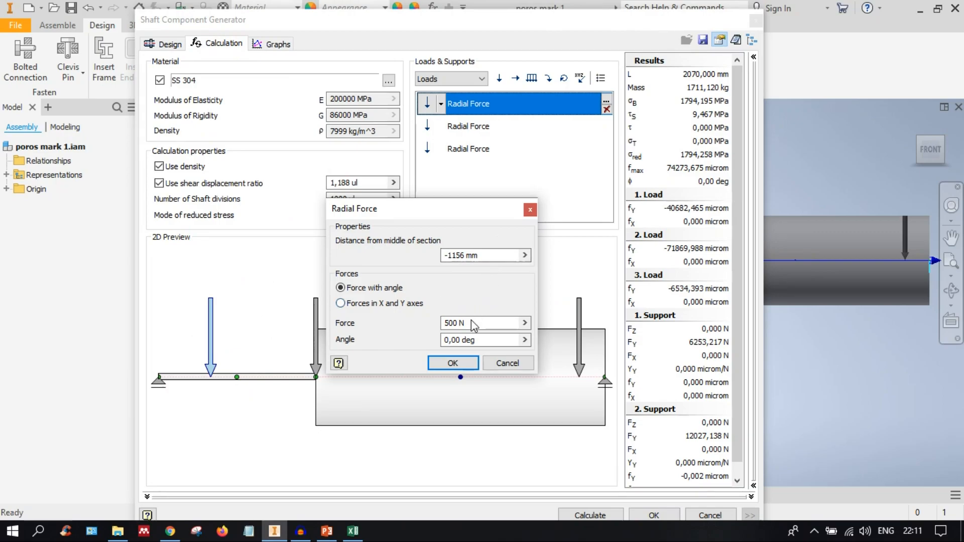
left_click_drag(482, 321, 383, 325)
type("300")
left_click(453, 362)
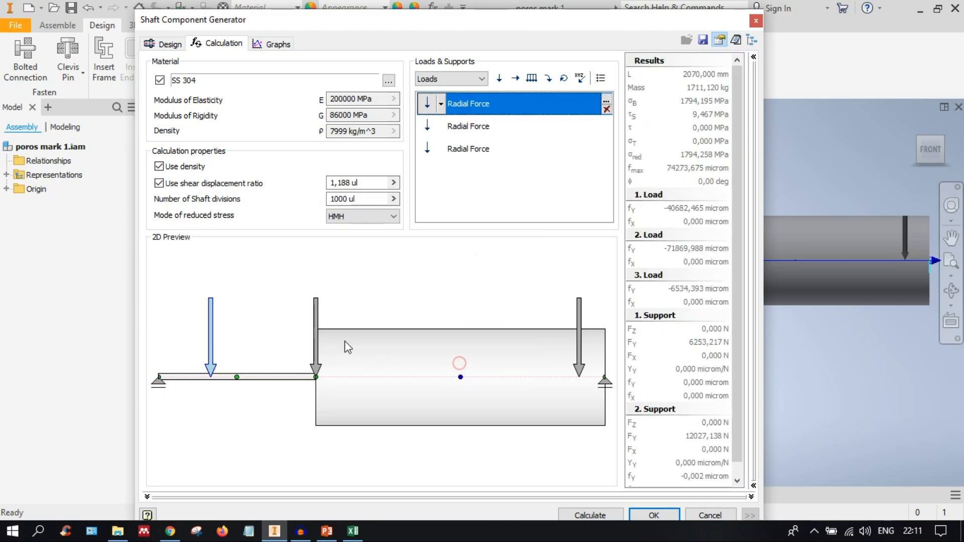
Step: Set the second radial force, at the step between the two sections, to 50 N
double_click(315, 316)
left_click(455, 323)
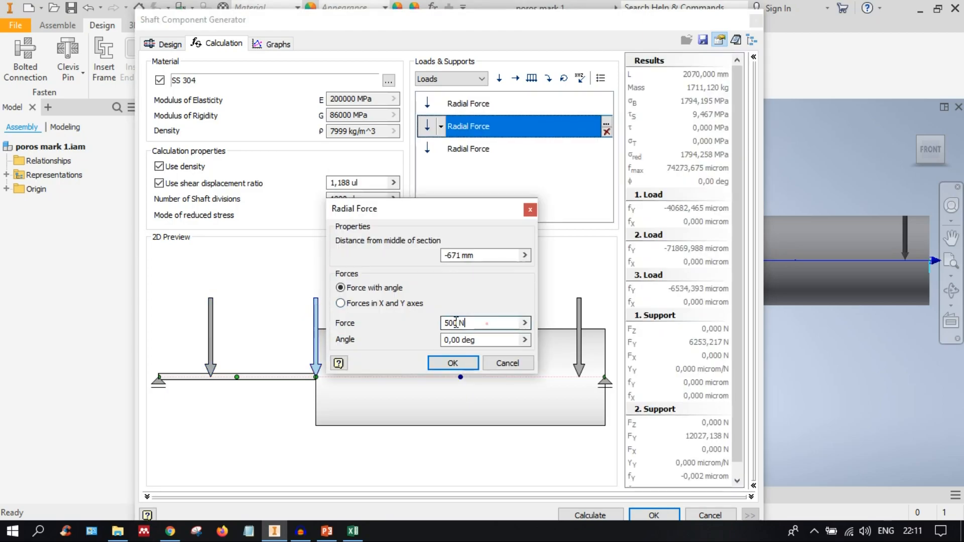
left_click_drag(456, 322, 411, 324)
type("50")
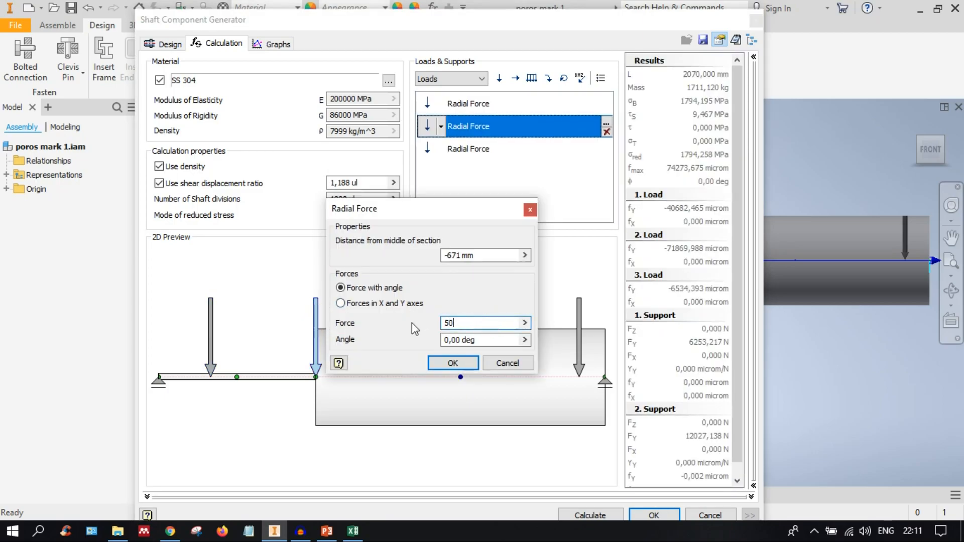
left_click(461, 368)
Step: Set the third radial force, near the far end of the thick section, to 50 N
double_click(579, 322)
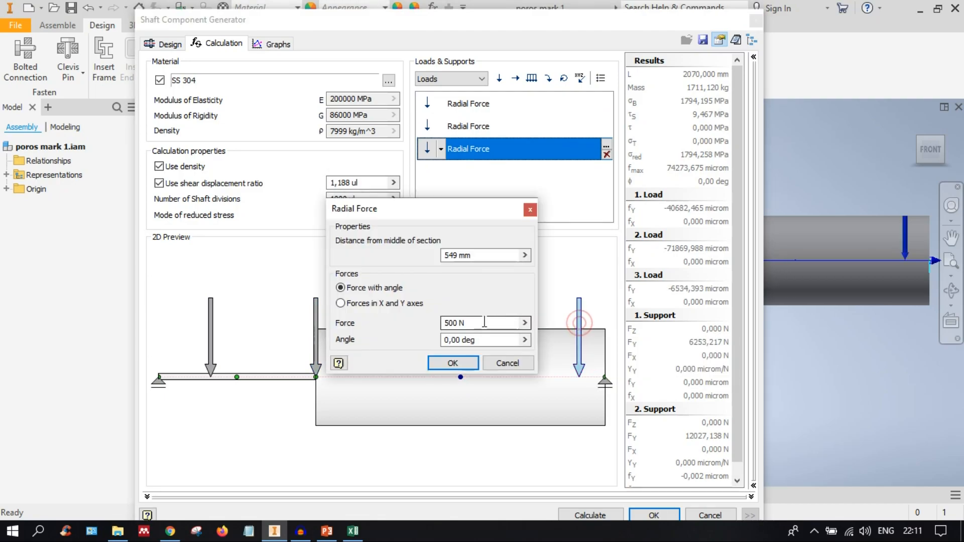
left_click_drag(484, 321, 407, 324)
type("50")
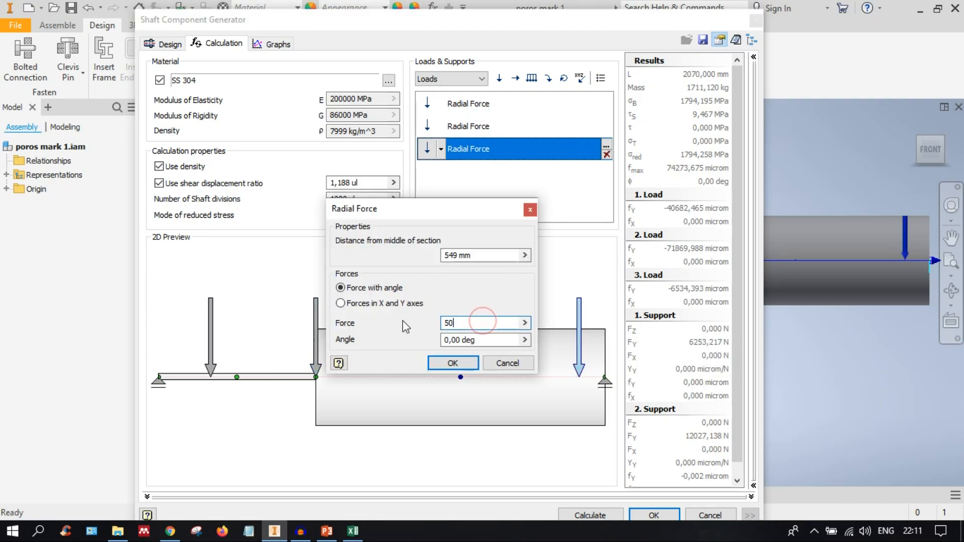
left_click(453, 362)
Step: Examine the peak of the recalculated ideal diameter graph for the shaft
left_click(274, 43)
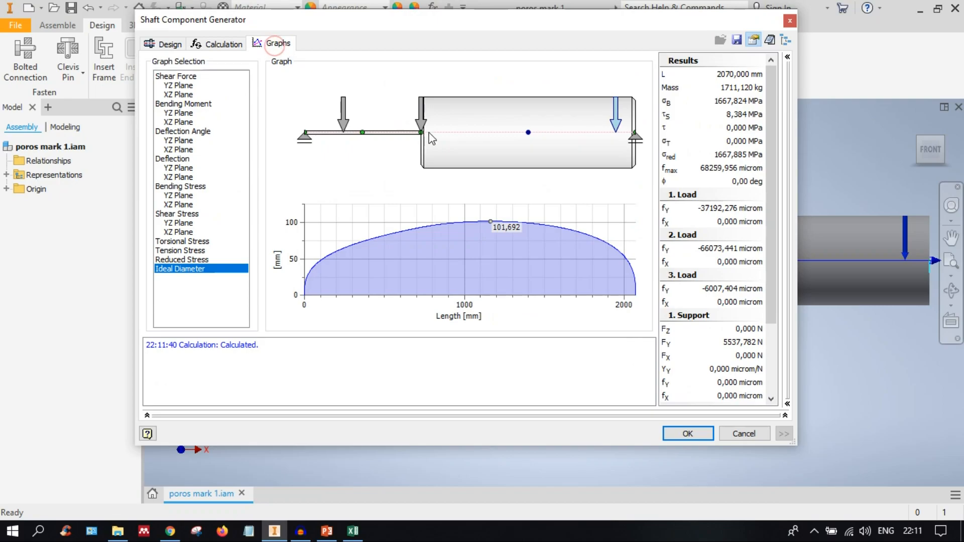
left_click(514, 237)
left_click(195, 272)
left_click(502, 270)
Step: Set the first radial force, on the thin section, to 5 N
left_click(220, 46)
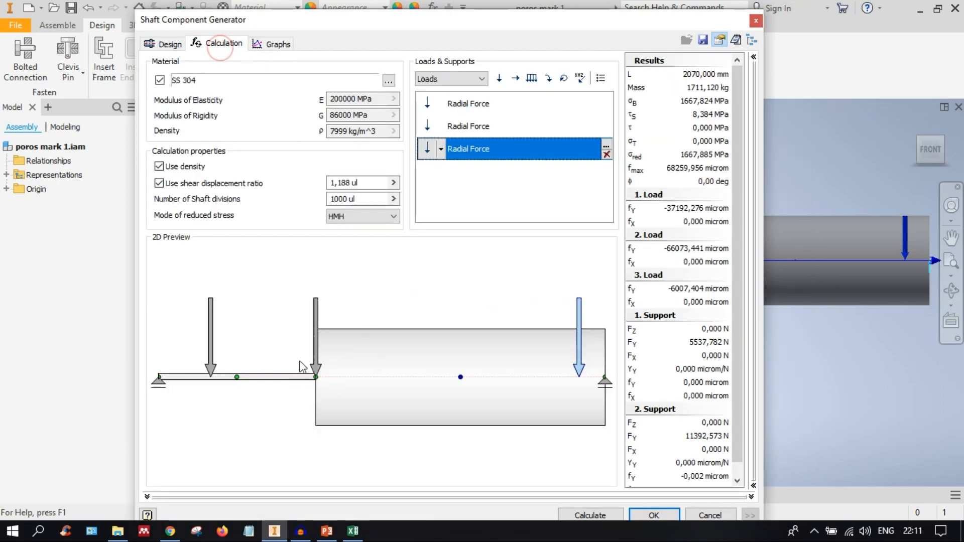
left_click(211, 316)
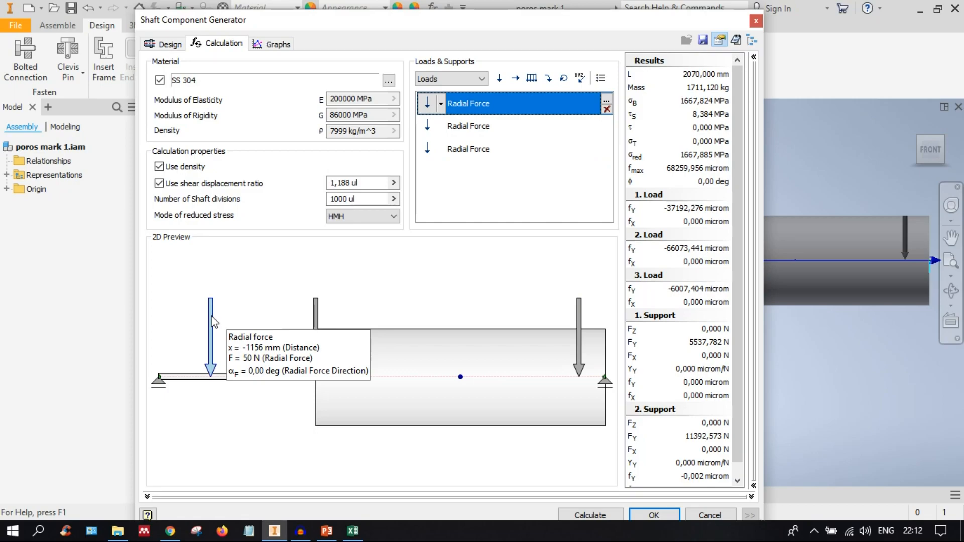
double_click(214, 320)
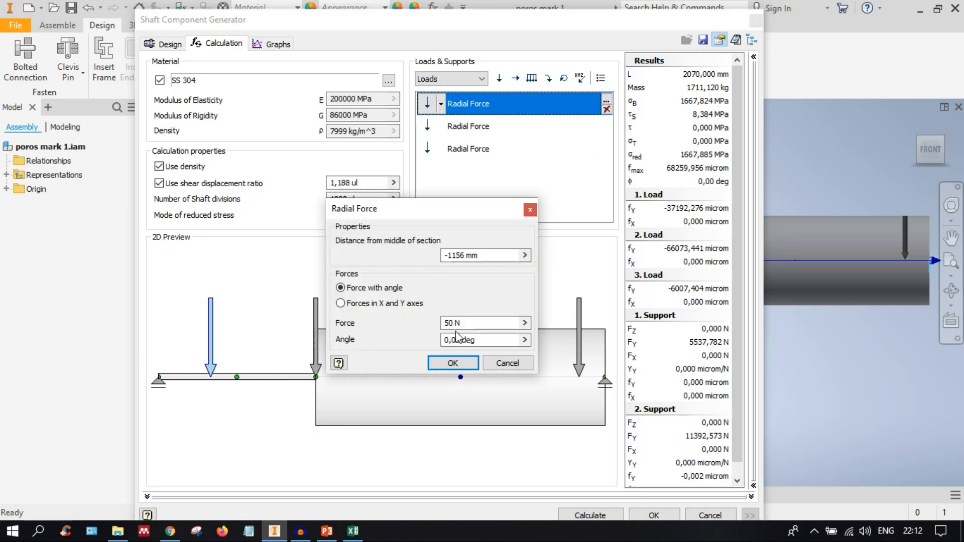
left_click(487, 322)
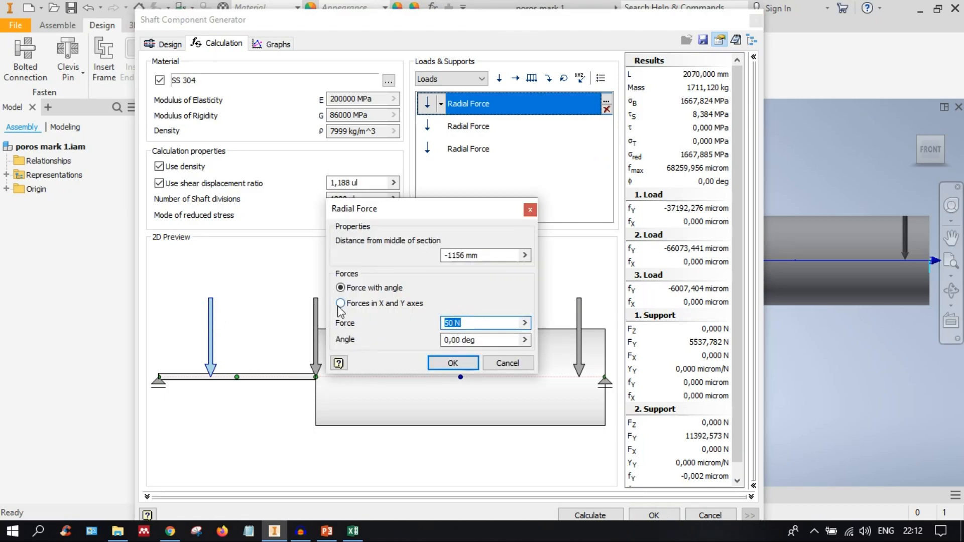
type("50")
left_click(452, 363)
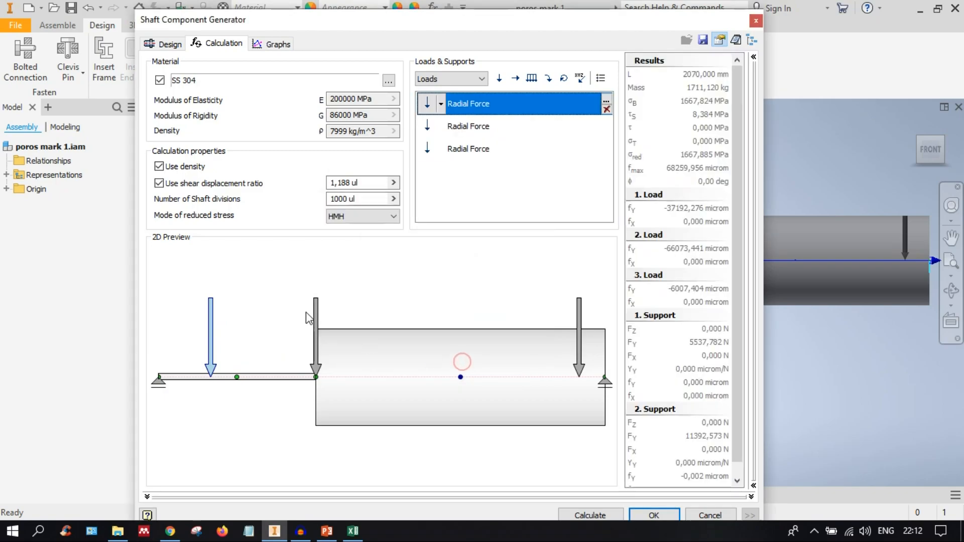
Step: Set the second radial force, at the step between the two sections, to 5 N
double_click(314, 311)
left_click(474, 323)
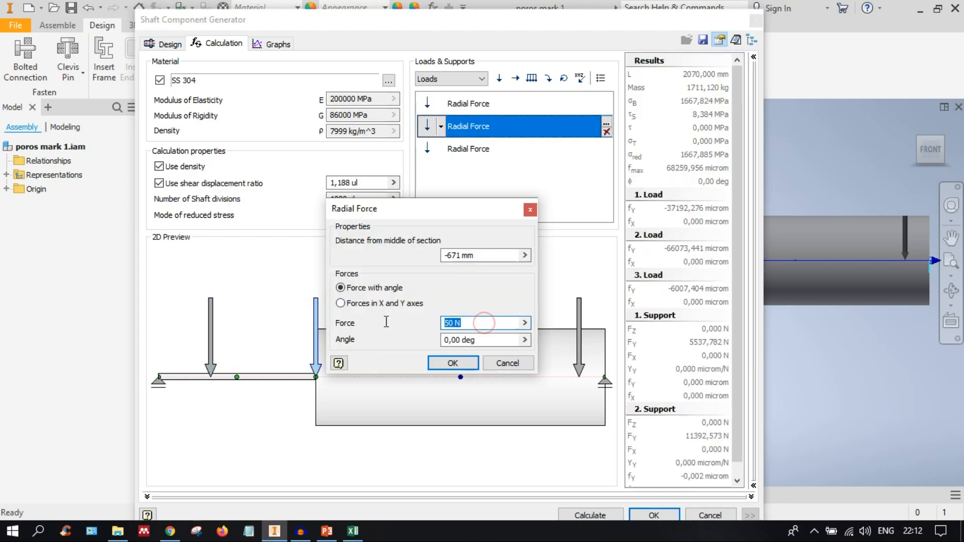
type("50")
left_click(465, 366)
Step: Set the third radial force, near the far end of the thick section, to 5 N
left_click(577, 312)
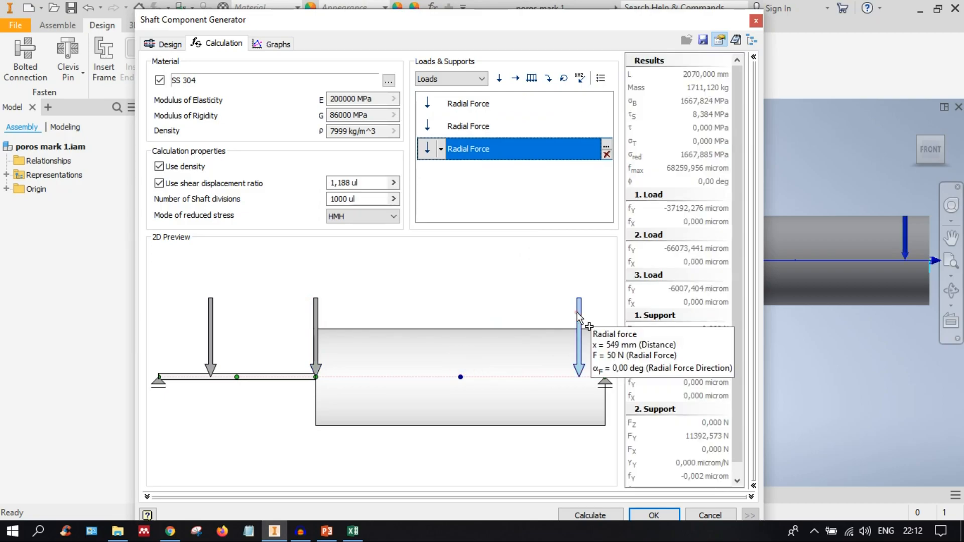
double_click(576, 312)
left_click(499, 321)
type("5")
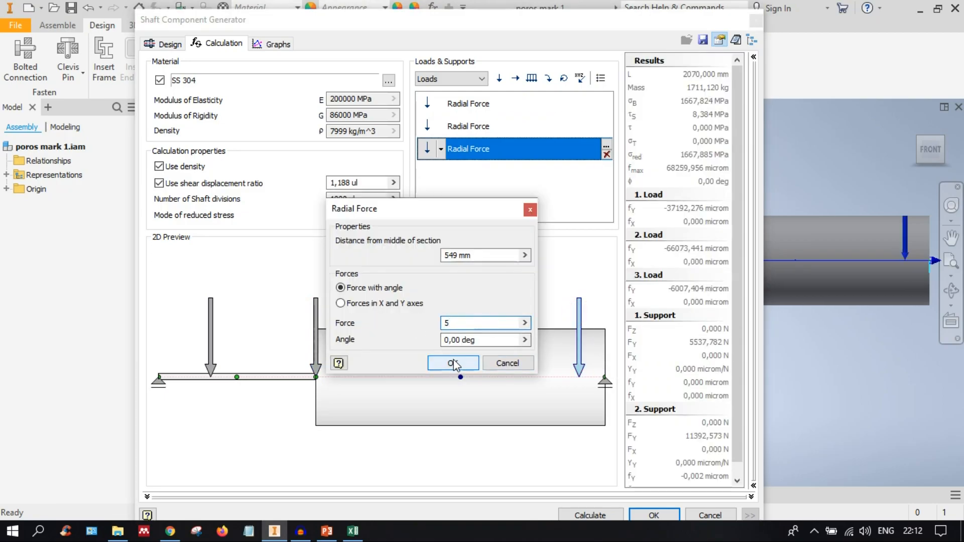
left_click(452, 363)
Step: Compare the recalculated ideal diameter graph and results with the calculation settings and the loads in the 2D preview
left_click(274, 44)
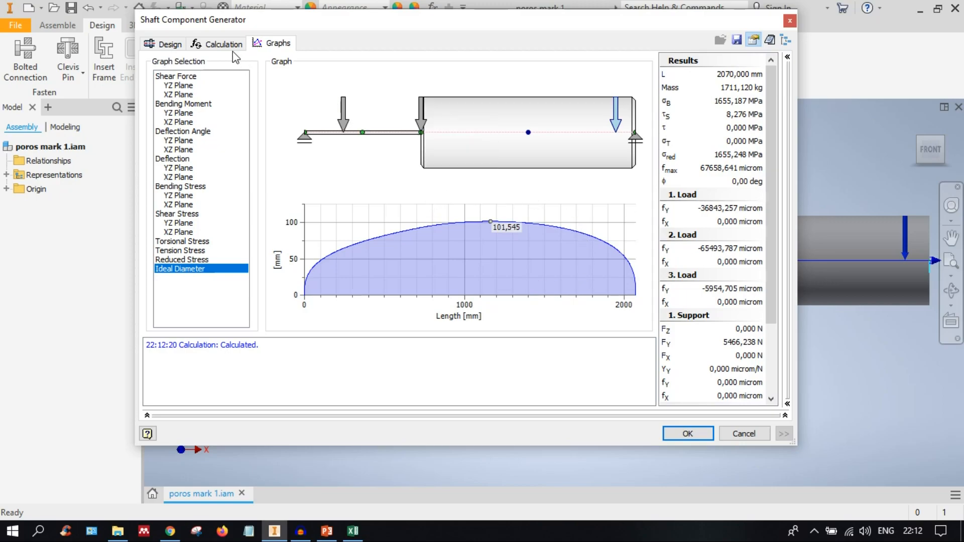
mouse_move(737, 120)
left_click(216, 49)
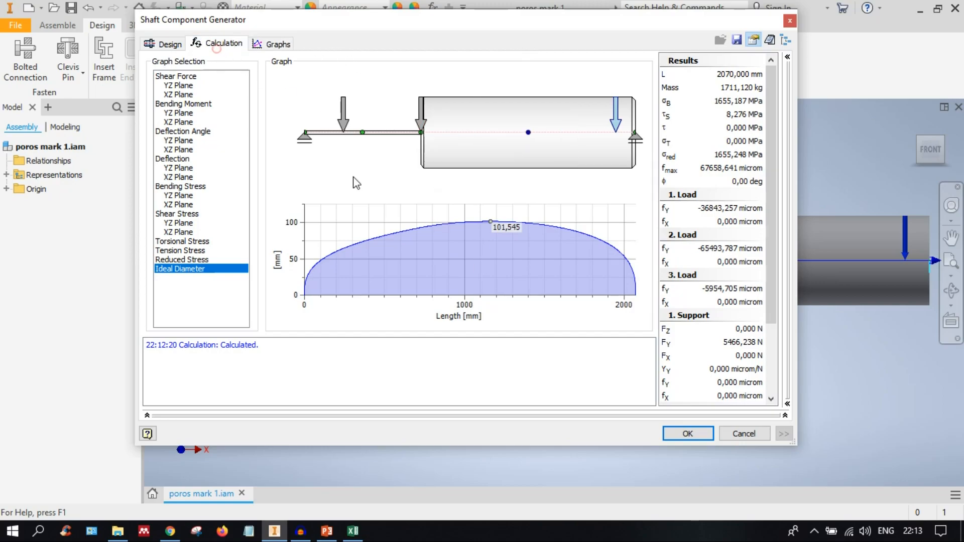
left_click(276, 44)
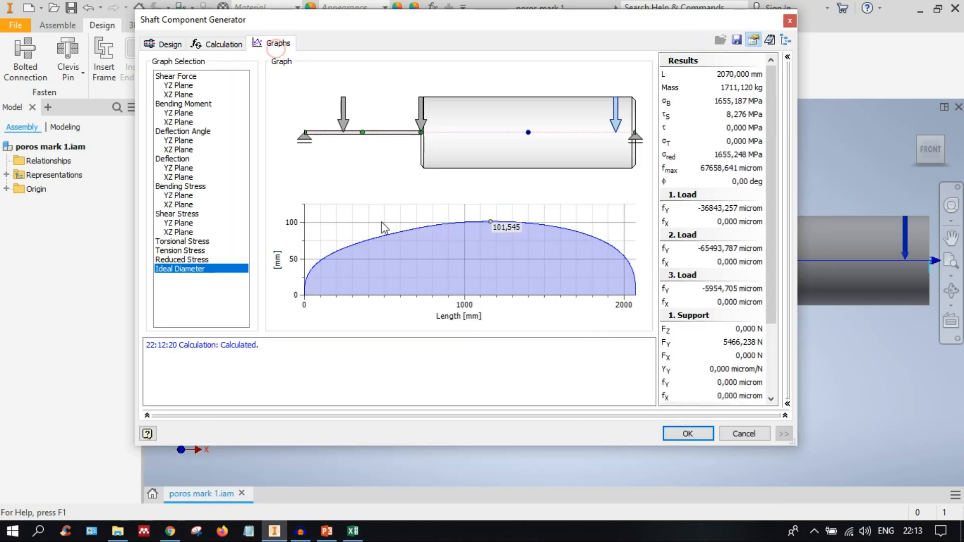
left_click(224, 43)
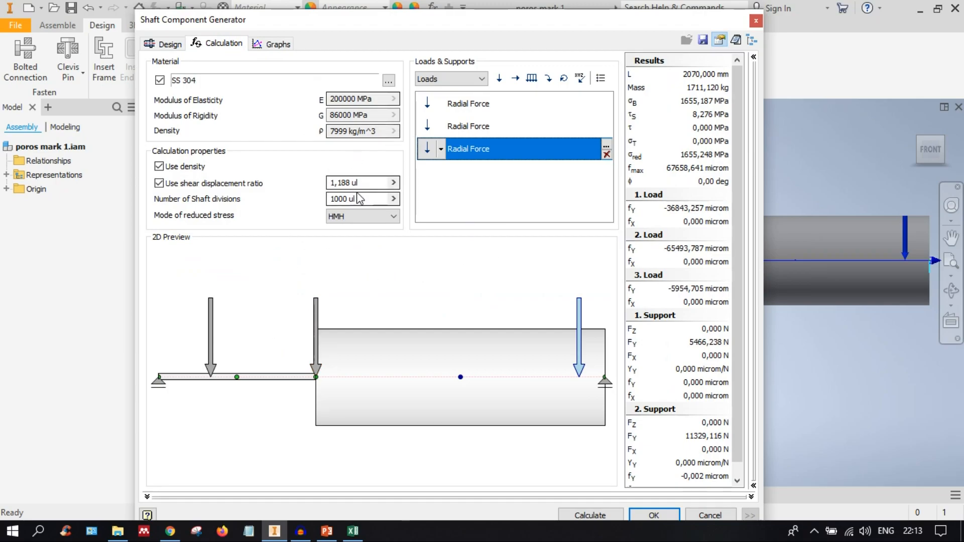
left_click(271, 46)
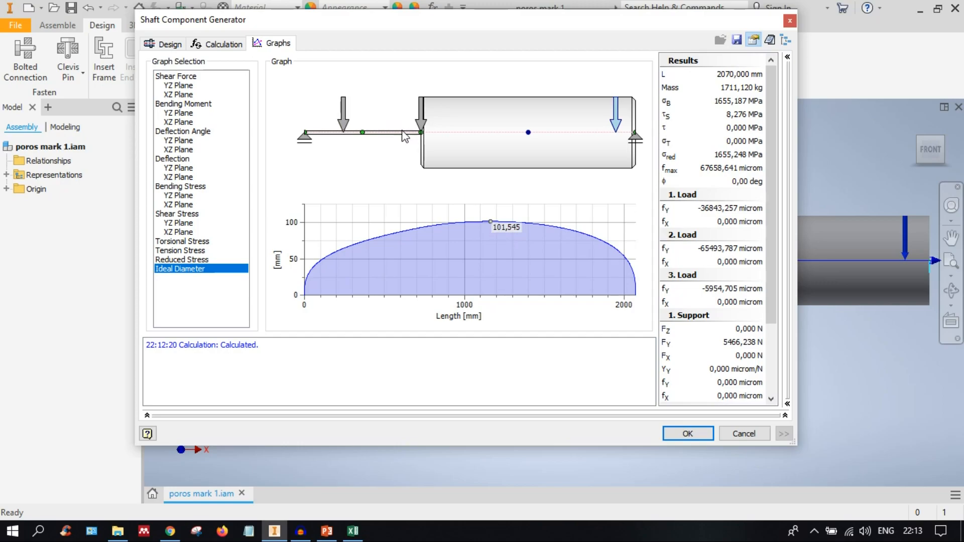
left_click(207, 46)
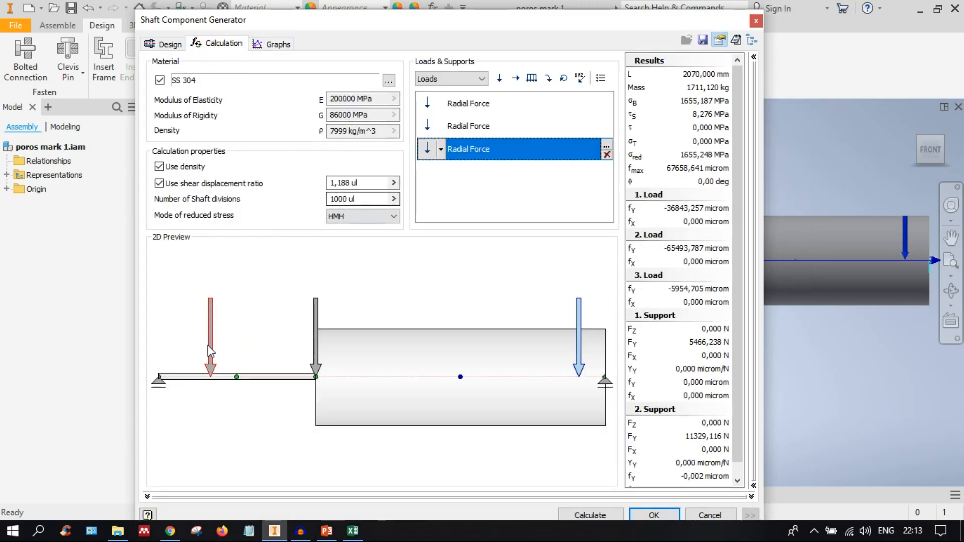
Step: Set the main diameter of the first cylinder section to 101 mm
left_click(161, 45)
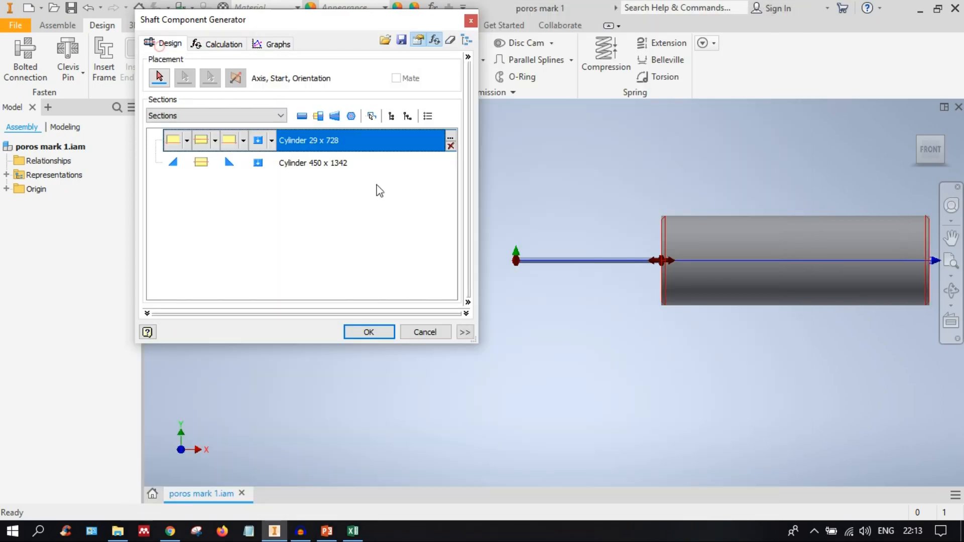
double_click(307, 140)
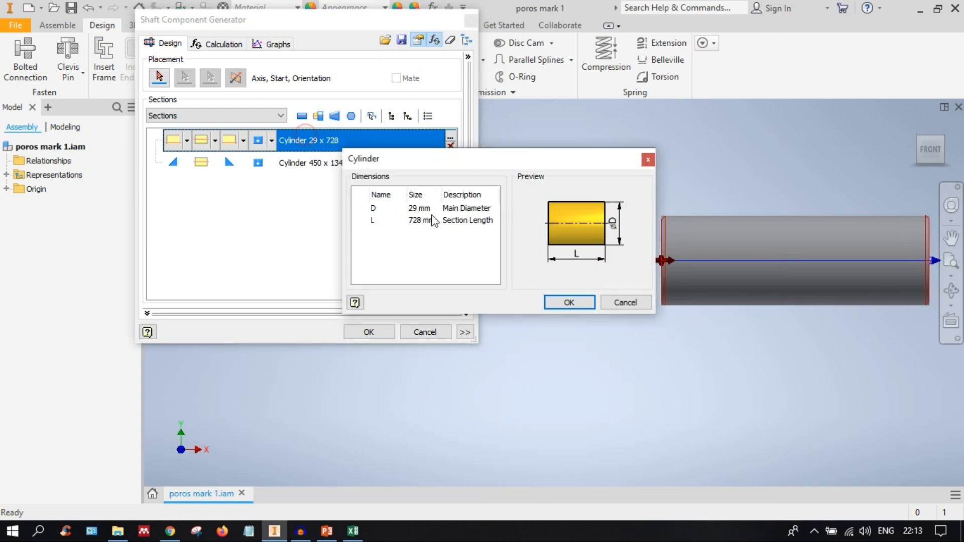
left_click(418, 207)
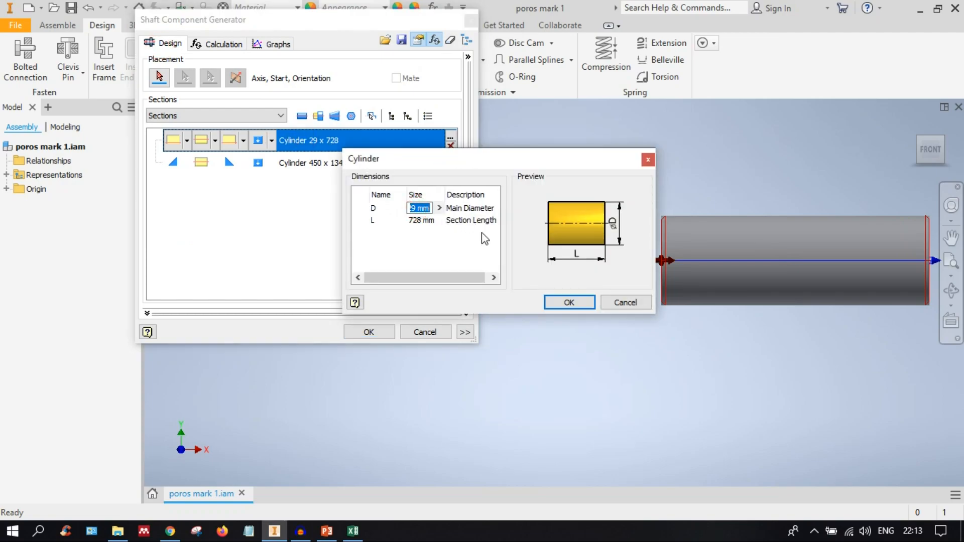
type("101")
left_click(585, 300)
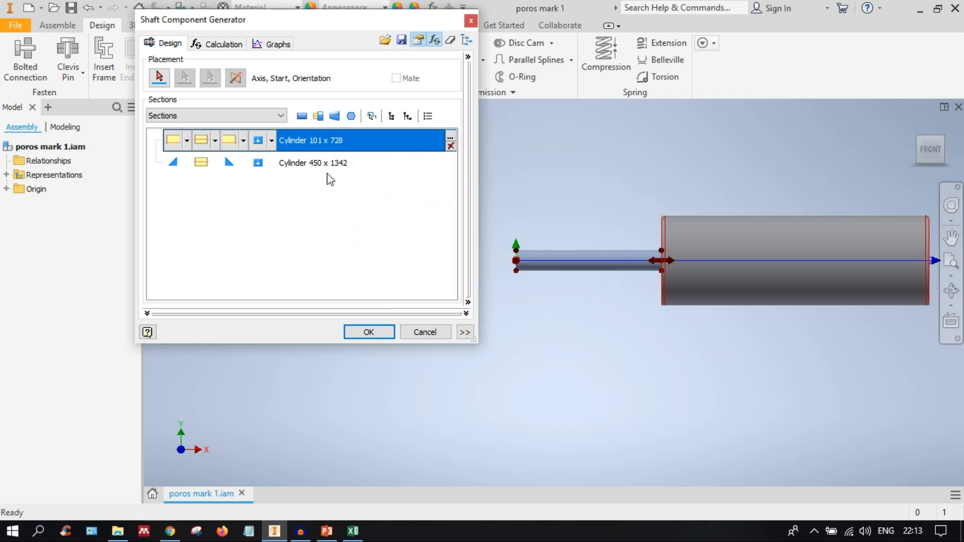
Step: Set the main diameter of the second cylinder section to 200 mm and review the recalculated ideal diameter graph
left_click(221, 44)
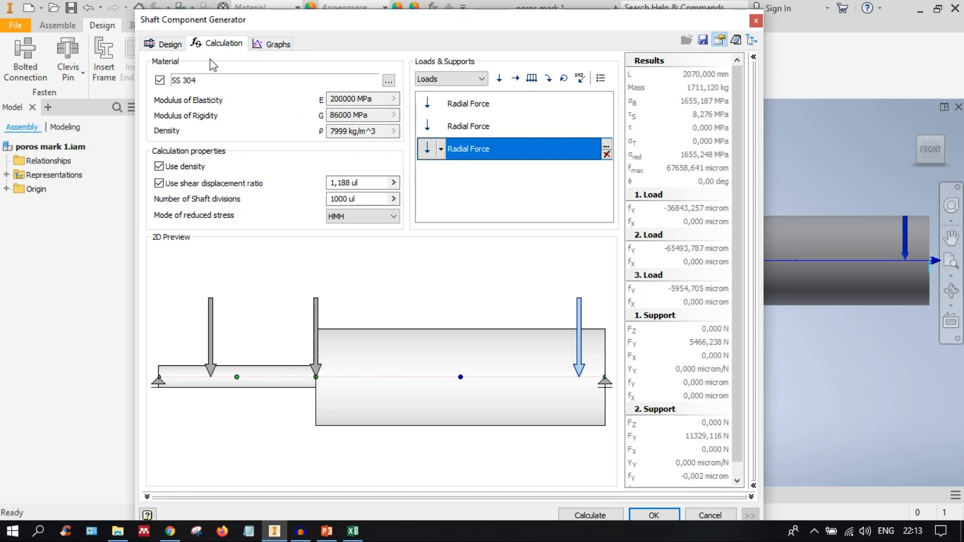
left_click(171, 44)
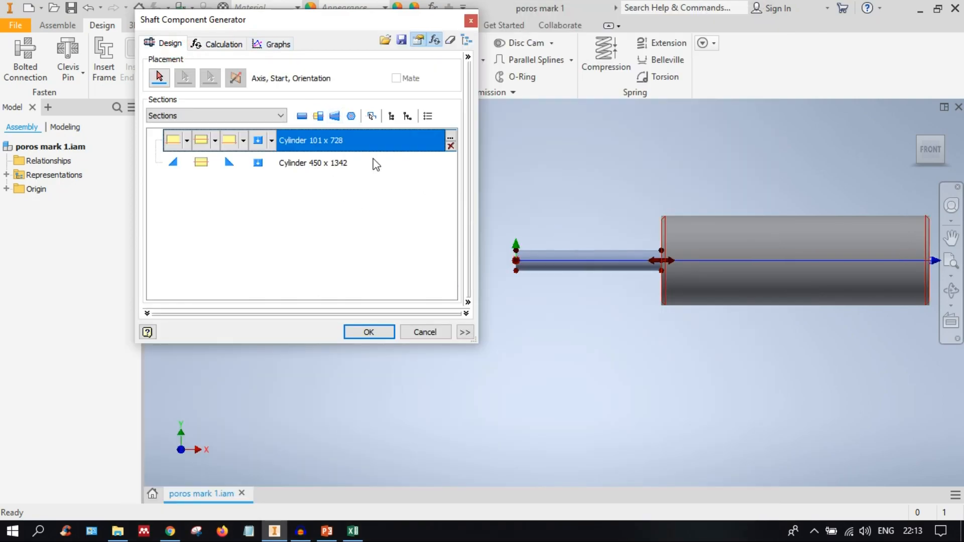
double_click(313, 166)
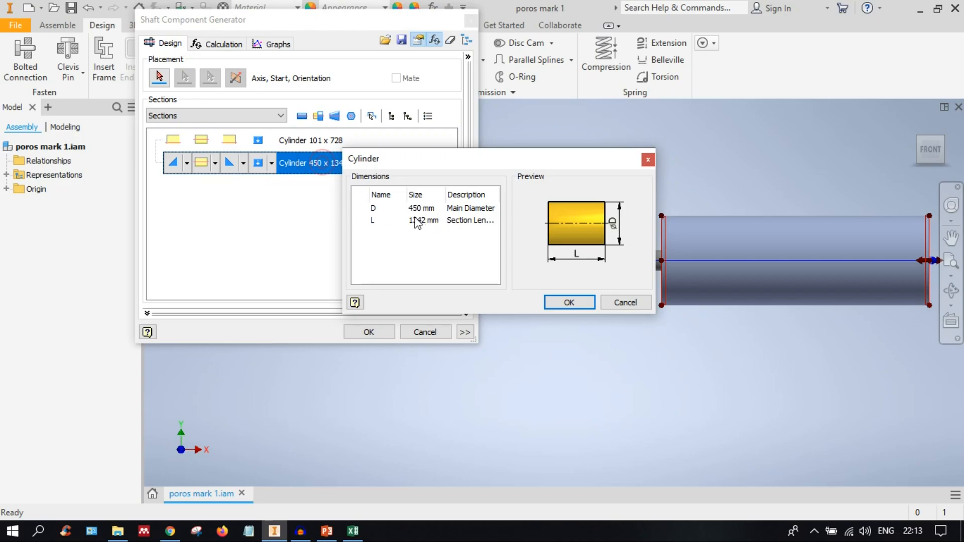
left_click(420, 208)
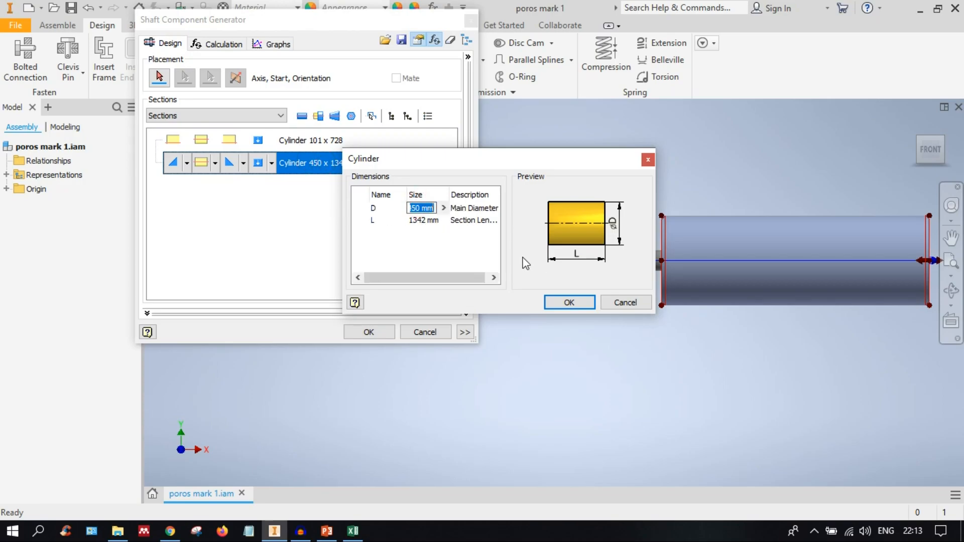
type("200")
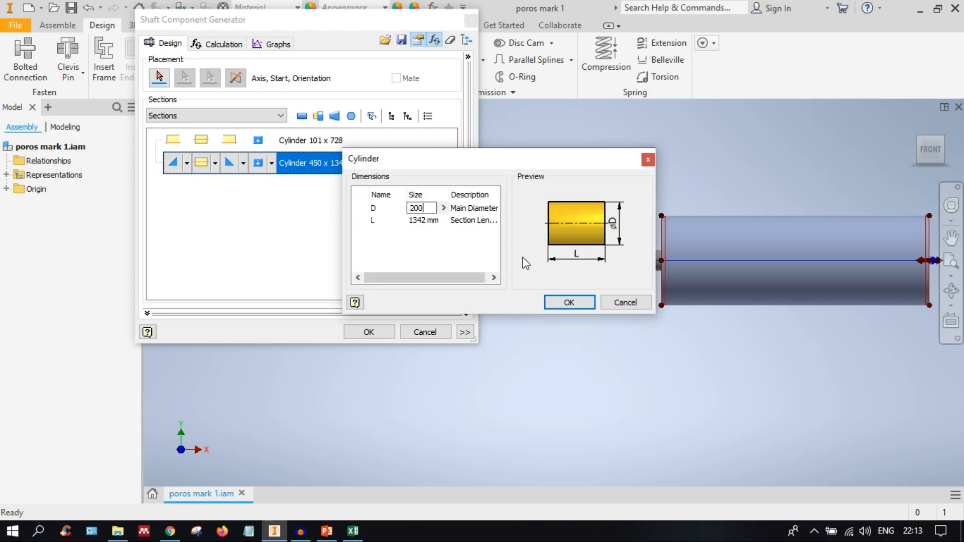
left_click(571, 302)
left_click(277, 43)
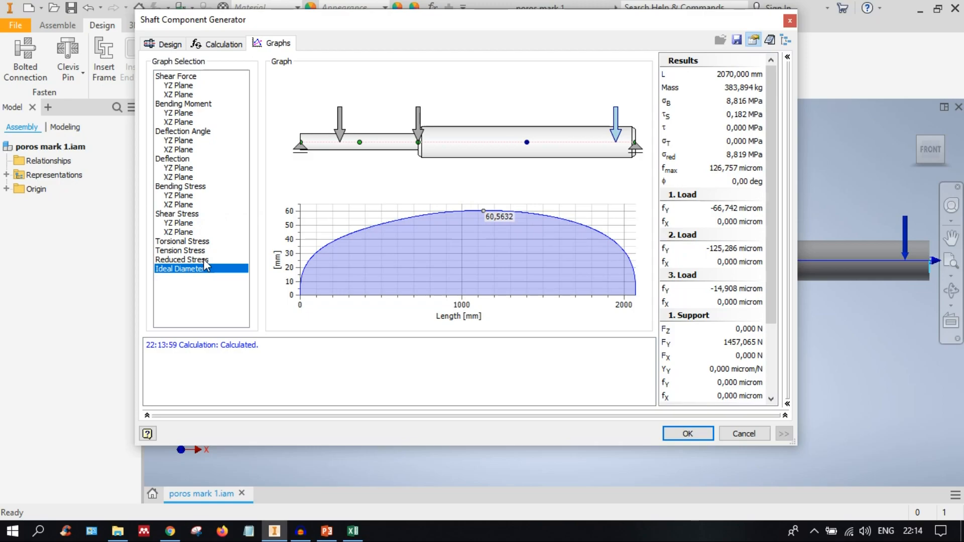
Step: Set the first radial force, on the thin shaft section, to 500 N
left_click(217, 44)
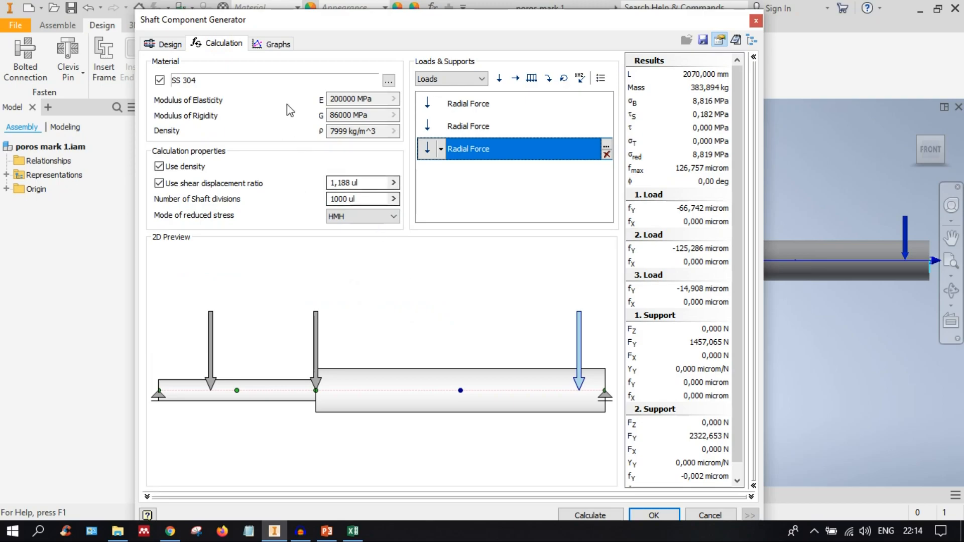
left_click(274, 46)
left_click(217, 44)
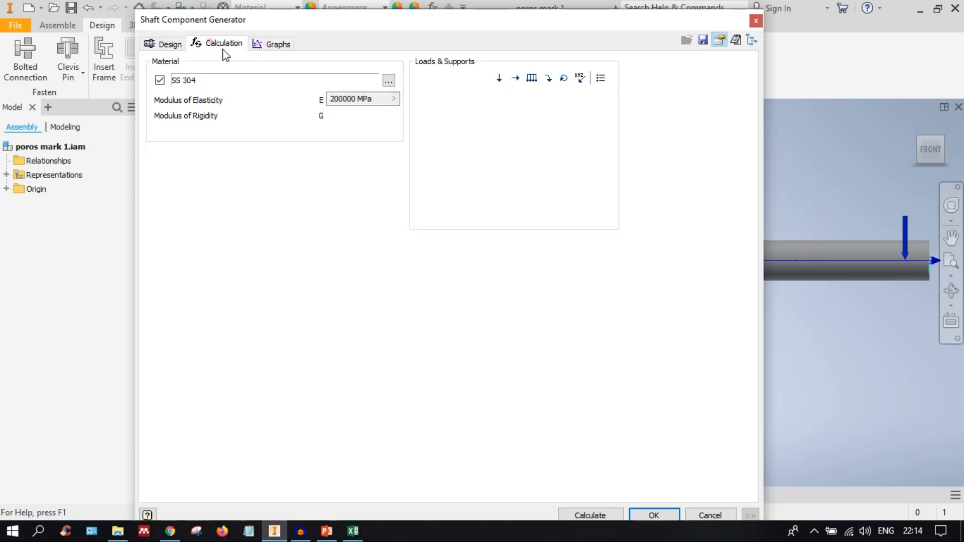
double_click(211, 349)
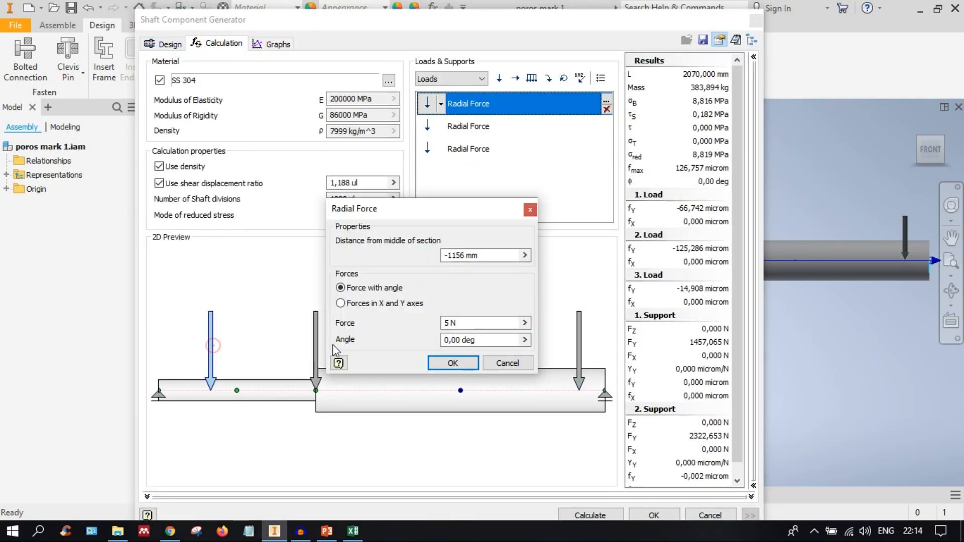
left_click_drag(470, 322, 354, 322)
type("500")
left_click(433, 362)
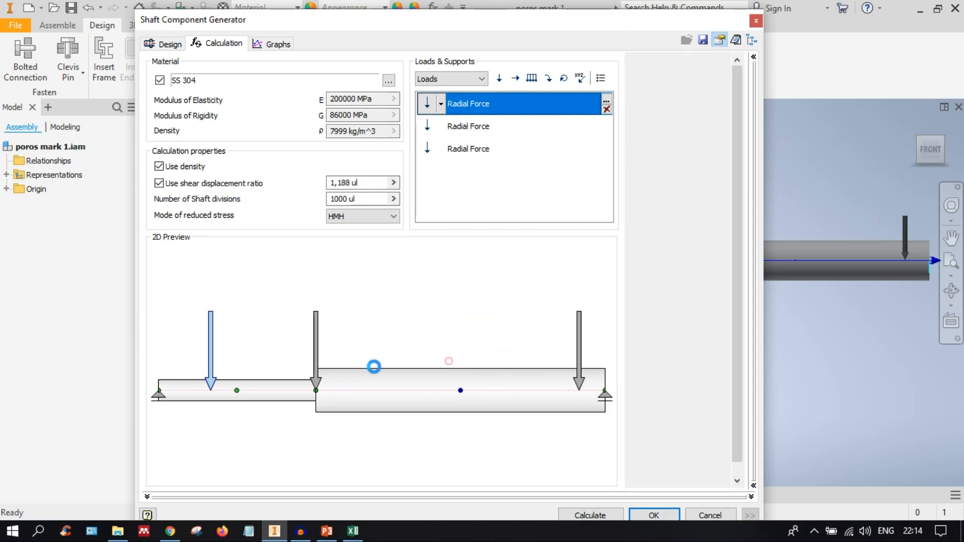
Step: Set the second radial force, at the step between the thin and thick sections, to 500 N
double_click(315, 333)
left_click_drag(479, 324, 368, 312)
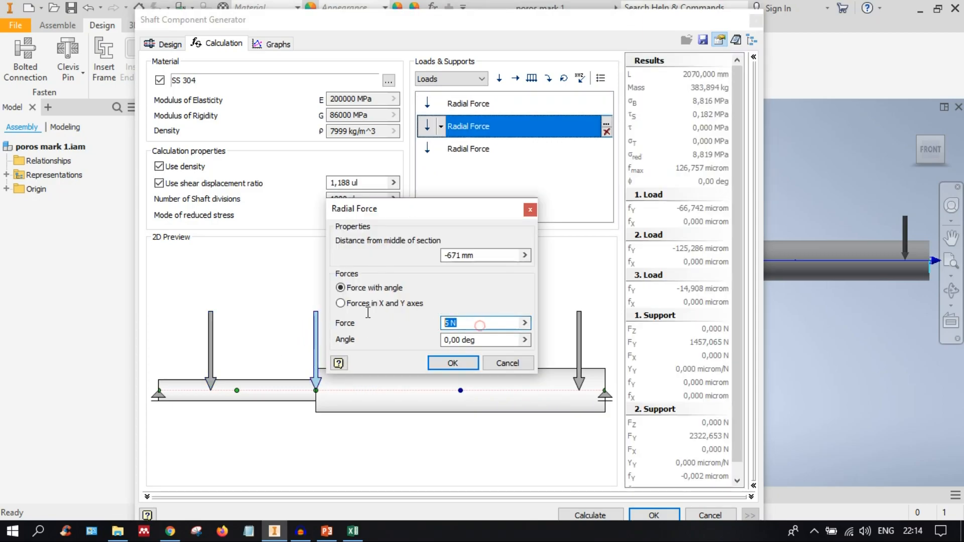
type("500")
left_click(450, 362)
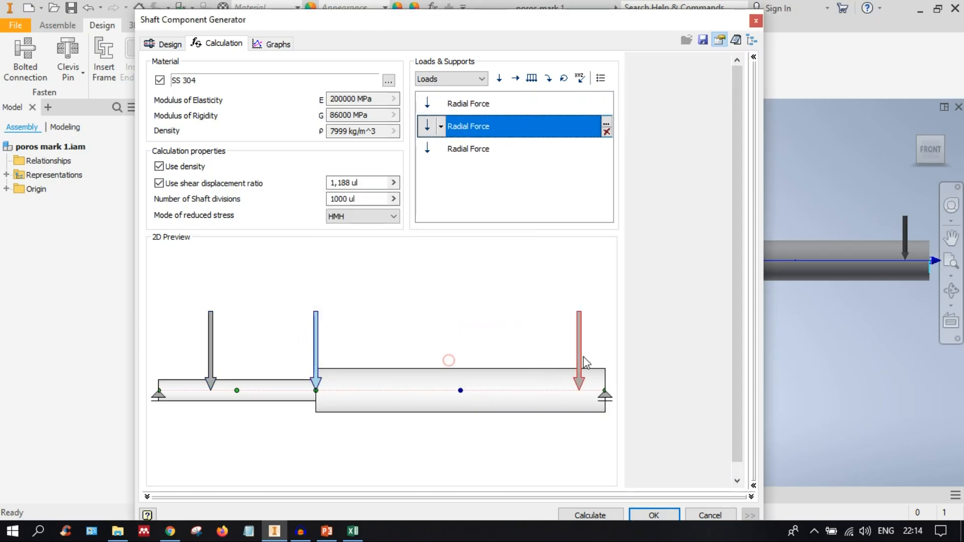
Step: Set the third radial force, near the far end of the thick section, to 500 N
double_click(579, 343)
left_click_drag(476, 321, 388, 321)
type("5")
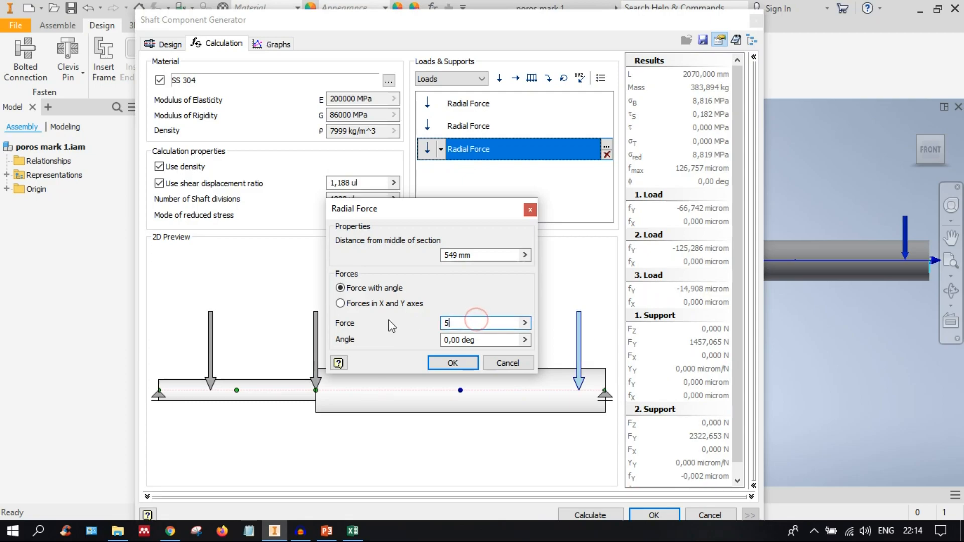
type("00")
left_click(446, 361)
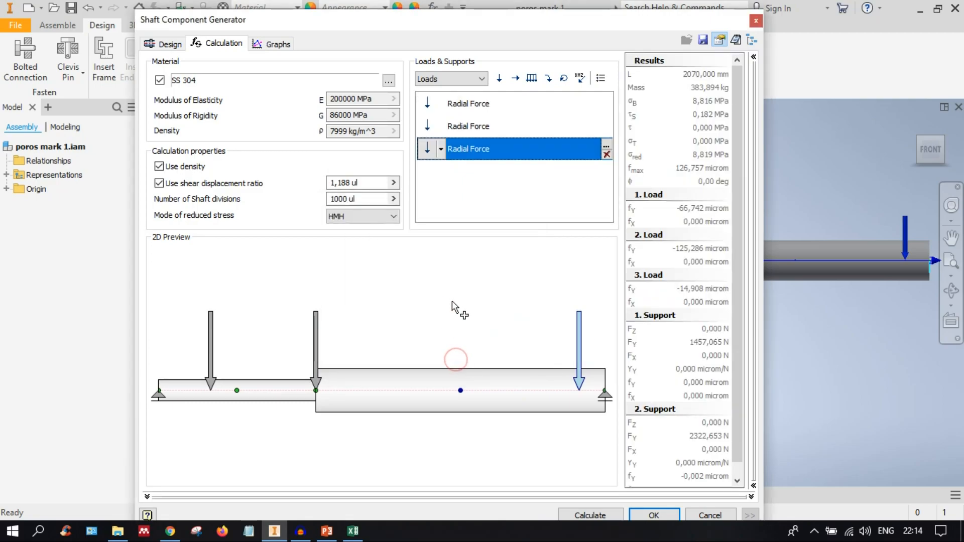
Step: Examine the recalculated ideal diameter graph and generate the HTML calculation report to look through its load tables and graphs
left_click(258, 44)
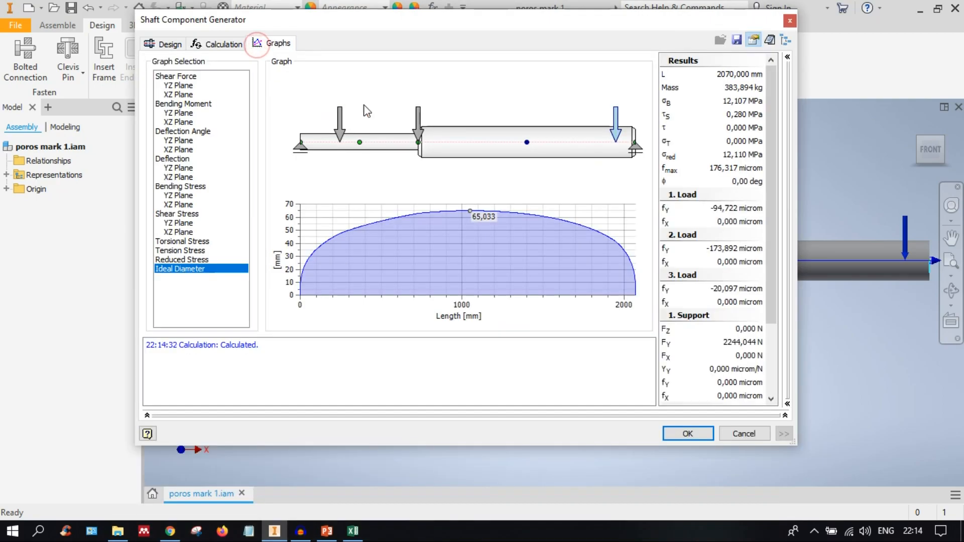
left_click(215, 241)
left_click(216, 259)
left_click(215, 270)
left_click(771, 40)
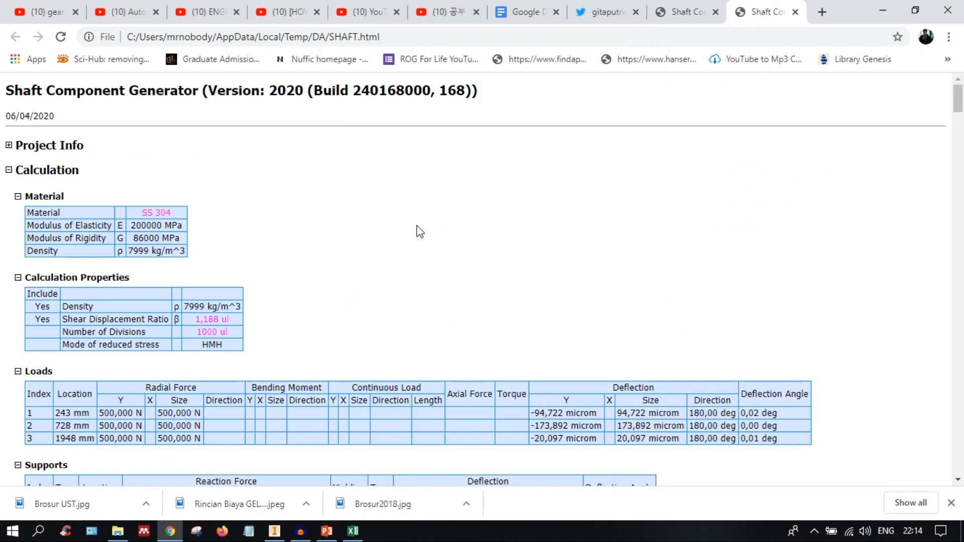
scroll(487, 256, "down", 20)
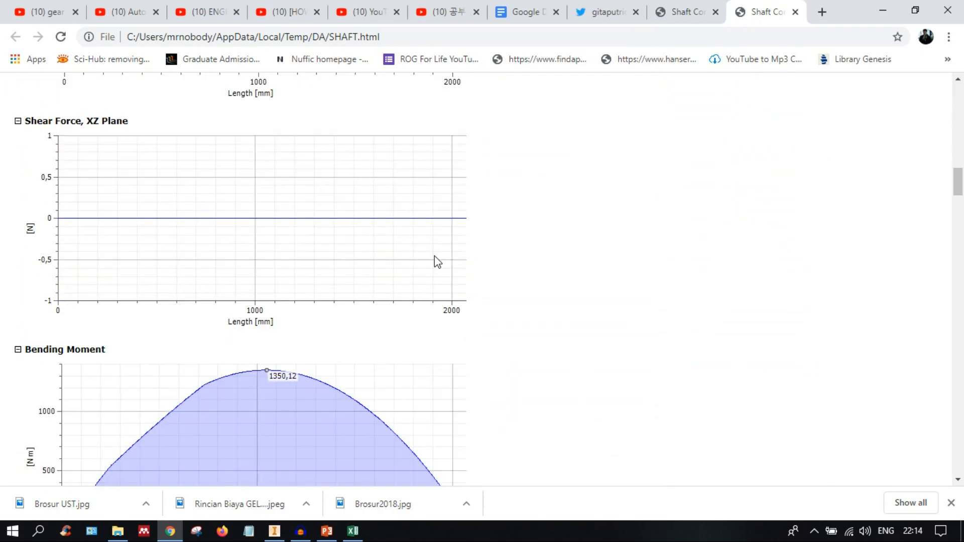
scroll(435, 255, "down", 10)
key("alt+Tab")
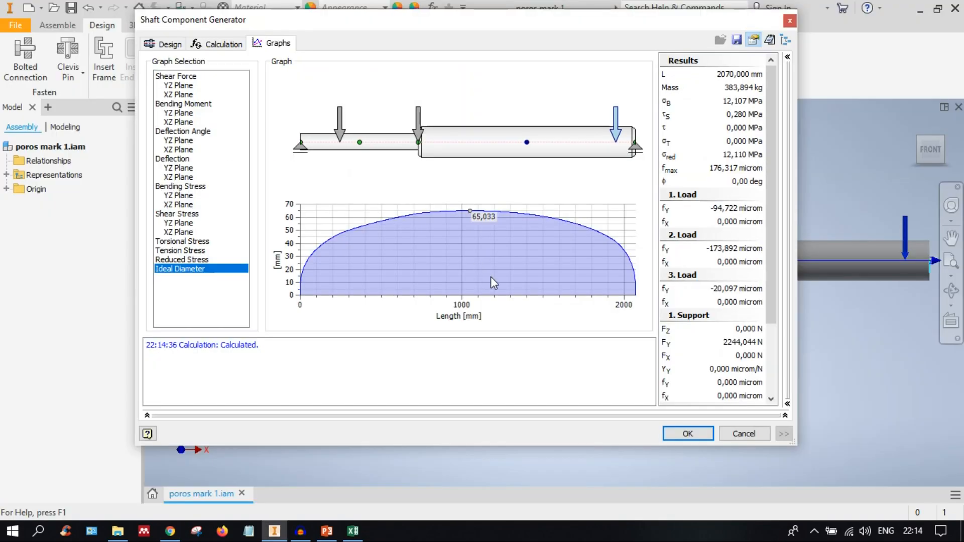
Step: Compare the reduced stress, tension stress, torsional stress, ideal diameter, deflection and YZ plane shear force graphs with the load layout
left_click(220, 258)
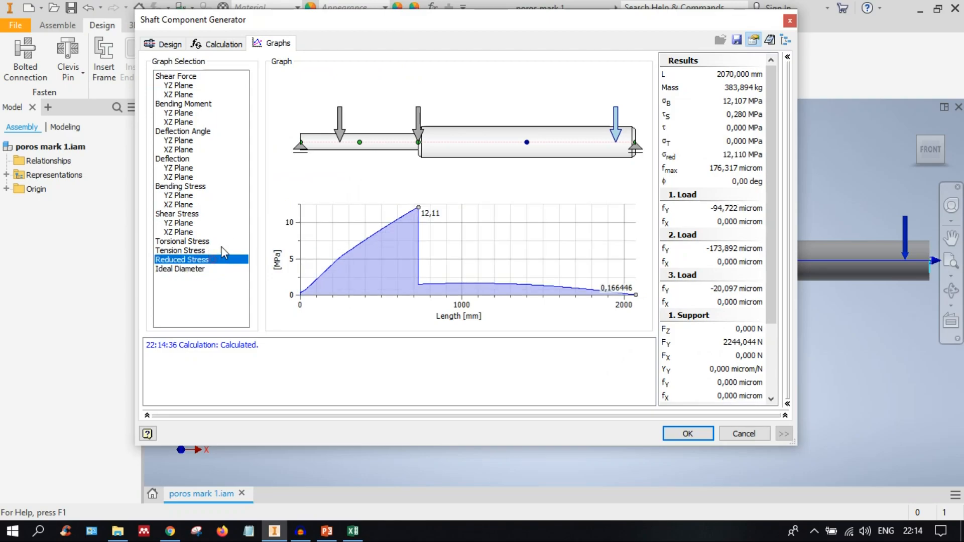
left_click(213, 250)
left_click(203, 258)
left_click(199, 270)
left_click(195, 259)
left_click(217, 43)
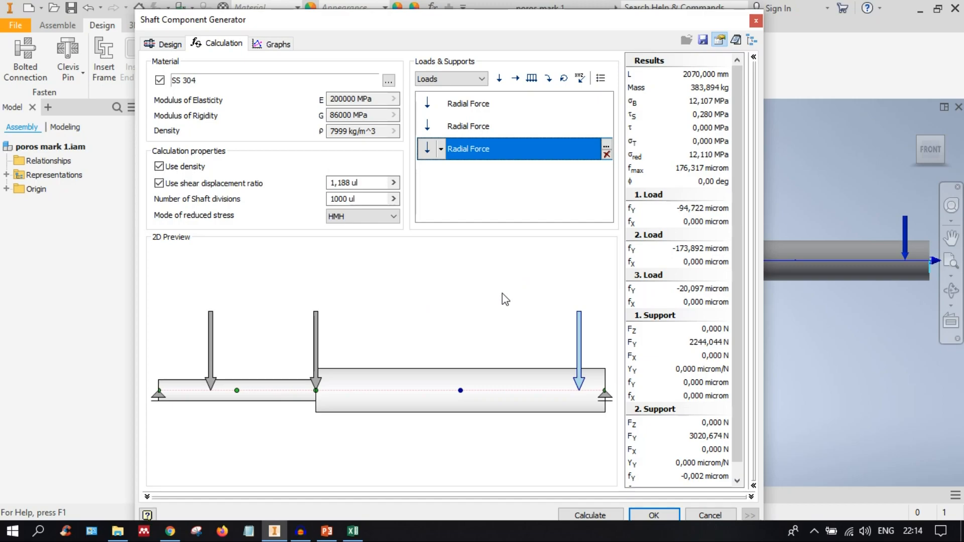
left_click(274, 43)
left_click(190, 271)
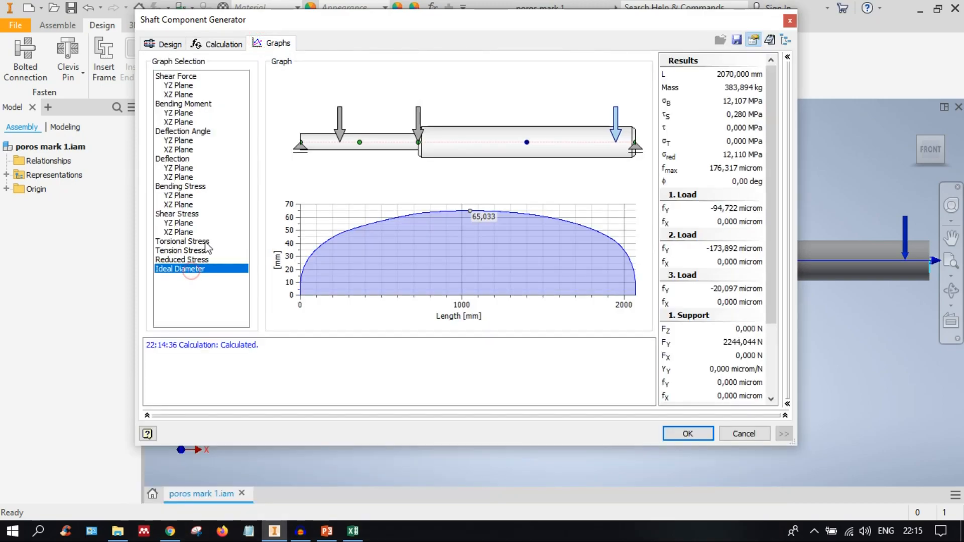
left_click(205, 241)
left_click(209, 268)
left_click(182, 158)
left_click(201, 103)
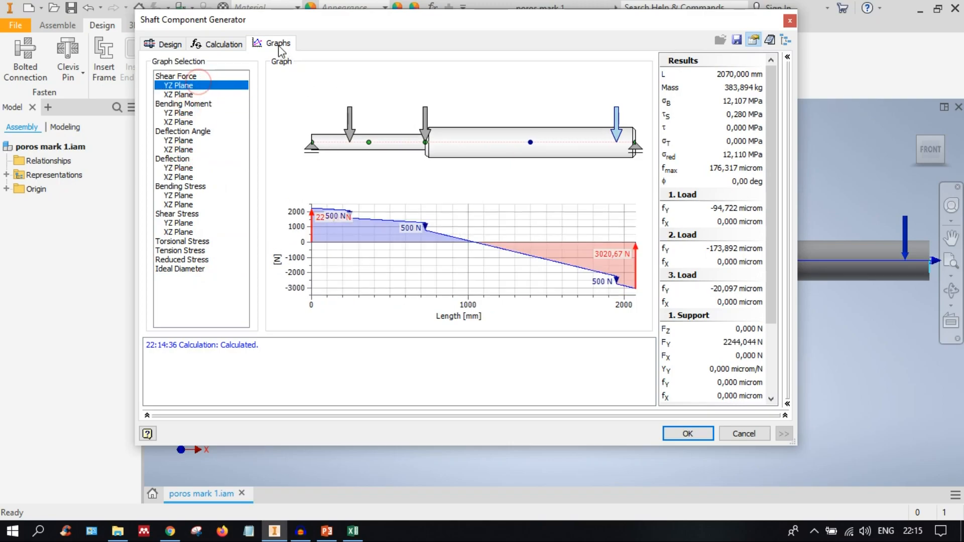
Step: Check the shaft section sizes and widen the calculation dialog to read the load and support results
left_click(168, 46)
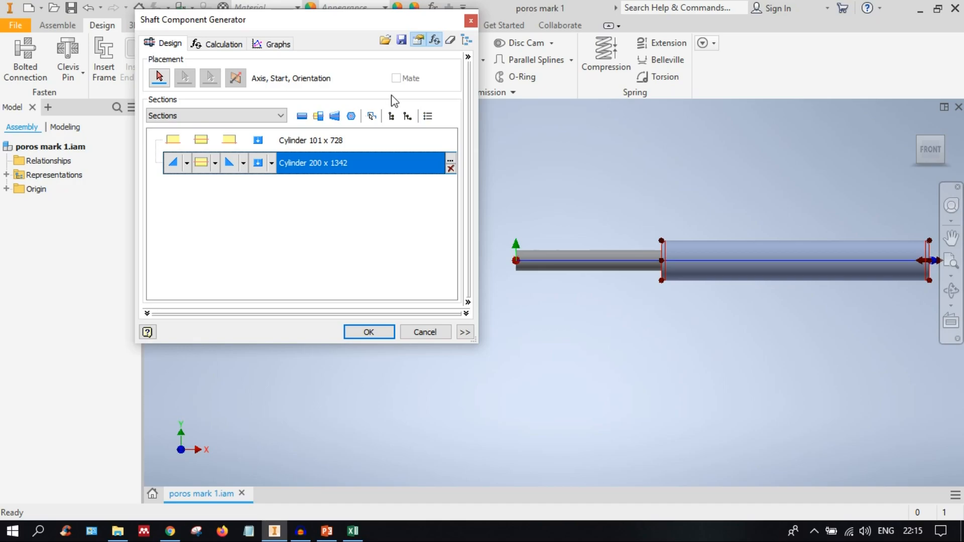
left_click(233, 45)
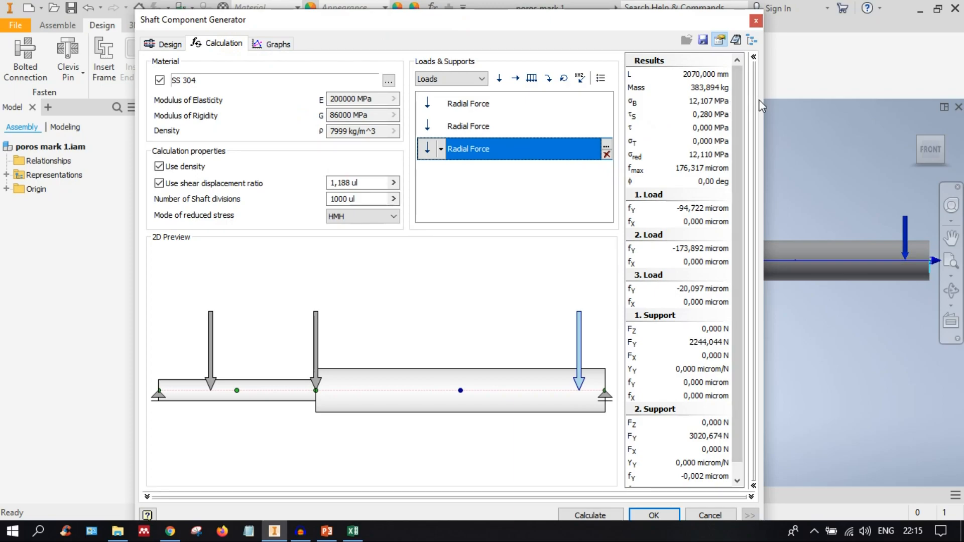
left_click_drag(753, 98, 781, 169)
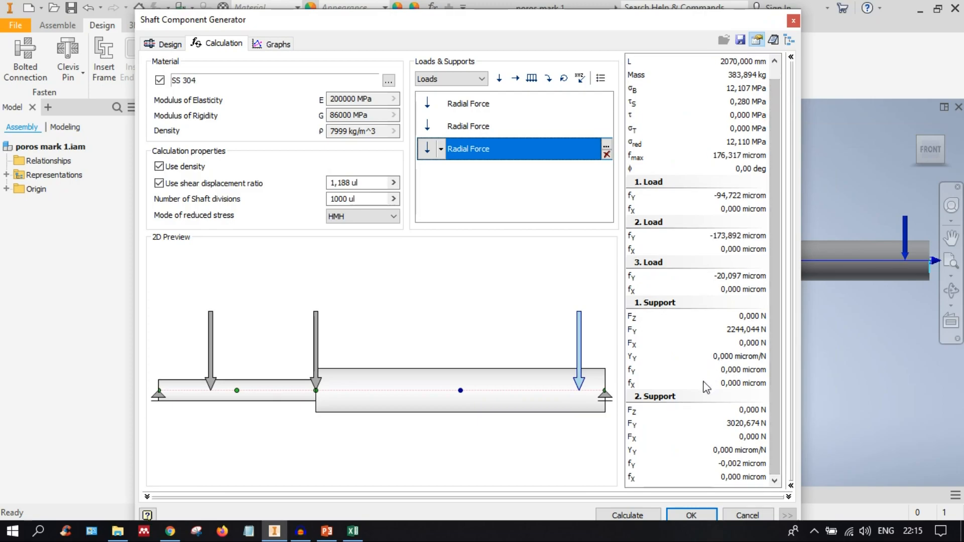
scroll(718, 359, "up", 1)
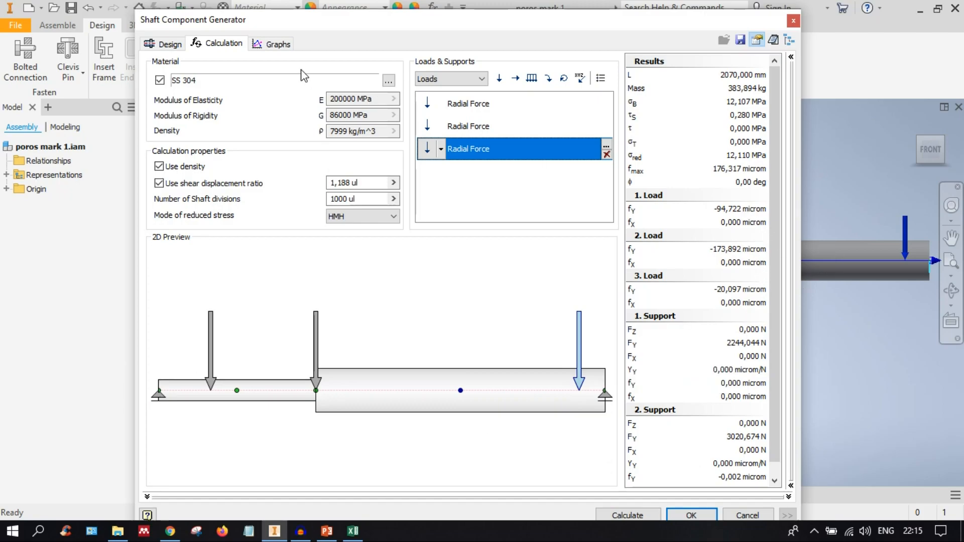
Step: Examine the shear force, bending moment, deflection angle and deflection graphs, and compare the deflection curve with the calculation setup
left_click(276, 44)
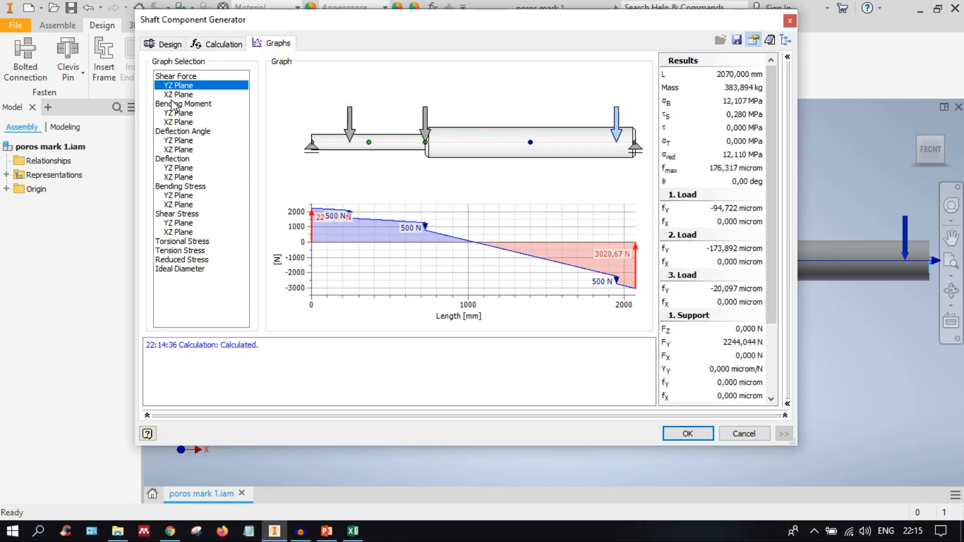
left_click(171, 76)
left_click(193, 122)
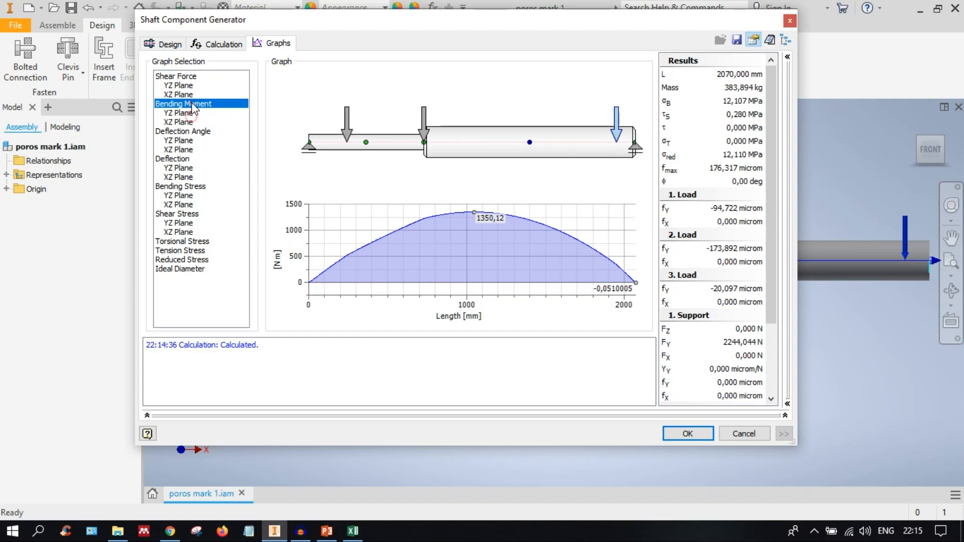
left_click(201, 133)
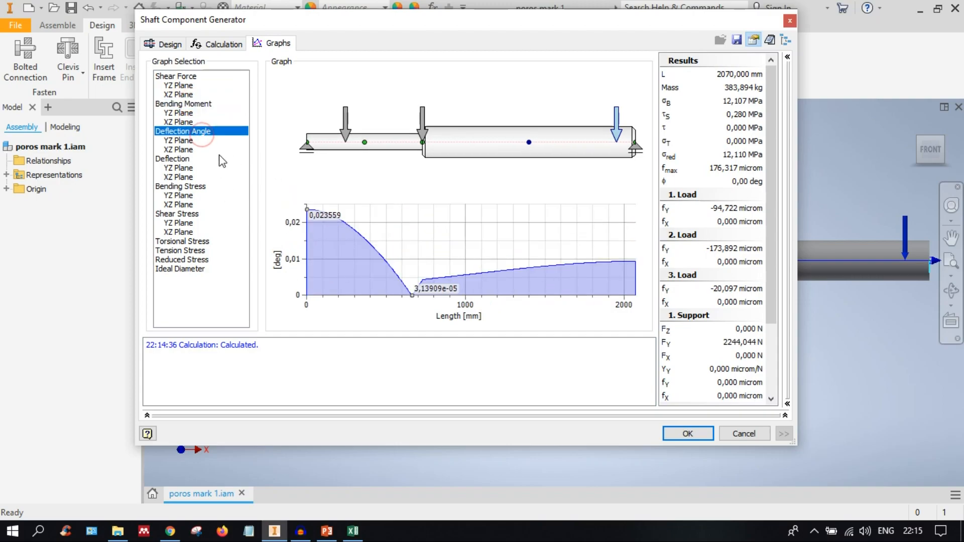
left_click(194, 159)
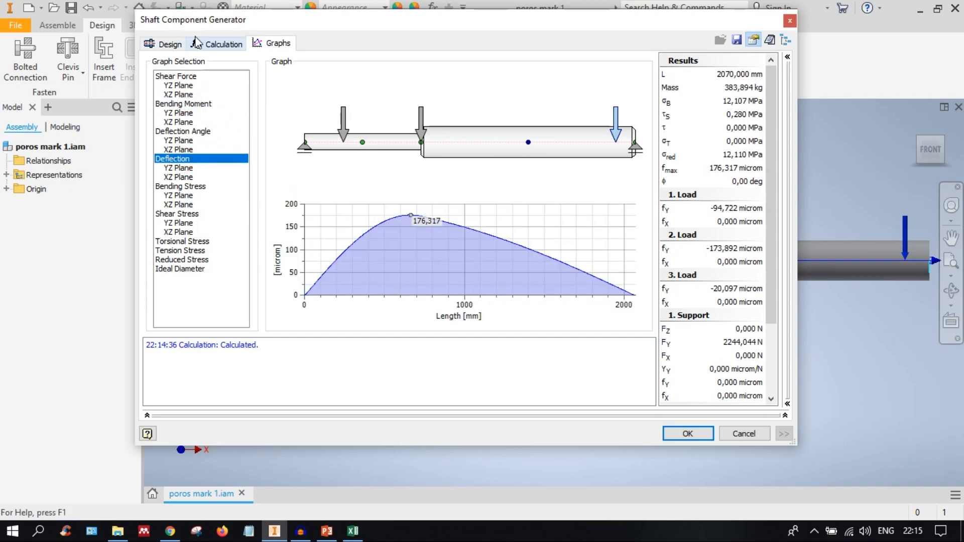
left_click(220, 49)
left_click(276, 46)
left_click(215, 43)
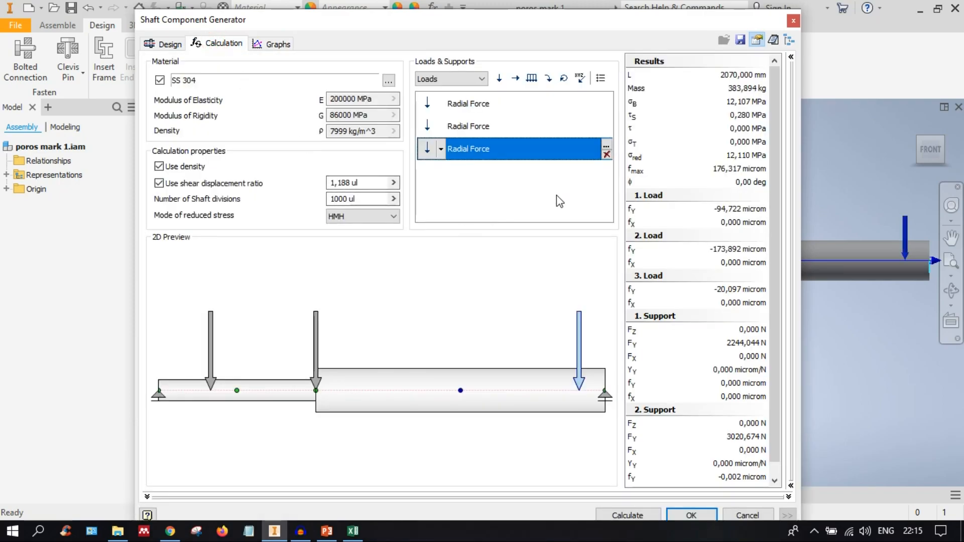
left_click(276, 48)
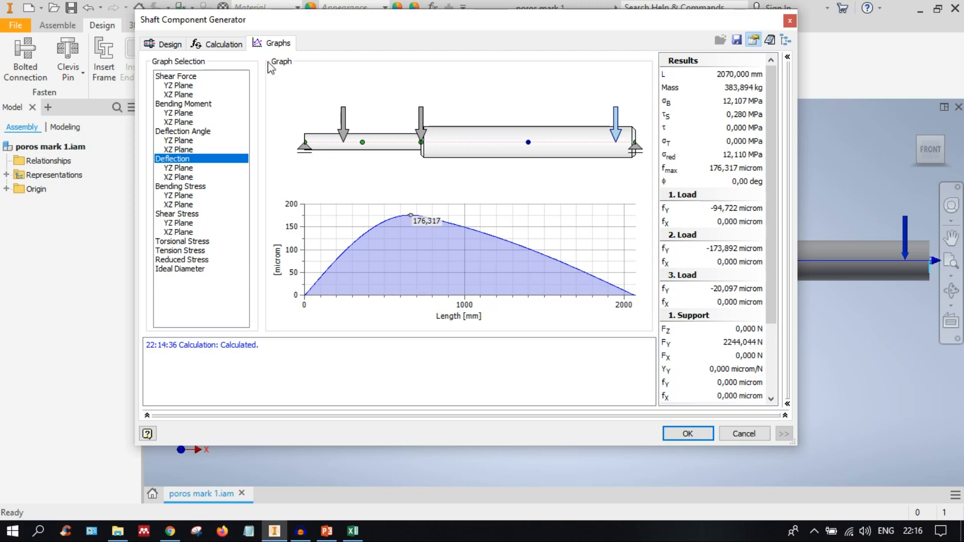
left_click(221, 45)
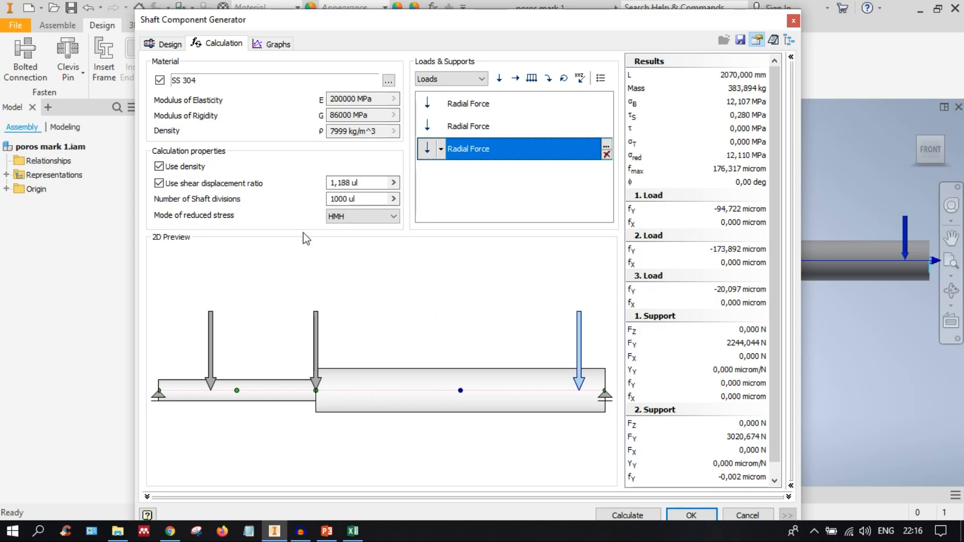
left_click(266, 45)
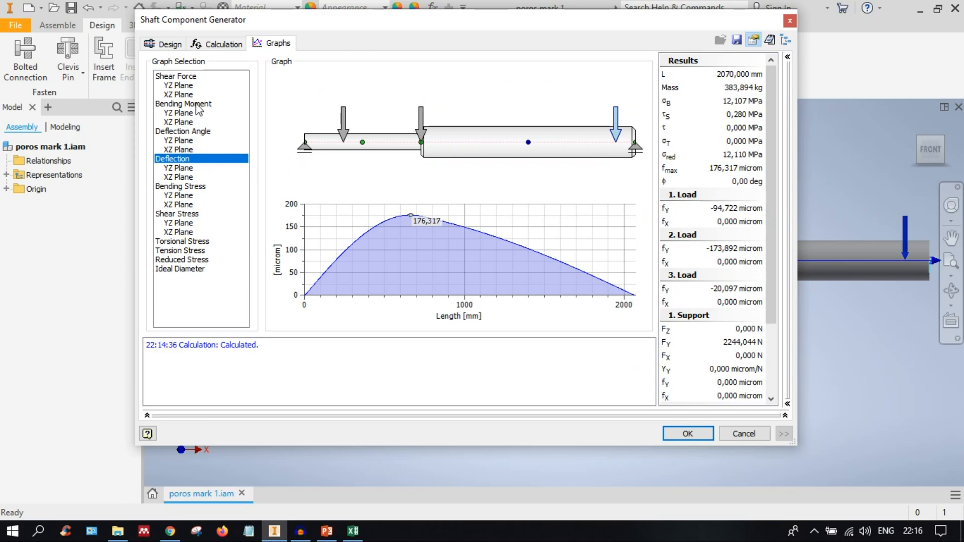
Step: Recheck the shear force, bending moment and deflection angle graphs against the section sizes and the listed mass, load and support results
left_click(197, 77)
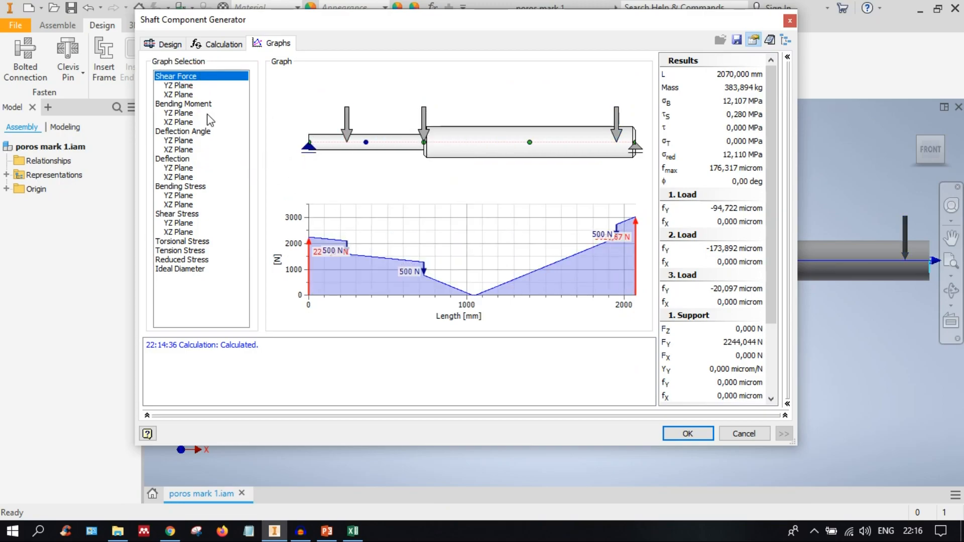
left_click(196, 95)
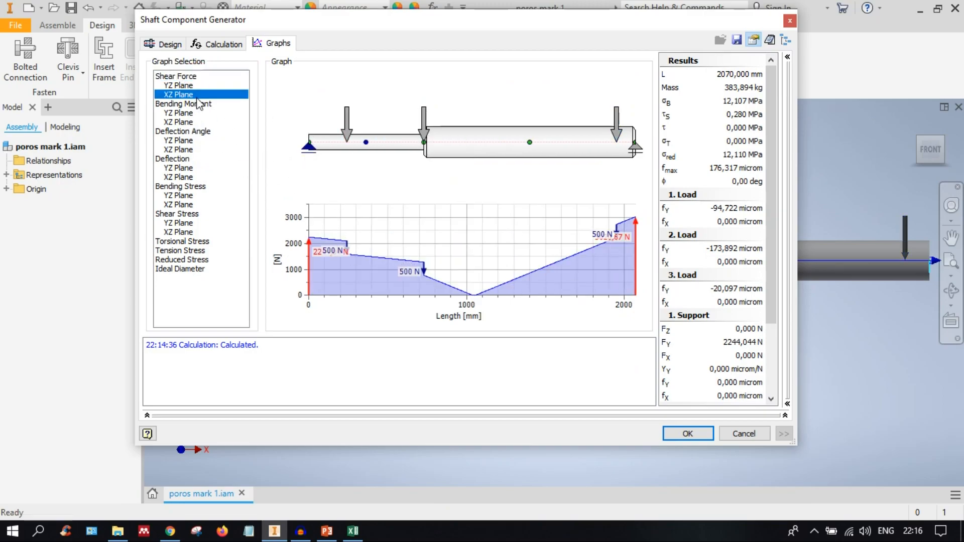
left_click(203, 106)
left_click(201, 133)
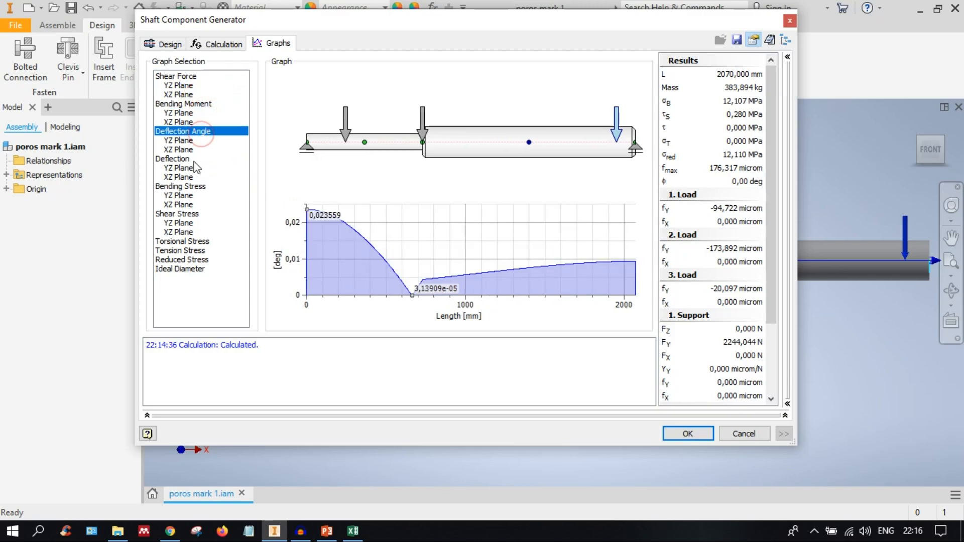
left_click(758, 87)
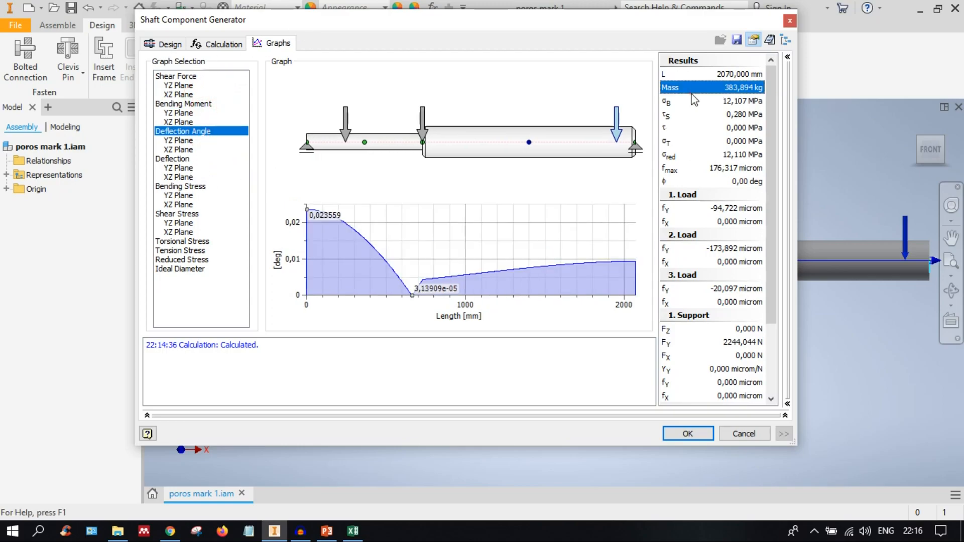
left_click(214, 45)
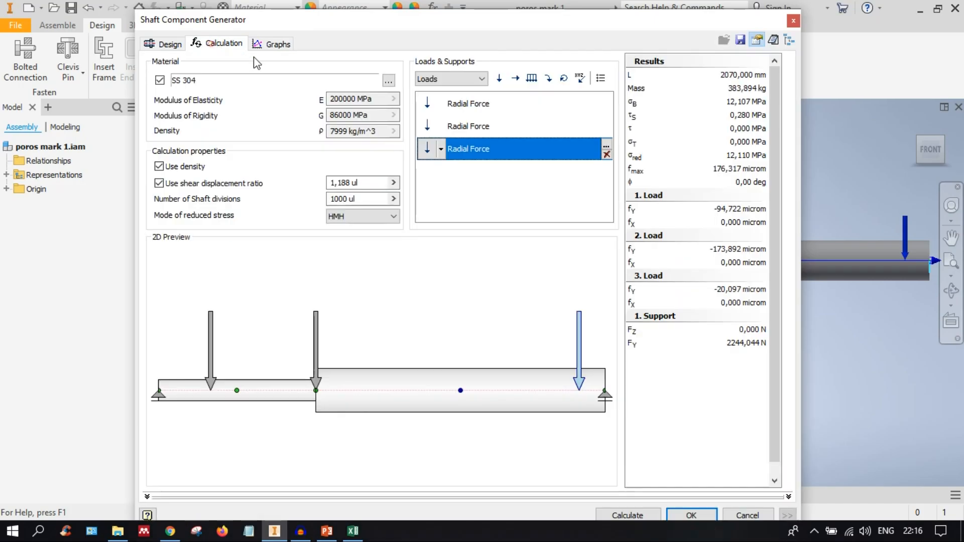
left_click(165, 43)
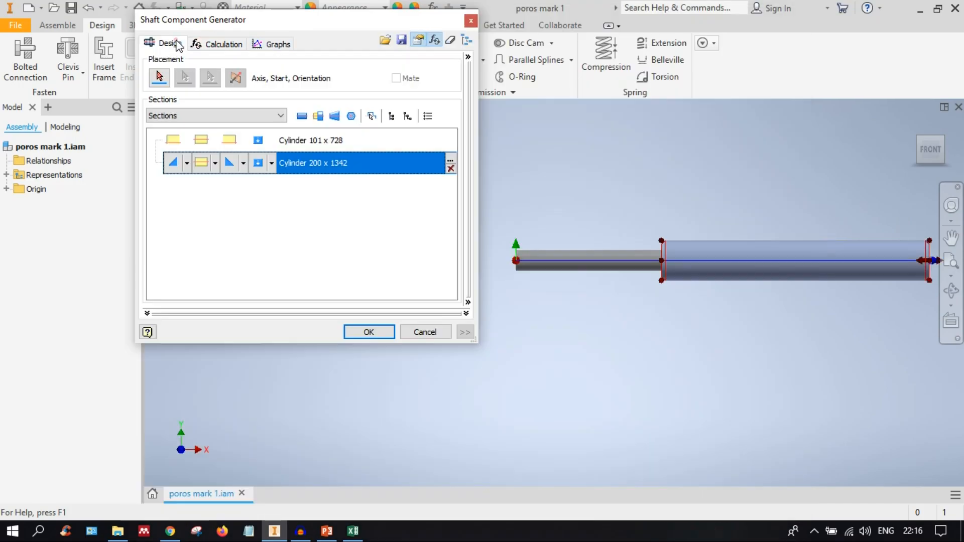
left_click(271, 44)
left_click(217, 44)
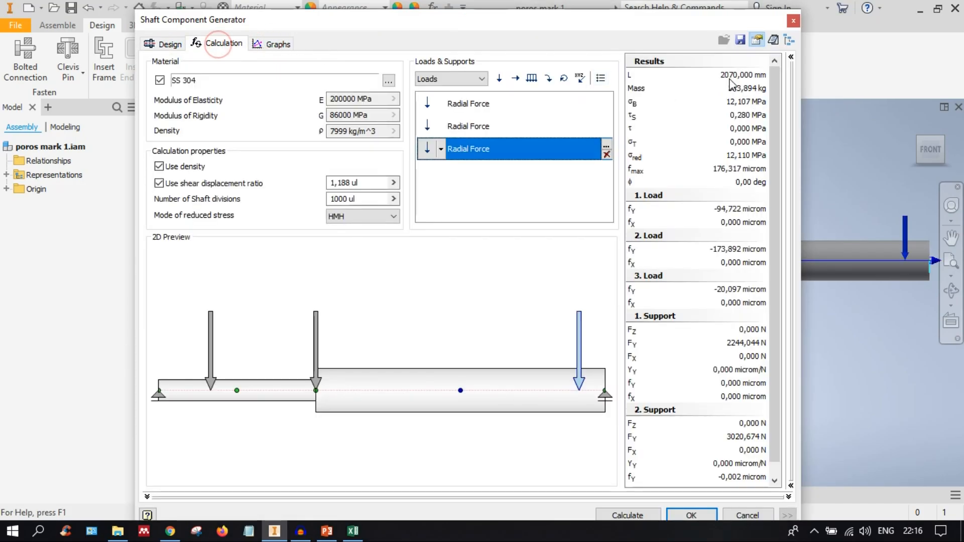
scroll(682, 201, "down", 1)
scroll(682, 201, "down", 1)
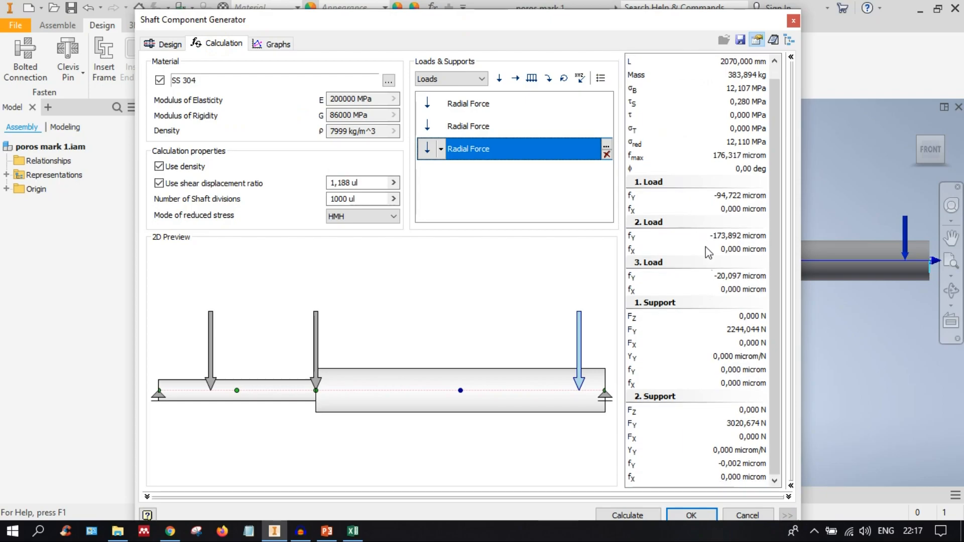